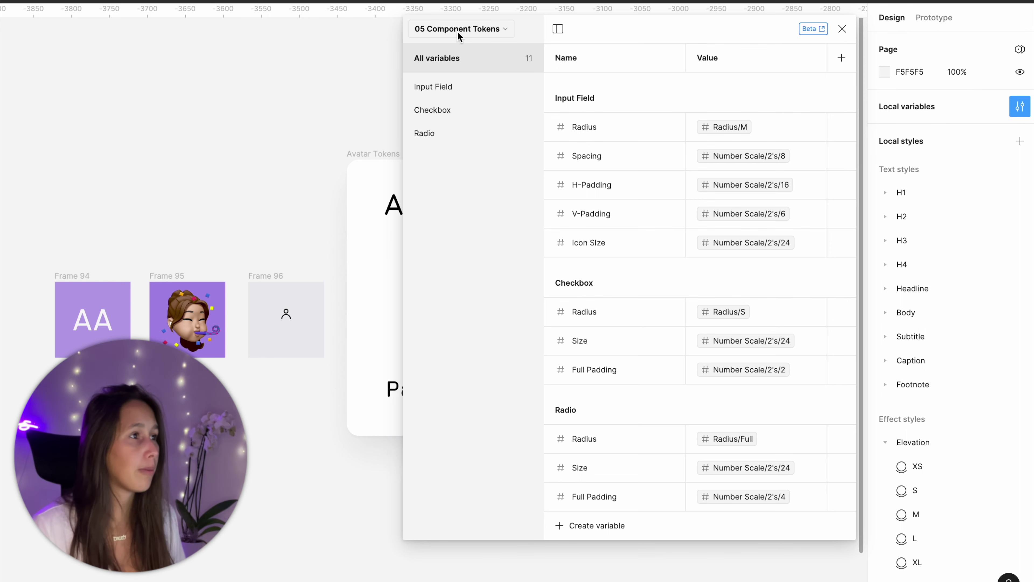
# - Create a number variable named "Avatar / Radius" in the 05 Component Tokens collection and show its Avatar group
pyautogui.hscroll(6, 332, 94)
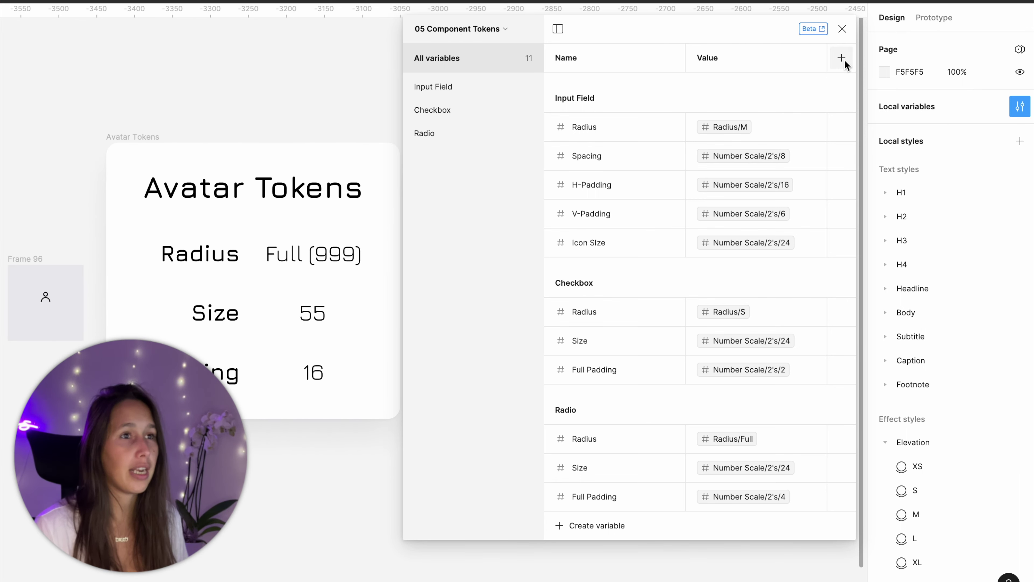
pyautogui.click(586, 525)
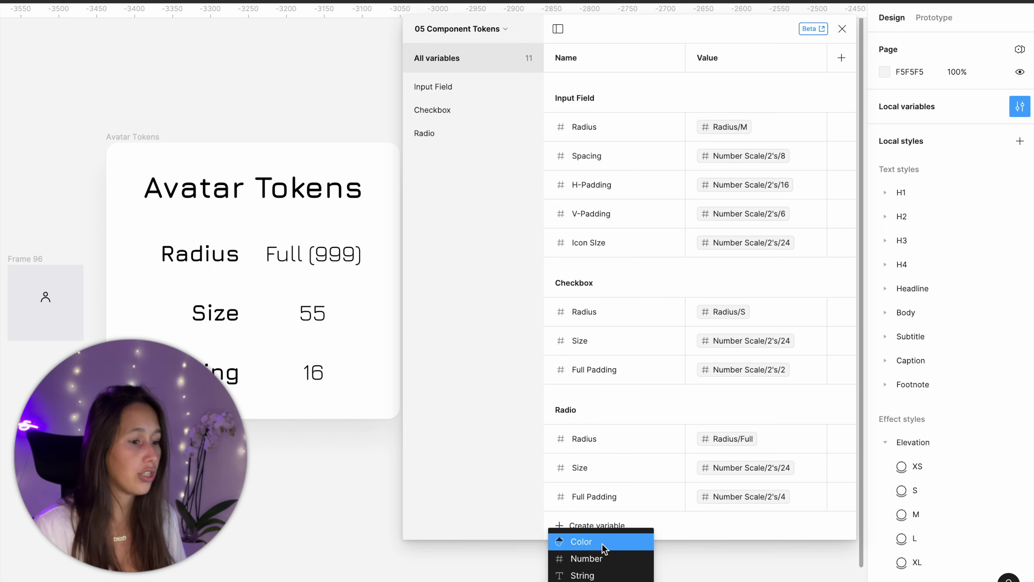
pyautogui.click(602, 559)
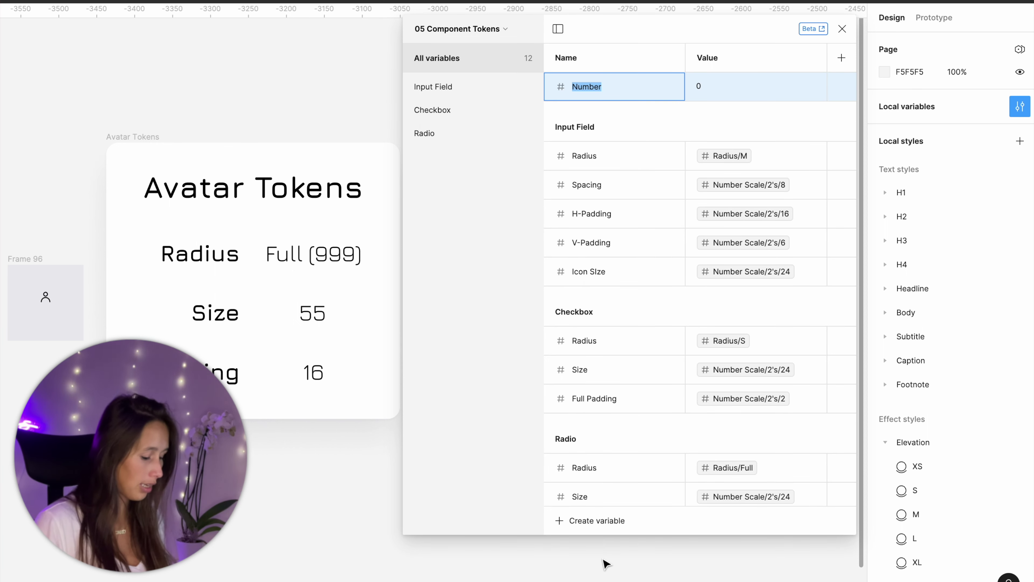
pyautogui.write('Avatar /')
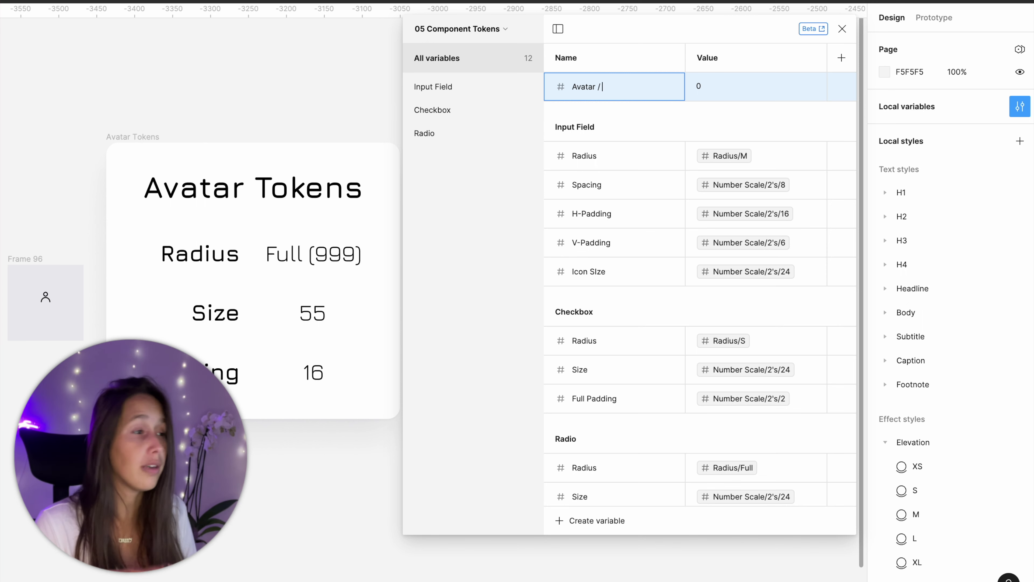
pyautogui.write(' Radius')
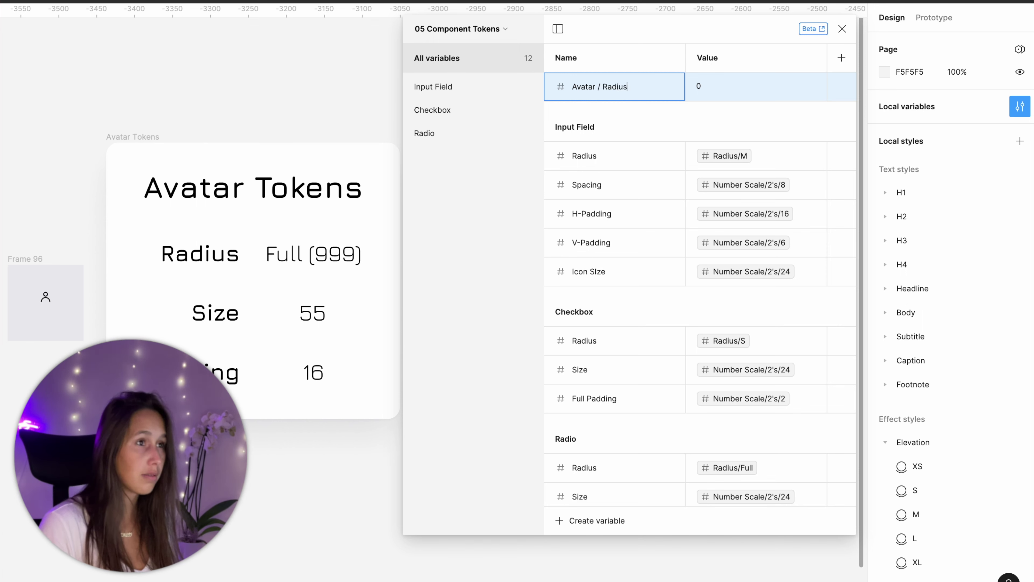
pyautogui.press('Return')
pyautogui.click(459, 163)
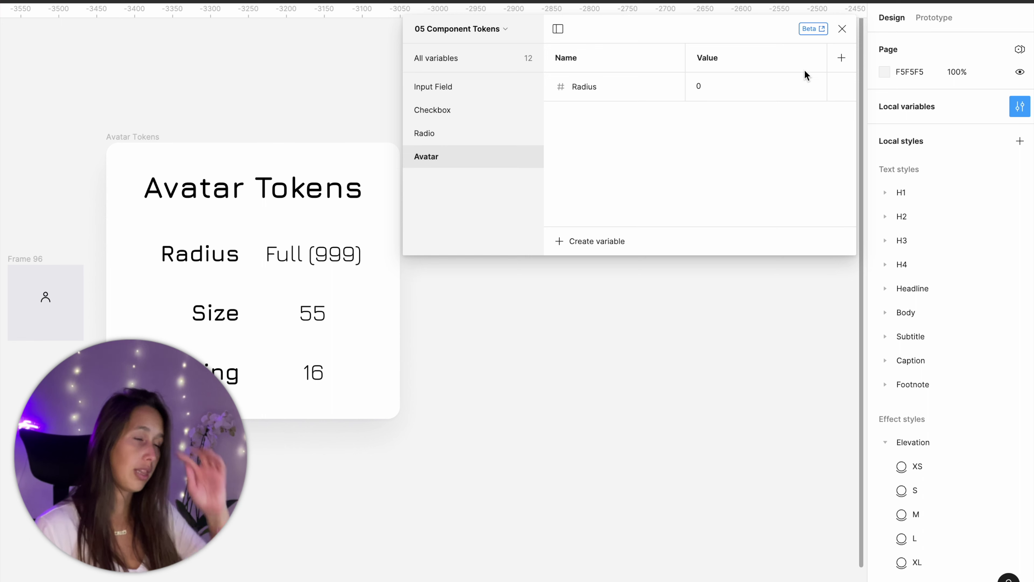
# - Review the 2's number scale in the 99 Primitives collection and the Radius group in 03 Sizing Tokens
pyautogui.click(484, 31)
pyautogui.click(464, 156)
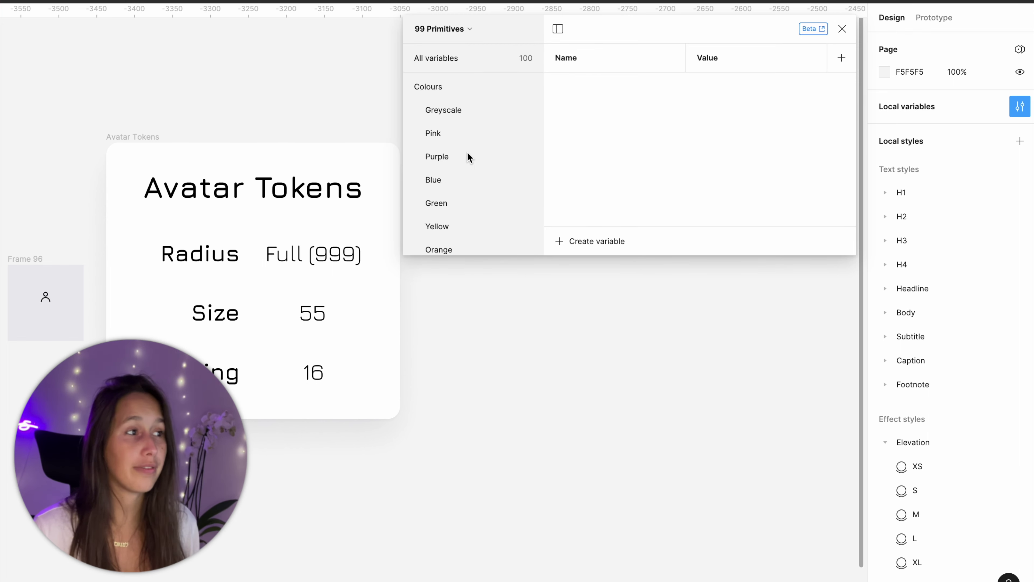
pyautogui.scroll(-2, 467, 163)
pyautogui.click(431, 246)
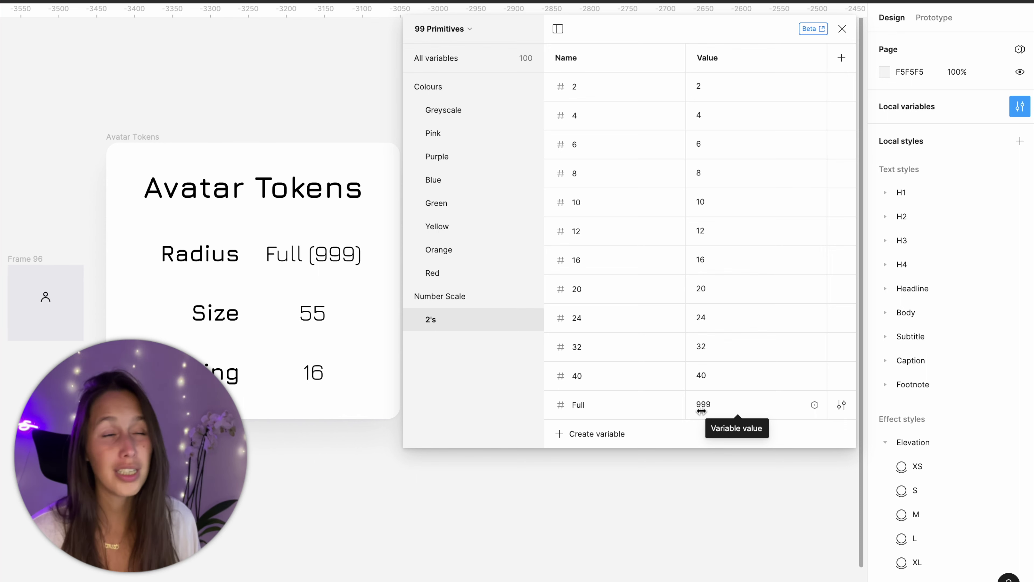
pyautogui.click(432, 28)
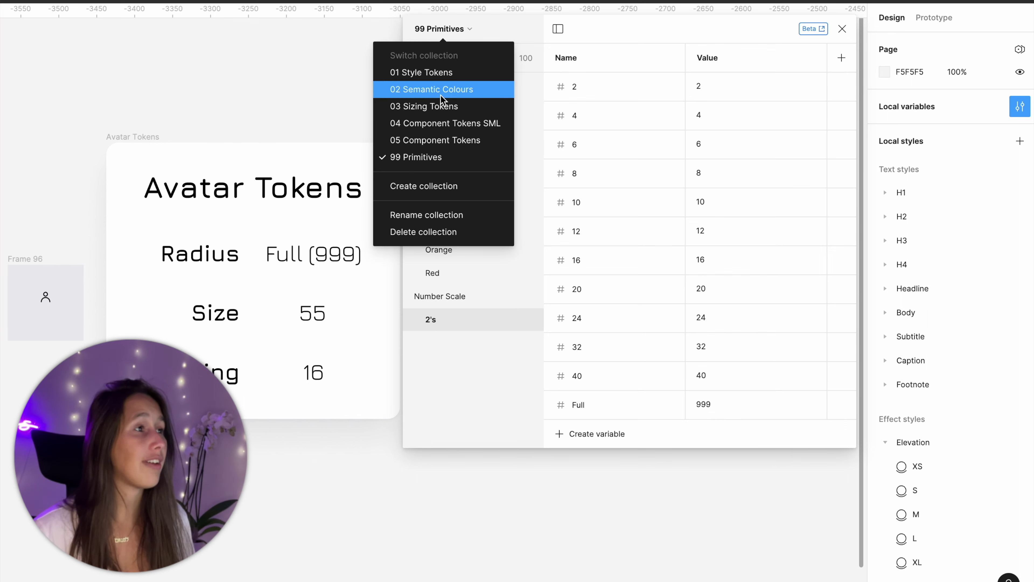
pyautogui.click(441, 107)
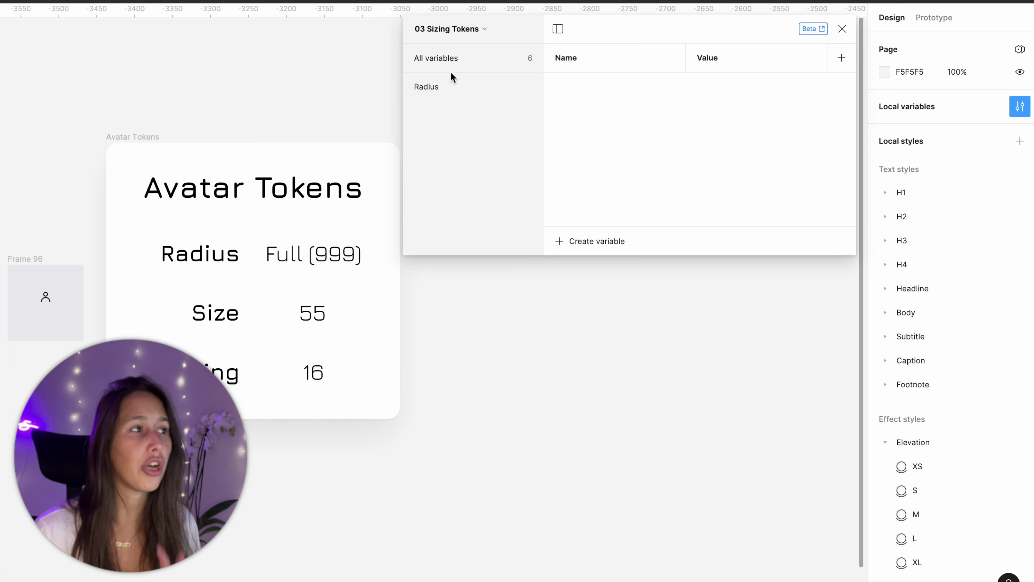
pyautogui.click(448, 93)
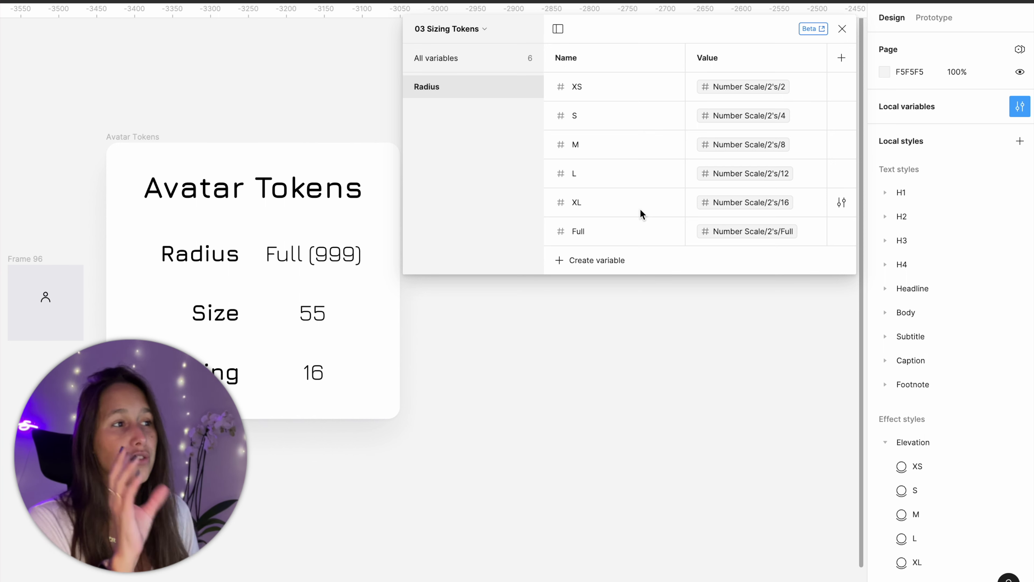
# - Alias the Radius variable in the Avatar group of 05 Component Tokens to Radius/Full from 03 Sizing Tokens
pyautogui.click(434, 28)
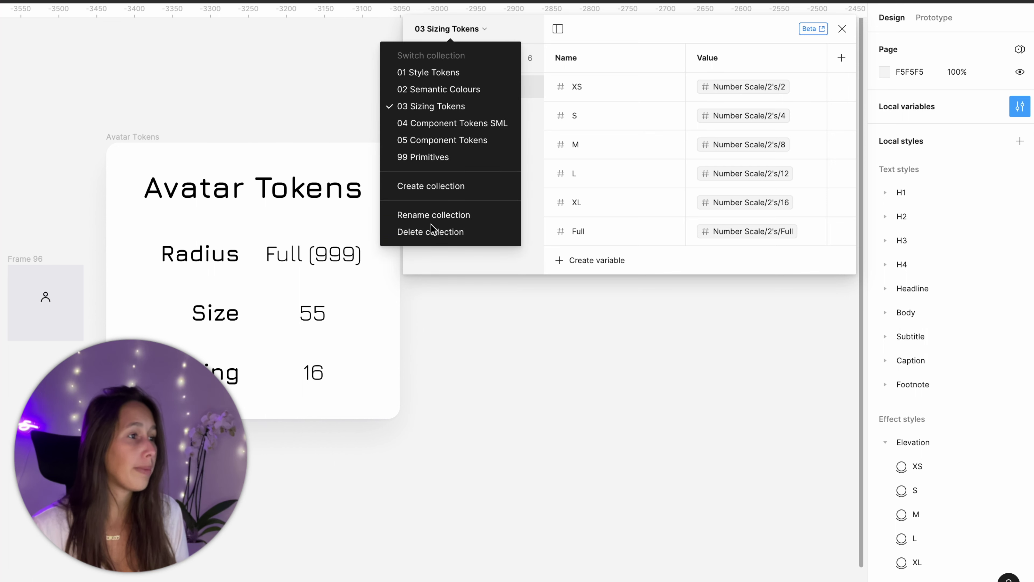
pyautogui.click(442, 143)
pyautogui.click(444, 151)
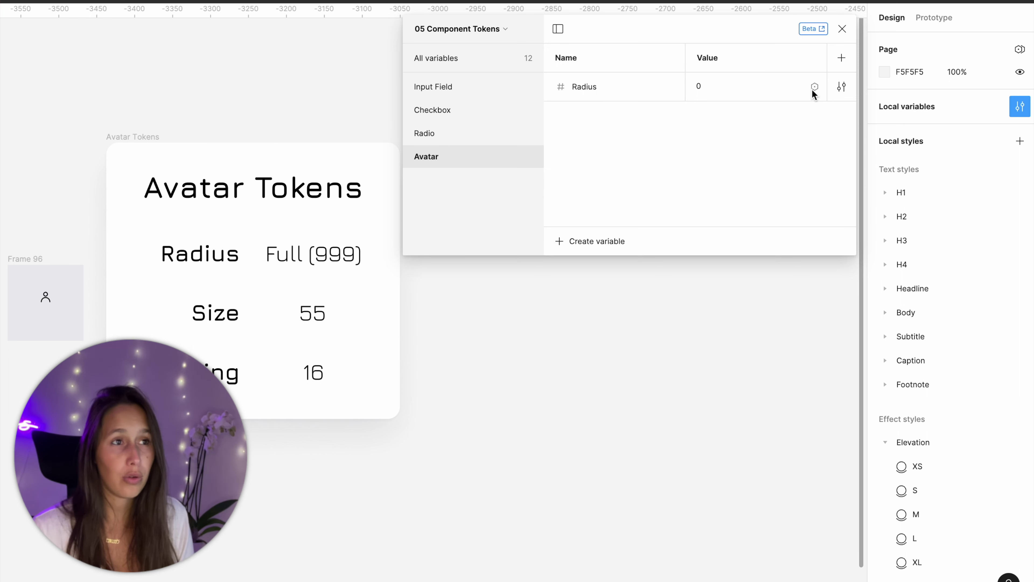
pyautogui.click(814, 89)
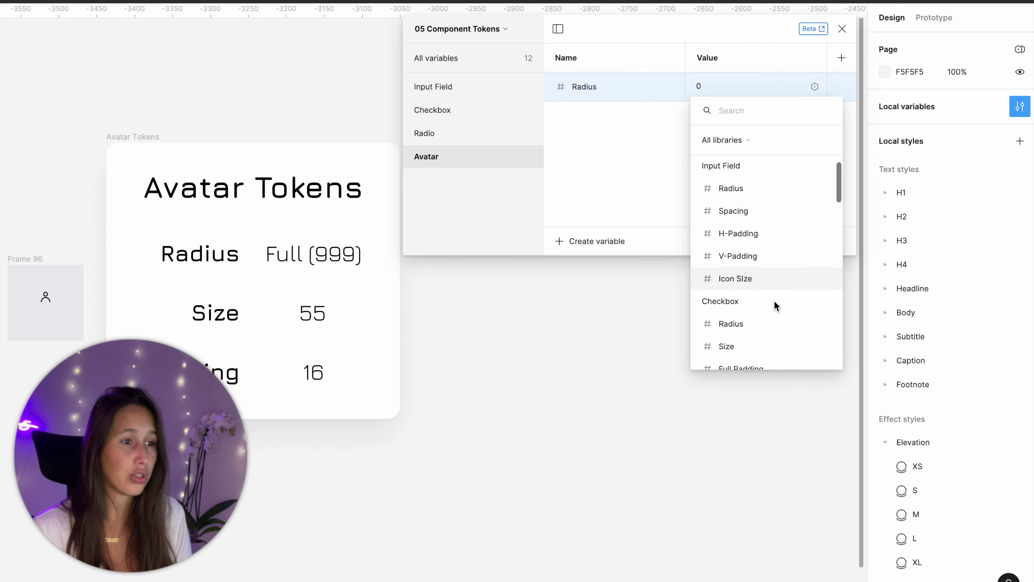
pyautogui.write('full')
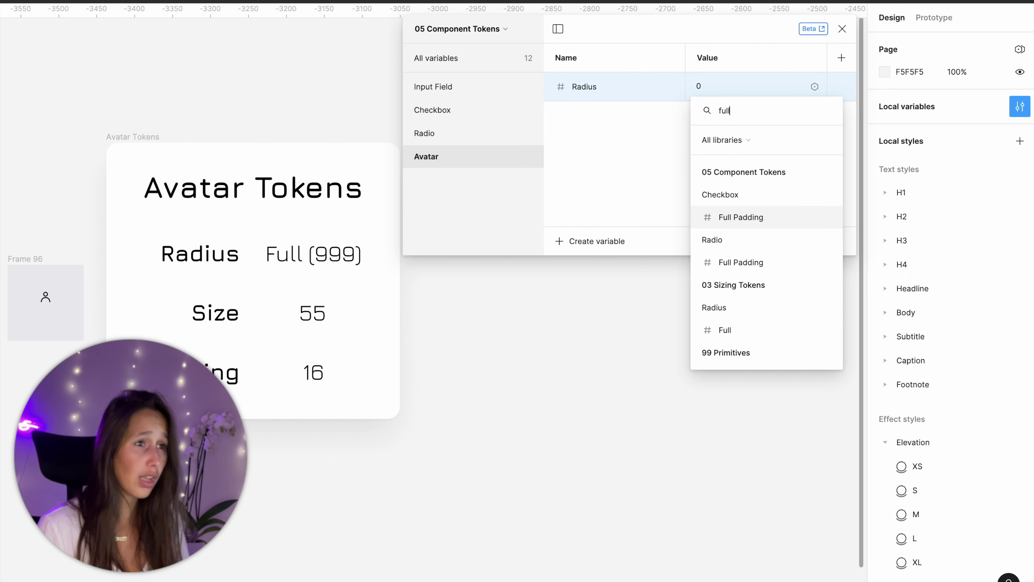
pyautogui.scroll(-3, 735, 275)
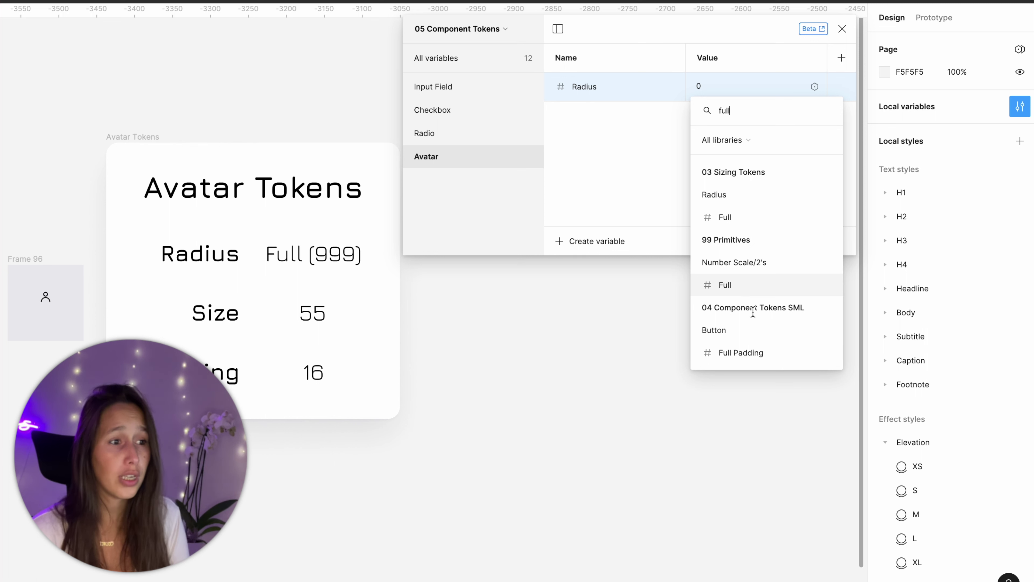
pyautogui.click(727, 217)
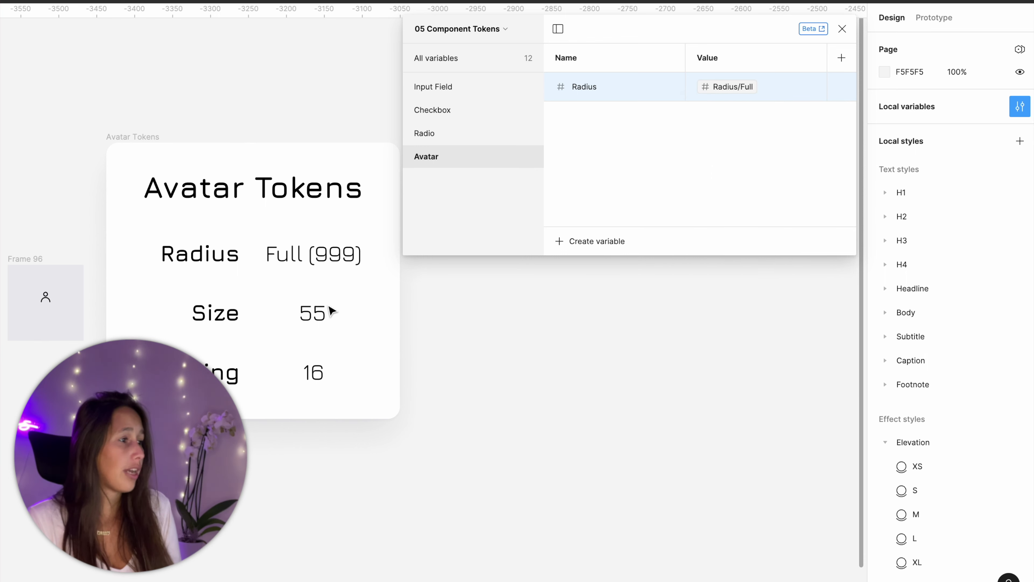
# - Add a number variable named Size to the Avatar group with a value of 55
pyautogui.click(620, 245)
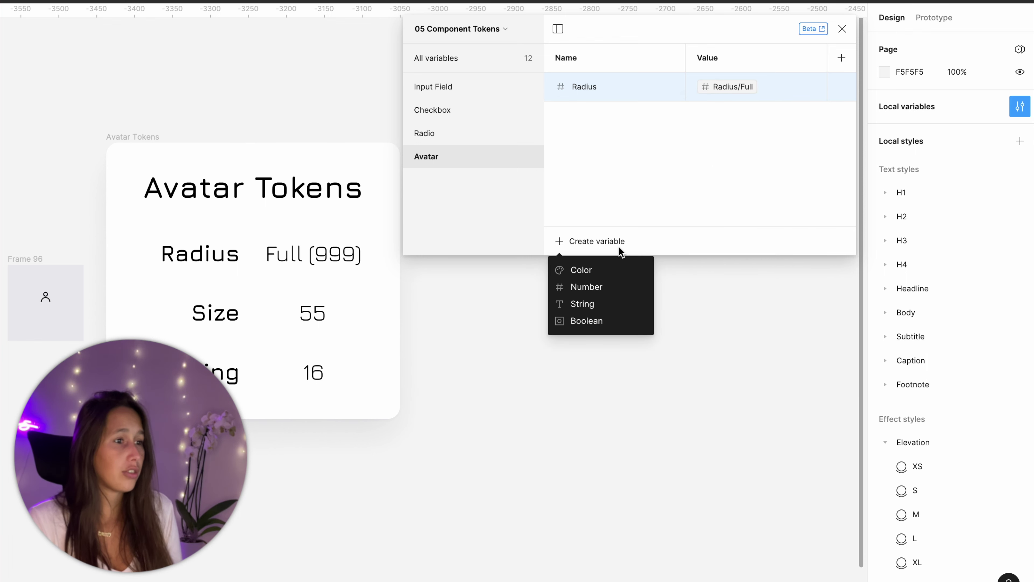
pyautogui.click(615, 285)
pyautogui.write('Size')
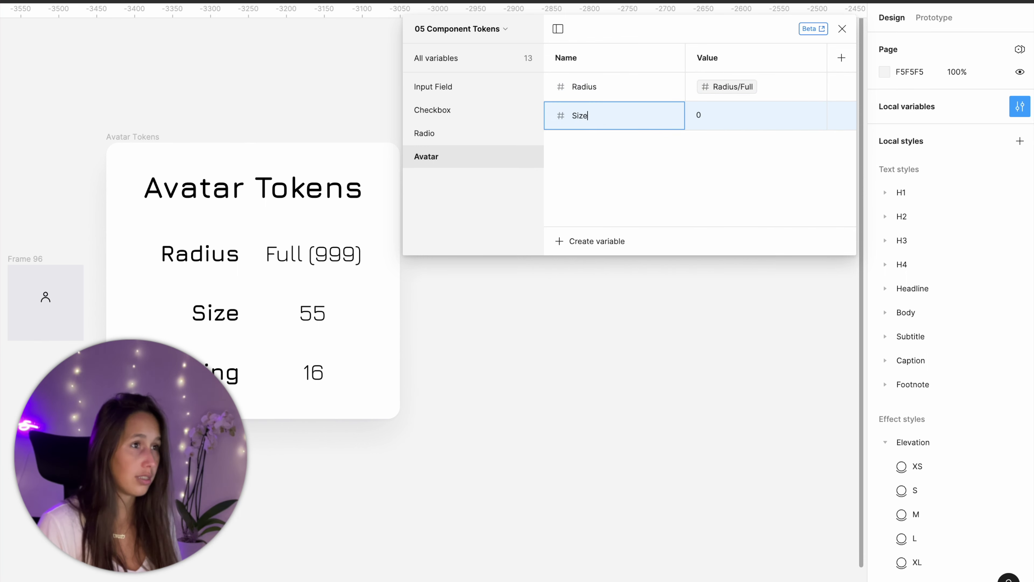
pyautogui.press('Return')
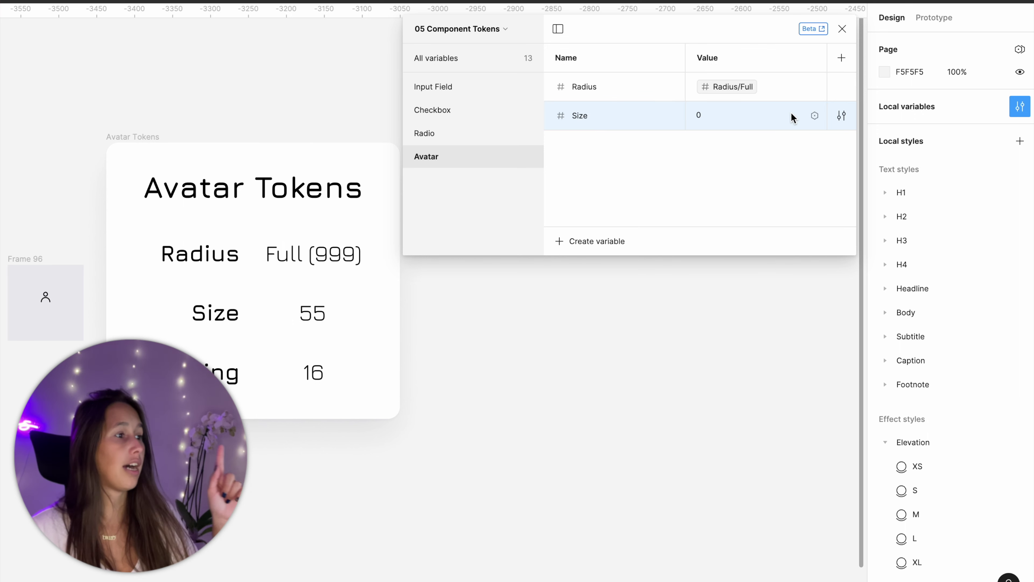
pyautogui.click(766, 114)
pyautogui.write('55')
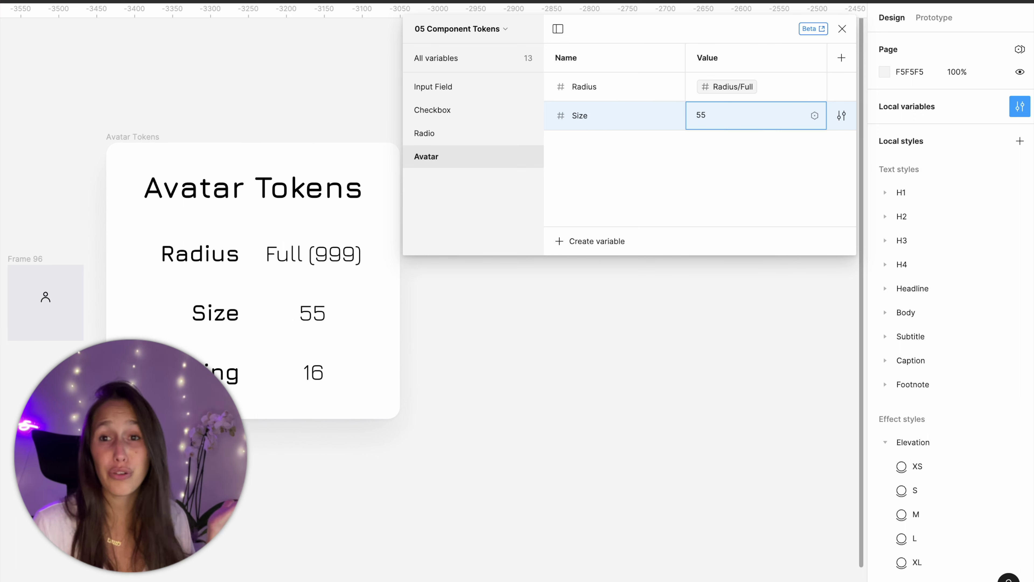
pyautogui.press('Return')
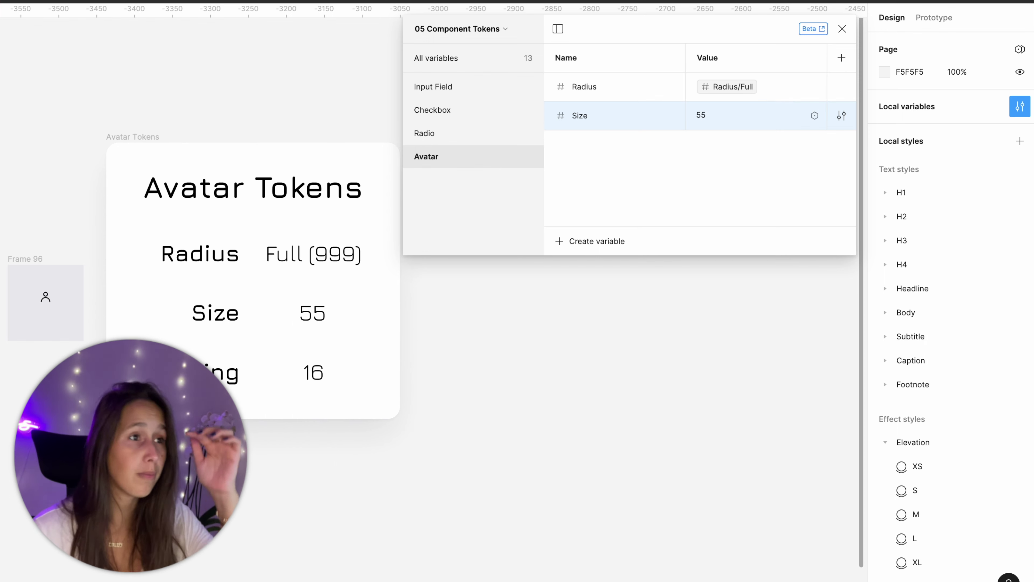
# - Add a number variable named Padding to the Avatar group and alias it to Number Scale/2's/16
pyautogui.click(610, 233)
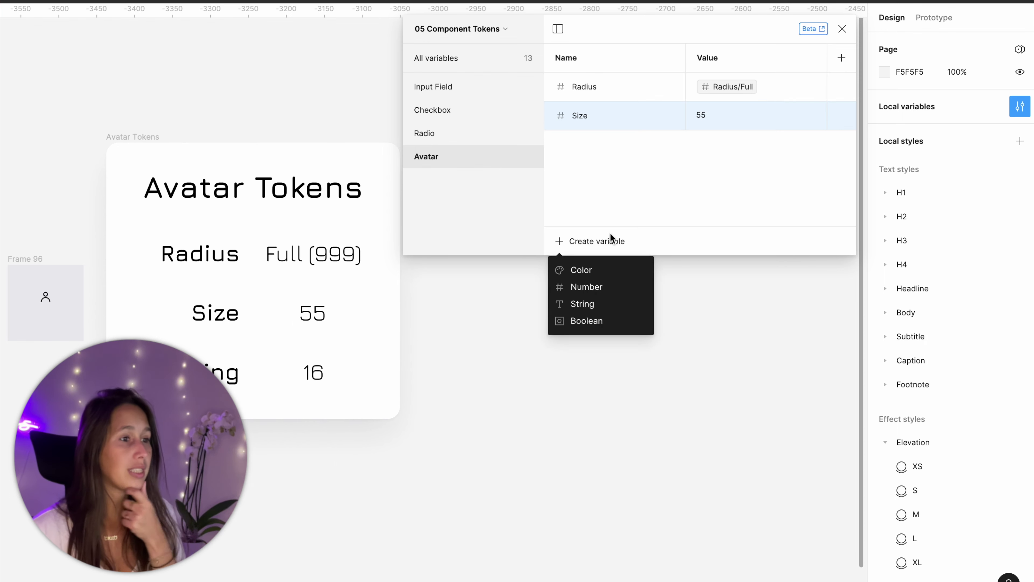
pyautogui.click(603, 289)
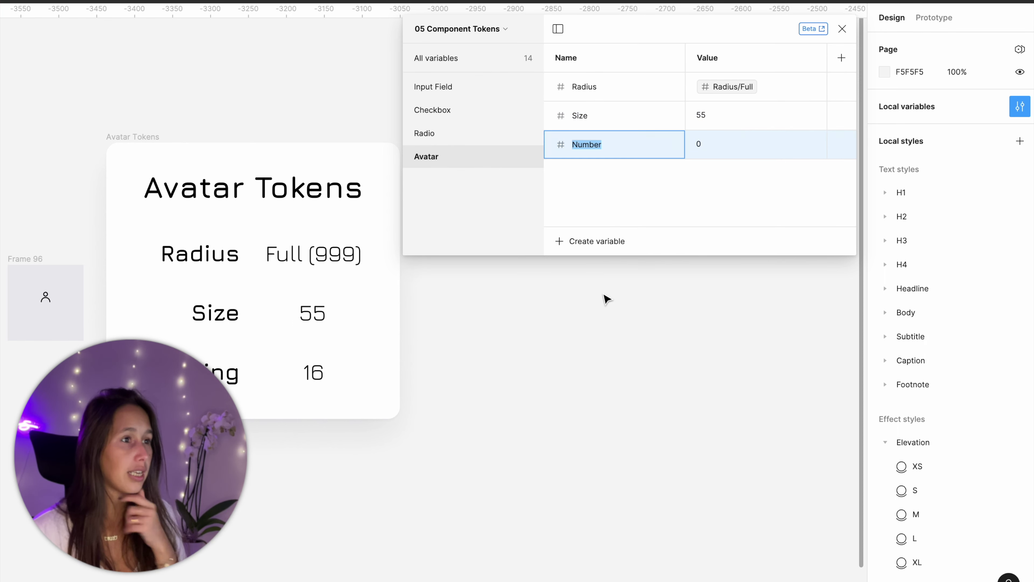
pyautogui.write('Padding')
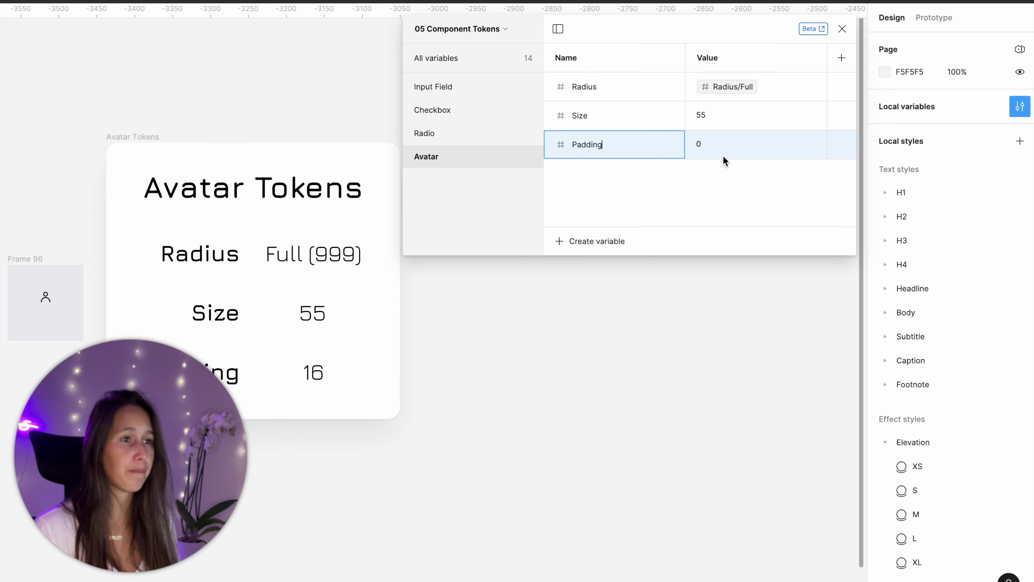
pyautogui.click(815, 144)
pyautogui.click(816, 144)
pyautogui.click(815, 144)
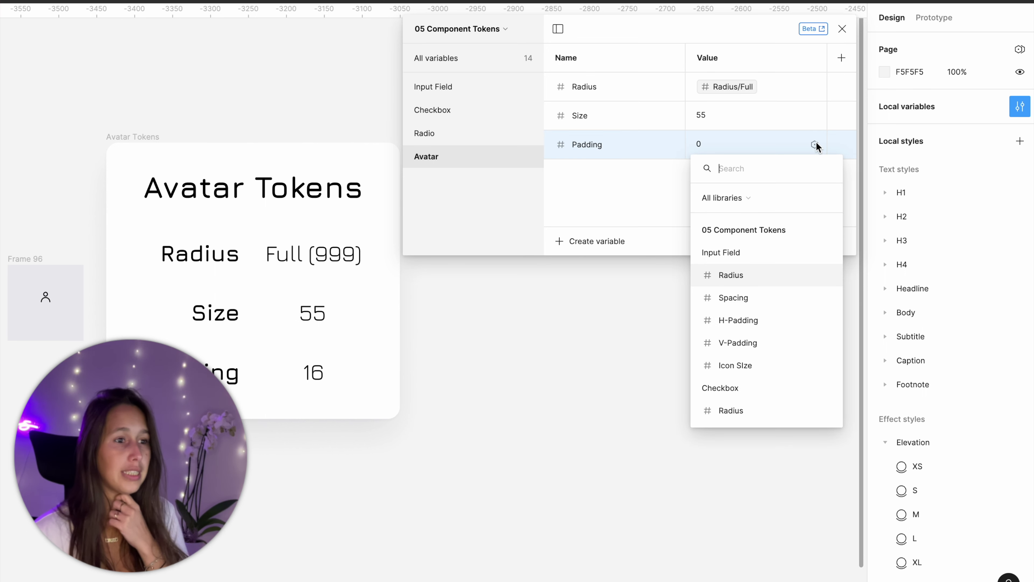
pyautogui.write('16')
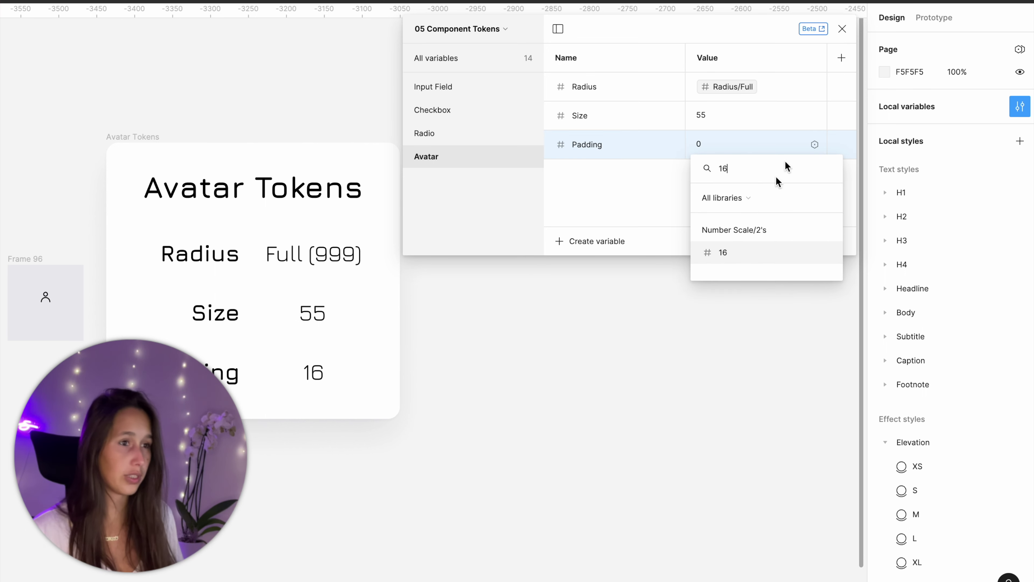
pyautogui.click(725, 253)
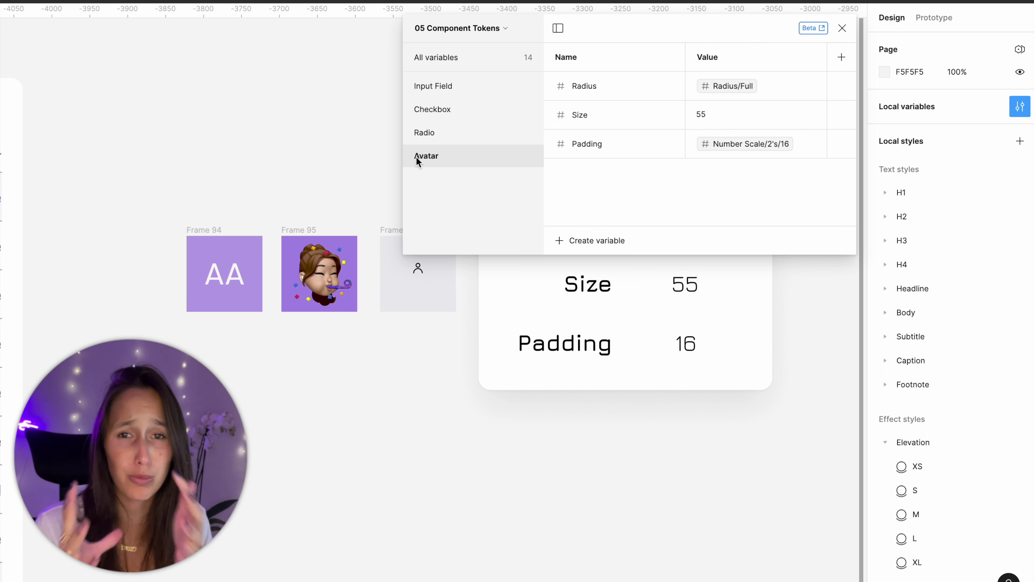
# - Limit the scope of the Avatar Radius variable to Corner radius only
pyautogui.click(648, 98)
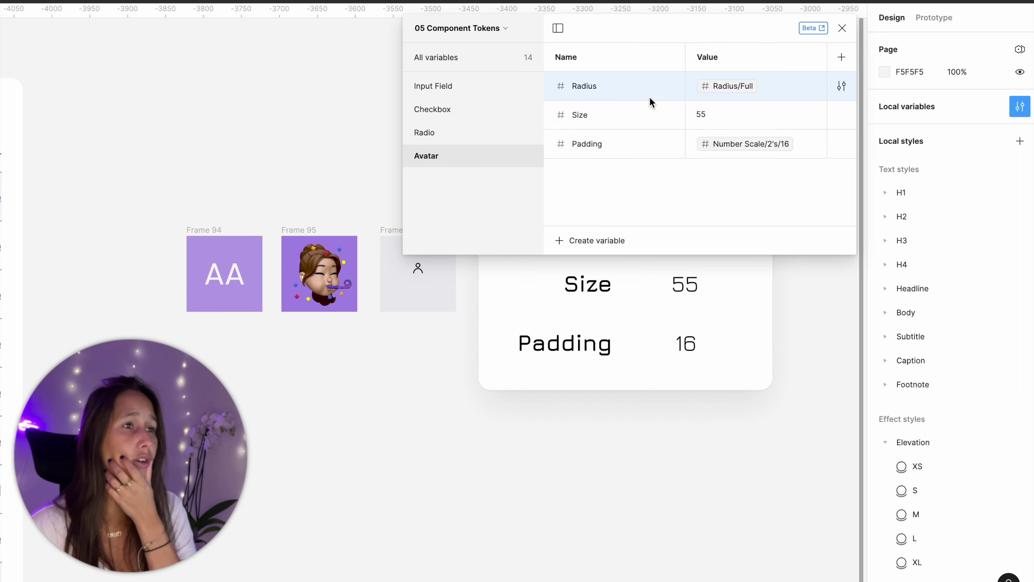
pyautogui.click(841, 86)
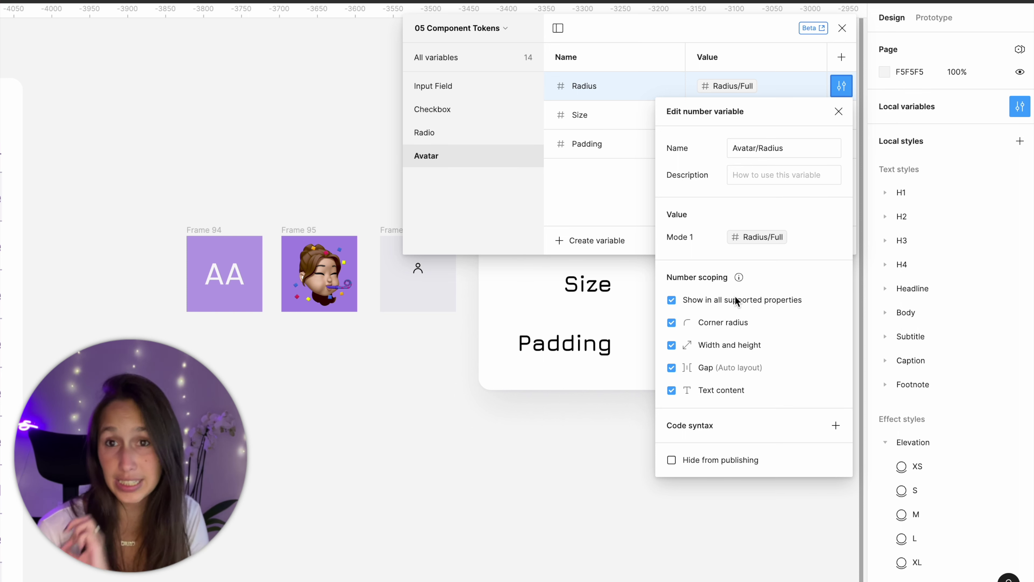
pyautogui.click(720, 347)
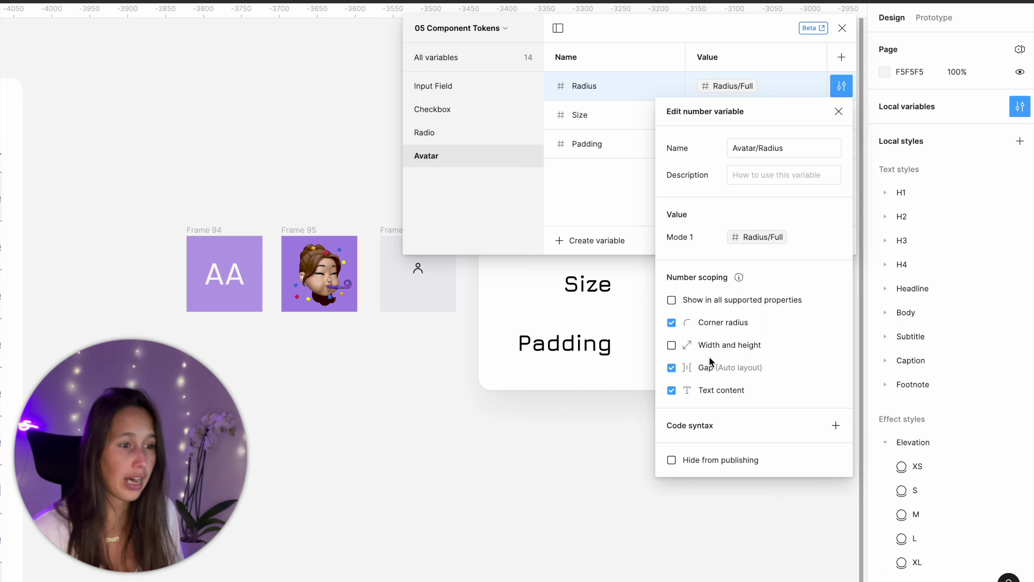
pyautogui.click(704, 390)
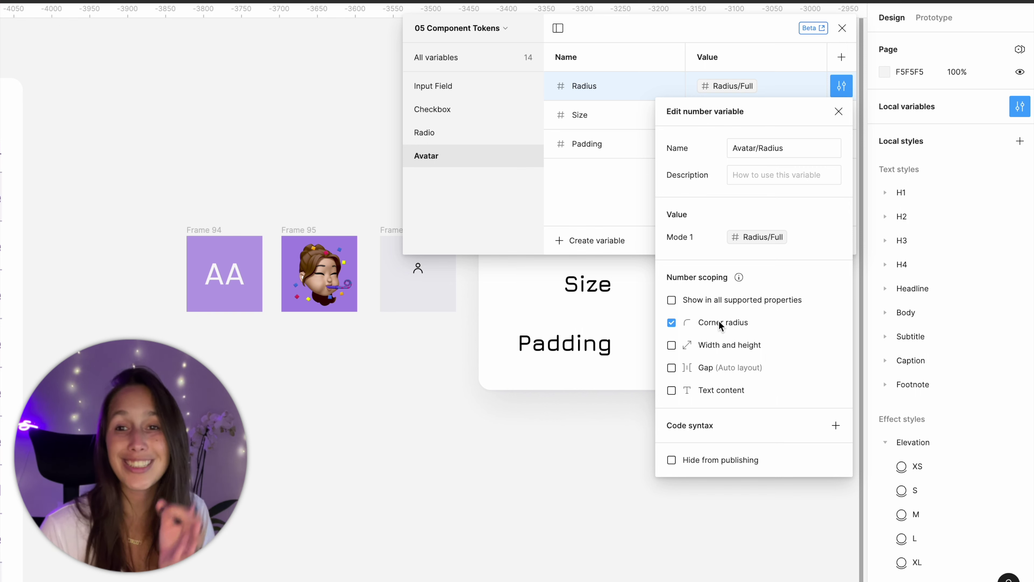
# - Limit the scope of the Avatar Size variable to Width and height only
pyautogui.click(841, 115)
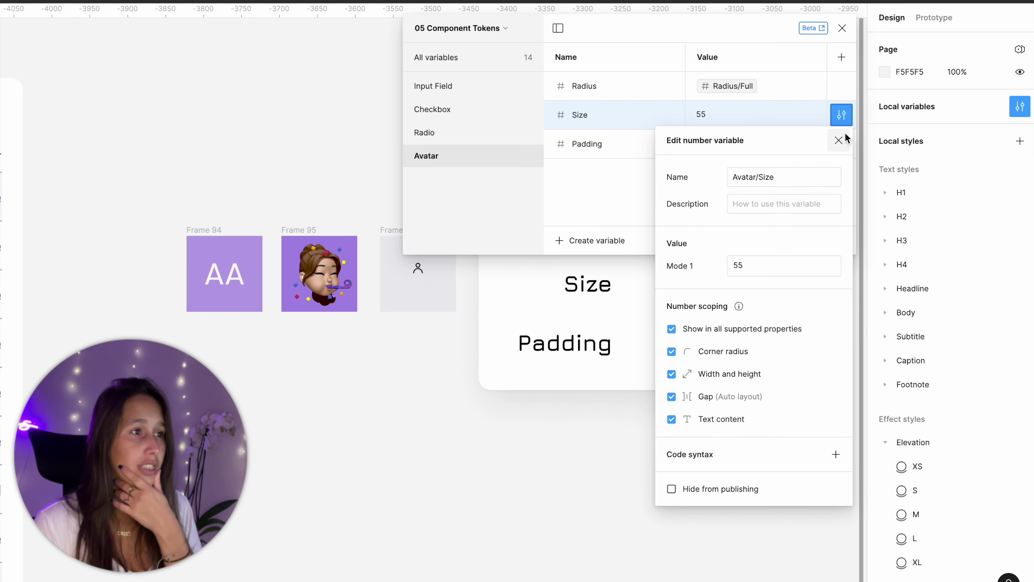
pyautogui.click(710, 335)
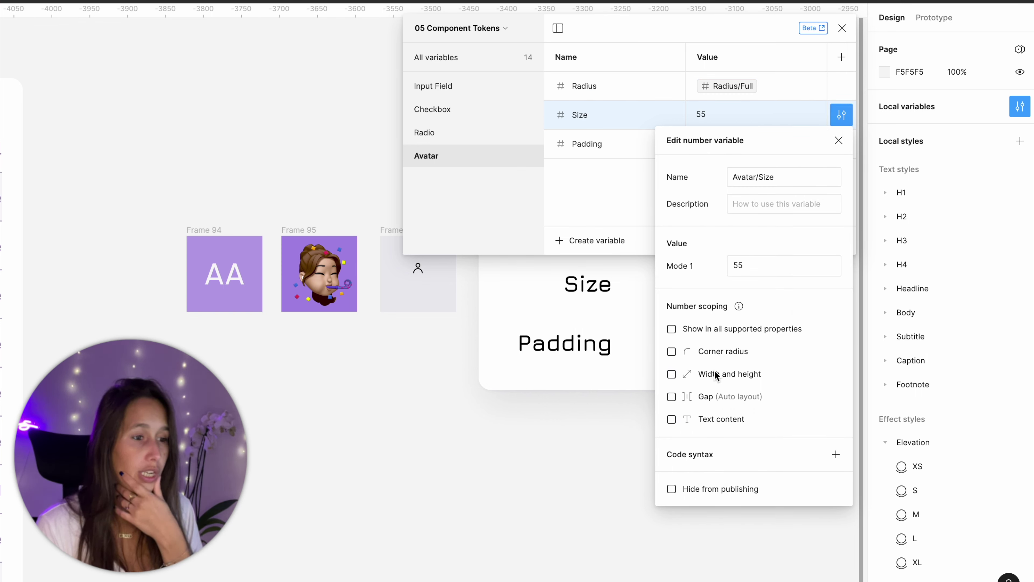
pyautogui.click(716, 374)
pyautogui.click(838, 140)
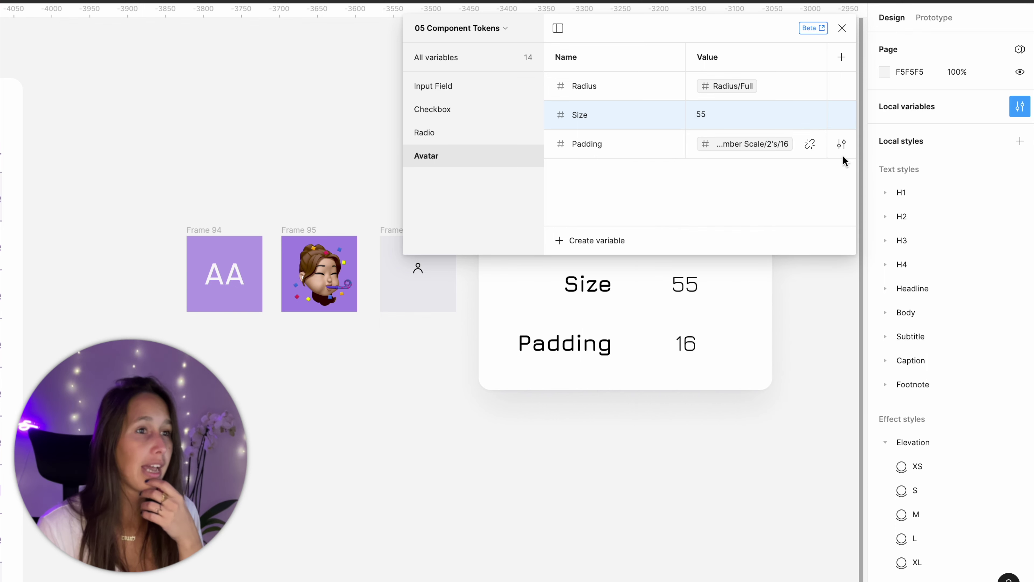
# - Limit the scope of the Avatar Padding variable to Gap (Auto layout) only and close the local variables
pyautogui.click(841, 146)
pyautogui.click(729, 359)
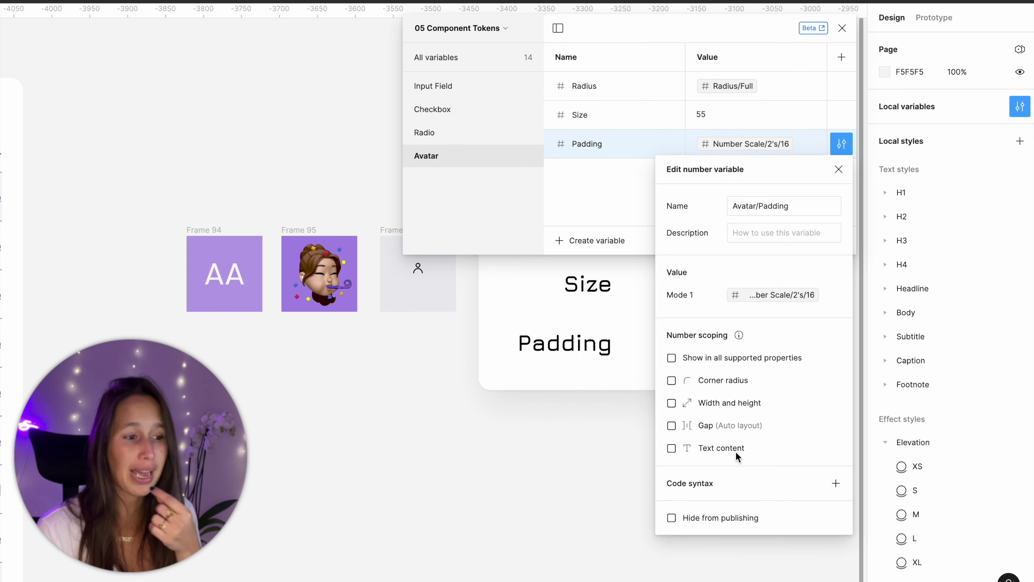
pyautogui.click(743, 429)
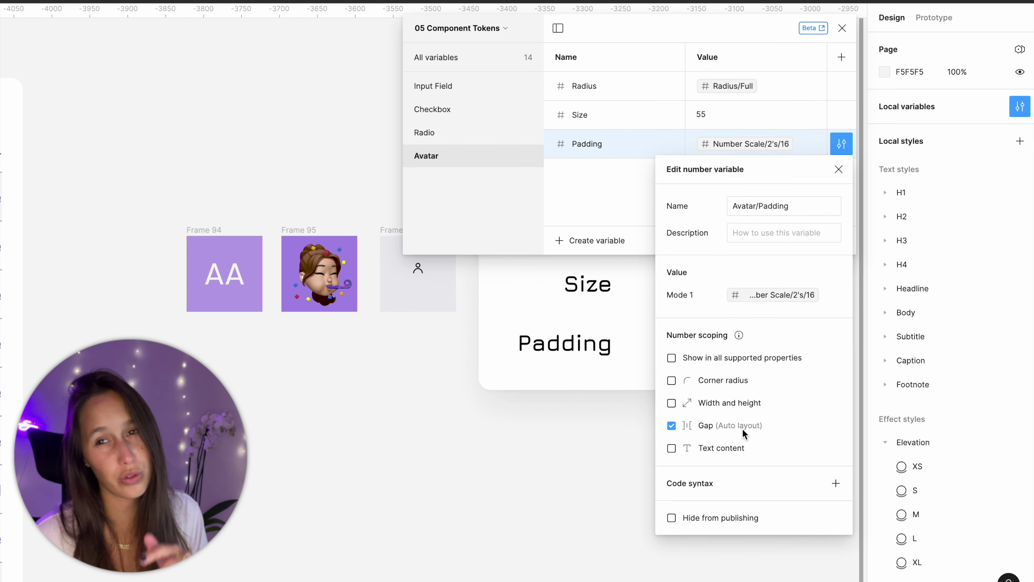
pyautogui.click(842, 28)
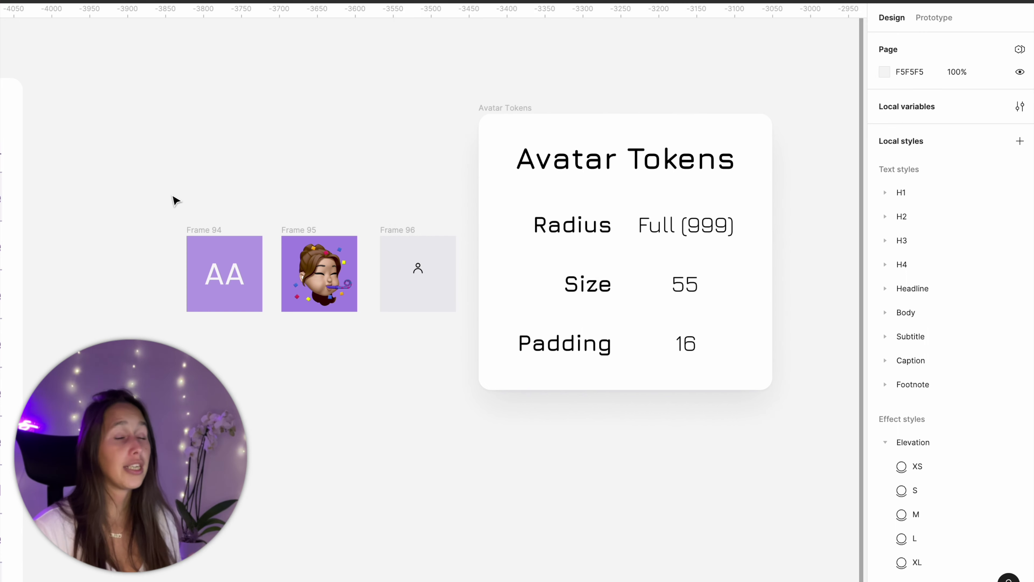
# - Add auto layout to the initials frame (Frame 94) and the person icon frame (Frame 96)
pyautogui.click(207, 235)
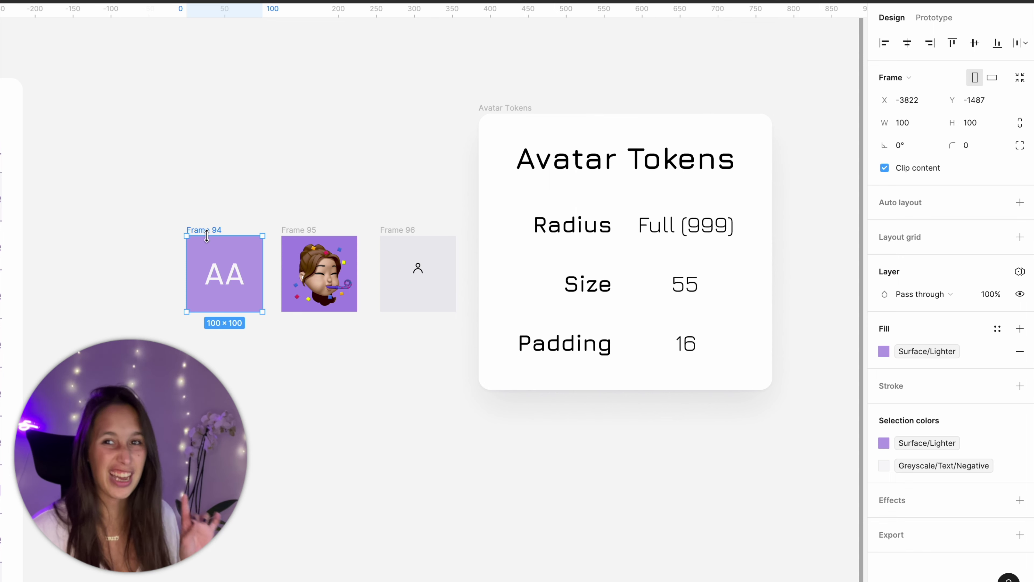
pyautogui.hotkey('shift', 'a')
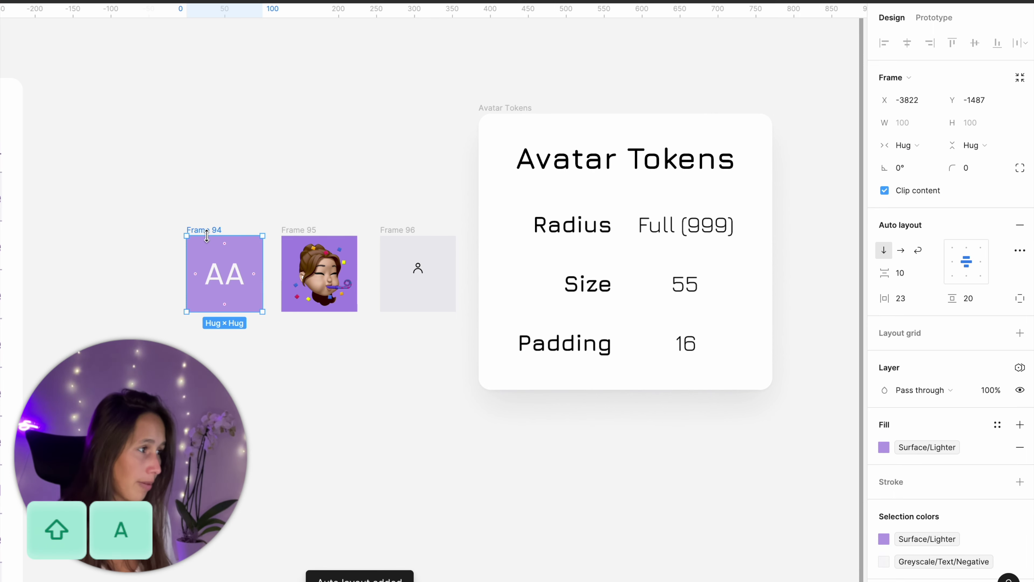
pyautogui.click(414, 176)
pyautogui.click(417, 230)
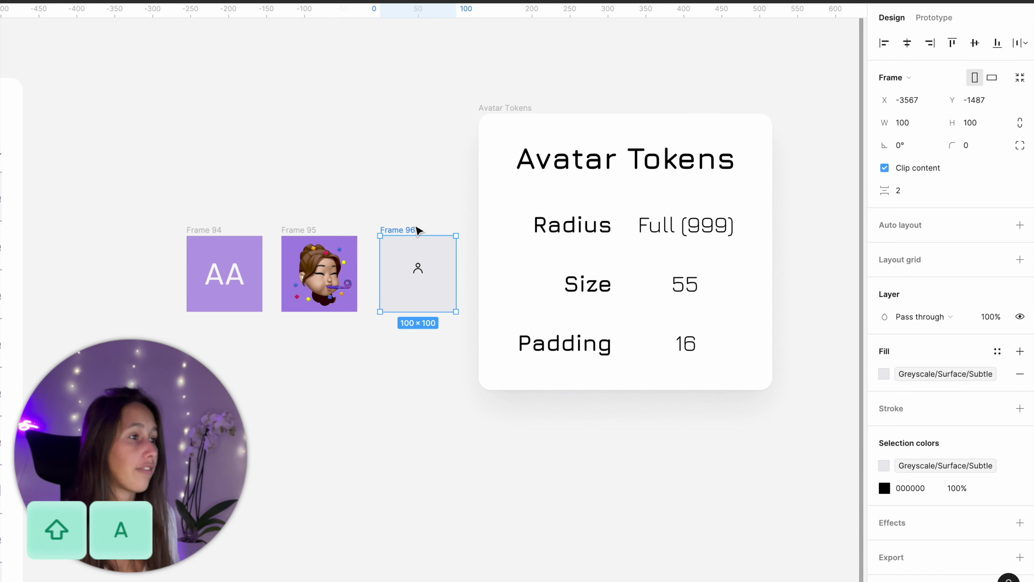
pyautogui.hotkey('shift', 'a')
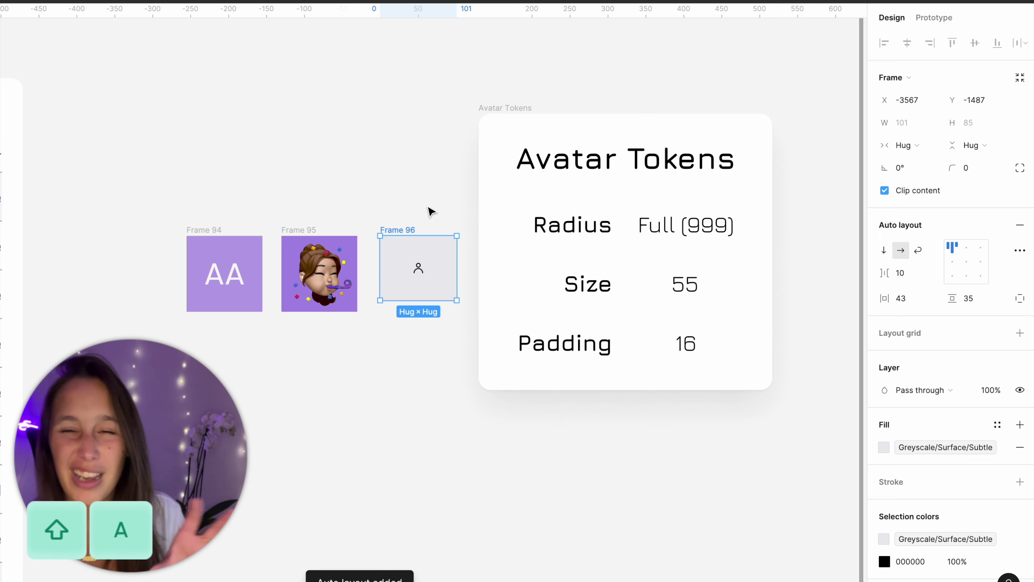
pyautogui.click(462, 361)
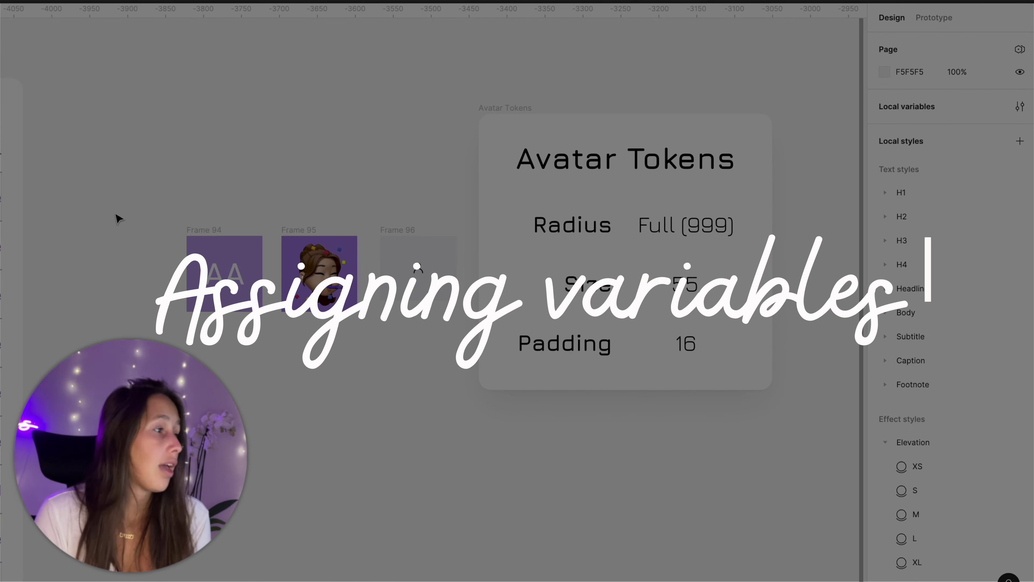
# - Apply the Avatar Radius variable to the corner radius of all three avatar frames
pyautogui.moveTo(147, 209); pyautogui.dragTo(475, 383)
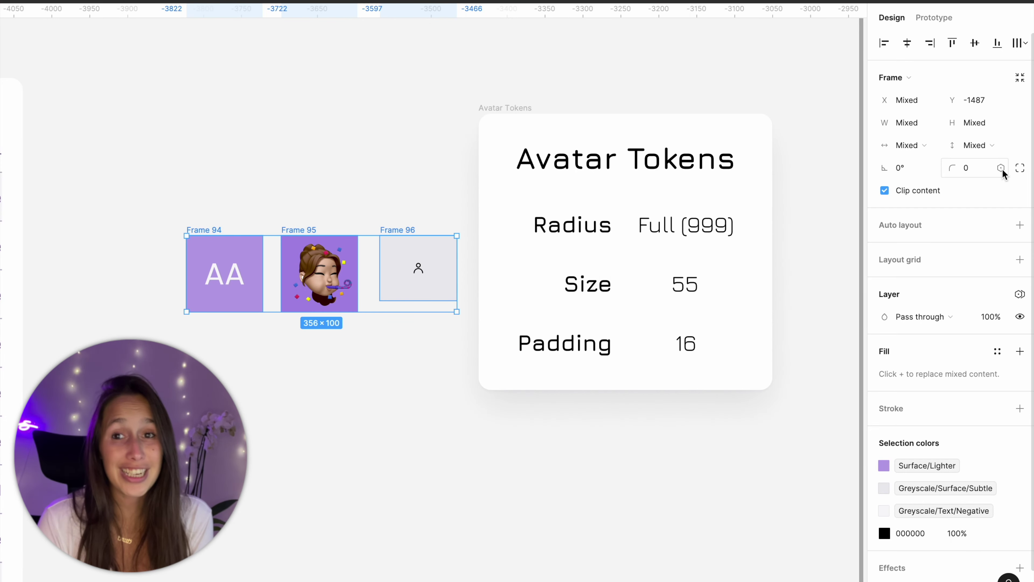
pyautogui.click(1001, 168)
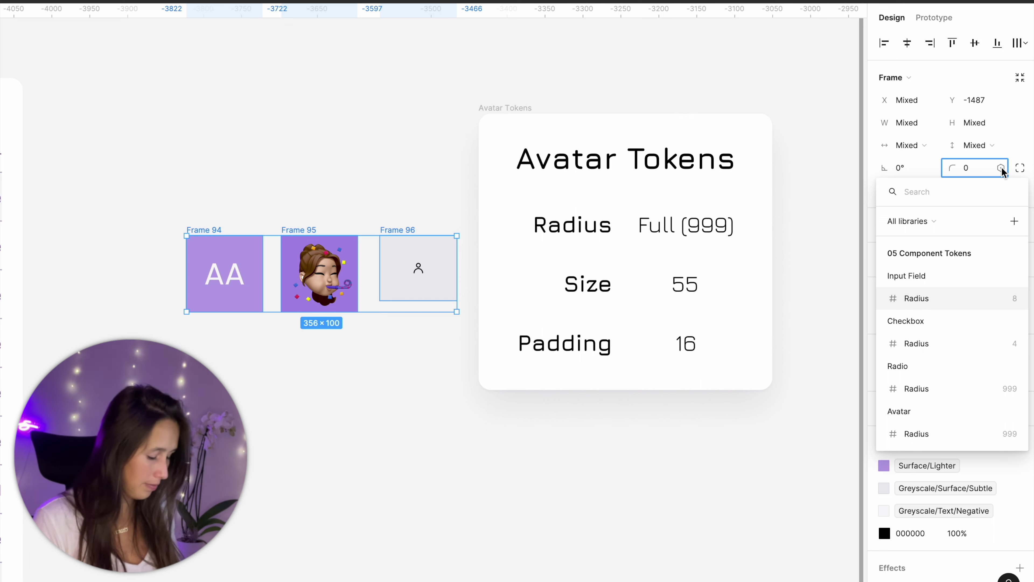
pyautogui.write('avatar')
pyautogui.press('Return')
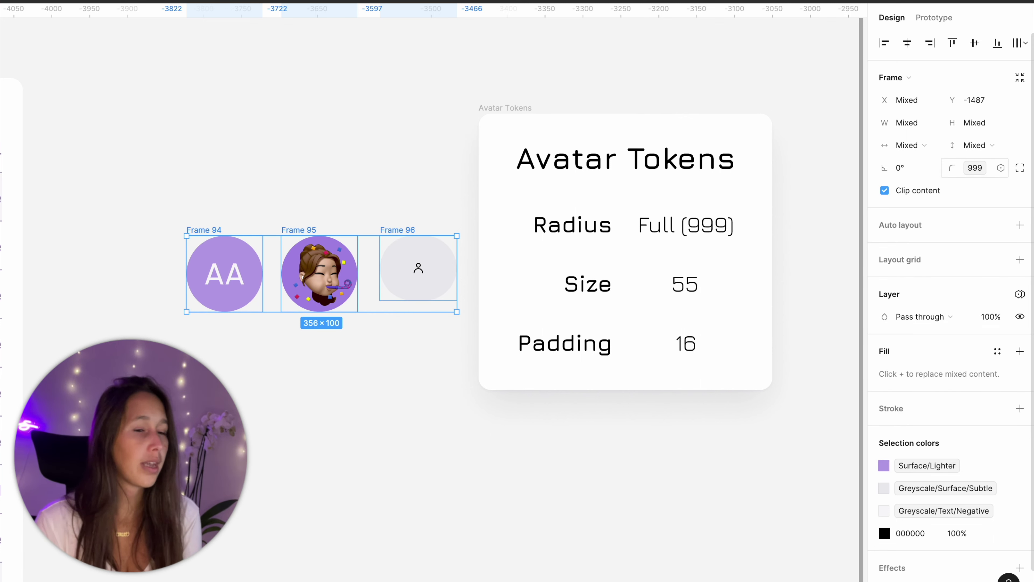
pyautogui.click(376, 204)
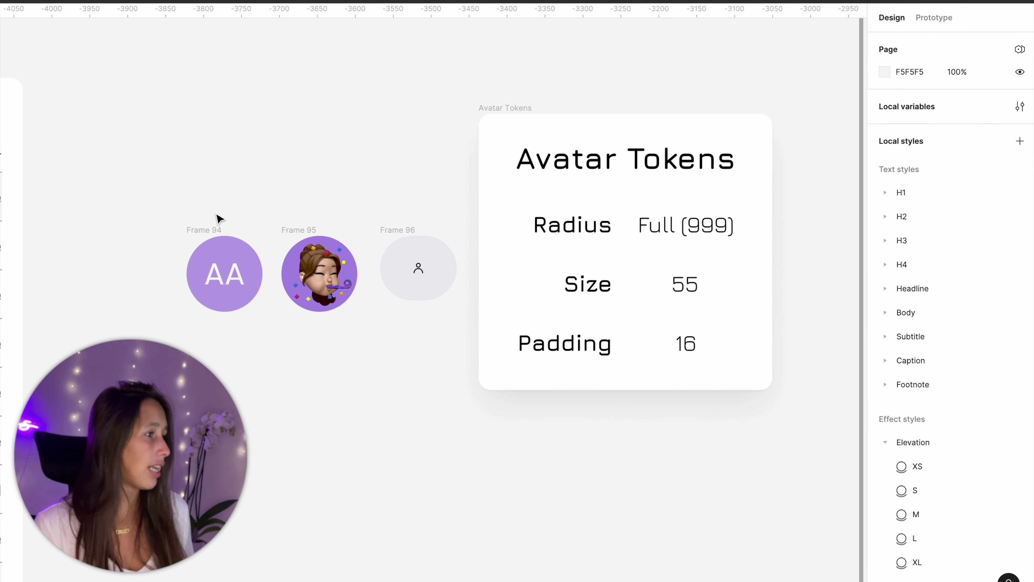
# - Apply the Avatar Padding variable to the horizontal padding of Frame 94 and Frame 96 together
pyautogui.click(210, 232)
pyautogui.keyDown('shift'); pyautogui.click(398, 230); pyautogui.keyUp('shift')
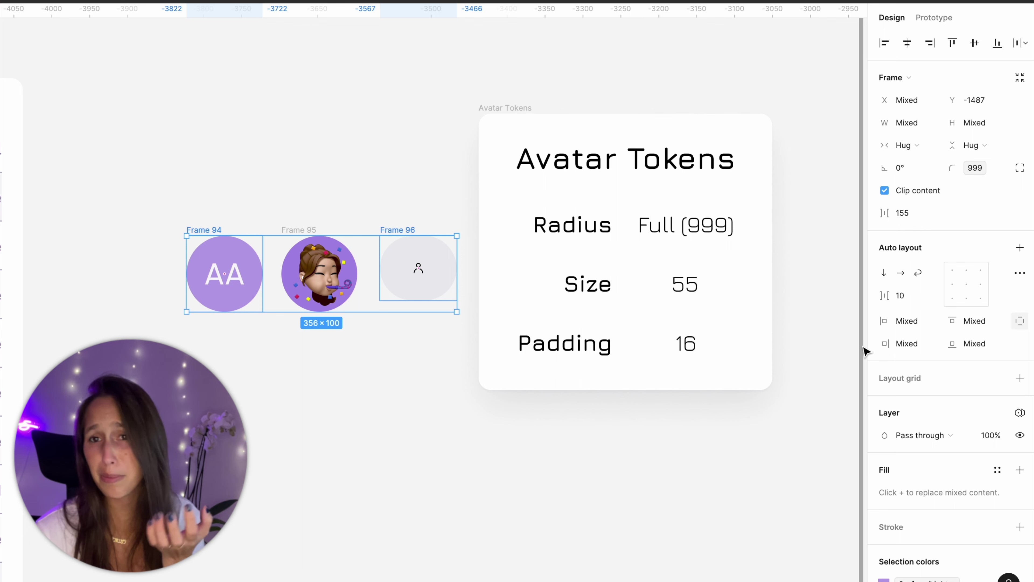
pyautogui.click(1020, 322)
pyautogui.click(933, 321)
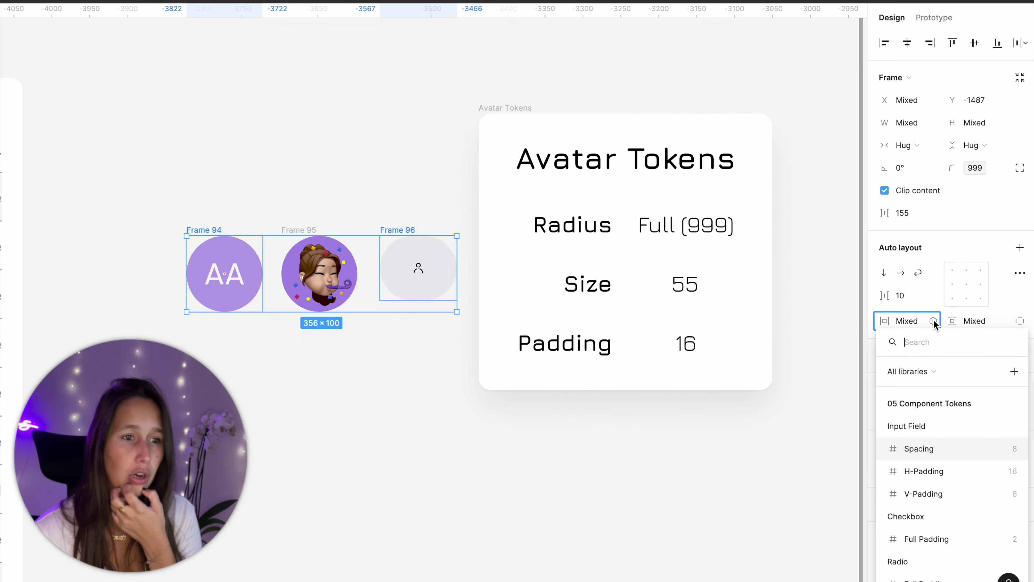
pyautogui.write('avat')
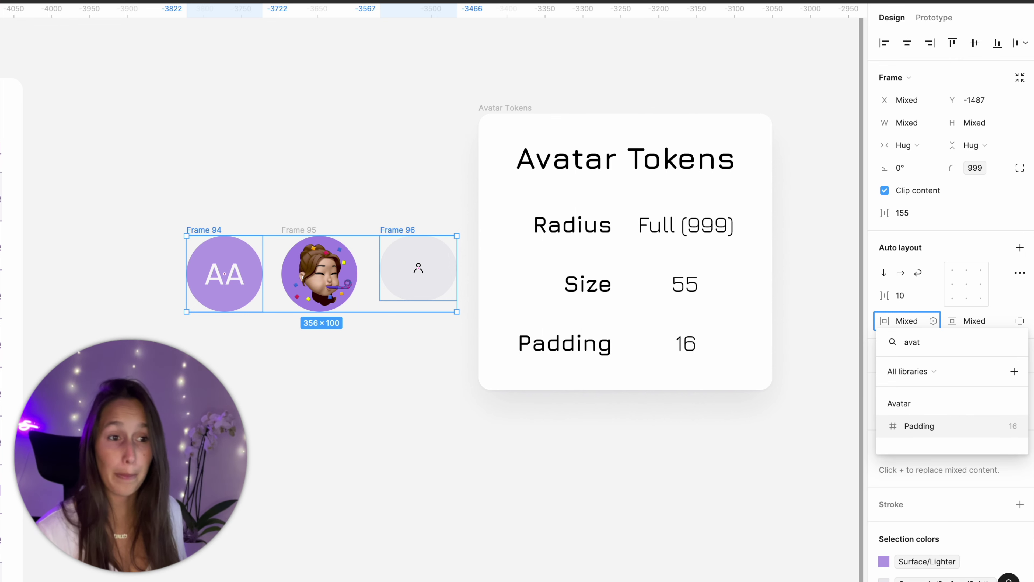
pyautogui.press('Return')
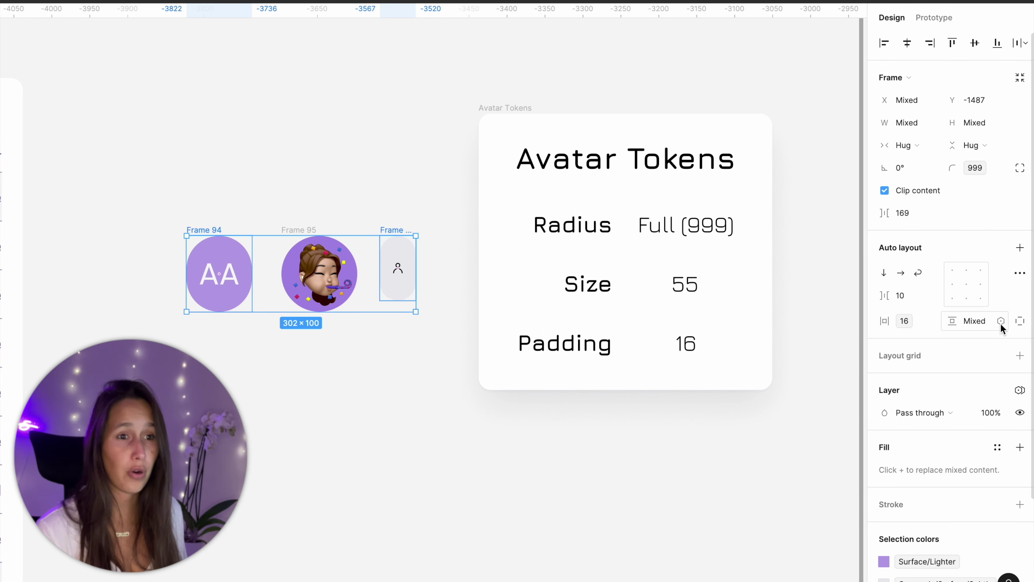
# - Apply the Avatar Padding variable to the vertical padding of Frame 94 and Frame 96 and center-align their contents
pyautogui.click(1001, 323)
pyautogui.write('ava')
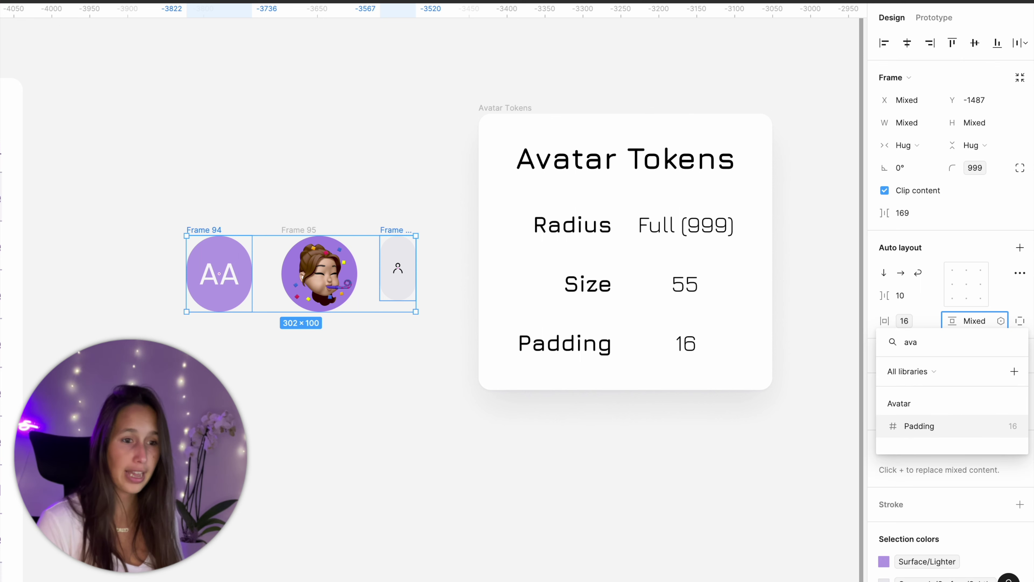
pyautogui.press('Return')
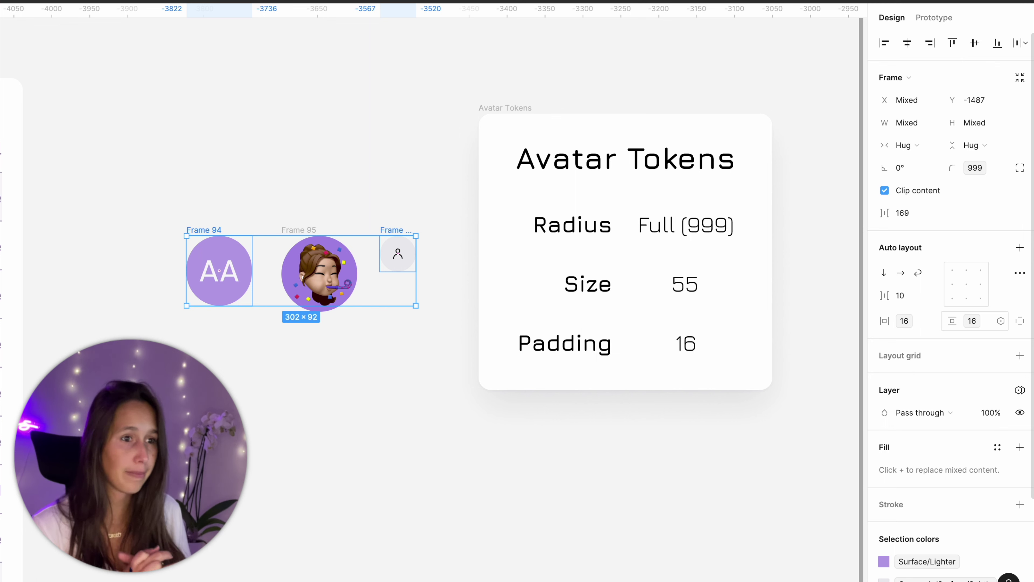
pyautogui.click(967, 285)
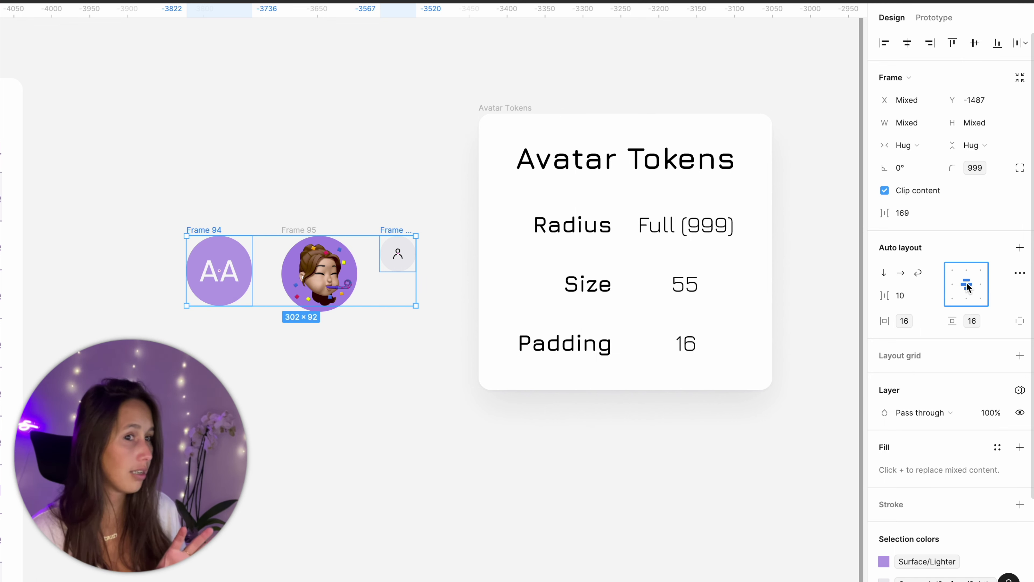
pyautogui.press('Escape')
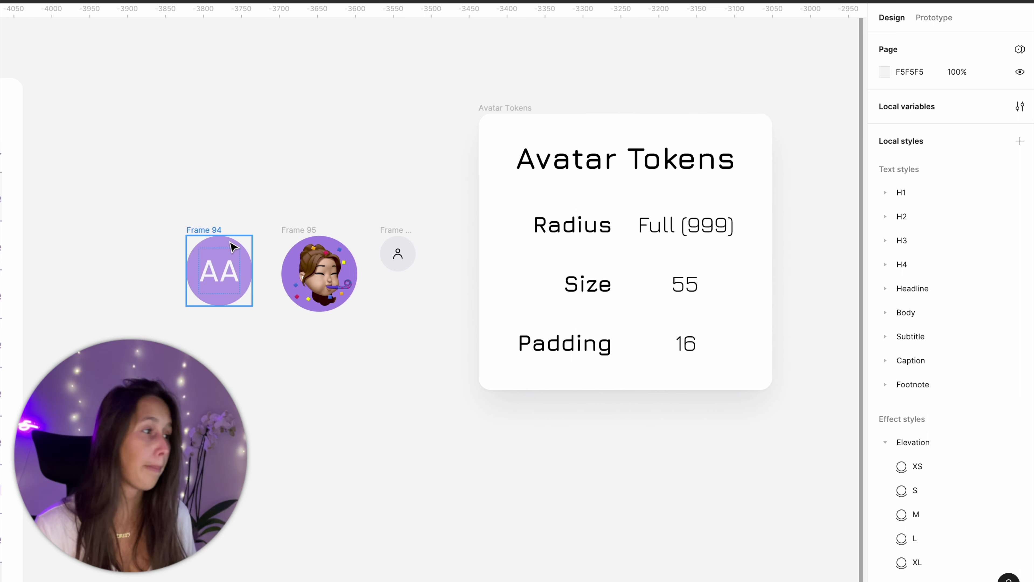
# - Apply the Avatar Size variable to the width of all three avatar frames
pyautogui.moveTo(170, 208); pyautogui.dragTo(413, 332)
pyautogui.moveTo(457, 367); pyautogui.dragTo(458, 367)
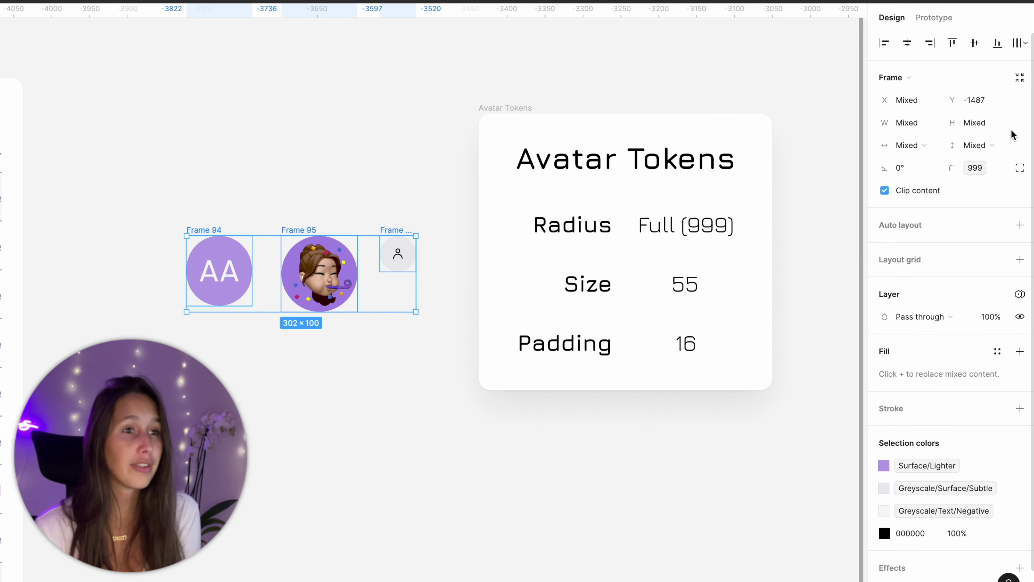
pyautogui.click(932, 124)
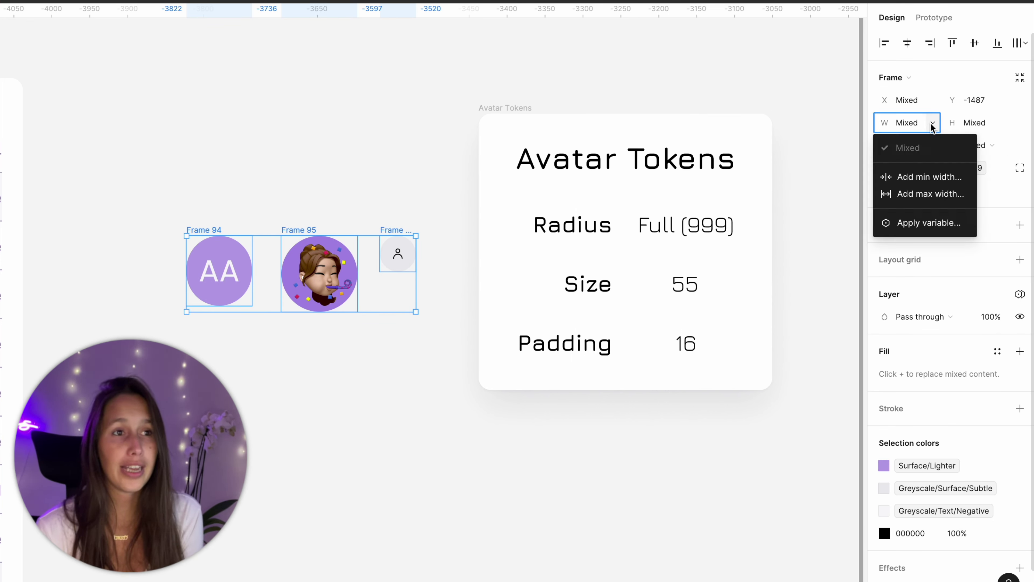
pyautogui.click(930, 228)
pyautogui.write('ava')
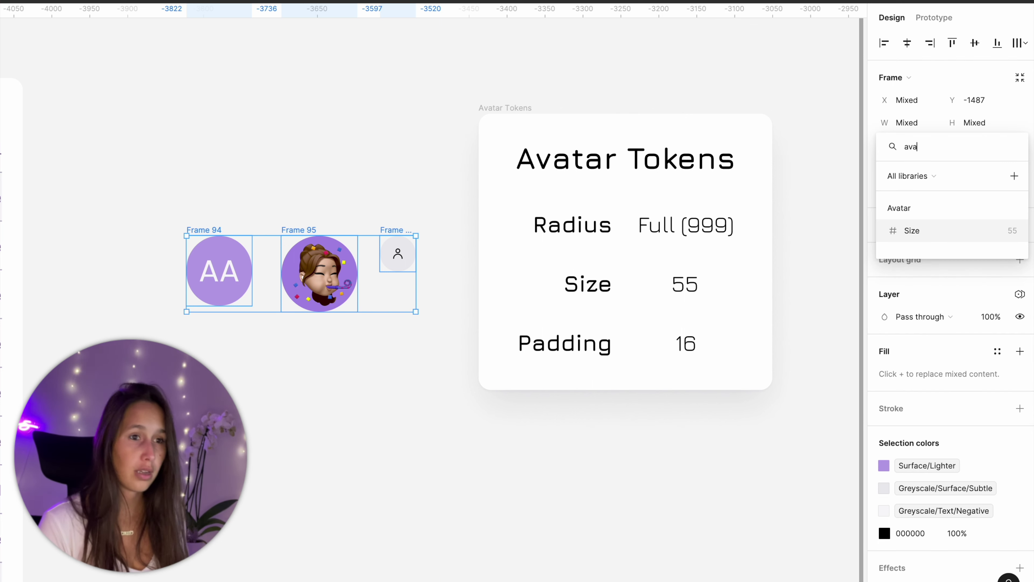
pyautogui.click(932, 230)
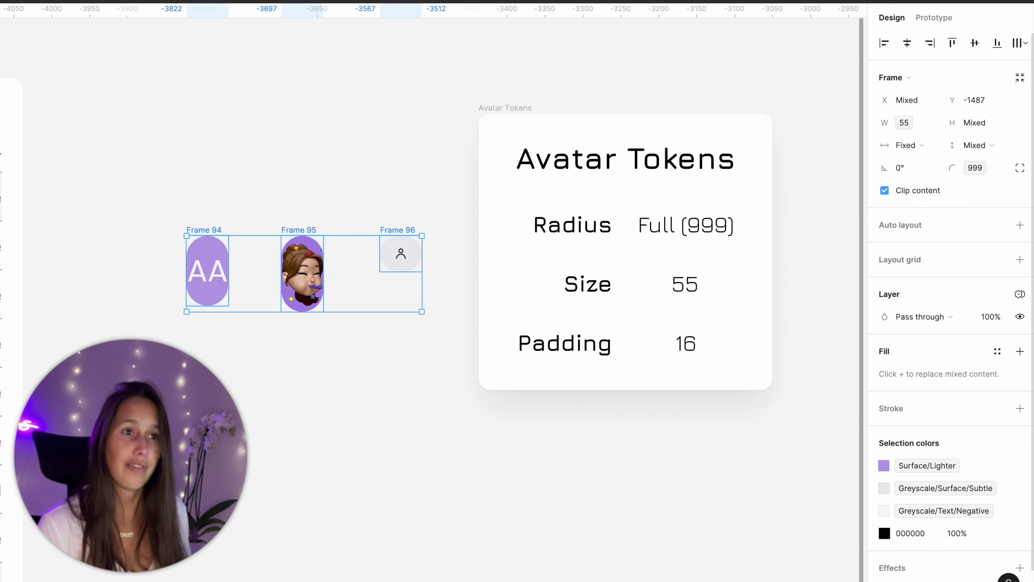
# - Apply the Avatar Size variable to the height of all three avatar frames
pyautogui.click(1000, 127)
pyautogui.click(954, 225)
pyautogui.write('ava')
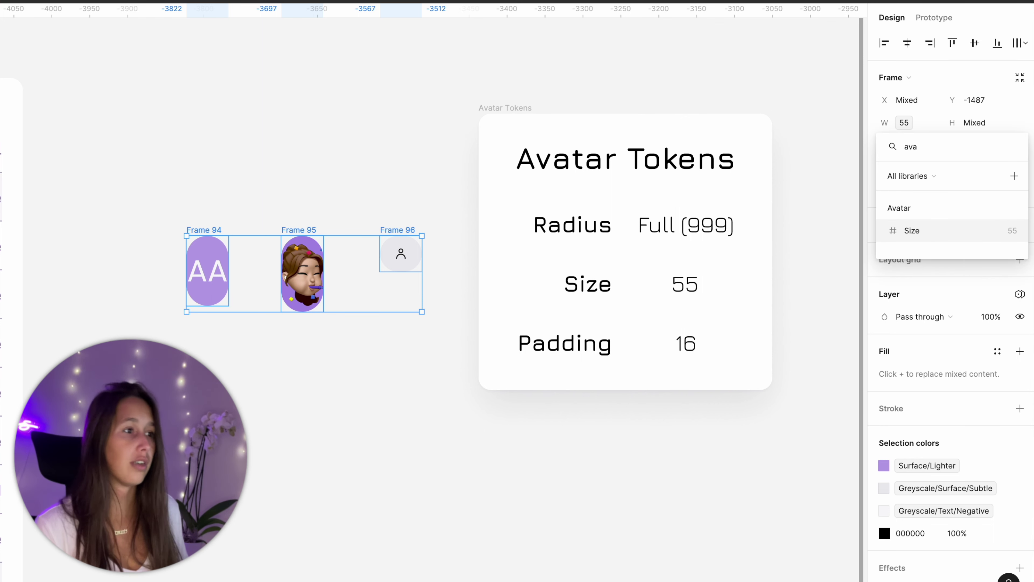
pyautogui.press('Return')
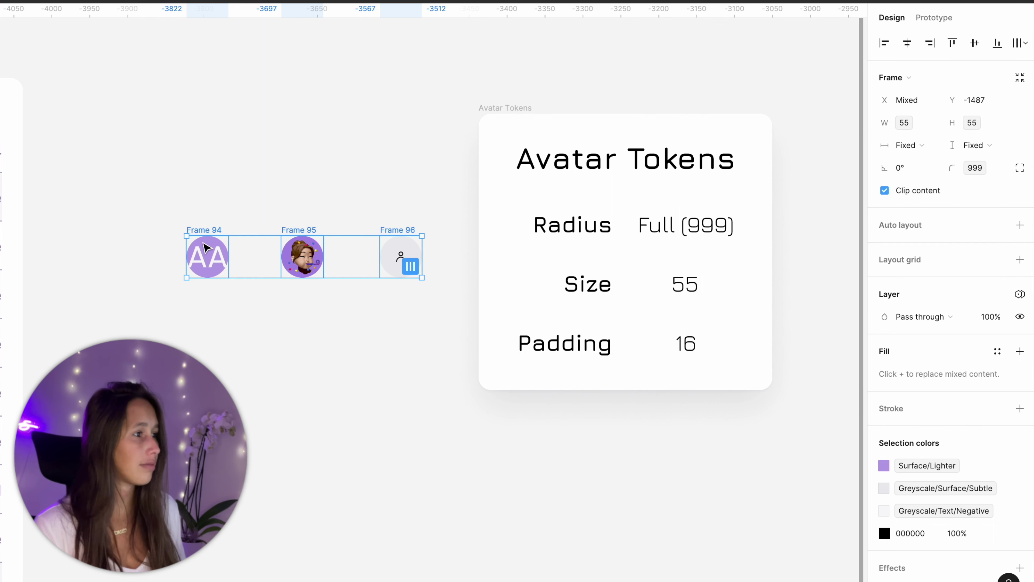
pyautogui.click(174, 210)
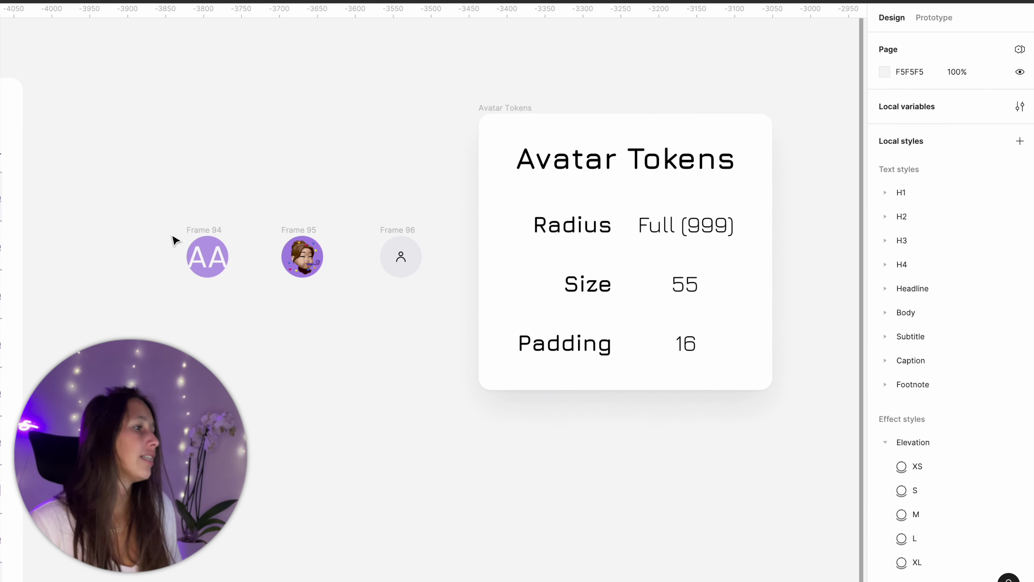
# - Apply the Headline/Regular text style to the AA initials in Frame 94
pyautogui.scroll(5, 206, 260)
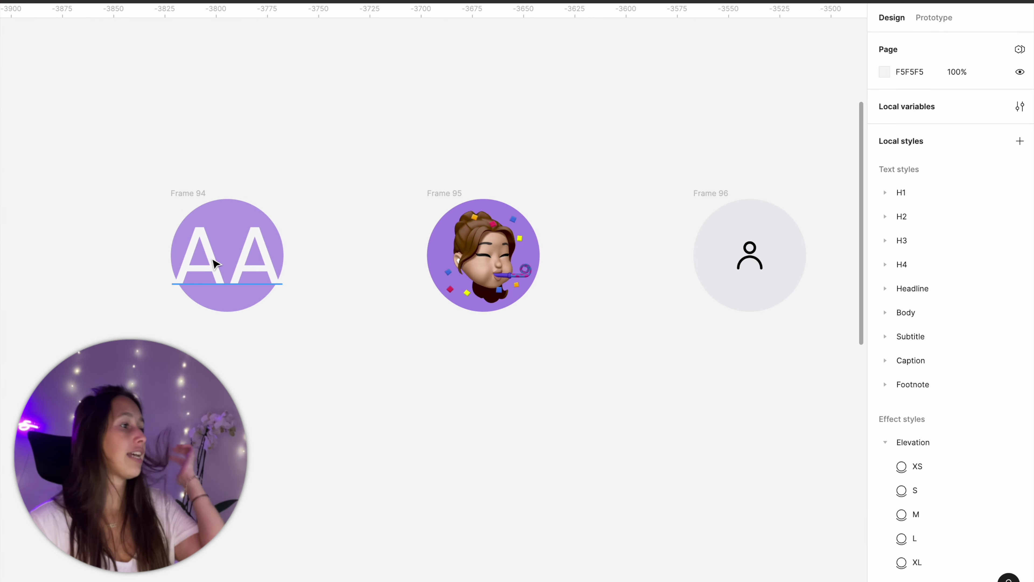
pyautogui.click(215, 263)
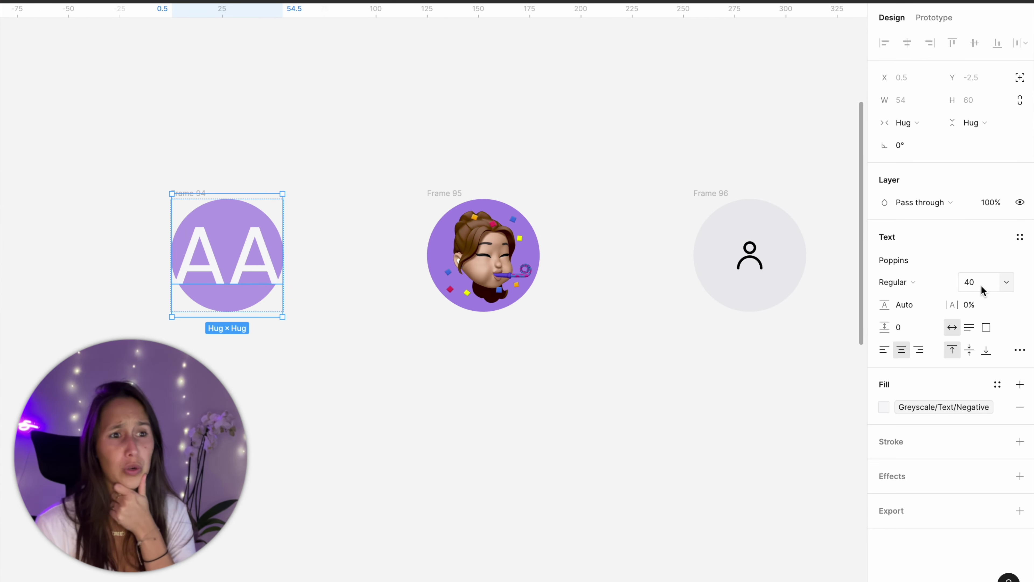
pyautogui.click(1027, 240)
pyautogui.scroll(-3, 953, 424)
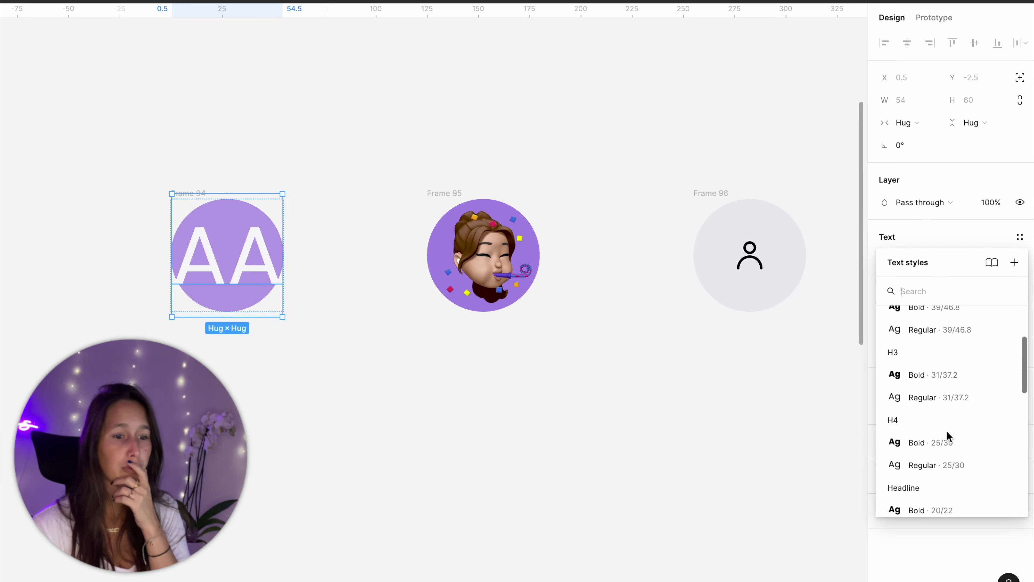
pyautogui.scroll(-2, 947, 451)
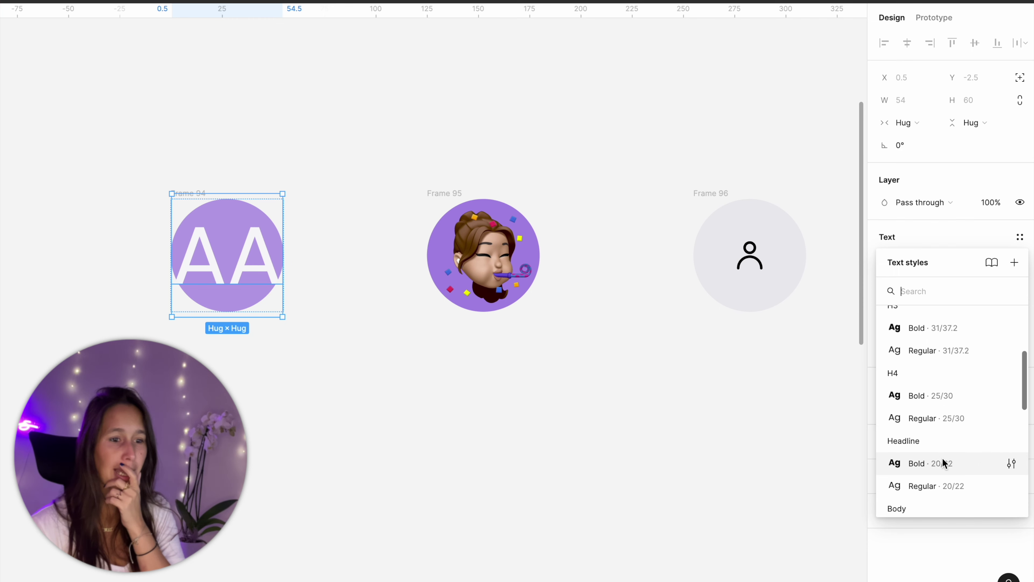
pyautogui.click(945, 465)
pyautogui.click(966, 233)
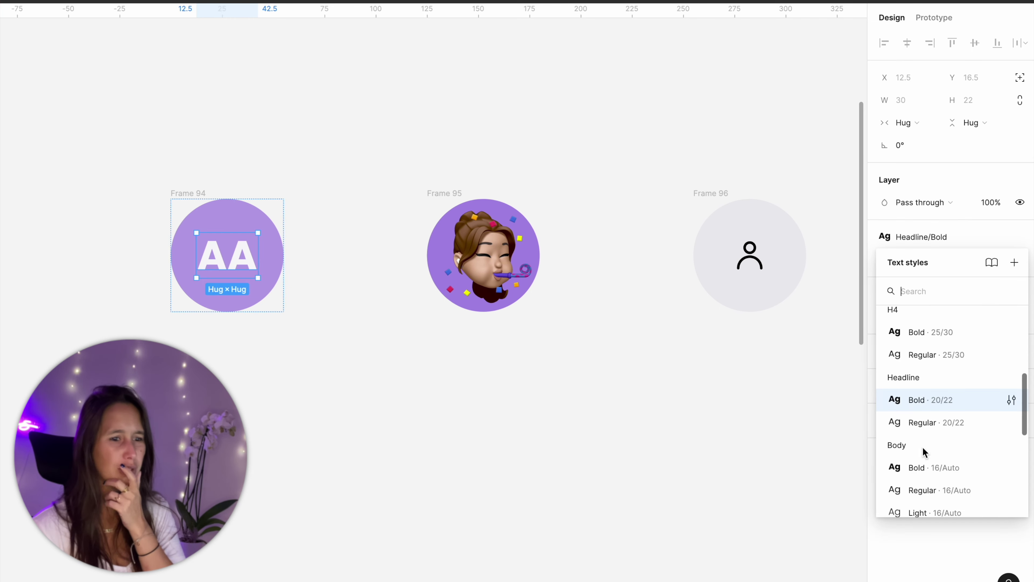
pyautogui.click(931, 424)
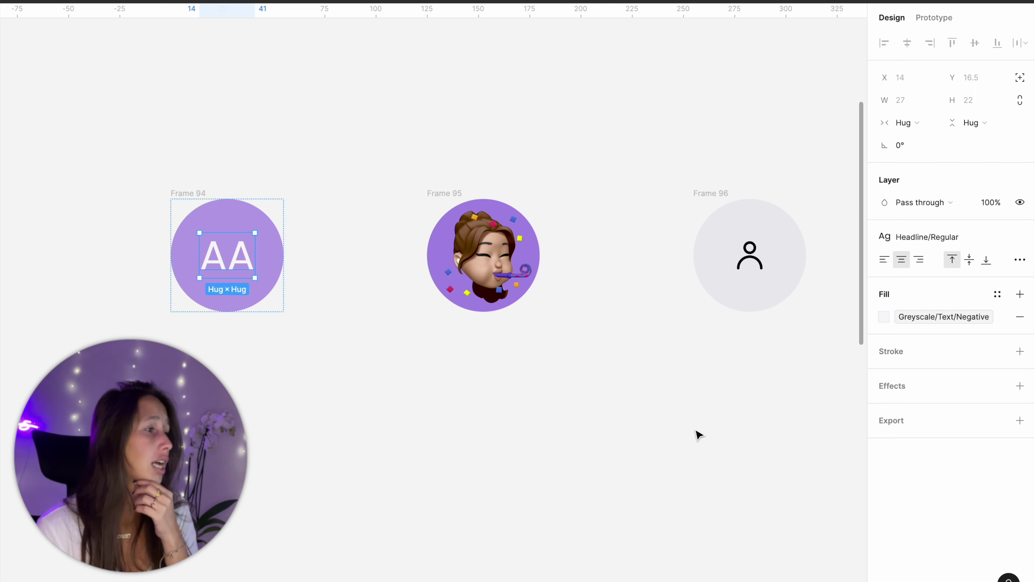
pyautogui.click(698, 433)
# - Select the person icon frame (Frame 96) and examine its auto layout padding
pyautogui.hscroll(3, 591, 390)
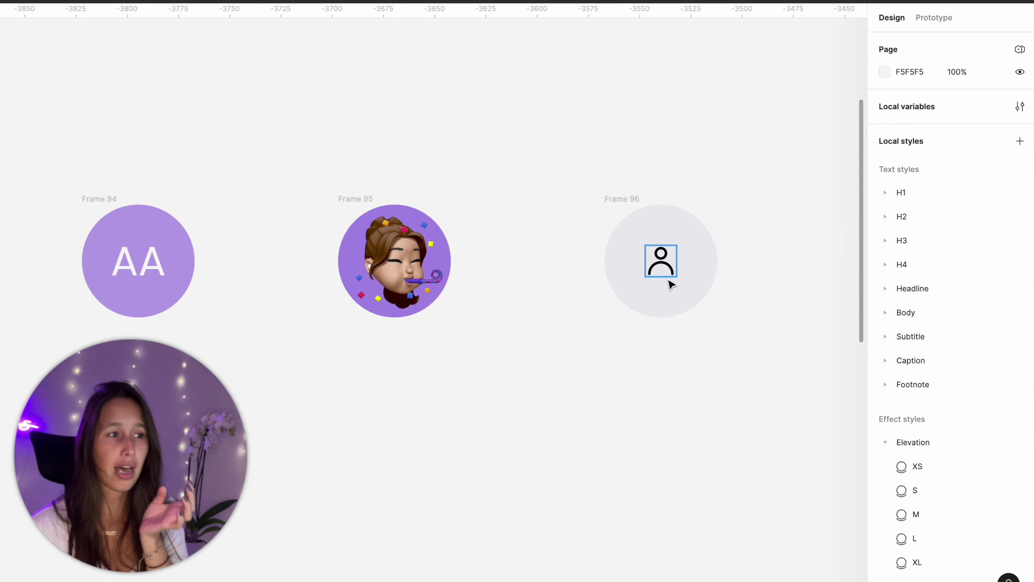
pyautogui.click(639, 199)
pyautogui.hscroll(3, 638, 198)
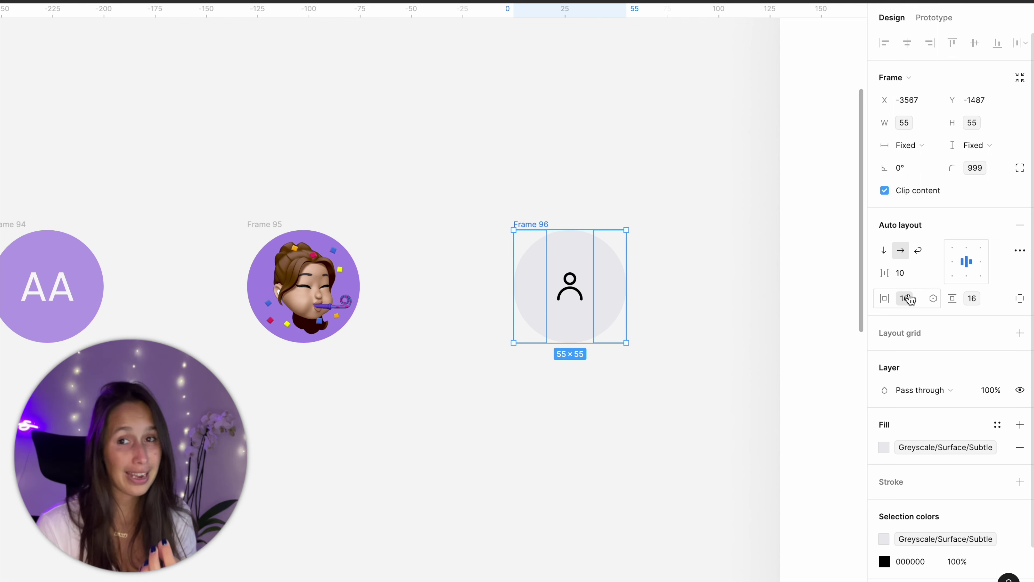
# - Set the person icon's horizontal and vertical resizing to Fill inside Frame 96
pyautogui.click(585, 289)
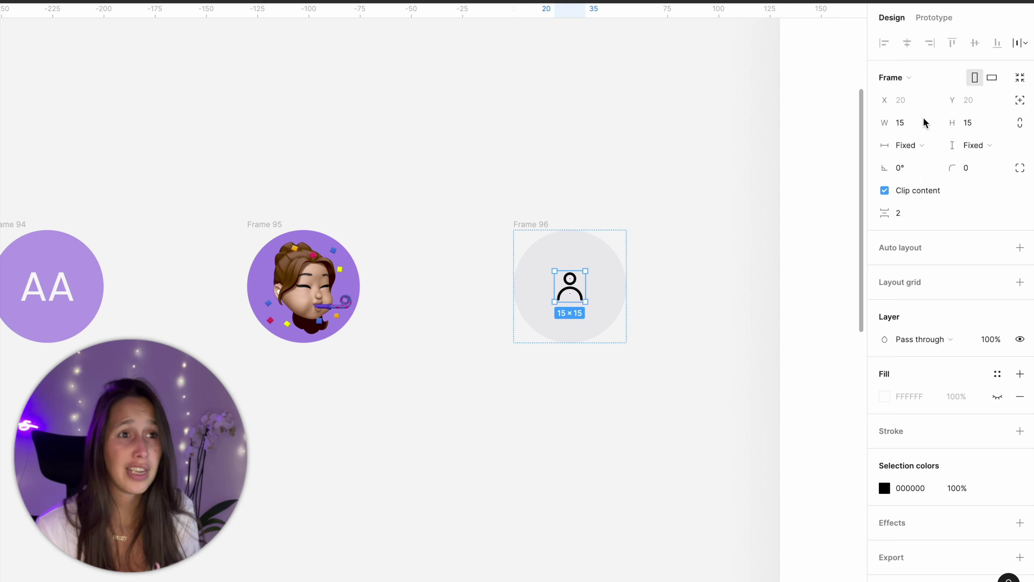
pyautogui.click(918, 145)
pyautogui.click(917, 162)
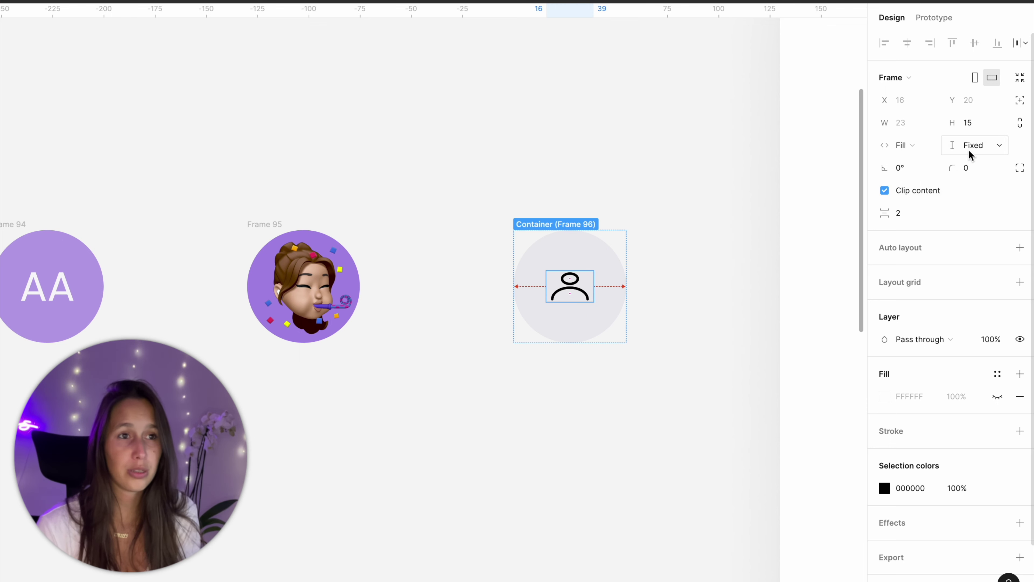
pyautogui.click(970, 147)
pyautogui.click(970, 166)
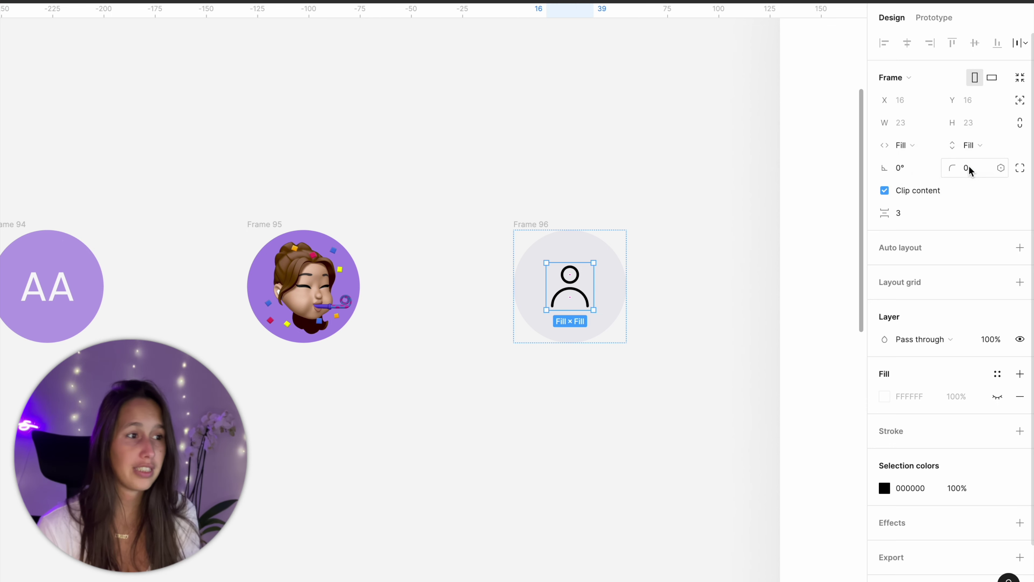
pyautogui.click(648, 200)
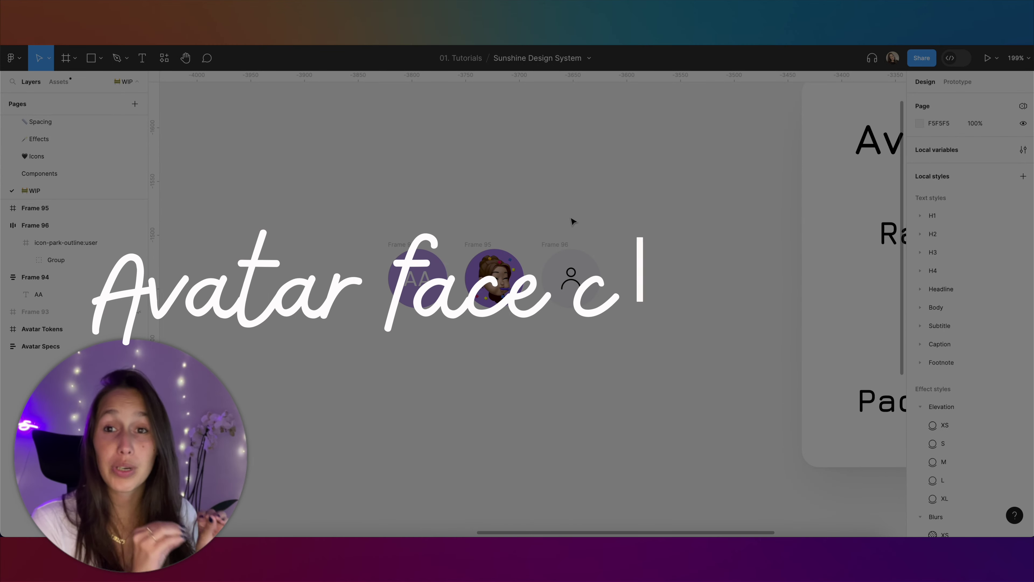
# - Combine the initials, image and icon avatar frames into one component set and rename it Avatar Face
pyautogui.moveTo(674, 208); pyautogui.dragTo(367, 361)
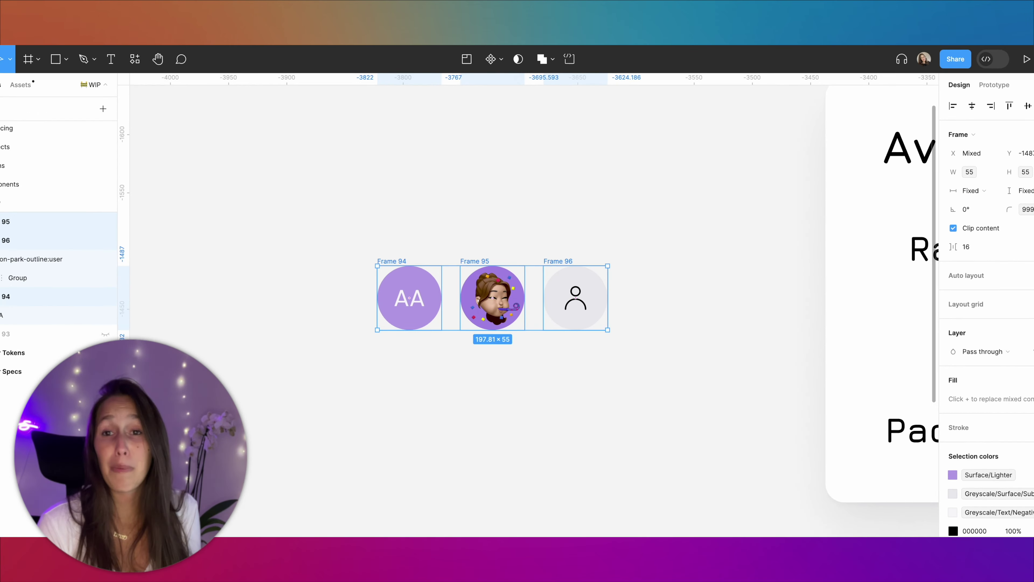
pyautogui.click(494, 80)
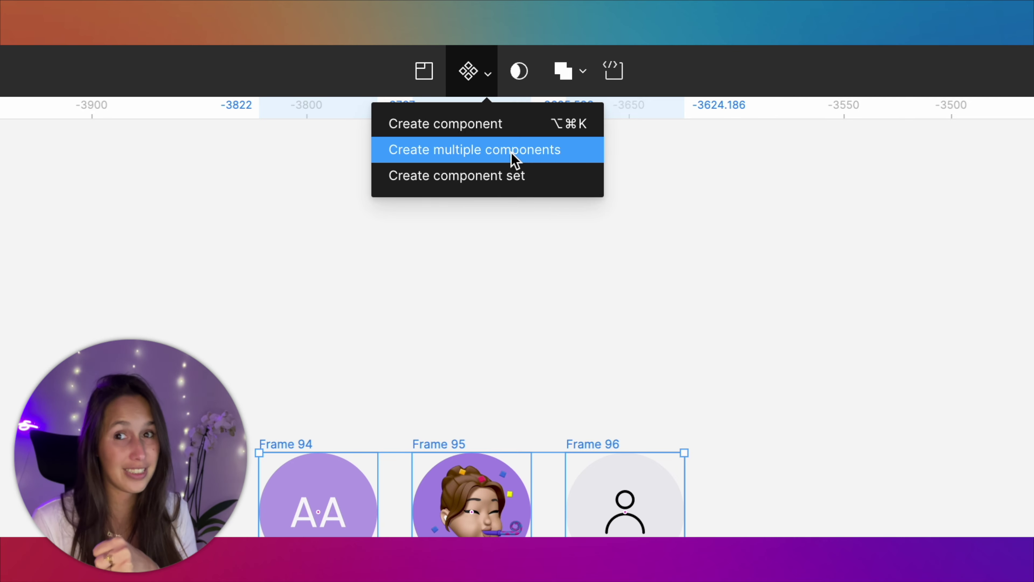
pyautogui.click(509, 176)
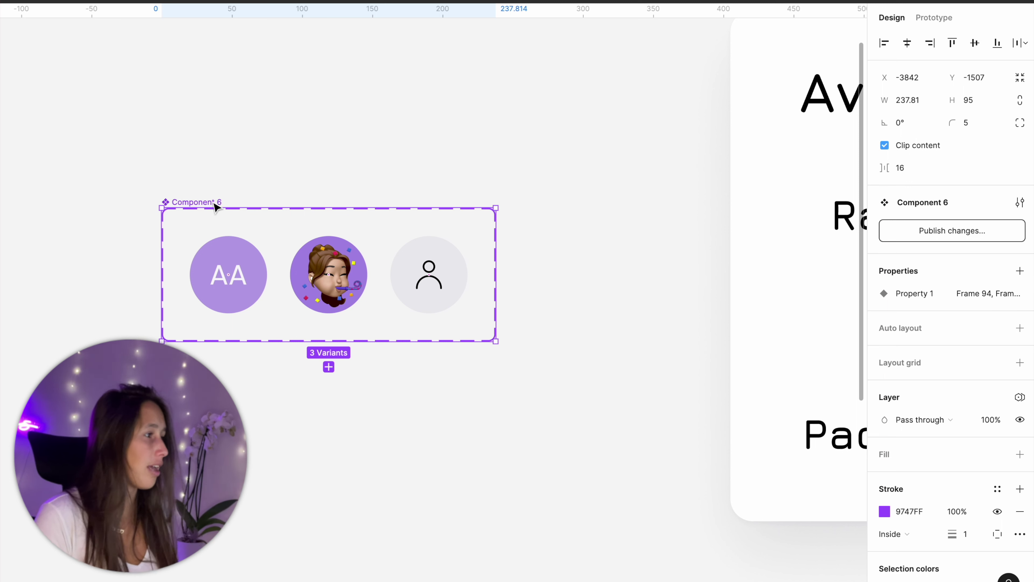
pyautogui.doubleClick(212, 203)
pyautogui.write('Avata')
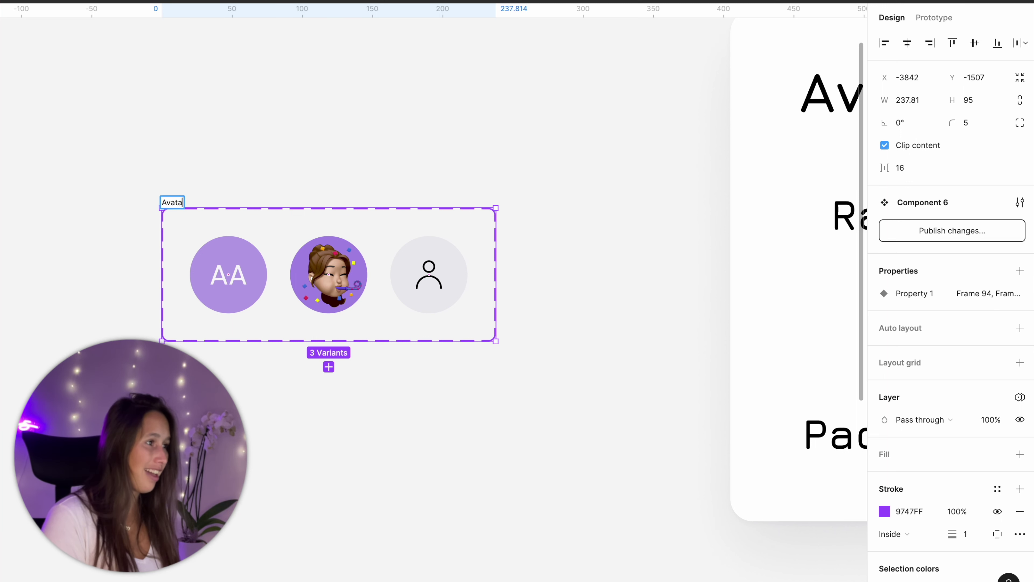
pyautogui.write('r Face')
pyautogui.press('Return')
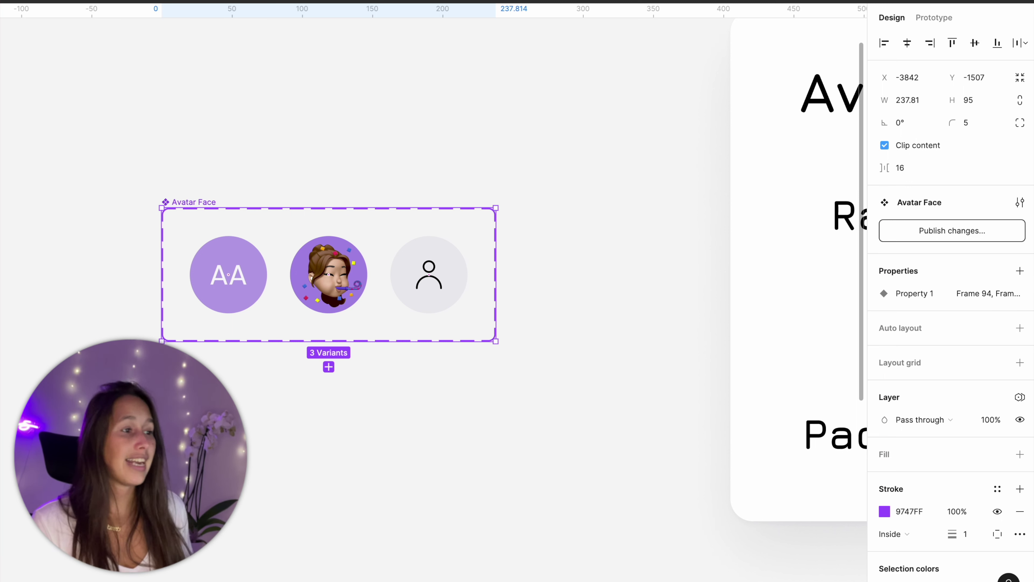
# - Rename the Avatar Face component set's variant property to Type
pyautogui.click(465, 274)
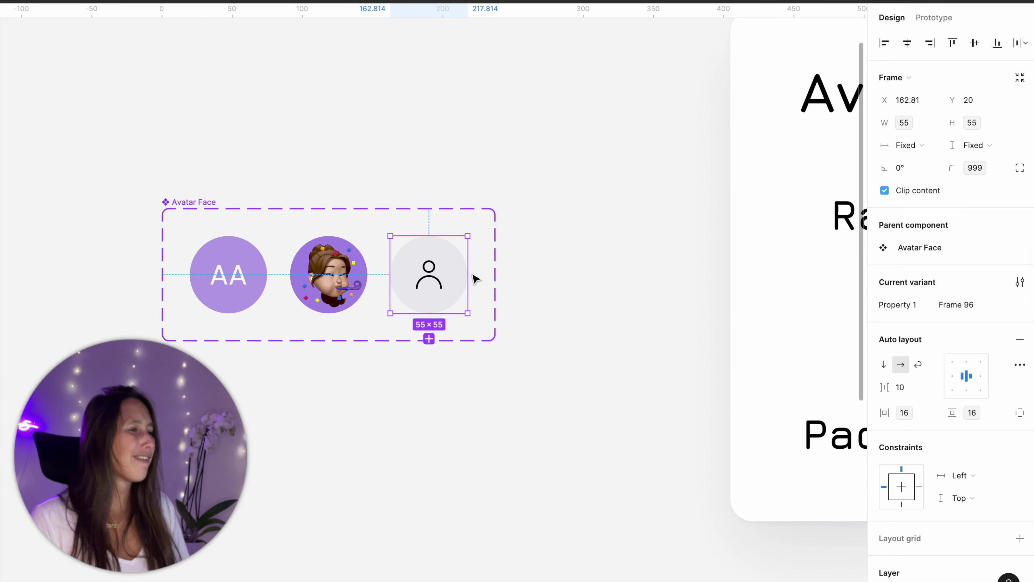
pyautogui.click(211, 209)
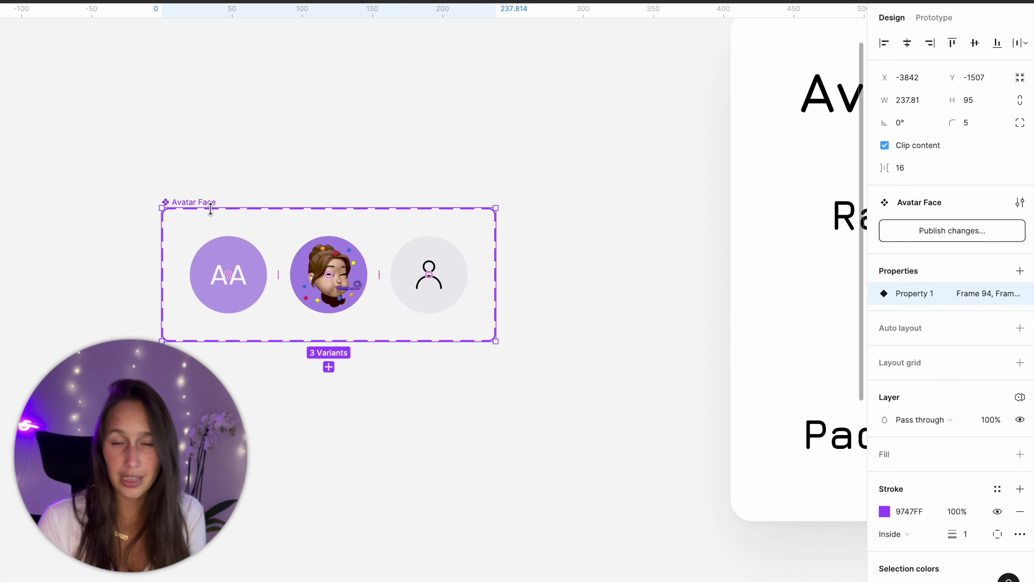
pyautogui.doubleClick(911, 294)
pyautogui.write('Type')
pyautogui.press('Return')
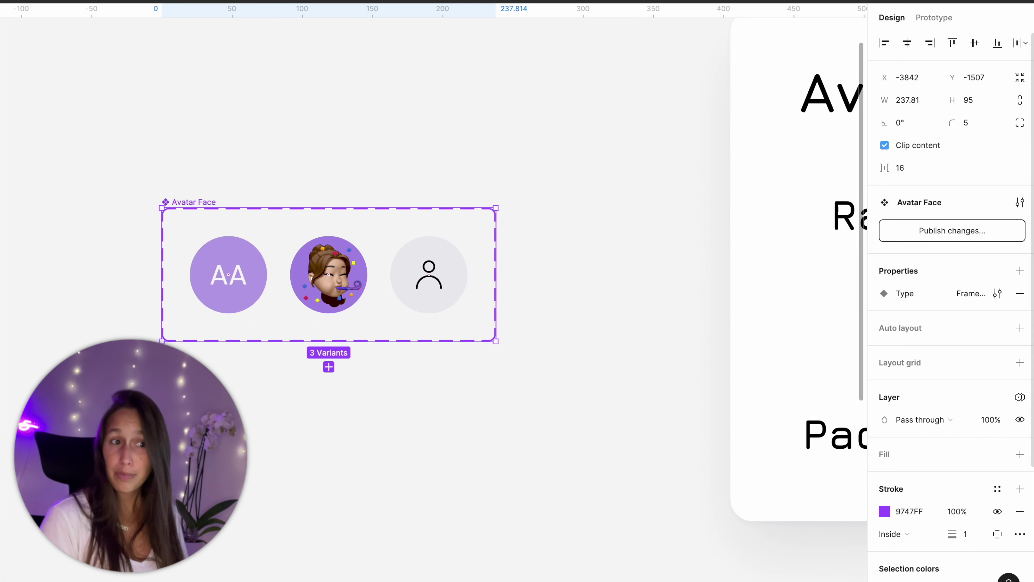
# - Set the Type value to Initials for the AA variant and Image for the picture variant
pyautogui.click(202, 250)
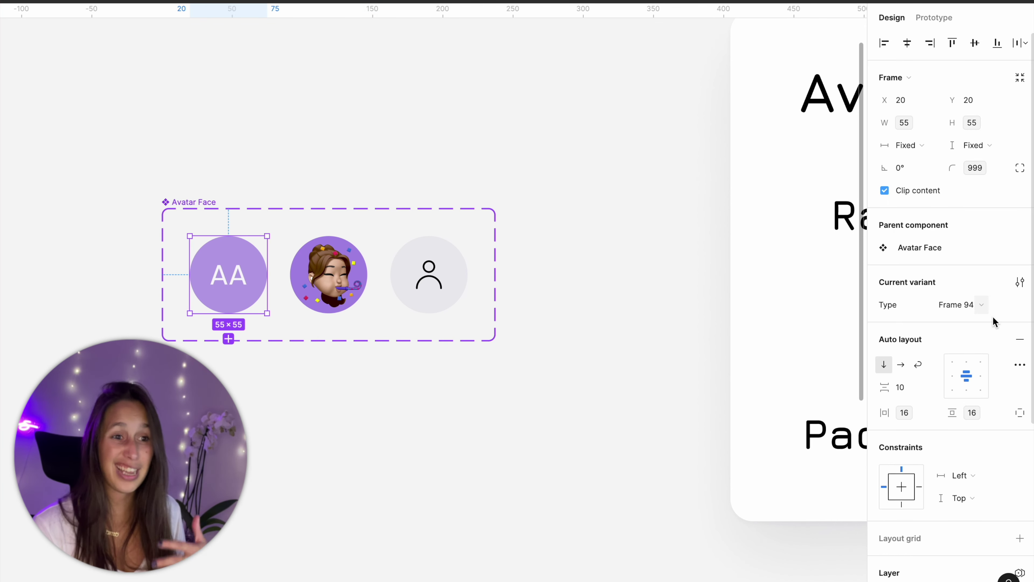
pyautogui.click(966, 305)
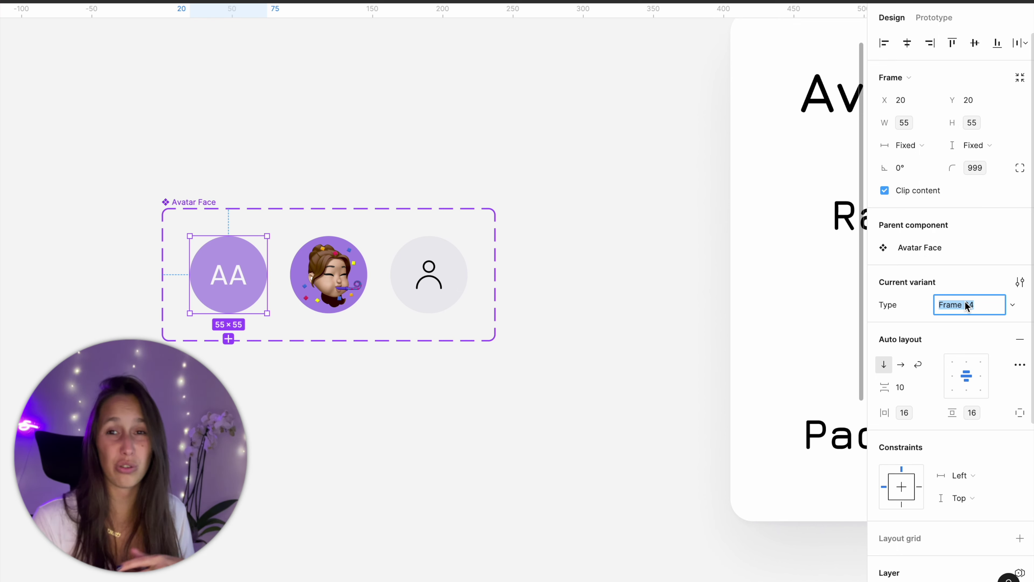
pyautogui.press('Escape')
pyautogui.click(349, 290)
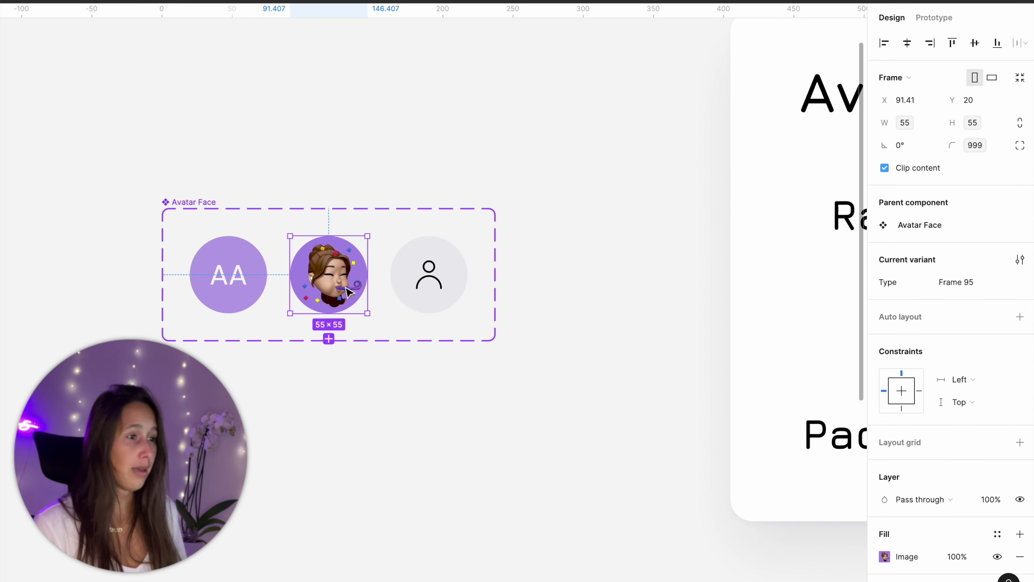
pyautogui.click(990, 292)
pyautogui.hotkey('ctrl', 'a')
pyautogui.write('Image')
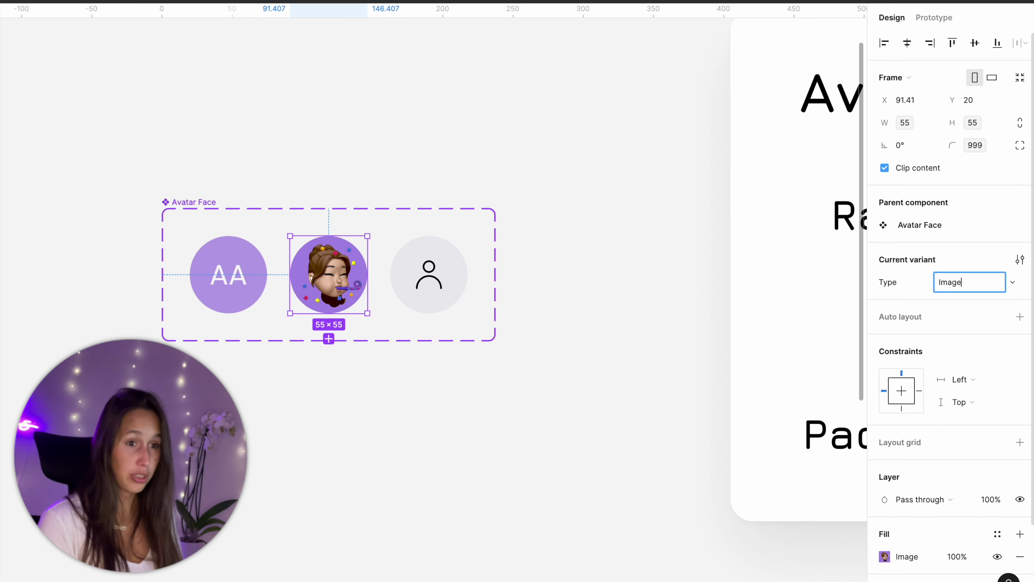
pyautogui.press('Return')
# - Set the Type value of the person icon variant to Icon
pyautogui.click(494, 287)
pyautogui.click(464, 286)
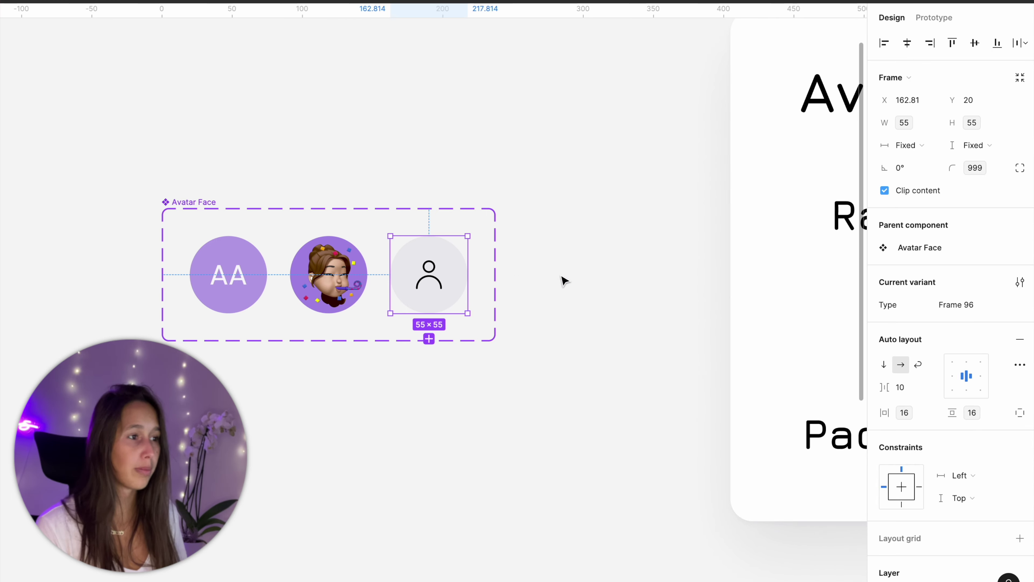
pyautogui.click(964, 312)
pyautogui.write('Icon')
pyautogui.press('Return')
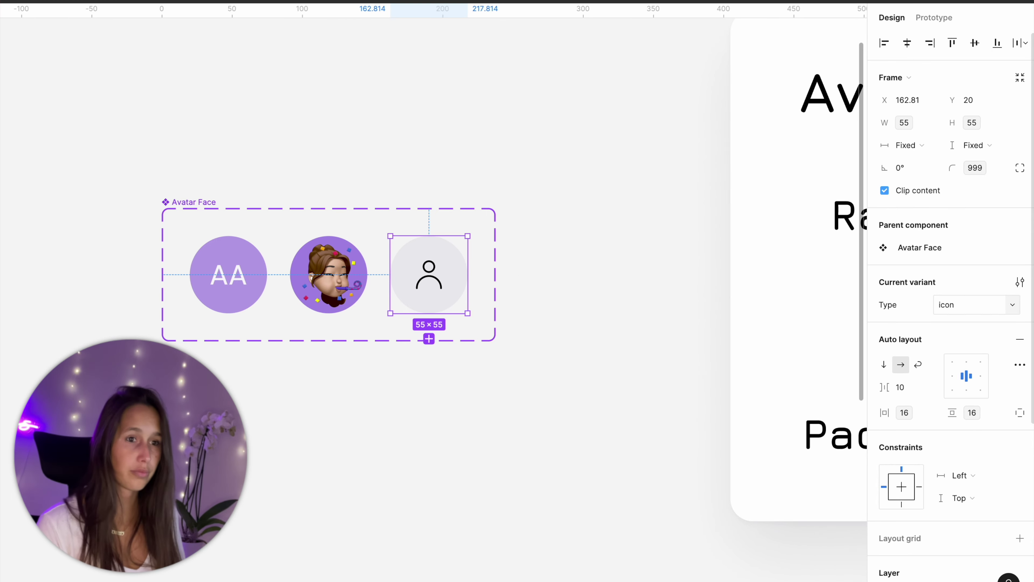
pyautogui.press('Escape')
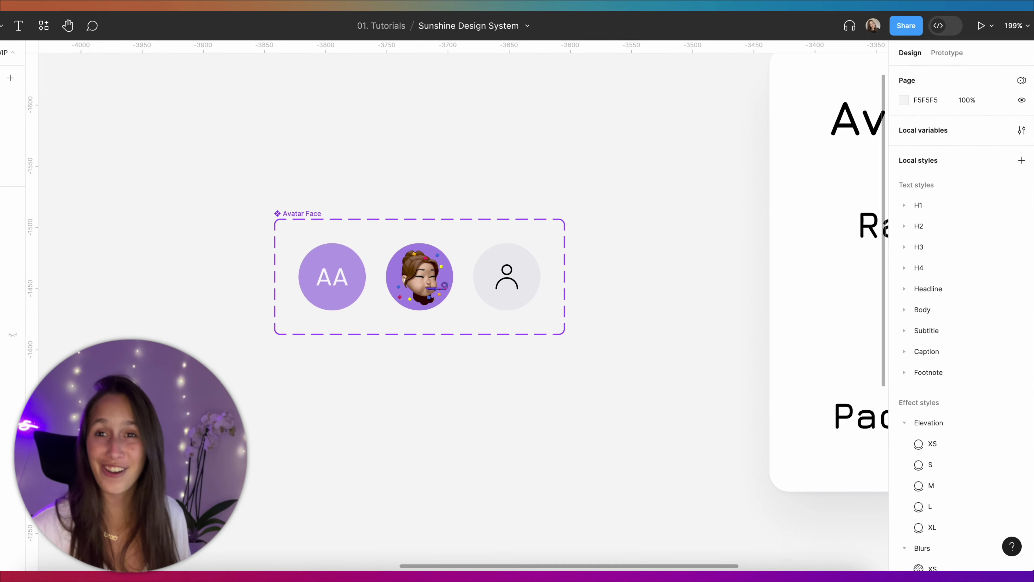
# - Open the Avatar Face component's details in the local assets and preview its Icon and Image types
pyautogui.click(48, 85)
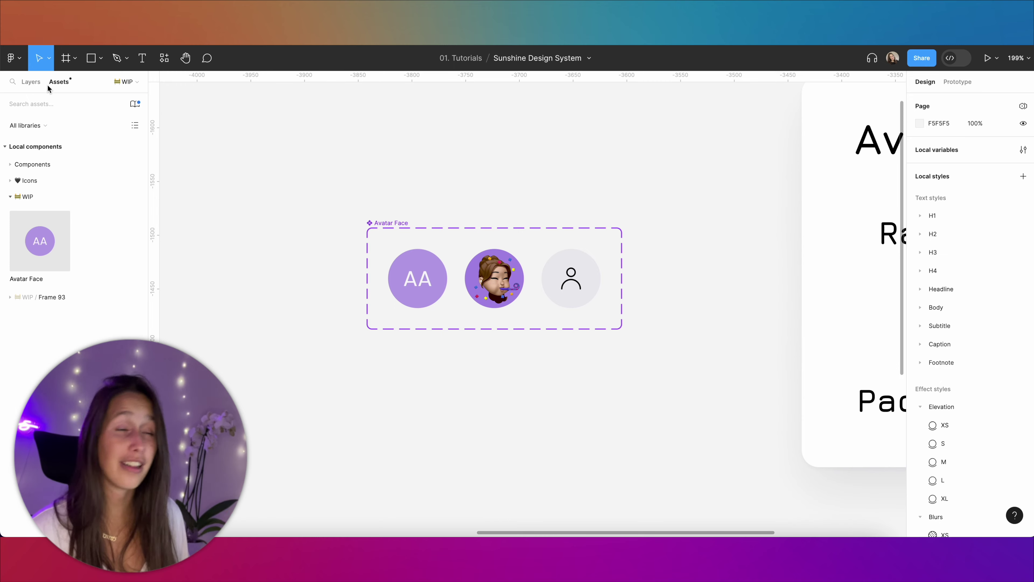
pyautogui.moveTo(48, 242)
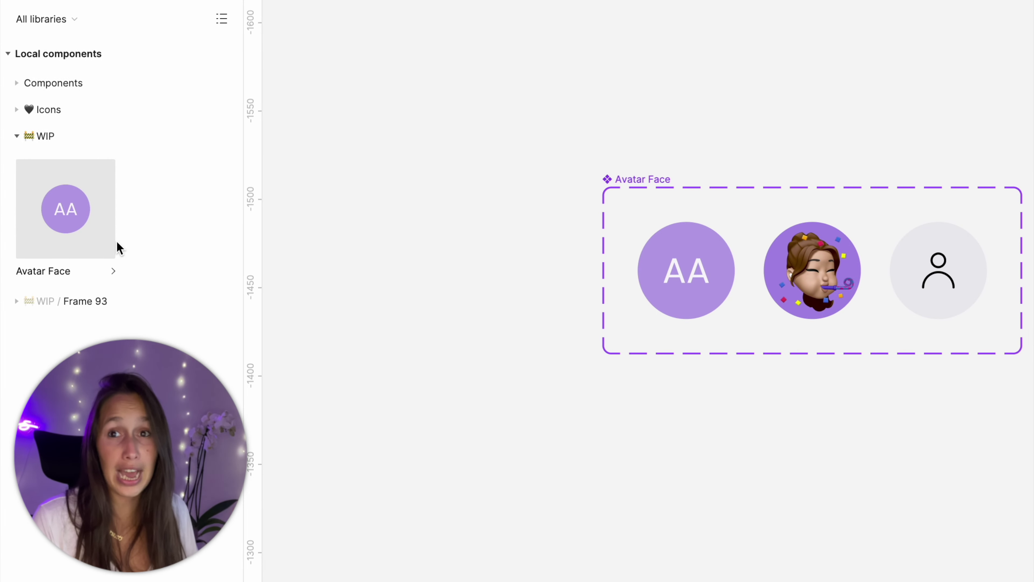
pyautogui.moveTo(106, 168)
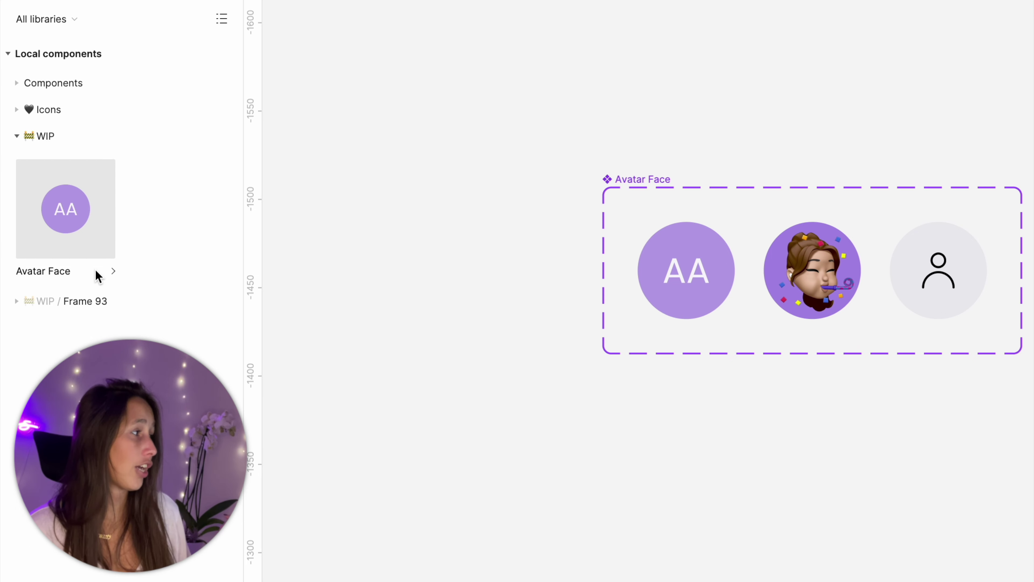
pyautogui.click(106, 273)
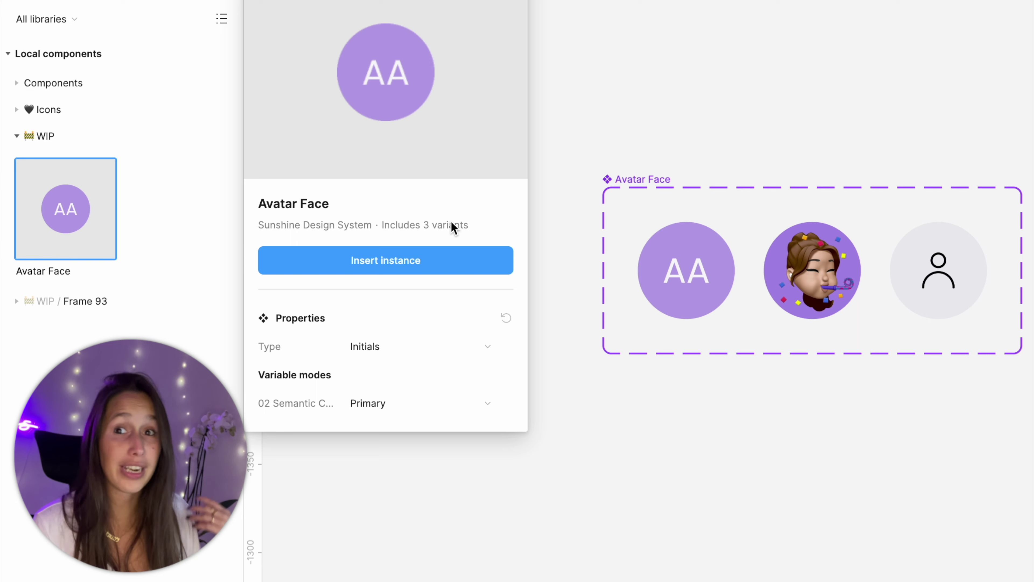
pyautogui.click(393, 346)
pyautogui.click(390, 385)
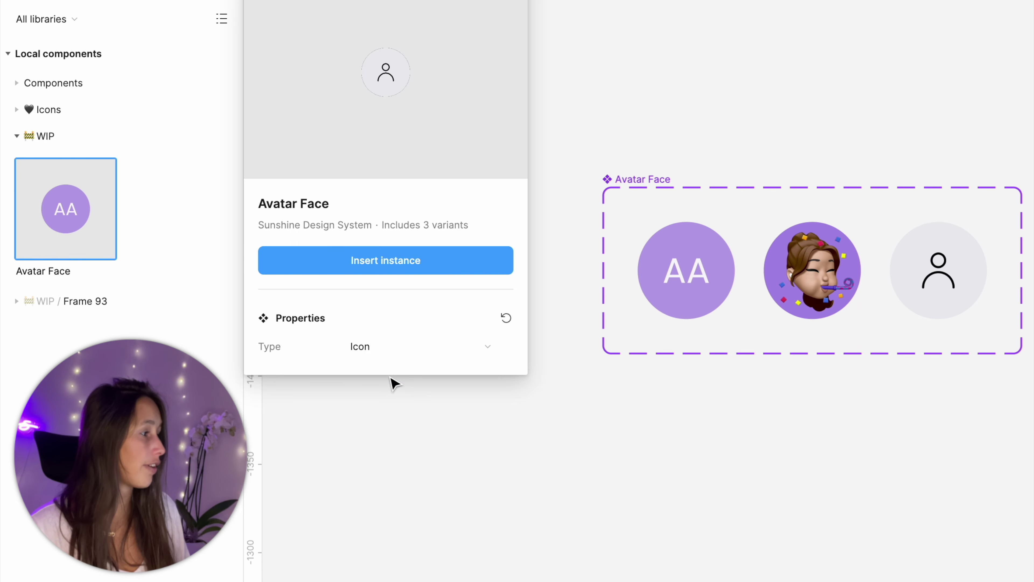
pyautogui.click(403, 350)
pyautogui.click(408, 329)
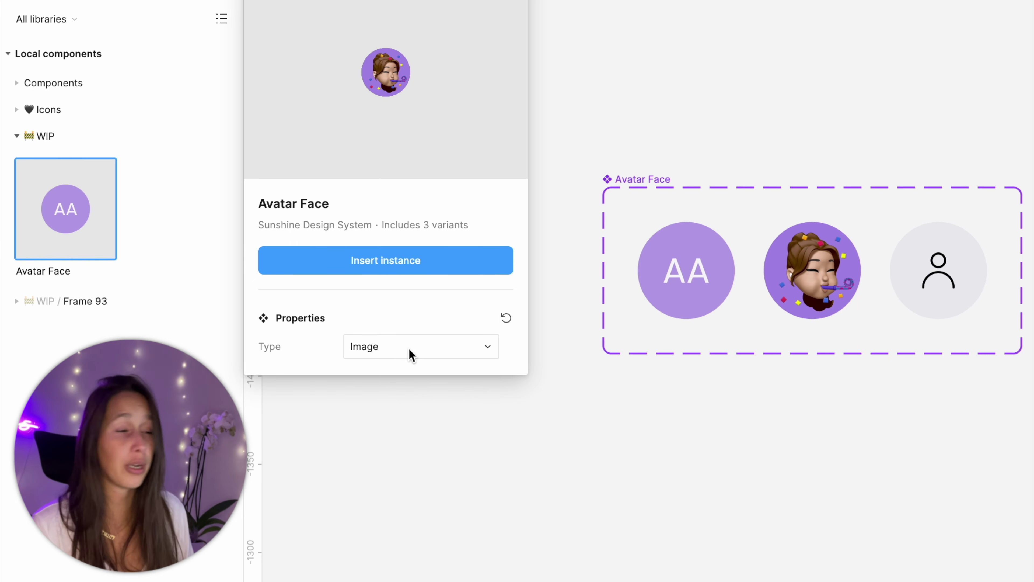
# - Insert an Avatar Face instance with Type set to Initials and place it above the component set
pyautogui.click(412, 350)
pyautogui.click(409, 325)
pyautogui.click(410, 266)
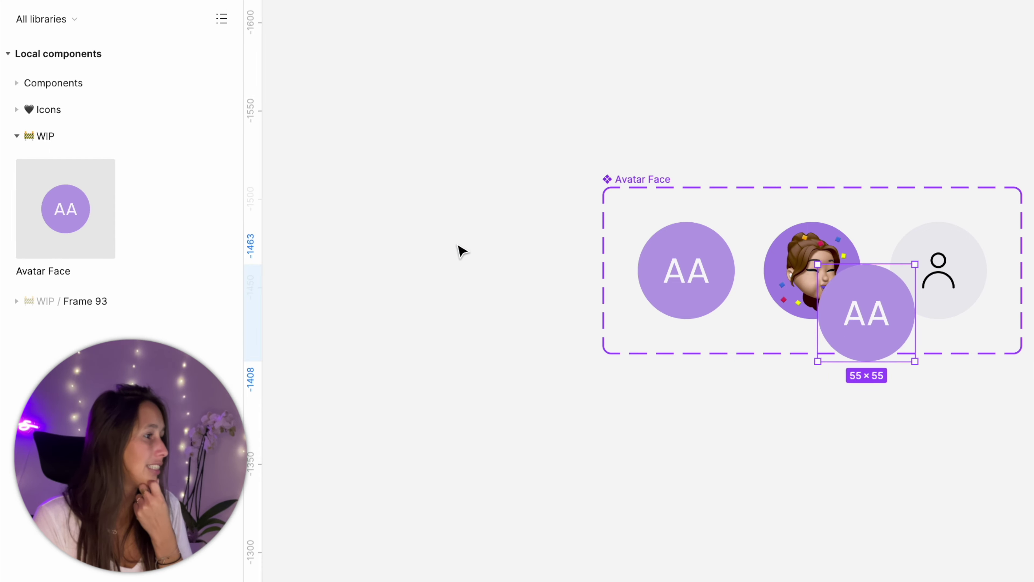
pyautogui.moveTo(876, 327); pyautogui.dragTo(923, 91)
# - Test the inserted Avatar Face instance by switching its Type to Image and Icon
pyautogui.click(985, 249)
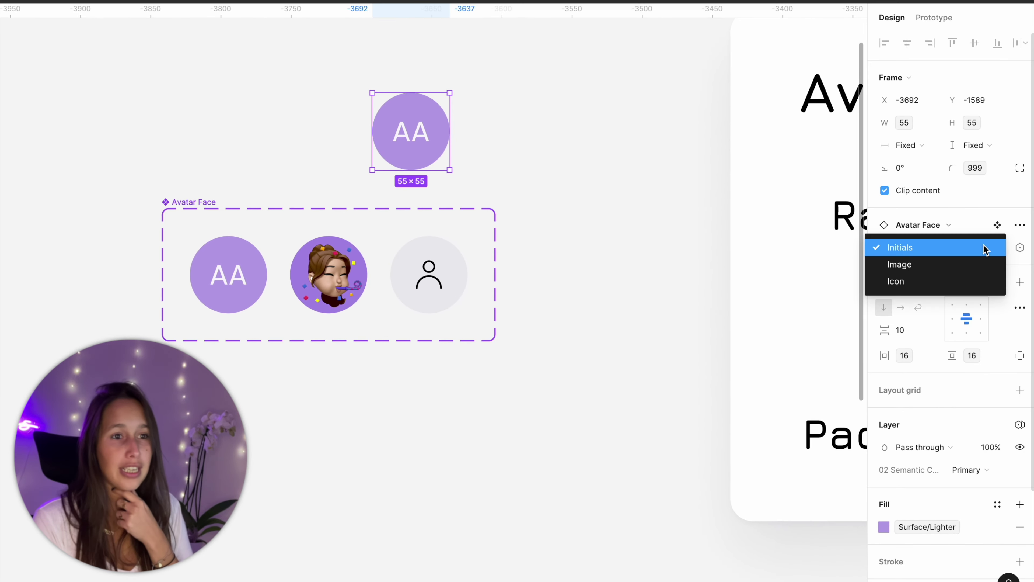
pyautogui.click(976, 266)
pyautogui.click(970, 225)
pyautogui.click(973, 241)
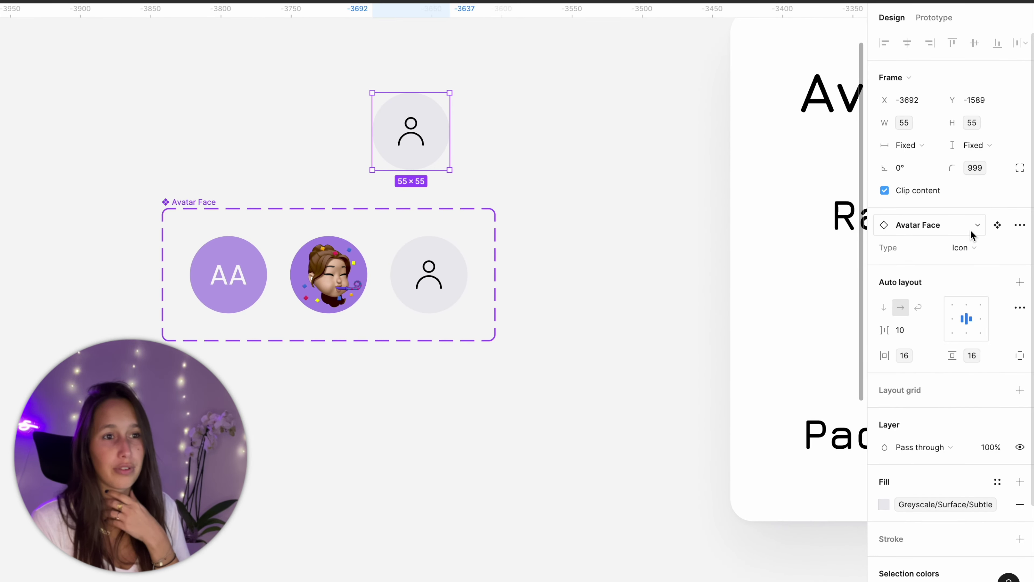
pyautogui.click(973, 231)
pyautogui.click(972, 229)
pyautogui.click(972, 246)
pyautogui.click(972, 228)
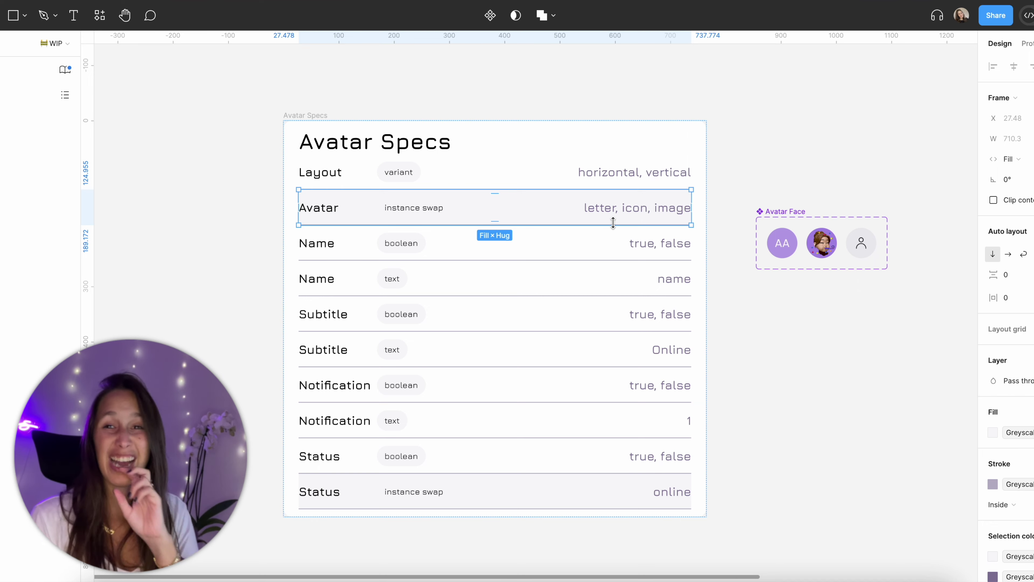
# - Place a new frame below the Avatar Face component set and size it 10 × 10 with proportions locked
pyautogui.click(526, 506)
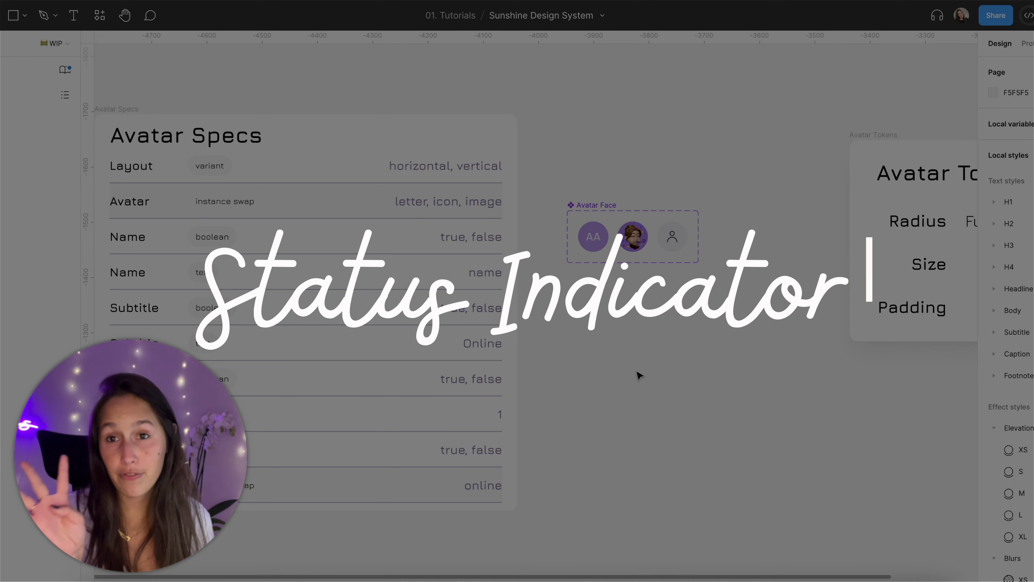
pyautogui.scroll(3, 590, 425)
pyautogui.scroll(5, 591, 425)
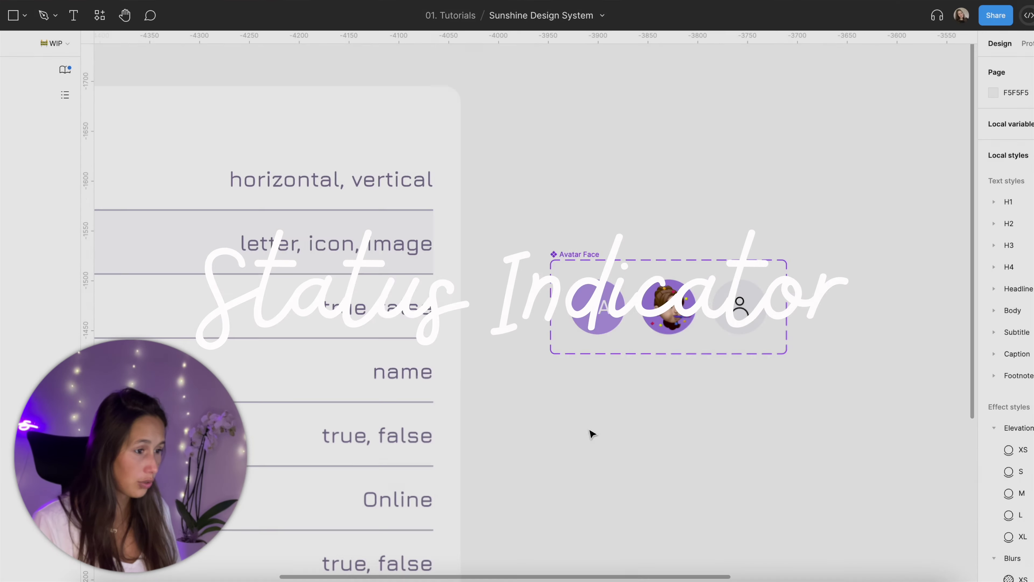
pyautogui.press('f')
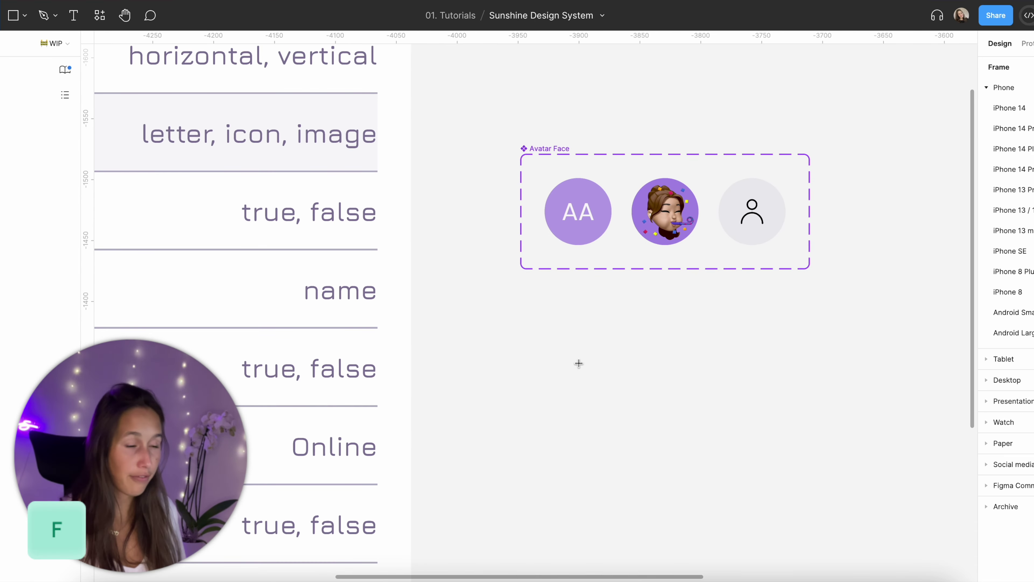
pyautogui.click(579, 363)
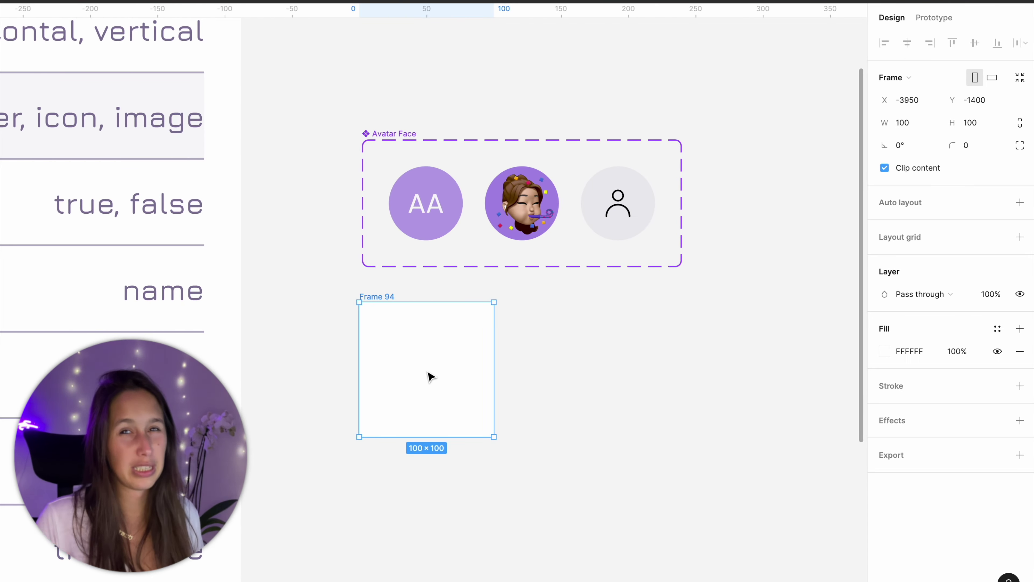
pyautogui.click(1021, 124)
pyautogui.click(981, 123)
pyautogui.write('10')
pyautogui.press('Return')
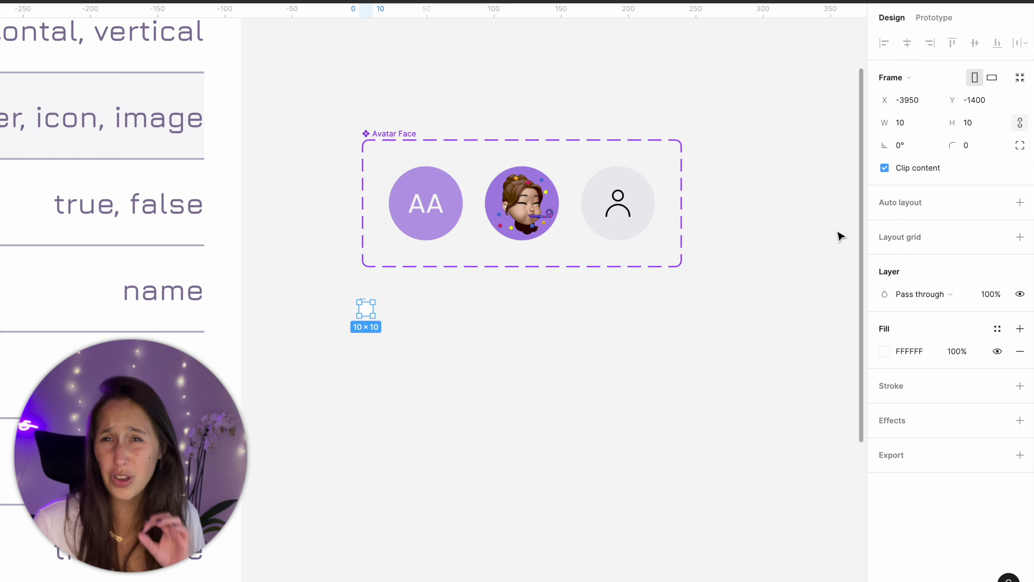
# - Resize the new frame to 12 × 12
pyautogui.click(911, 127)
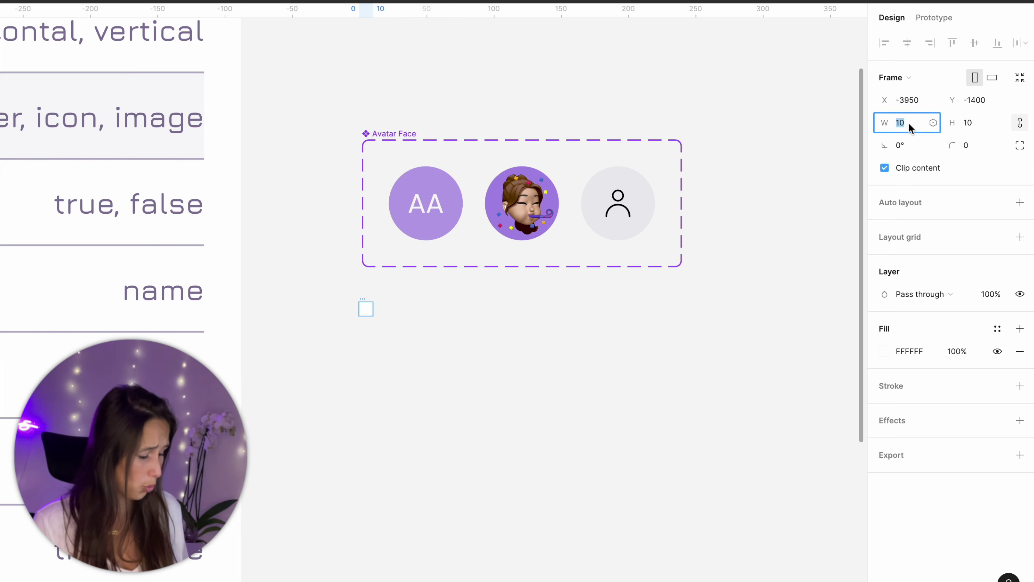
pyautogui.write('12')
pyautogui.press('Return')
pyautogui.scroll(5, 540, 249)
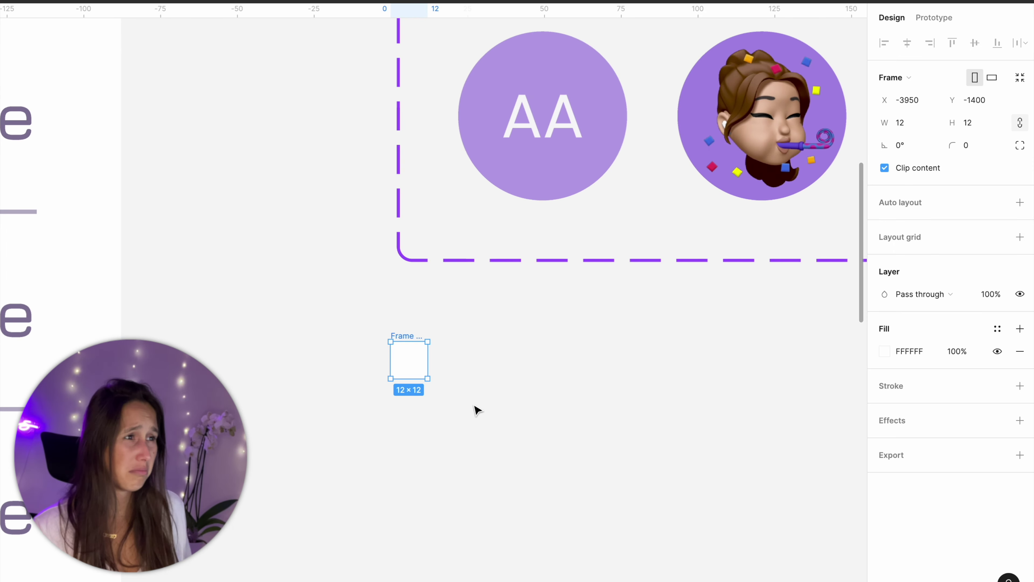
pyautogui.scroll(4, 476, 409)
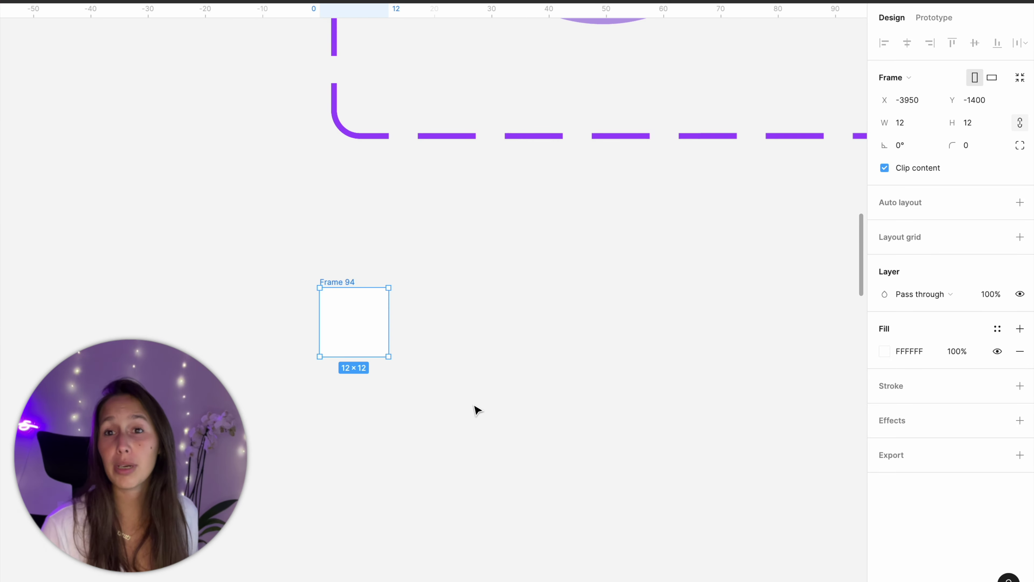
pyautogui.scroll(4, 527, 353)
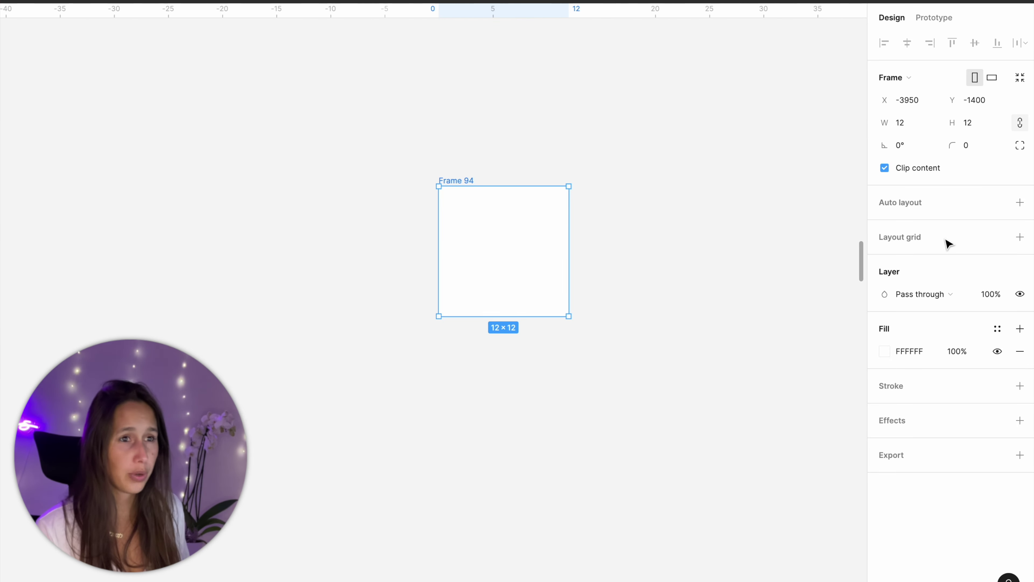
pyautogui.press('Escape')
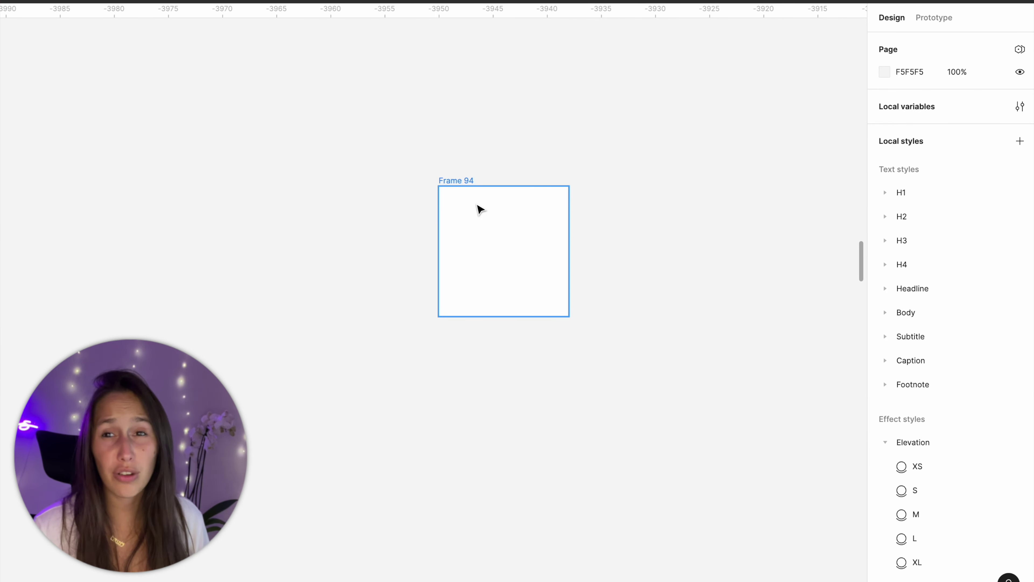
# - Turn off content clipping for the 12 × 12 frame and bind its corner radius to the Full radius variable
pyautogui.click(480, 209)
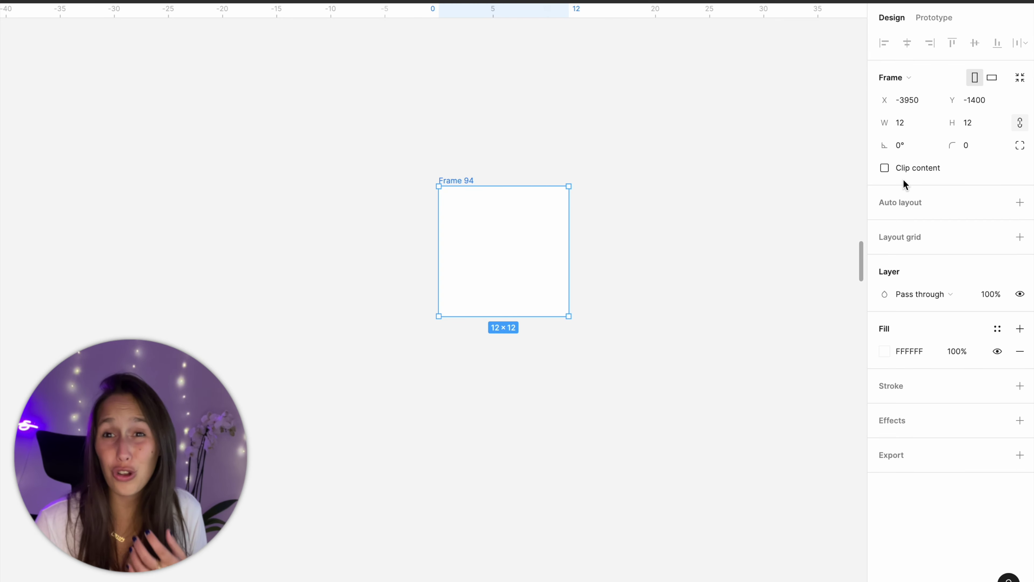
pyautogui.click(1001, 146)
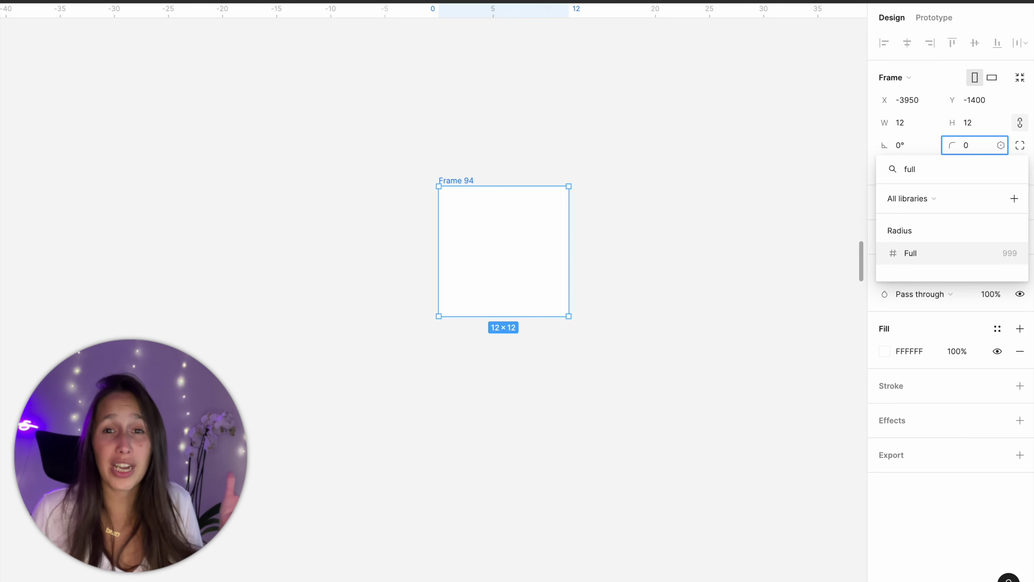
pyautogui.press('Return')
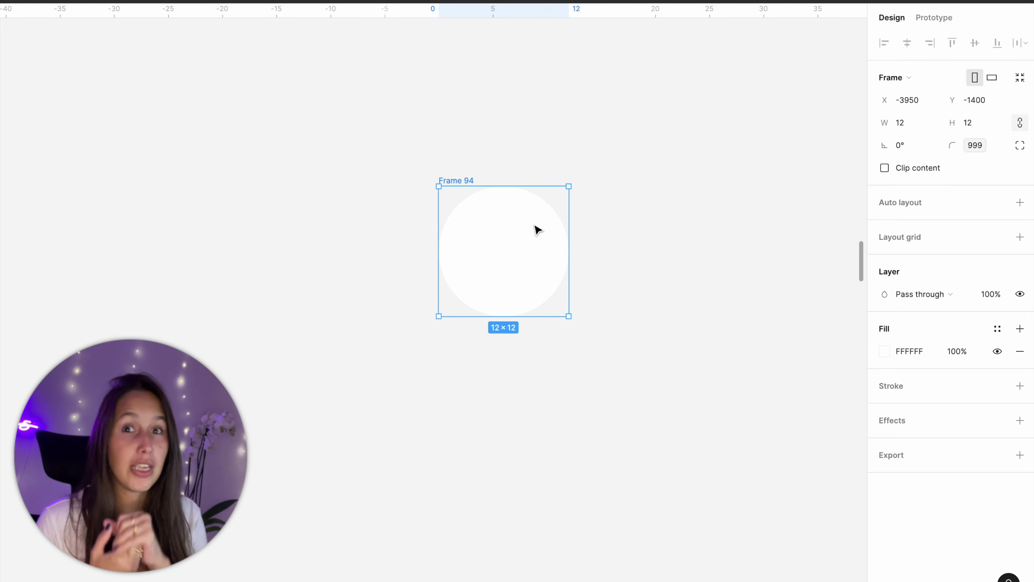
pyautogui.press('Escape')
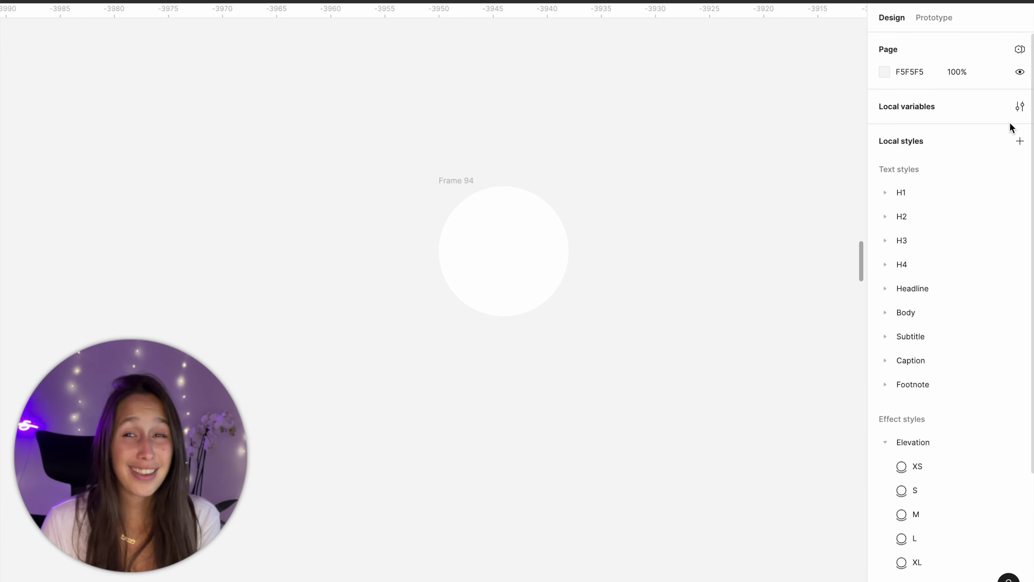
# - Review the colour modes of the 02 Semantic Colours collection in the local variables, then close the variables window
pyautogui.click(1022, 108)
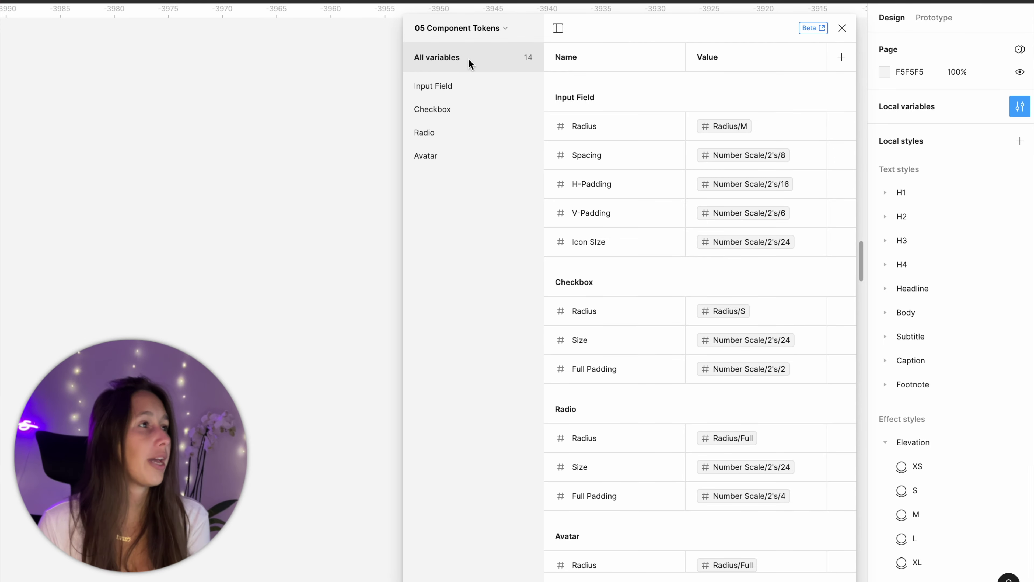
pyautogui.click(468, 28)
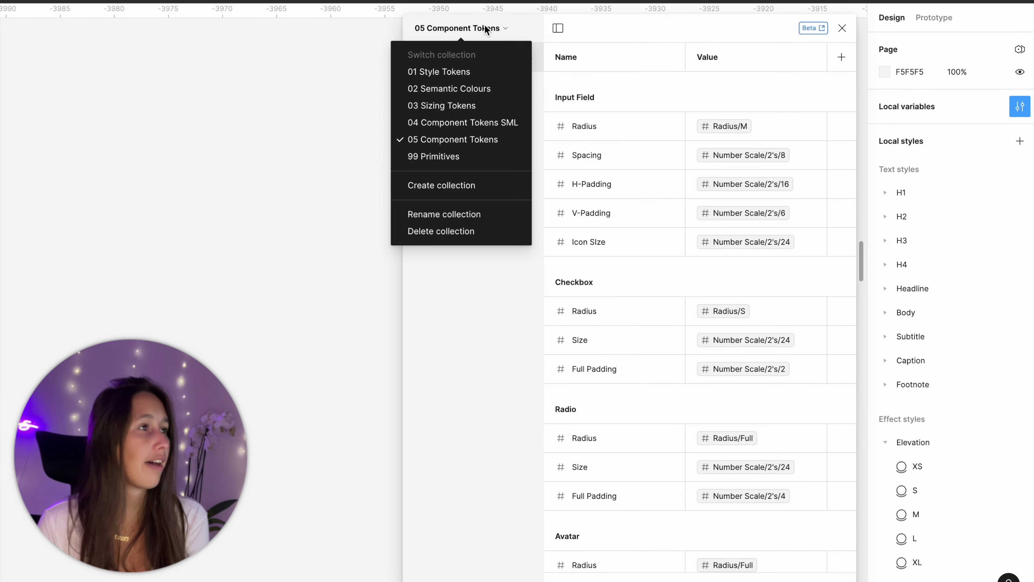
pyautogui.click(467, 88)
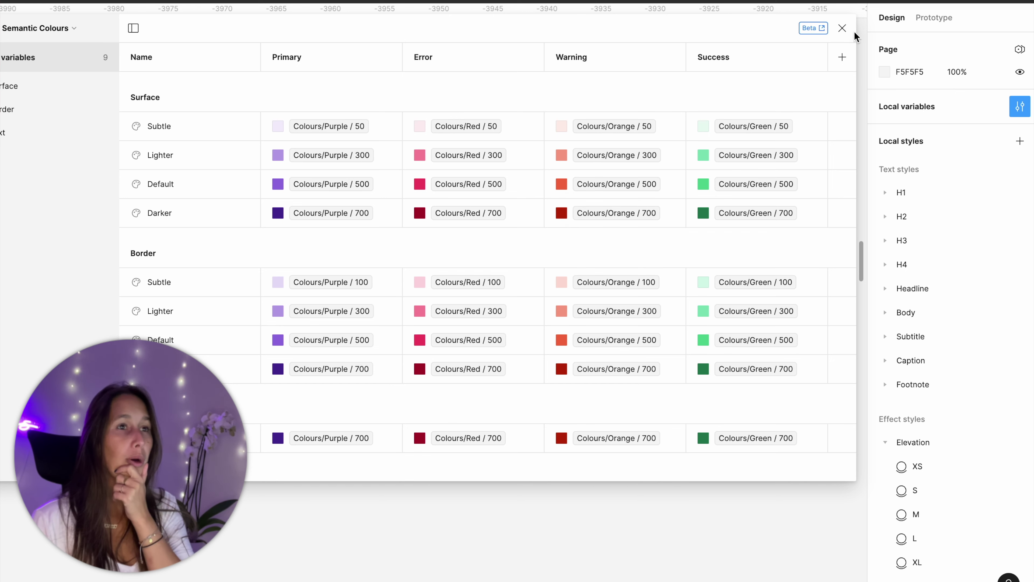
pyautogui.click(842, 28)
# - Fill the circle with the semantic Surface/Default colour and set its 02 Semantic Colours mode to Success
pyautogui.click(569, 238)
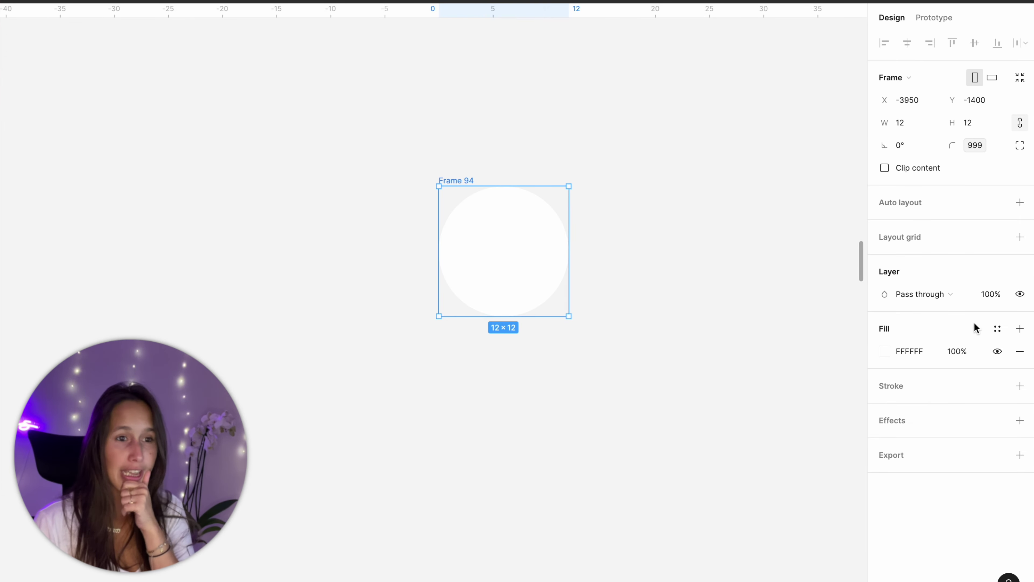
pyautogui.click(998, 329)
pyautogui.scroll(-2, 805, 482)
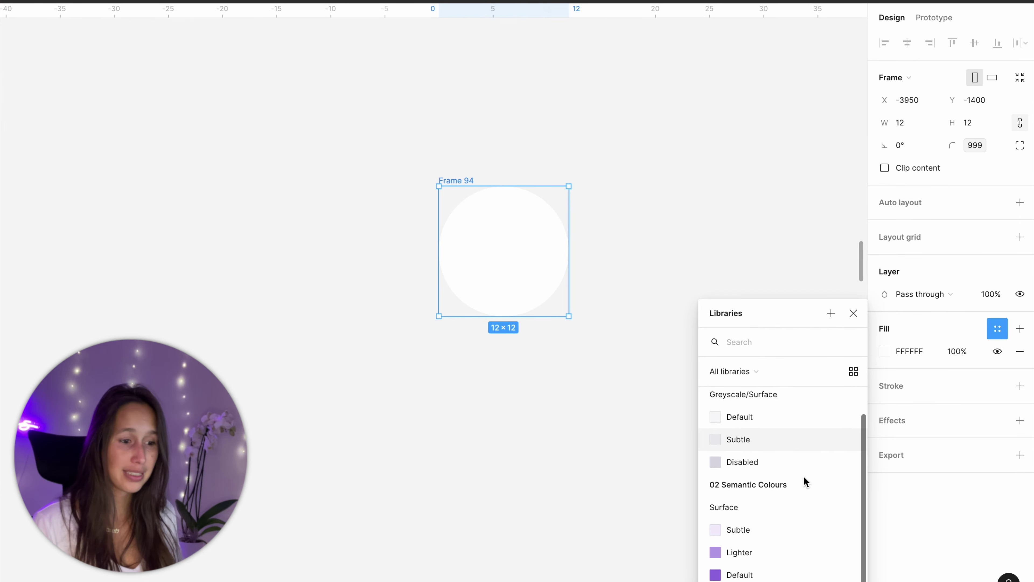
pyautogui.click(739, 561)
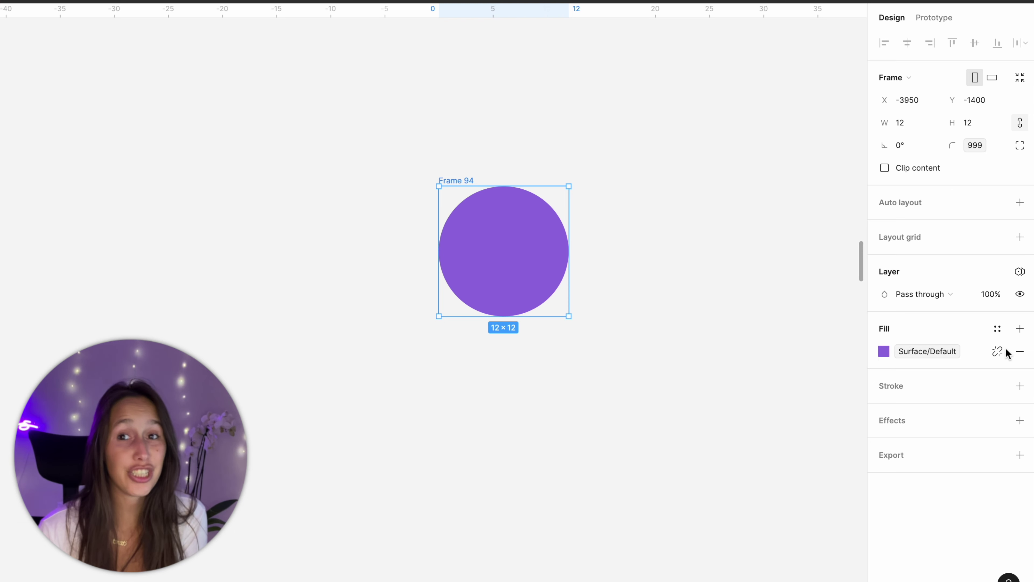
pyautogui.click(1016, 279)
pyautogui.moveTo(967, 322)
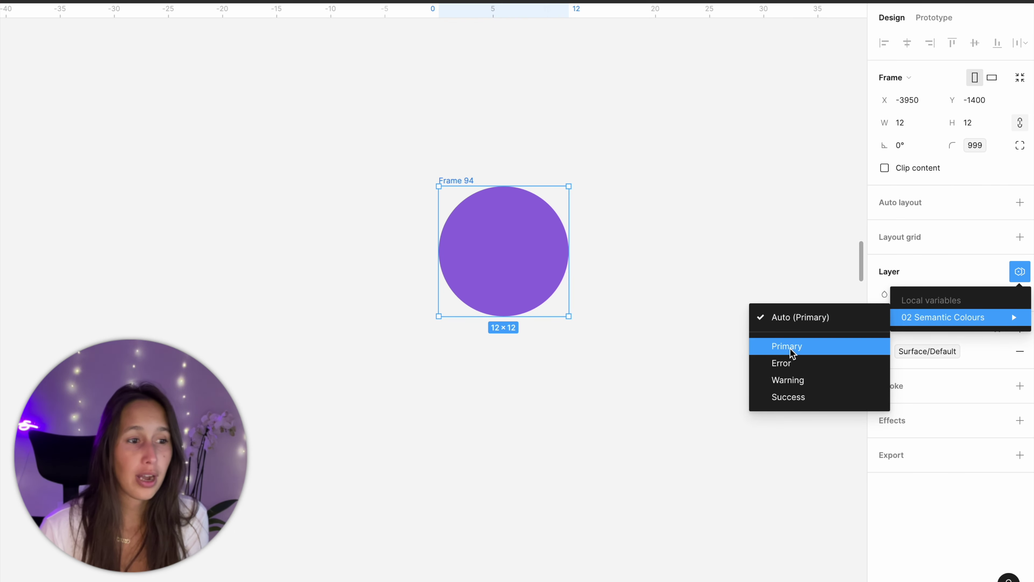
pyautogui.click(787, 397)
# - Duplicate the green circle to its right with a 1 px gap and set the copy's semantic colour mode to Warning
pyautogui.hscroll(-10, 722, 318)
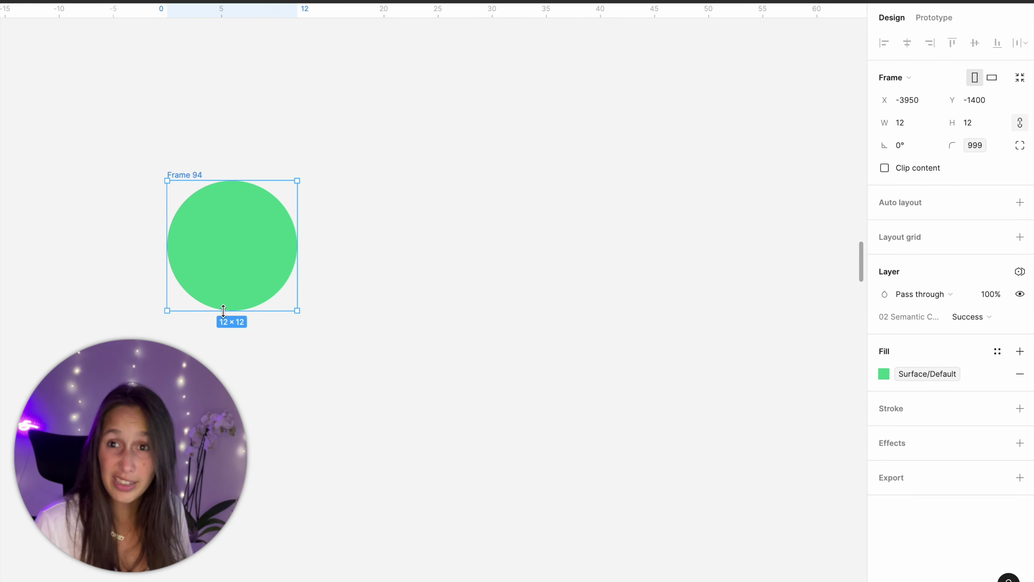
pyautogui.moveTo(213, 220); pyautogui.dragTo(368, 248)
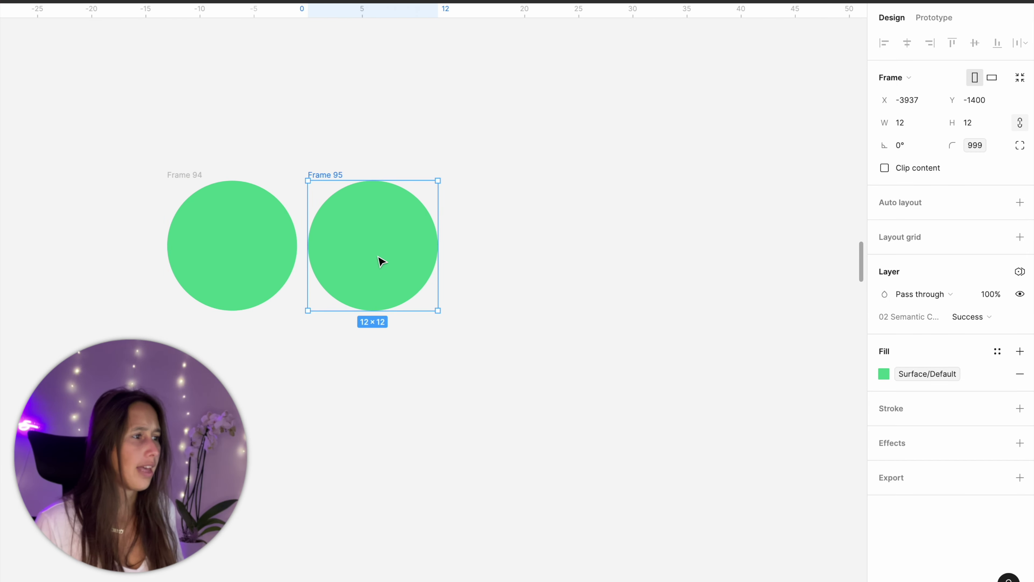
pyautogui.click(995, 317)
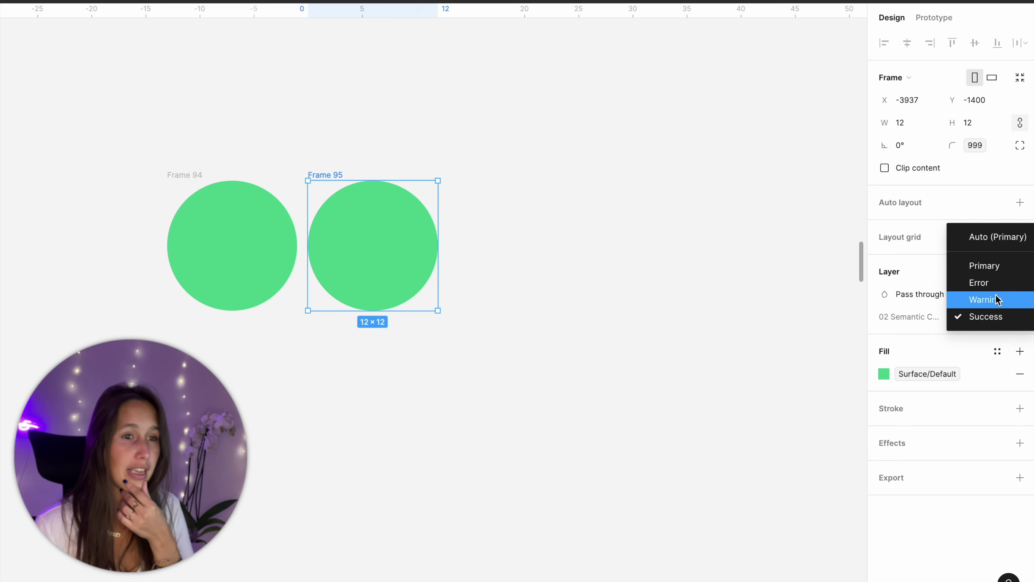
pyautogui.click(996, 298)
# - Duplicate the orange circle to its right with a 1 px gap and set the copy's semantic colour mode to Error
pyautogui.moveTo(342, 240); pyautogui.dragTo(487, 254)
pyautogui.click(658, 256)
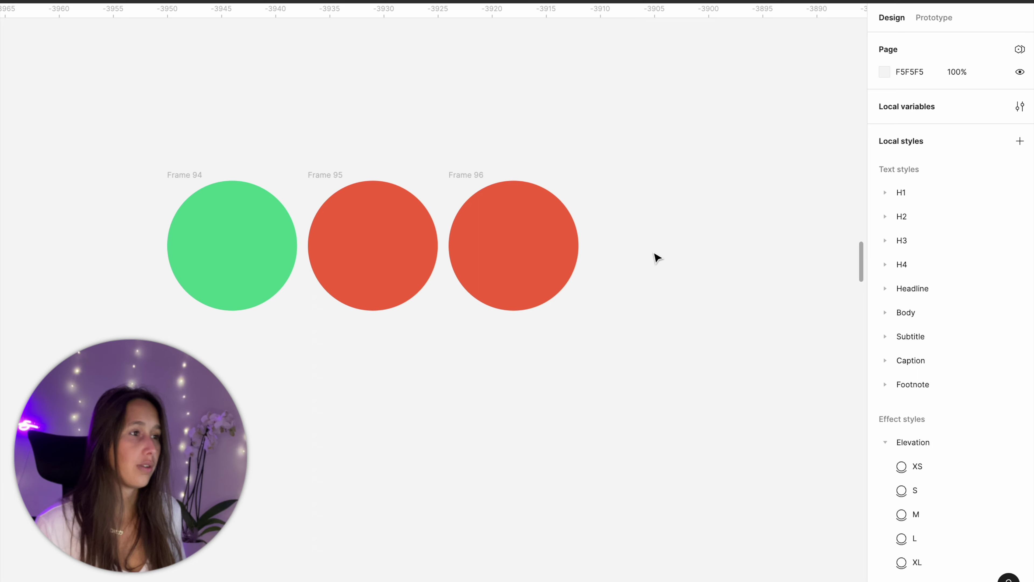
pyautogui.click(569, 259)
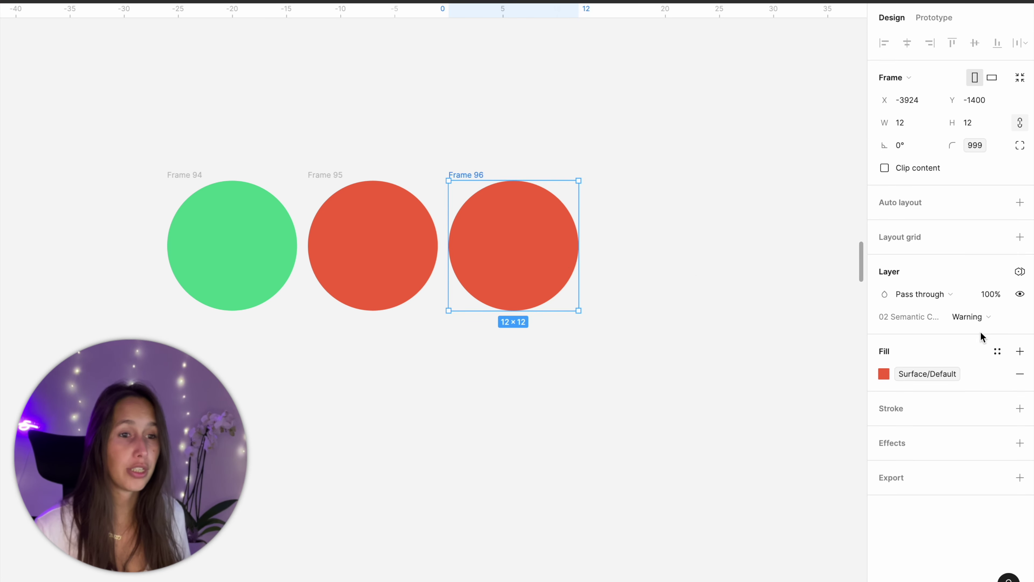
pyautogui.click(982, 318)
pyautogui.click(982, 298)
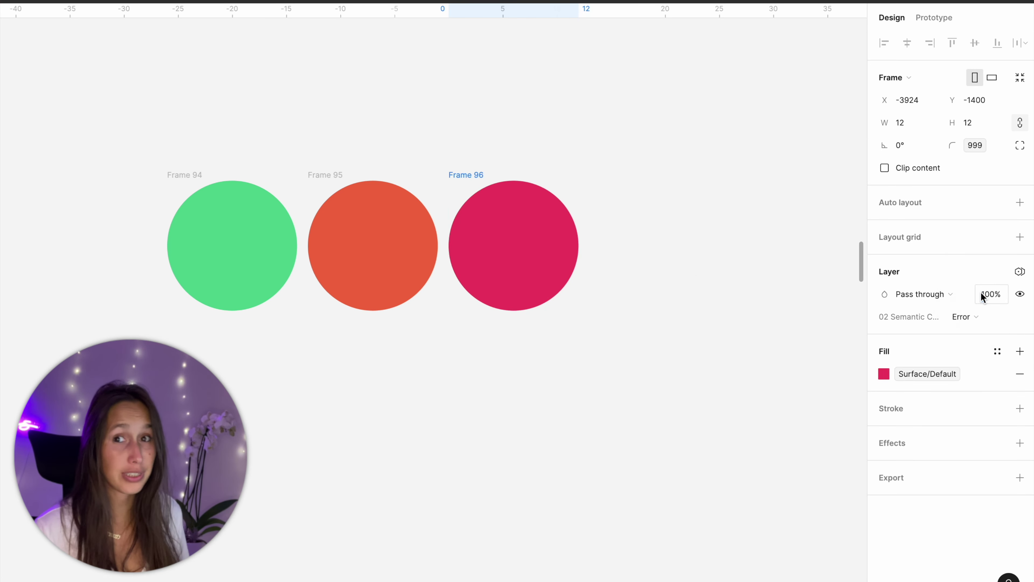
pyautogui.click(633, 172)
# - Duplicate the red circle to its right with a 1 px gap and fill the copy with Greyscale/Surface/Disabled
pyautogui.moveTo(521, 247); pyautogui.dragTo(665, 255)
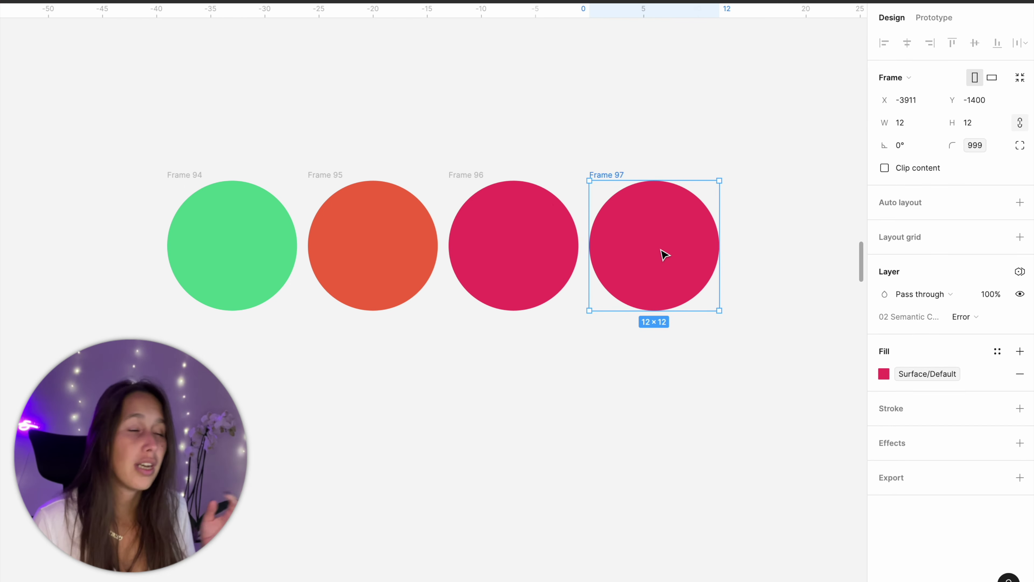
pyautogui.click(996, 356)
pyautogui.click(730, 456)
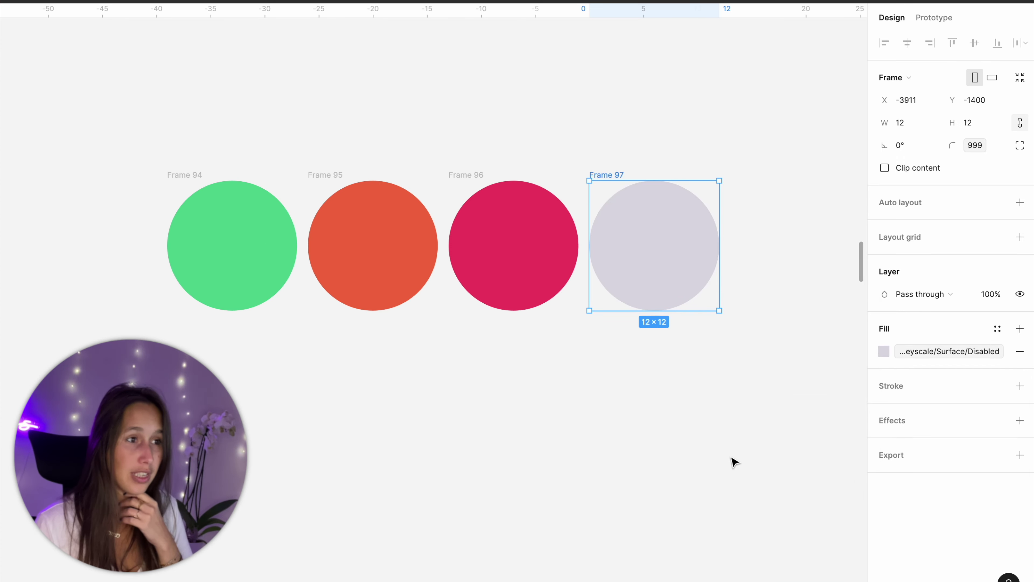
pyautogui.click(731, 457)
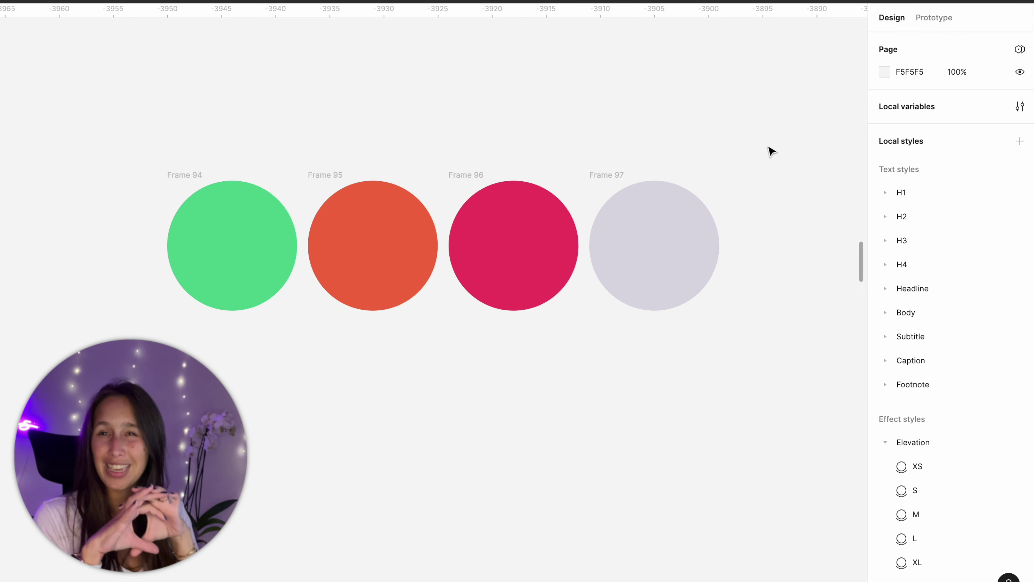
# - Add a white stroke to all four status circles
pyautogui.moveTo(768, 142); pyautogui.dragTo(139, 358)
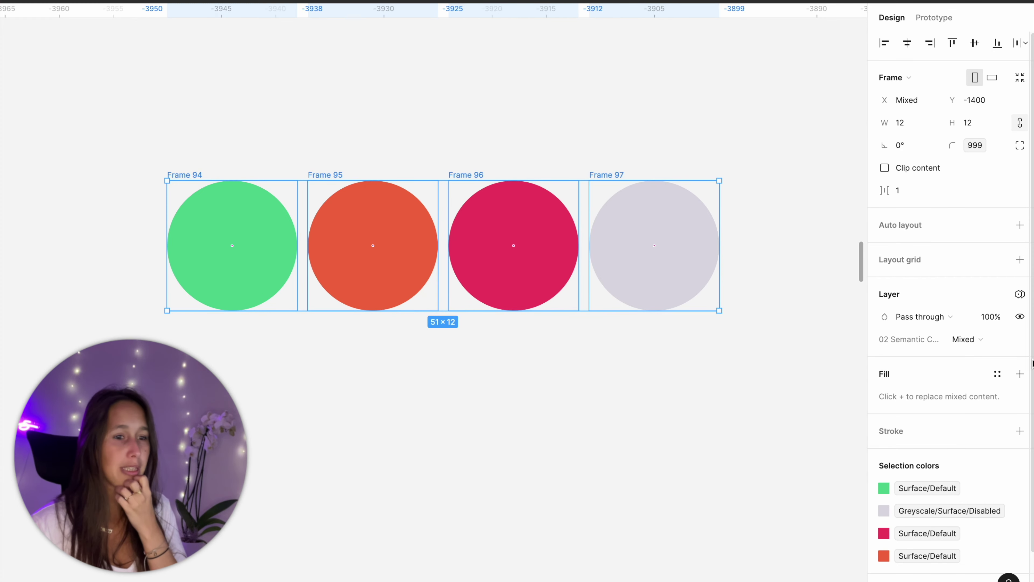
pyautogui.click(1029, 435)
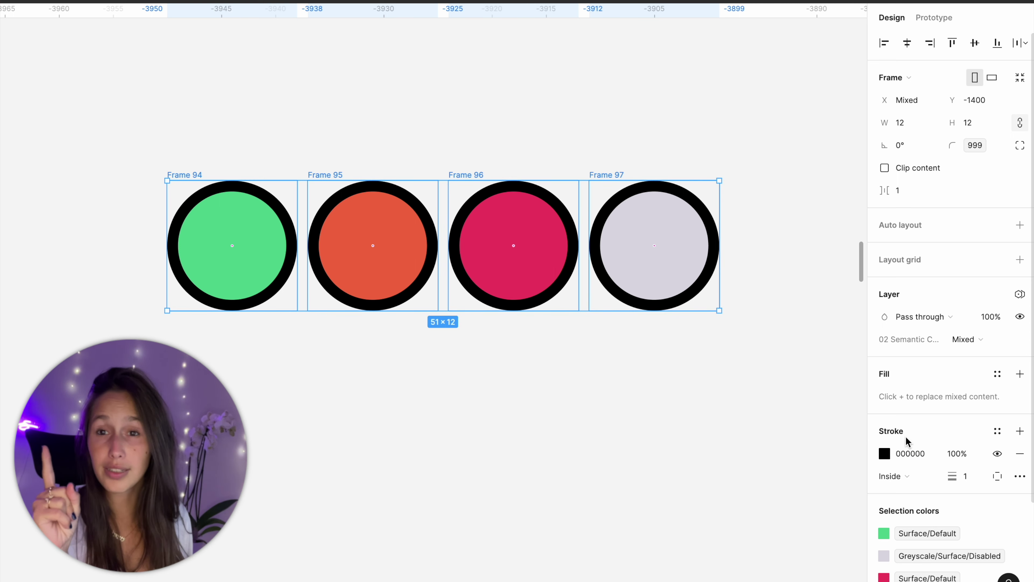
pyautogui.click(927, 456)
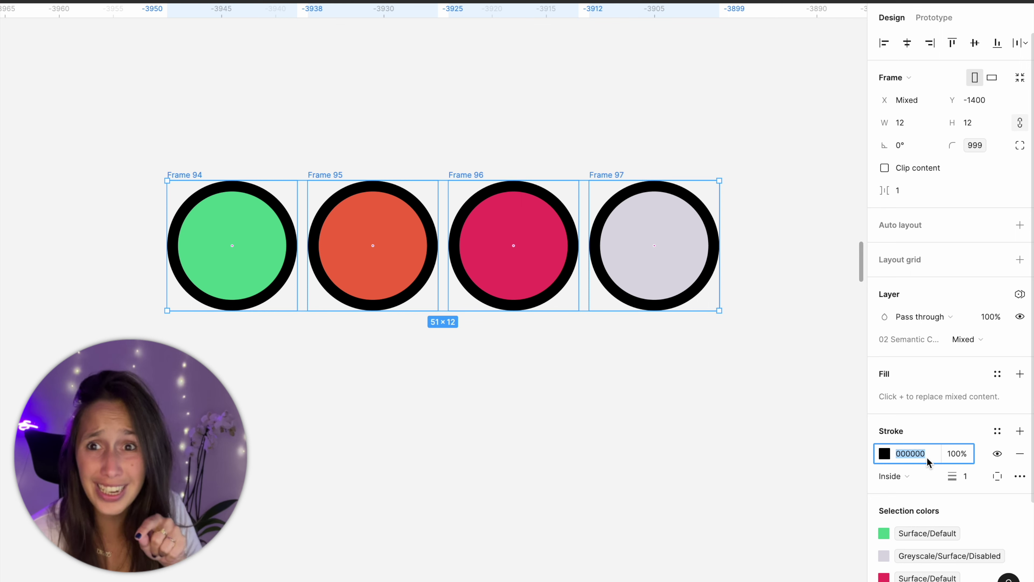
pyautogui.write('ffffff')
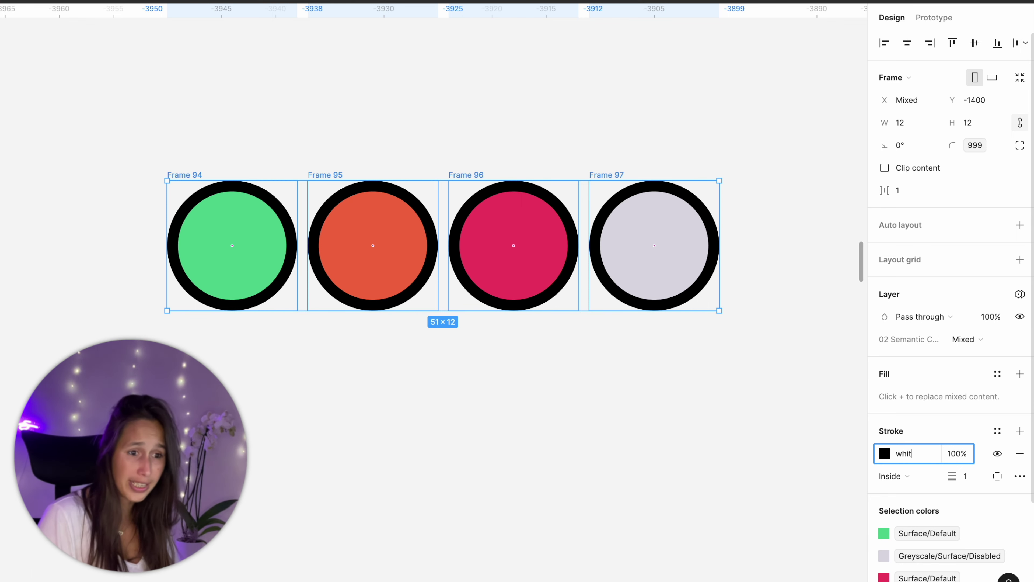
pyautogui.press('Return')
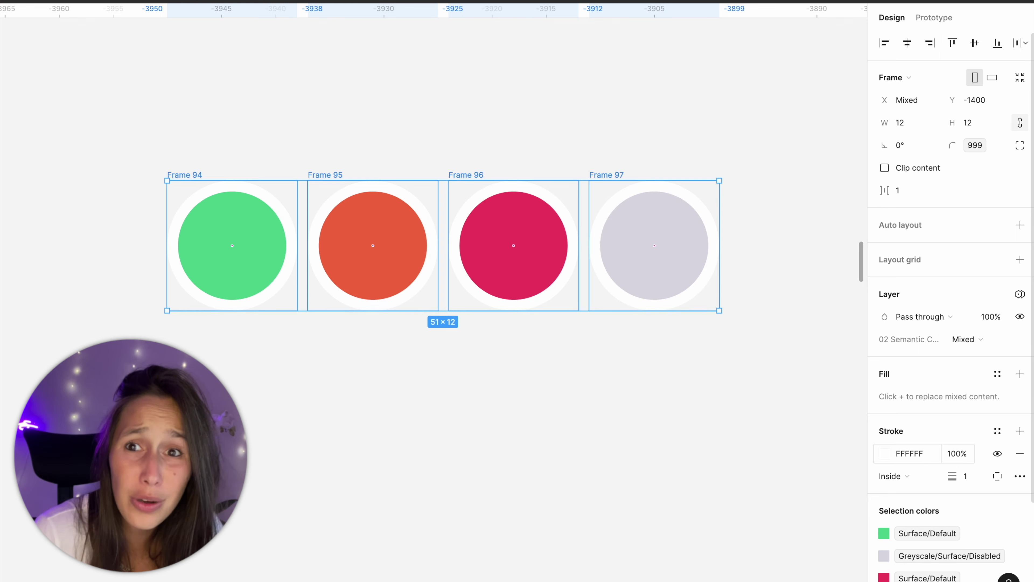
# - Set the stroke position of all four status circles to Outside
pyautogui.moveTo(146, 147); pyautogui.dragTo(726, 391)
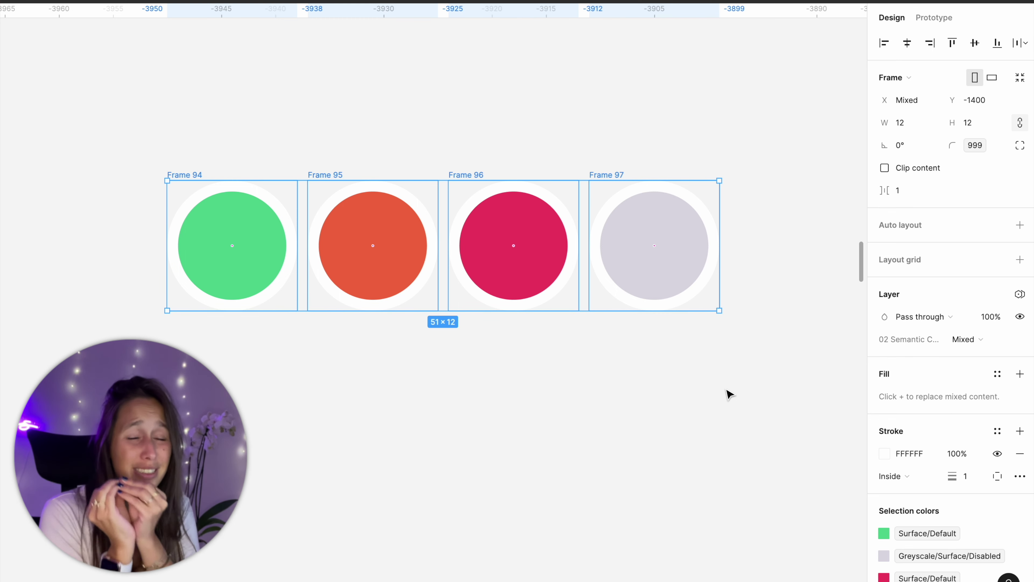
pyautogui.click(889, 476)
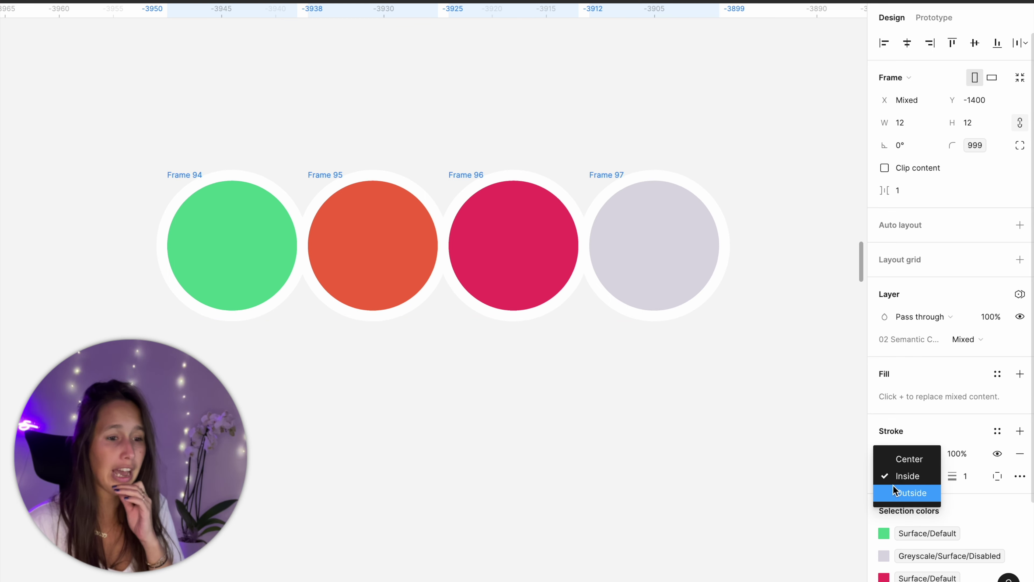
pyautogui.click(896, 493)
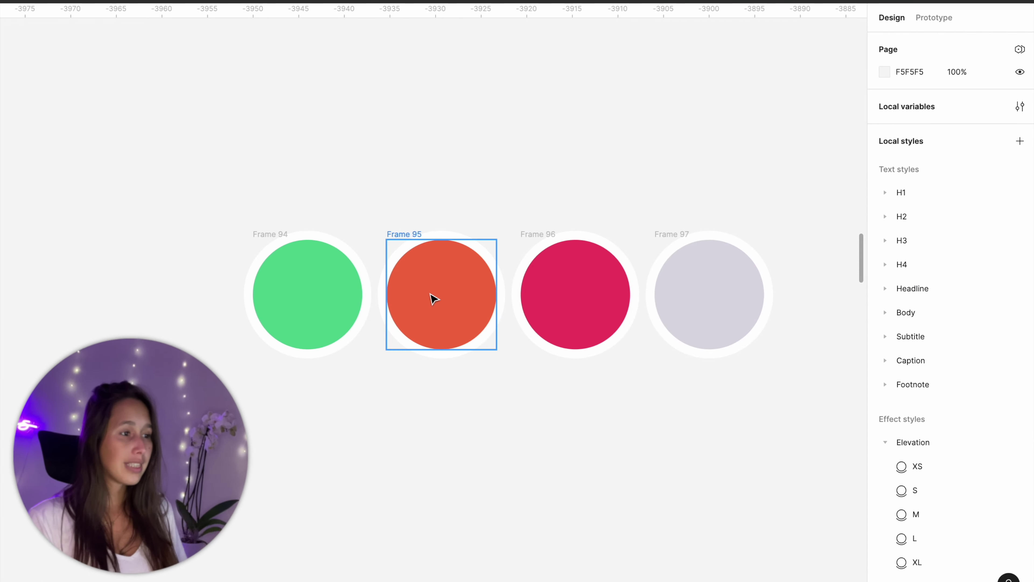
pyautogui.click(434, 299)
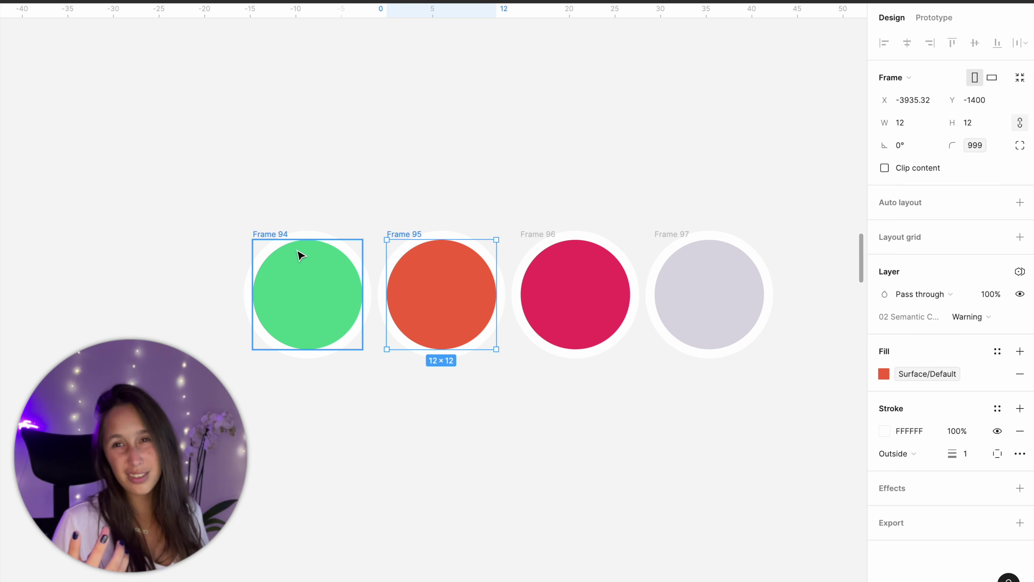
pyautogui.click(583, 267)
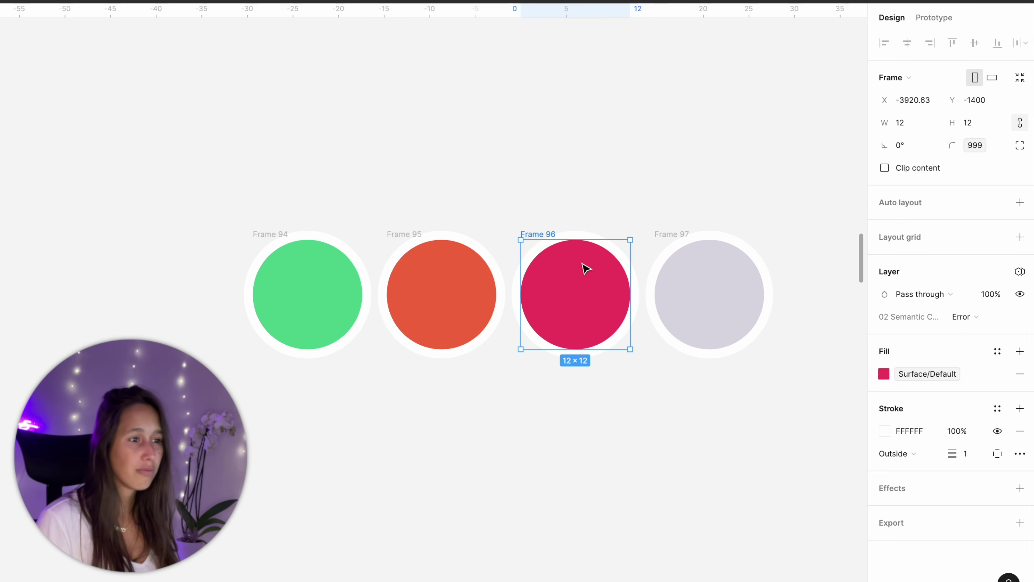
# - Draw a horizontal line about 5.87 px wide across the middle of the red circle and set its stroke to FFFFFF
pyautogui.moveTo(584, 268); pyautogui.dragTo(407, 293)
pyautogui.scroll(3, 423, 343)
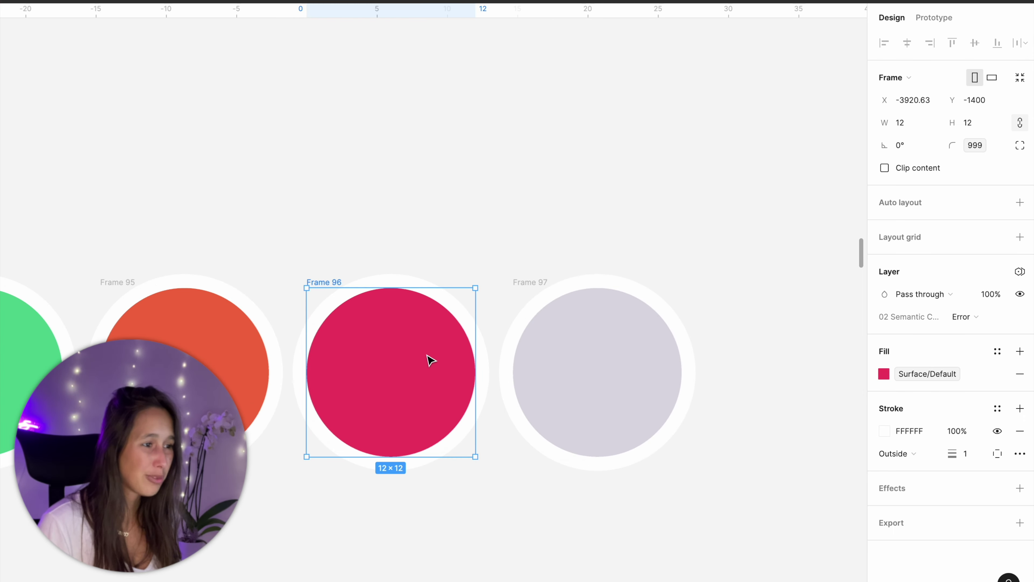
pyautogui.press('l')
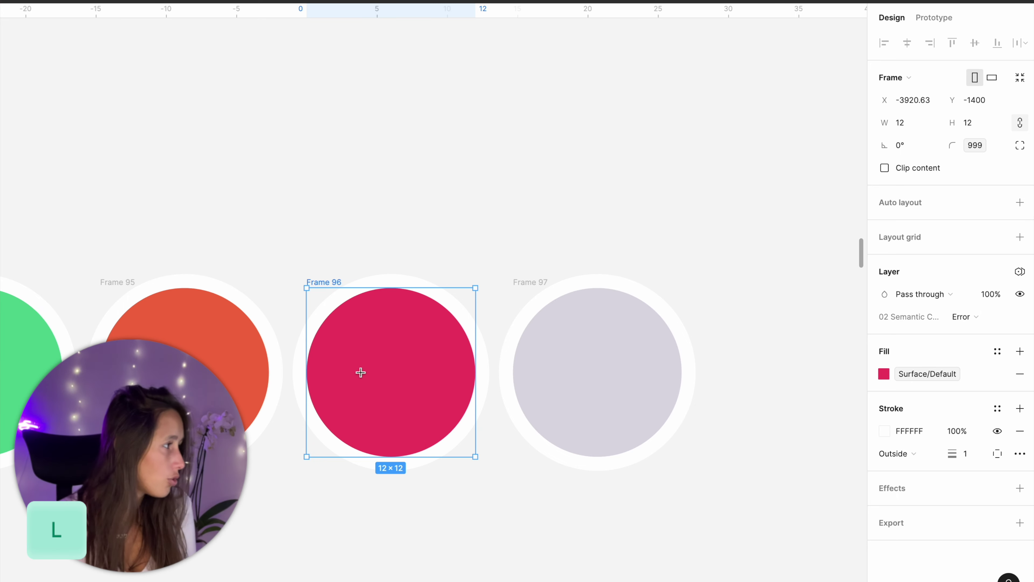
pyautogui.moveTo(356, 372); pyautogui.dragTo(438, 372)
pyautogui.click(903, 361)
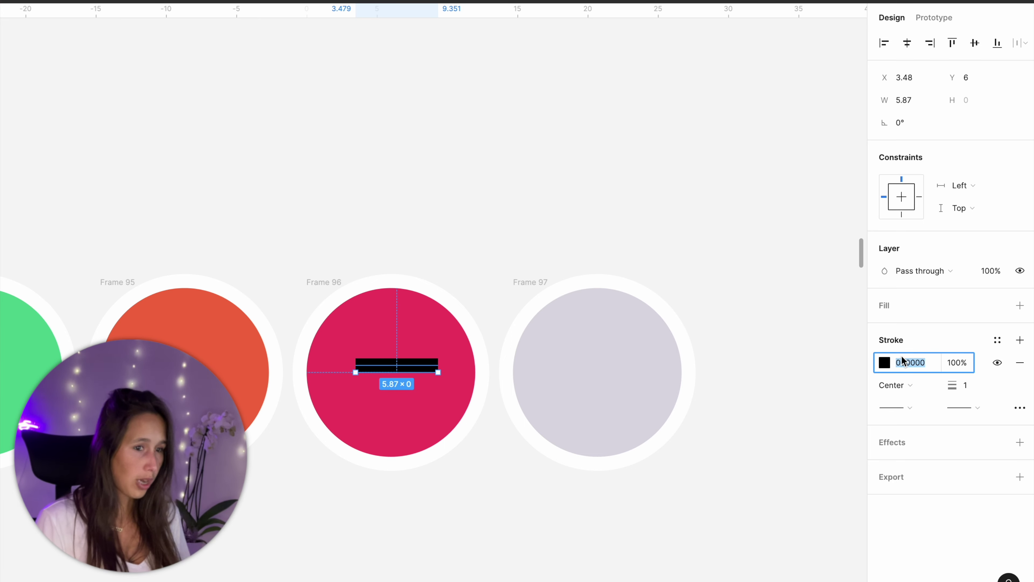
pyautogui.write('FFFFFF')
pyautogui.press('Return')
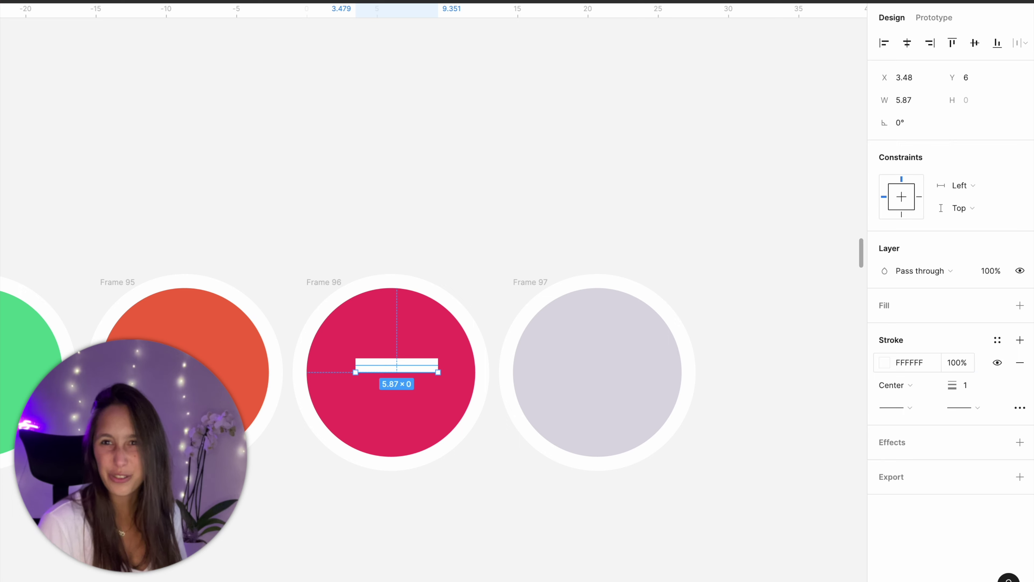
# - Set both end caps of the white line in the red circle to Round
pyautogui.click(900, 408)
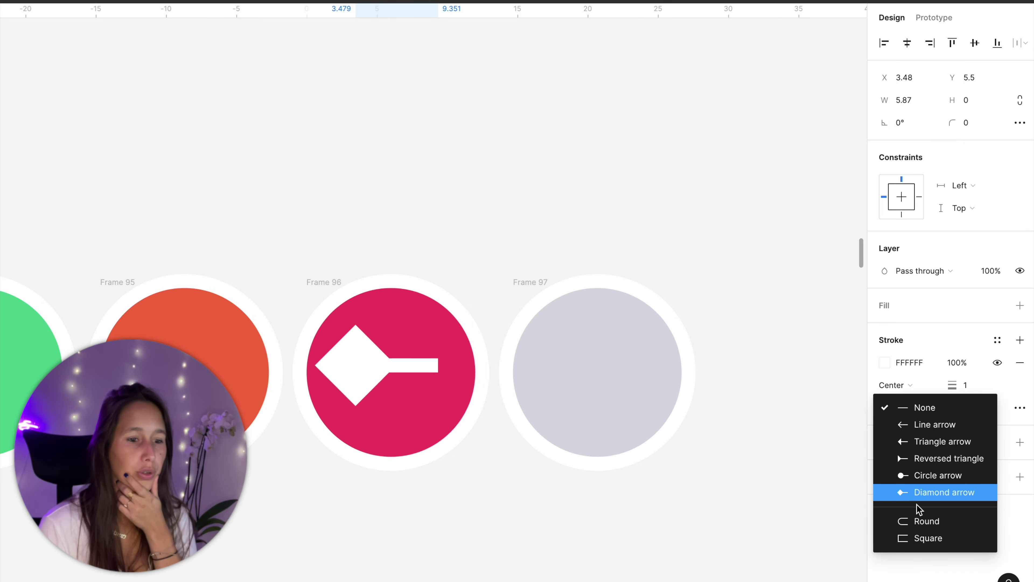
pyautogui.click(921, 523)
pyautogui.click(971, 406)
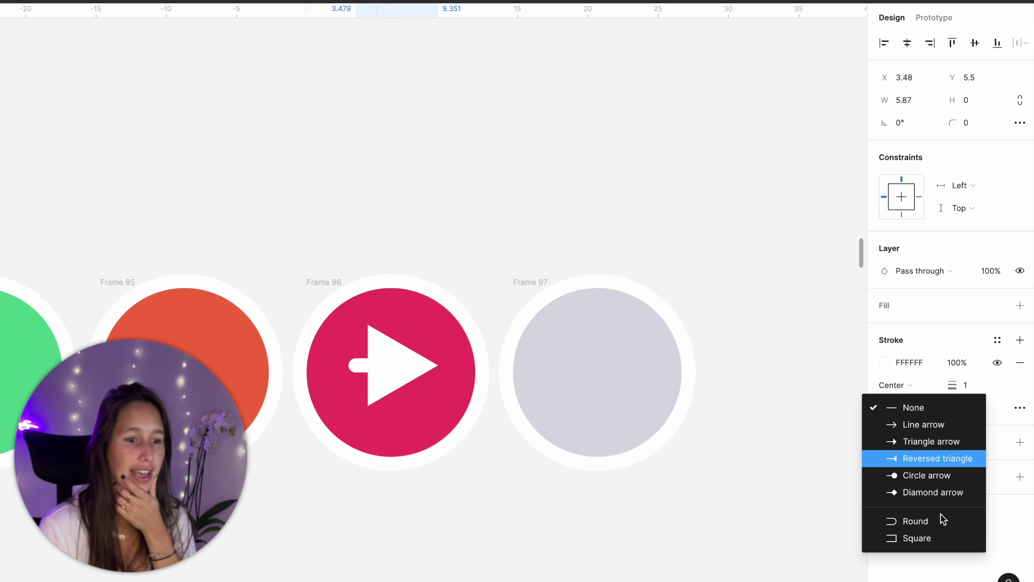
pyautogui.click(938, 528)
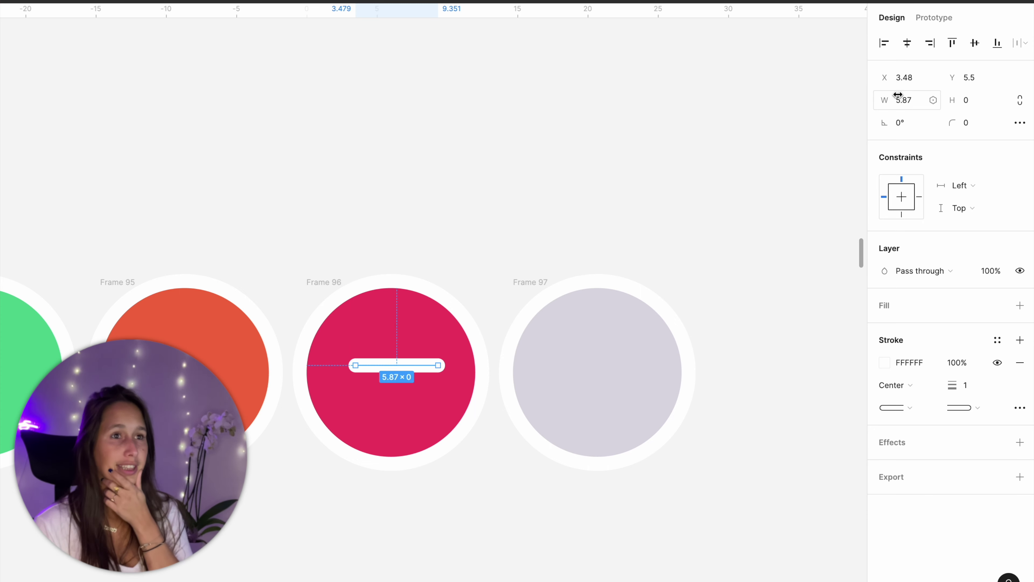
# - Set the white line's width to 6 and centre it horizontally and vertically in the red circle
pyautogui.click(911, 101)
pyautogui.write('6')
pyautogui.press('Return')
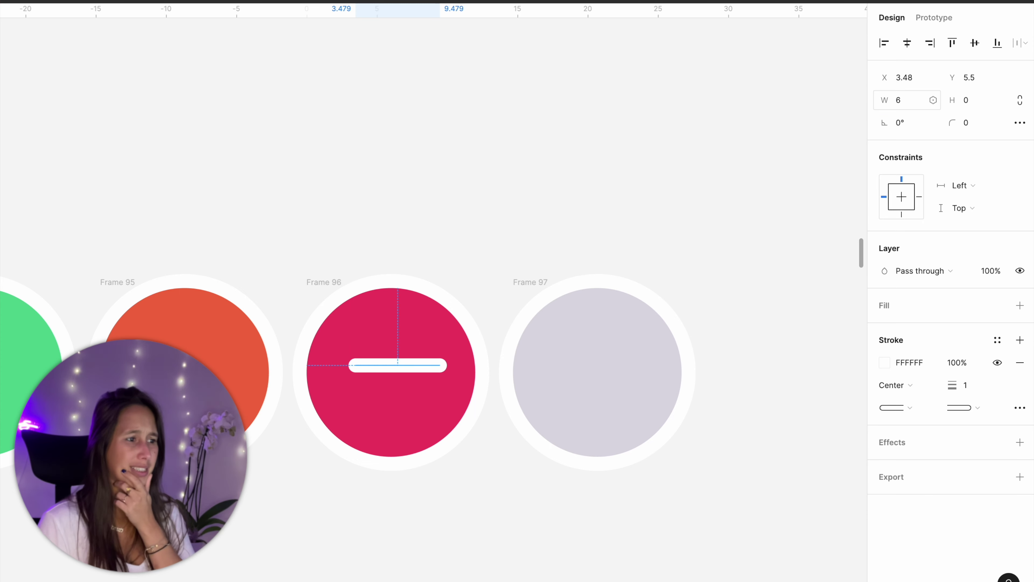
pyautogui.click(907, 43)
pyautogui.click(974, 43)
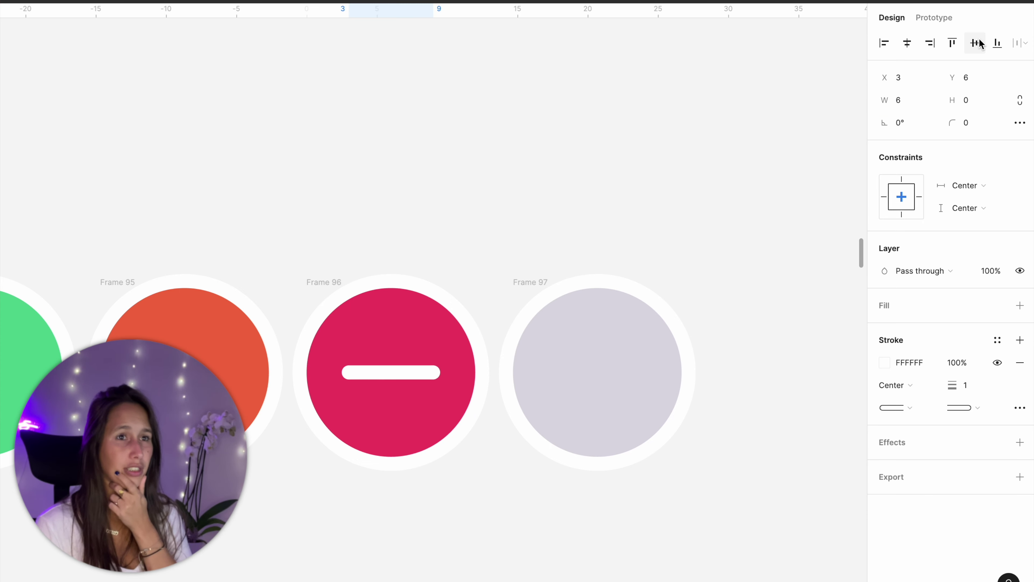
# - Copy the white line from the red circle into the orange circle
pyautogui.click(447, 201)
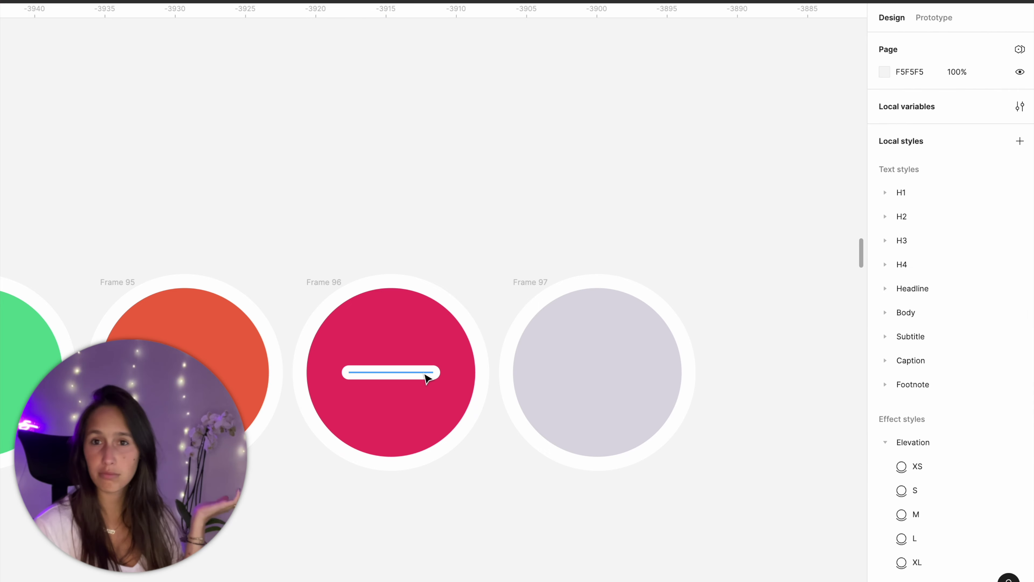
pyautogui.click(426, 379)
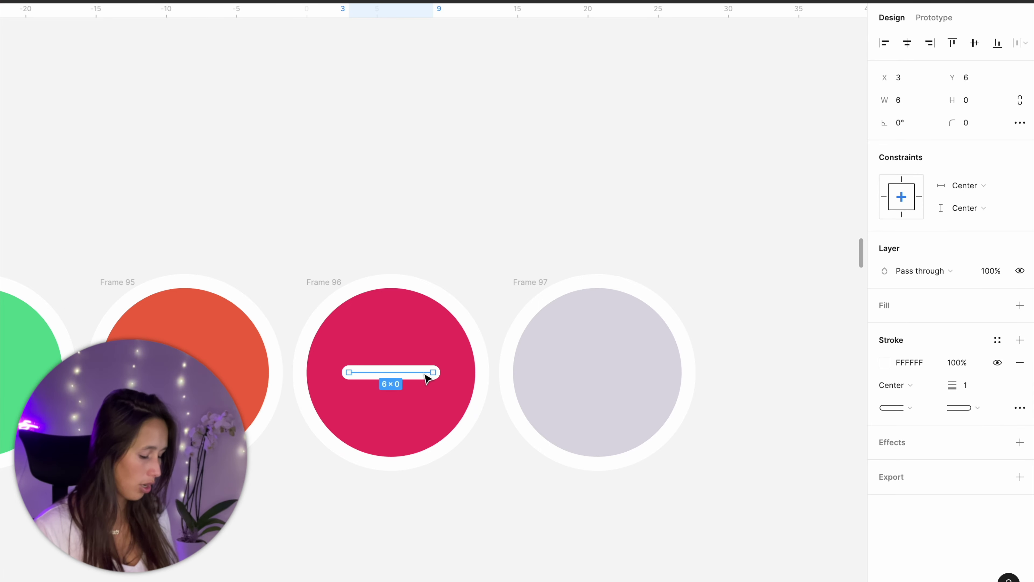
pyautogui.click(201, 359)
pyautogui.moveTo(201, 358); pyautogui.dragTo(362, 322)
pyautogui.hotkey('ctrl', 'v')
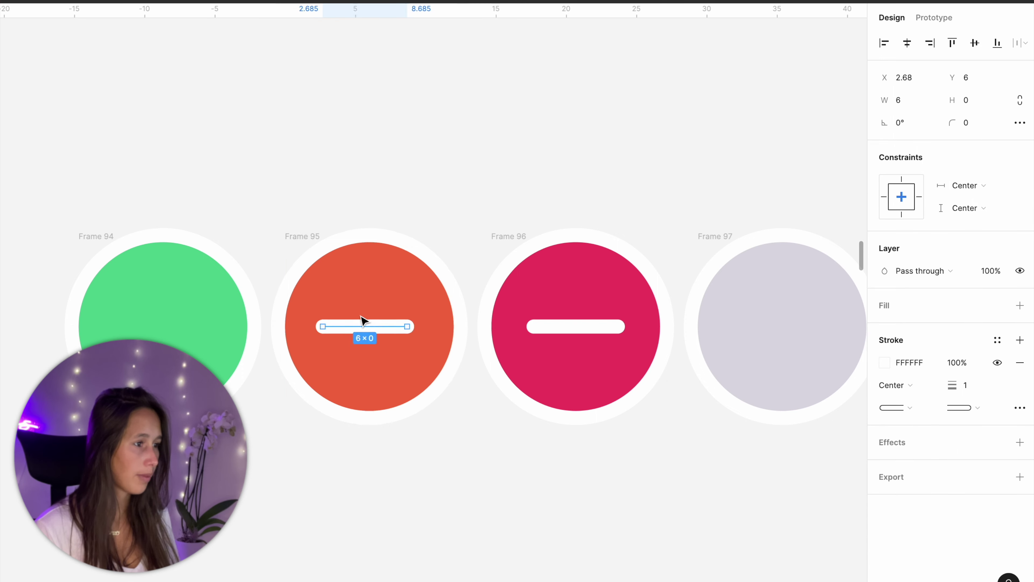
# - Set the orange circle's line width to 3 and move the line so it starts at the circle's centre
pyautogui.scroll(2, 362, 321)
pyautogui.click(915, 100)
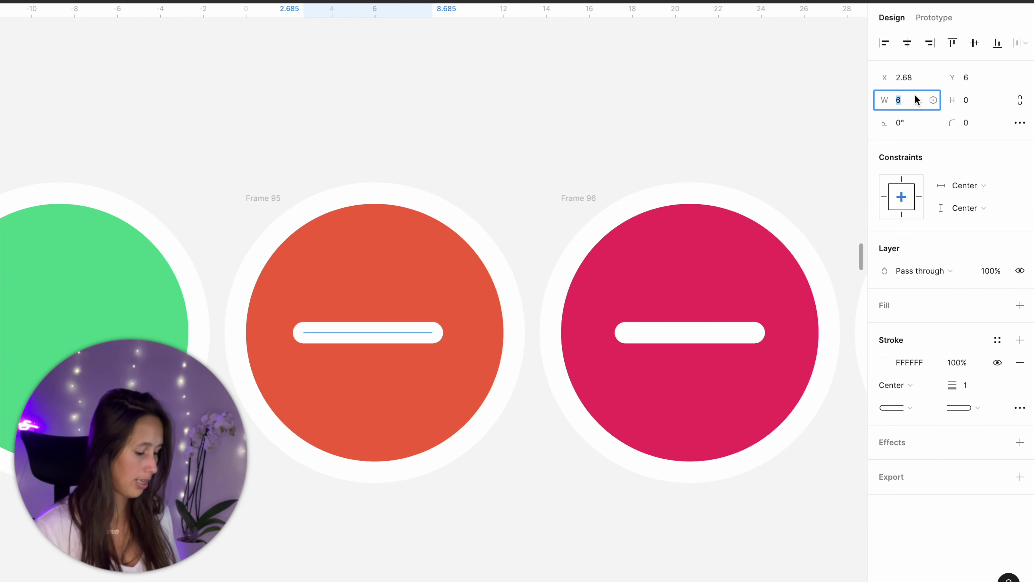
pyautogui.write('3')
pyautogui.press('Return')
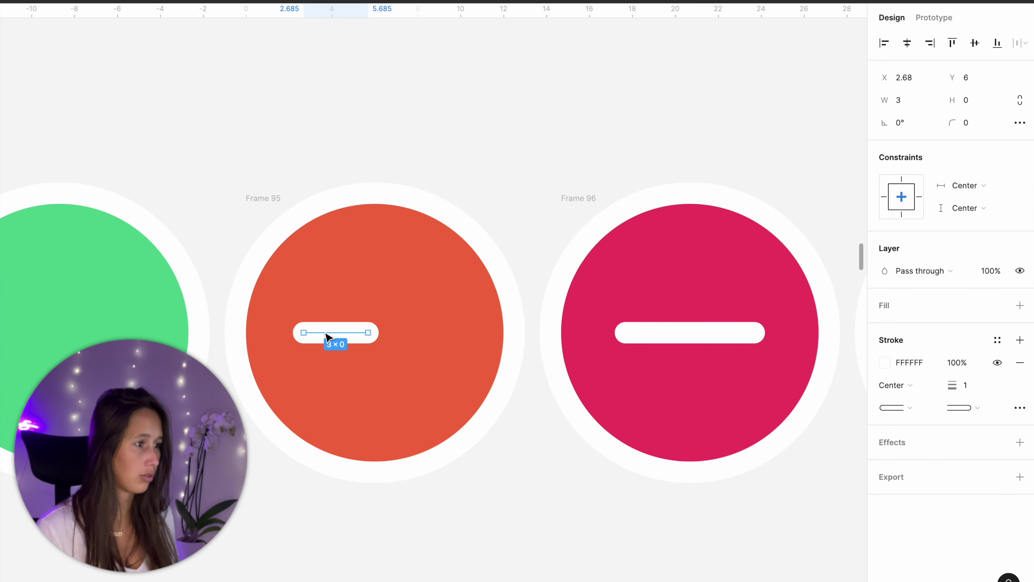
pyautogui.moveTo(326, 336); pyautogui.dragTo(410, 342)
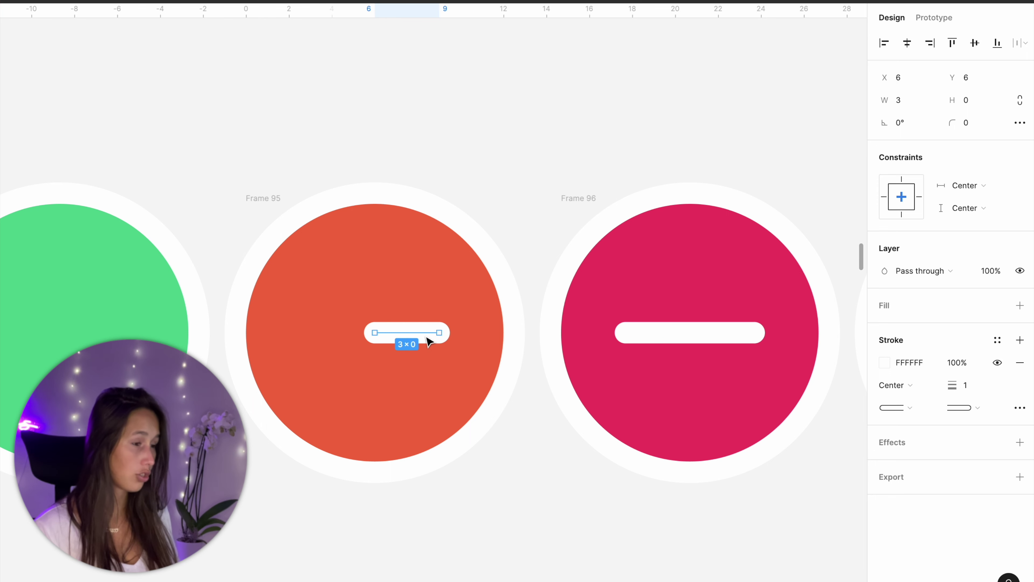
# - Duplicate the short line, rotate the copy to 90° and place it upward from the orange circle's centre to form clock hands
pyautogui.hotkey('ctrl', 'd')
pyautogui.moveTo(449, 328); pyautogui.dragTo(394, 273)
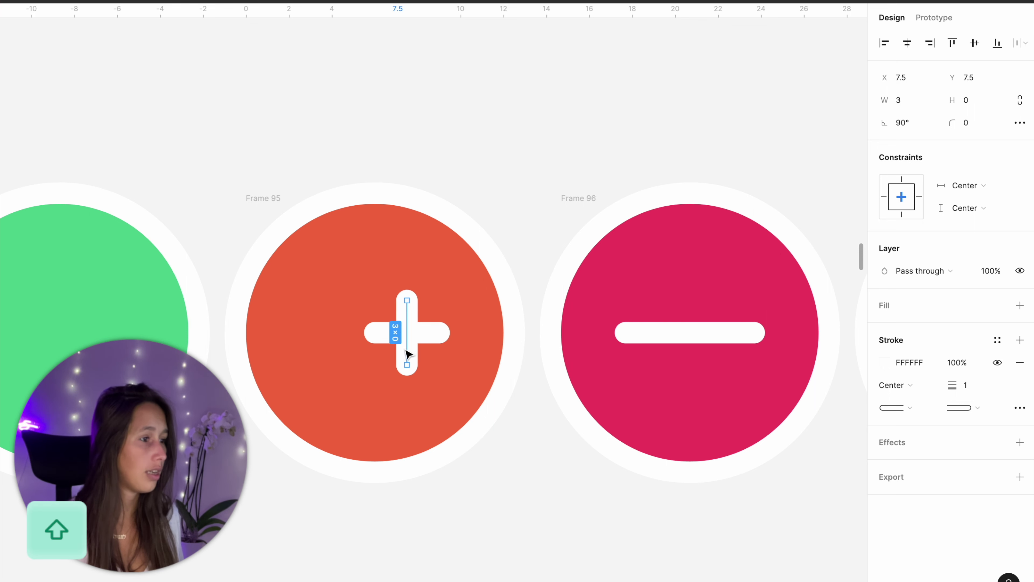
pyautogui.moveTo(408, 354); pyautogui.dragTo(376, 322)
# - Combine the two clock-hand lines in the orange circle into one shape with Union
pyautogui.scroll(3, 377, 326)
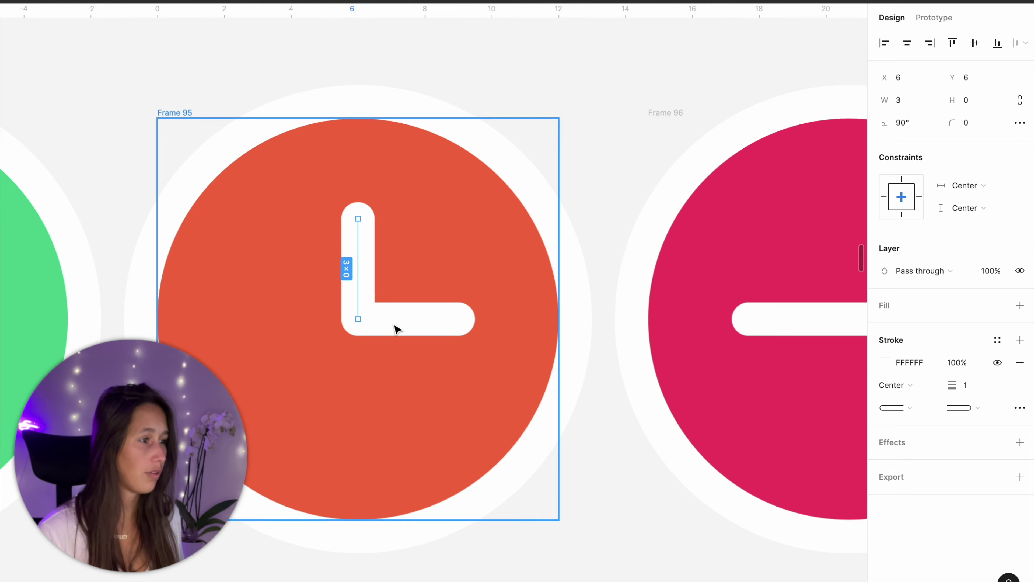
pyautogui.keyDown('shift'); pyautogui.click(398, 335); pyautogui.keyUp('shift')
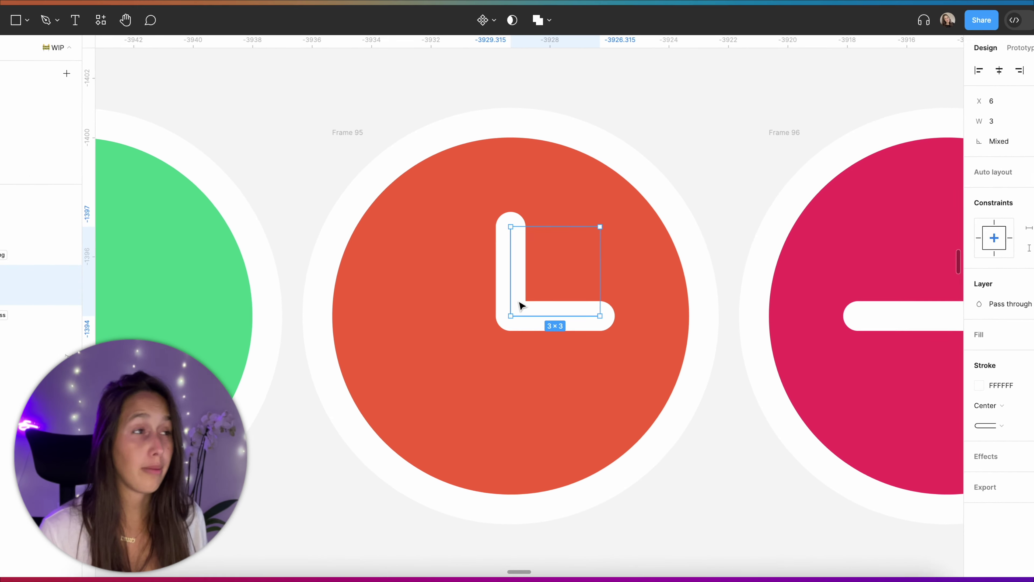
pyautogui.click(541, 24)
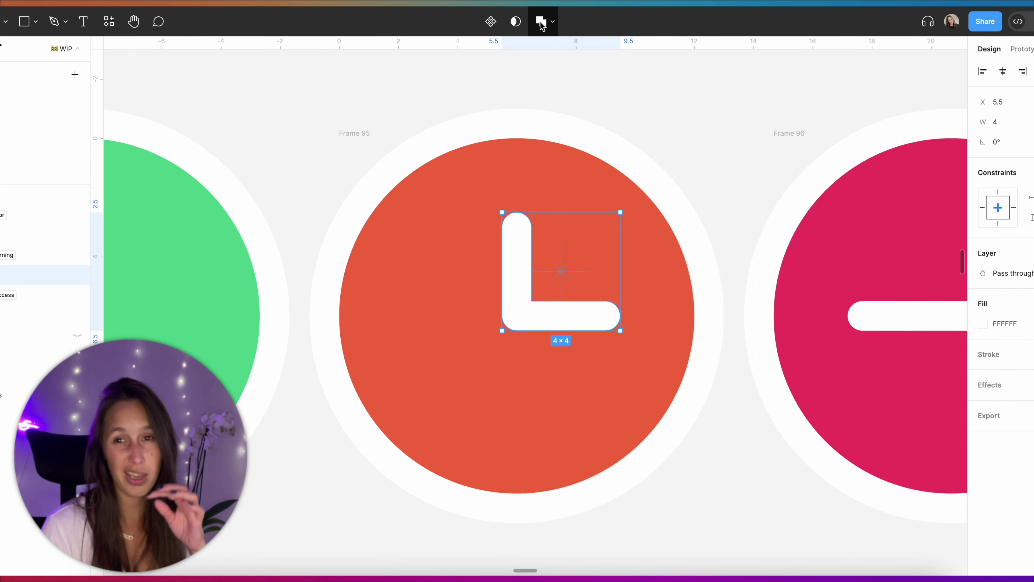
pyautogui.moveTo(522, 263); pyautogui.dragTo(482, 290)
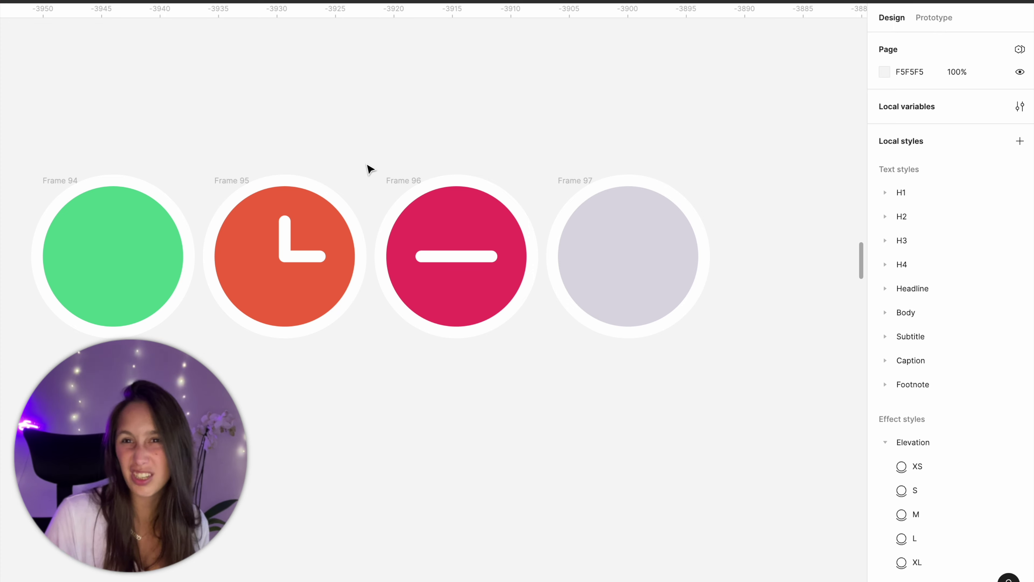
# - Copy the red circle's white line to the centre of the grey circle and rotate the copy to 45°
pyautogui.scroll(3, 598, 259)
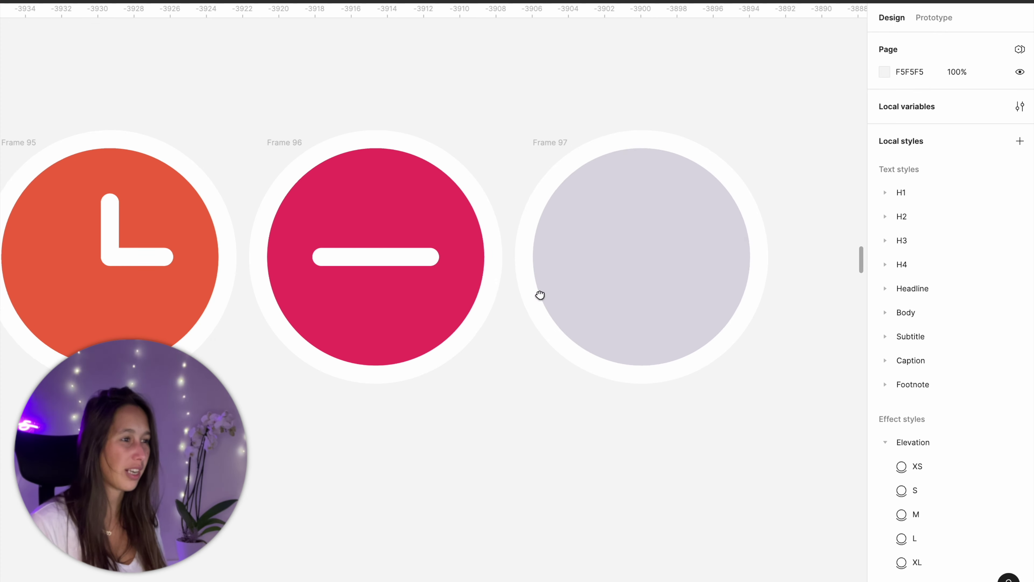
pyautogui.click(223, 281)
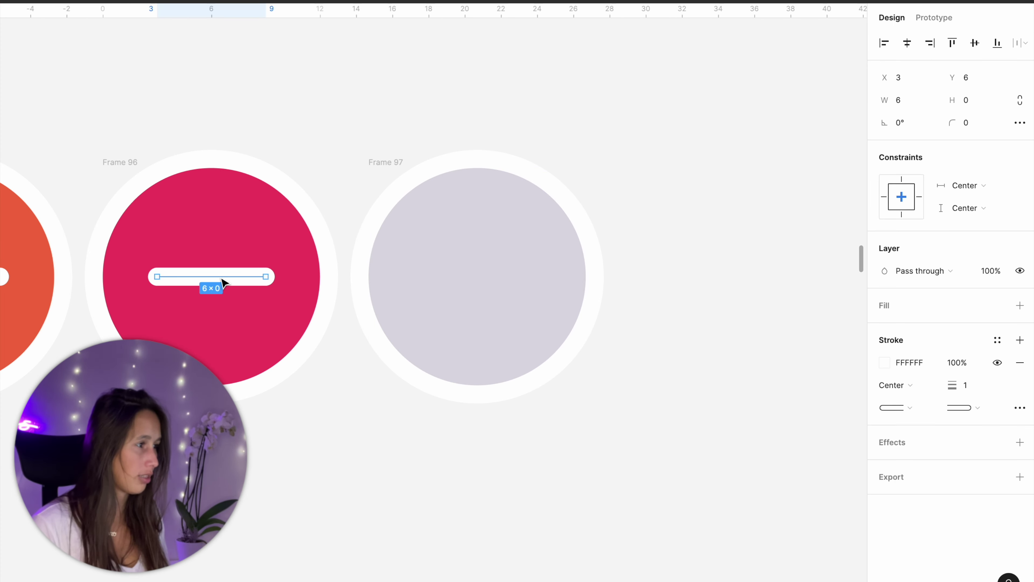
pyautogui.moveTo(223, 281); pyautogui.dragTo(560, 234)
pyautogui.scroll(-2, 537, 226)
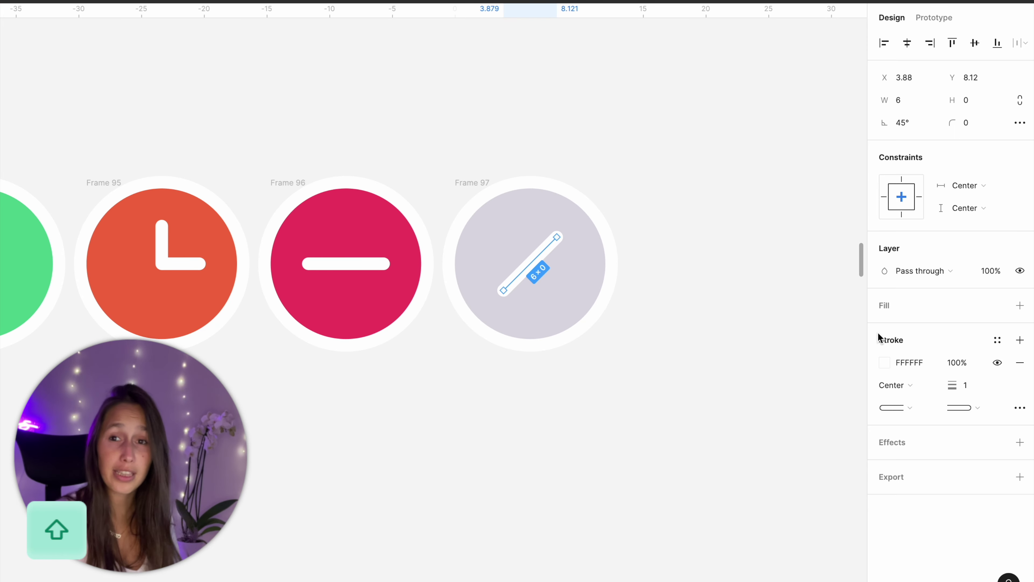
# - Duplicate the diagonal line in the grey circle and rotate the copy to -45° to form a cross
pyautogui.press('super+d')
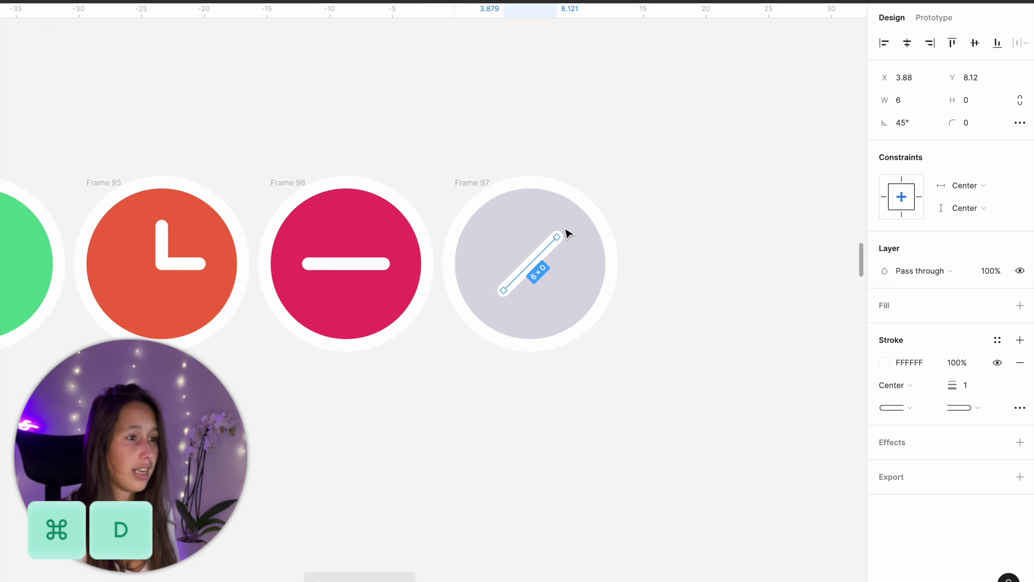
pyautogui.moveTo(561, 233); pyautogui.dragTo(585, 306)
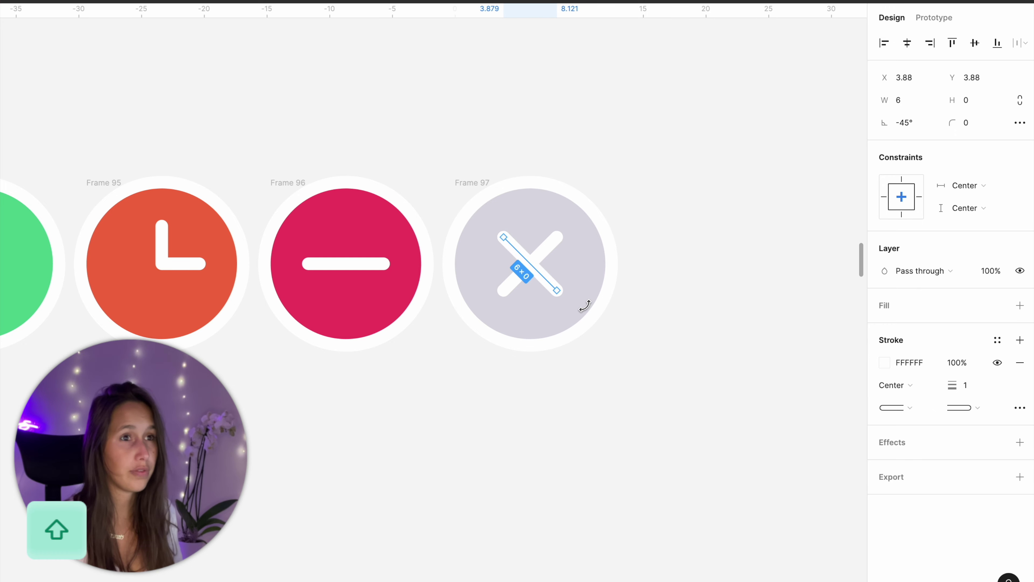
pyautogui.click(711, 271)
pyautogui.scroll(-3, 711, 270)
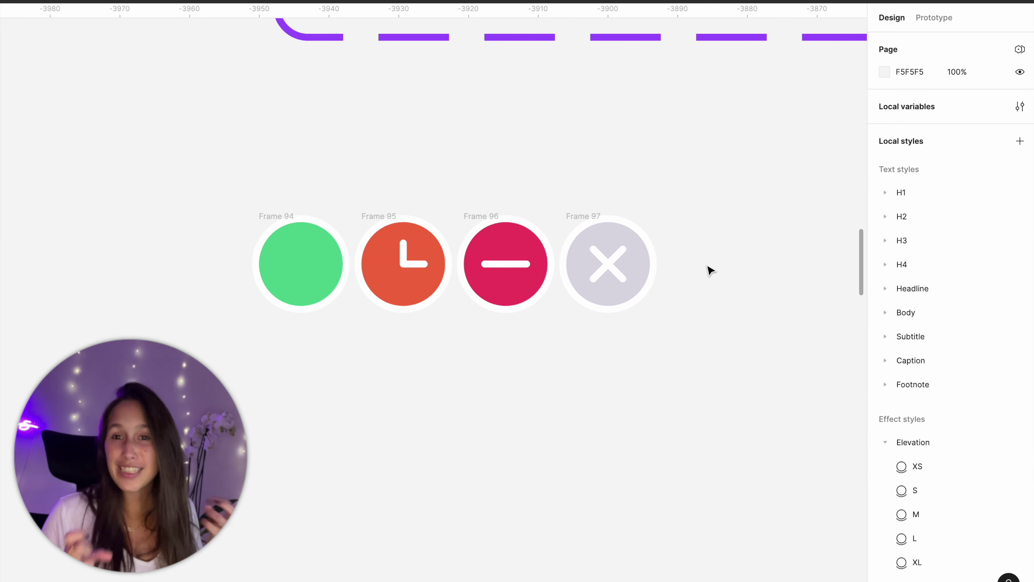
# - Combine the two cross lines in the grey circle into one shape with Union
pyautogui.click(621, 263)
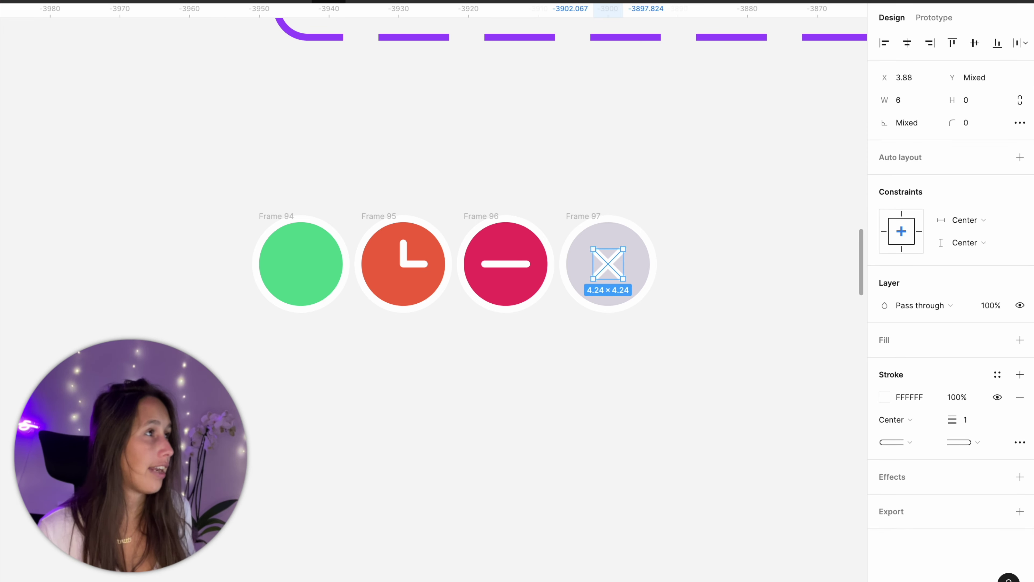
pyautogui.press('super+alt+o')
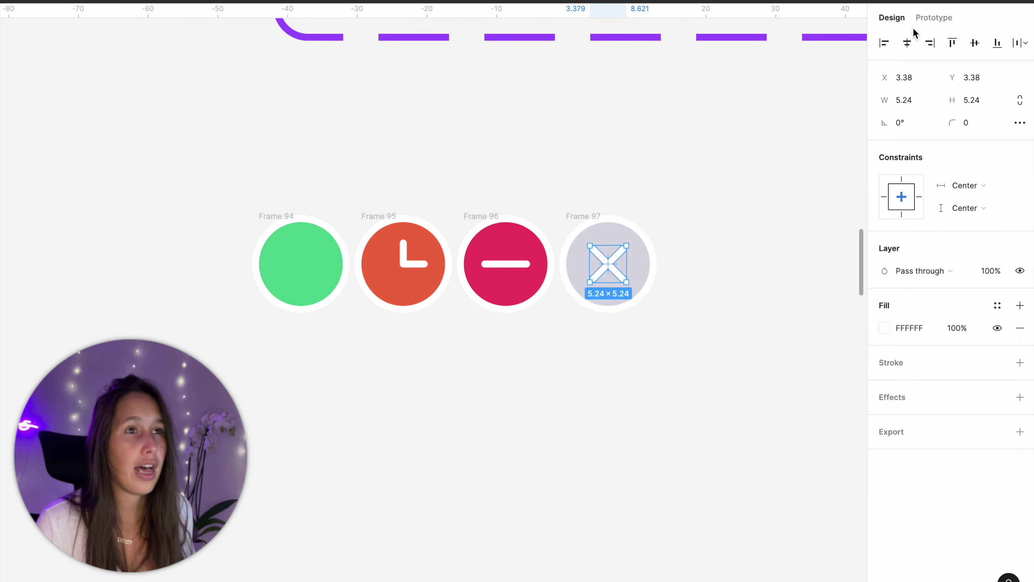
pyautogui.click(679, 166)
pyautogui.scroll(-2, 150, 360)
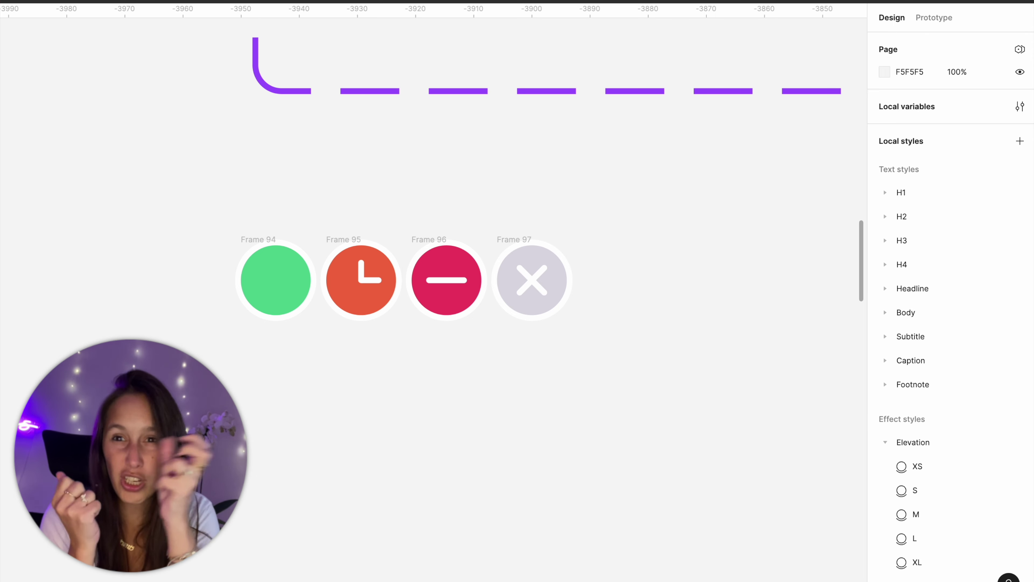
# - Create a component set from the four status circles
pyautogui.moveTo(148, 200); pyautogui.dragTo(634, 399)
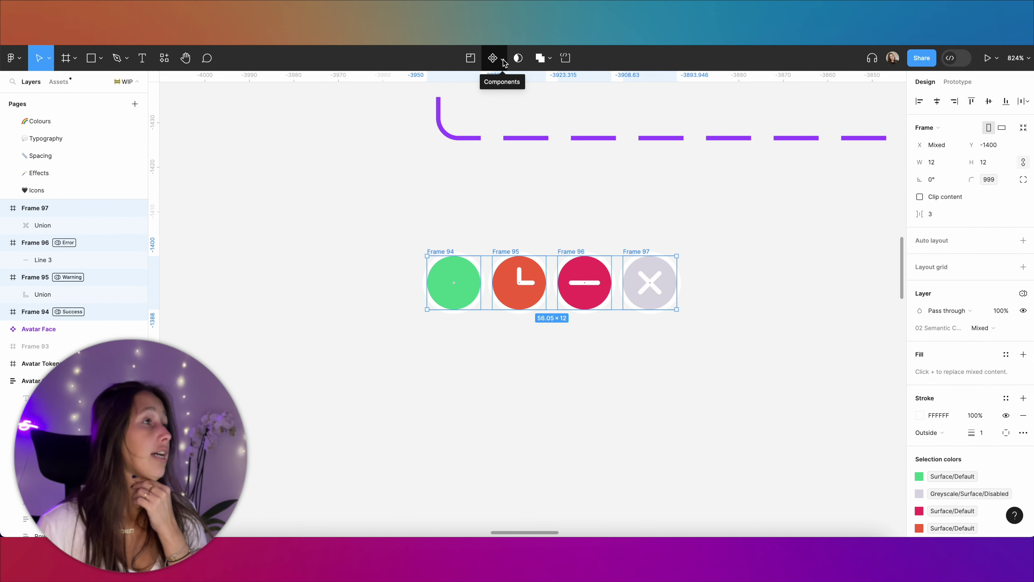
pyautogui.click(503, 59)
pyautogui.click(506, 116)
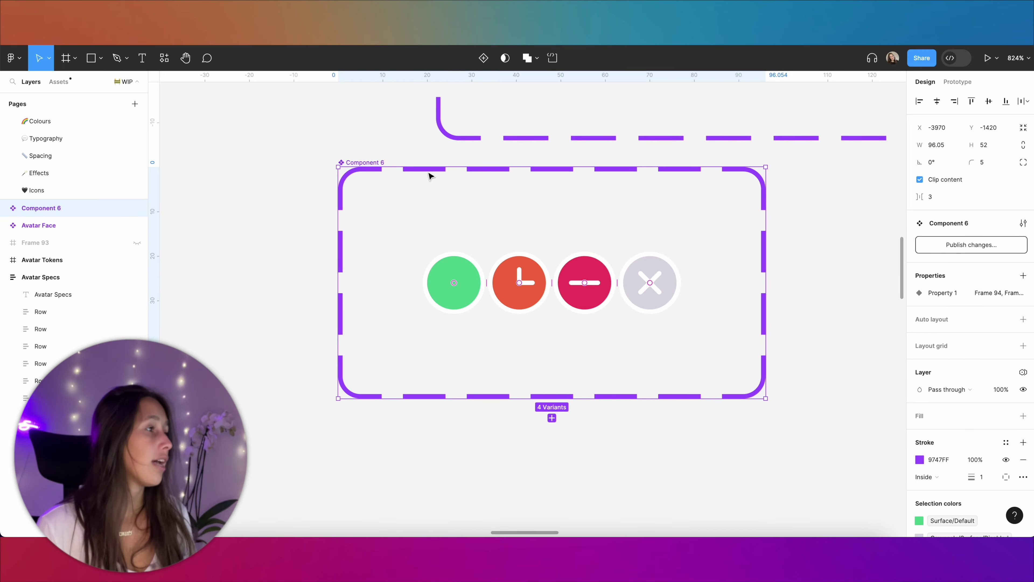
# - Rename the new component set as Status
pyautogui.press('Escape')
pyautogui.doubleClick(373, 165)
pyautogui.write('Status')
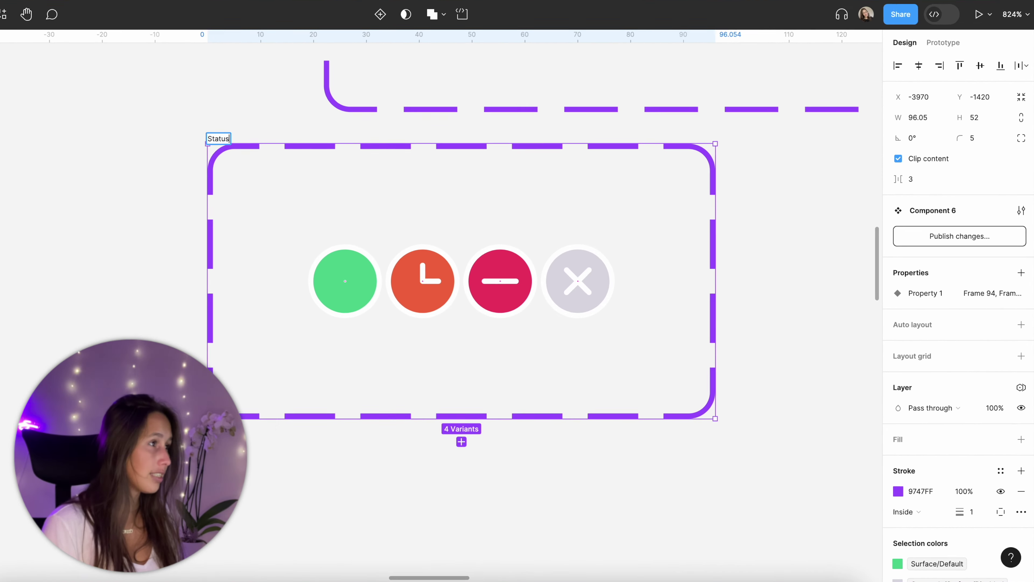
pyautogui.press('Return')
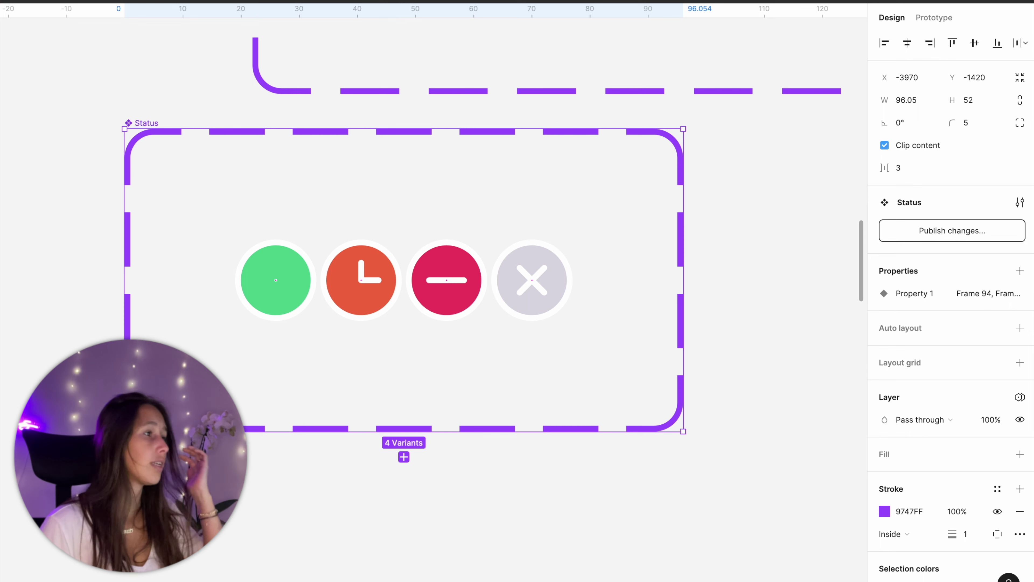
# - Rename the component set's variant property as Status
pyautogui.doubleClick(917, 293)
pyautogui.write('S')
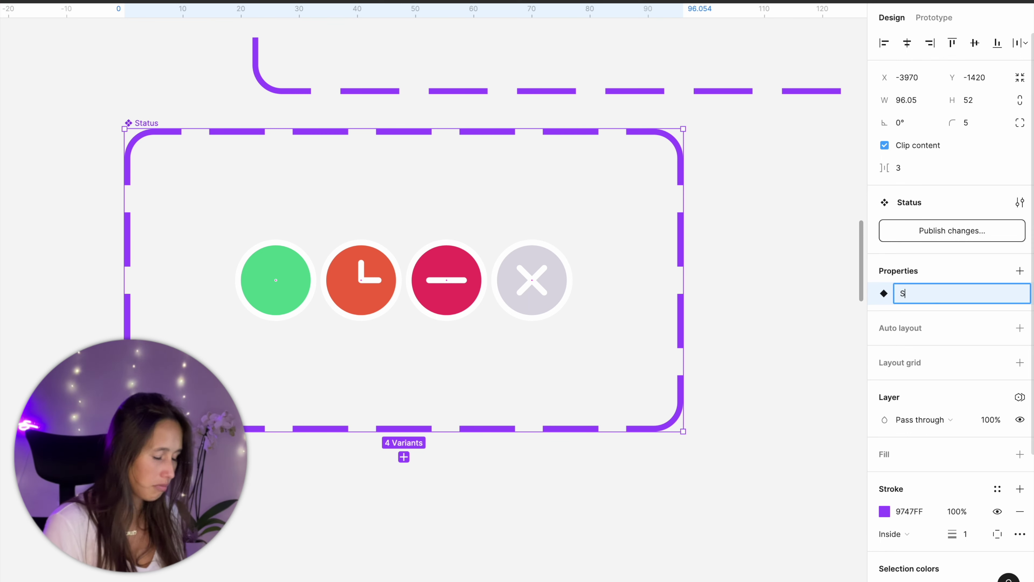
pyautogui.write('tatus')
pyautogui.press('Return')
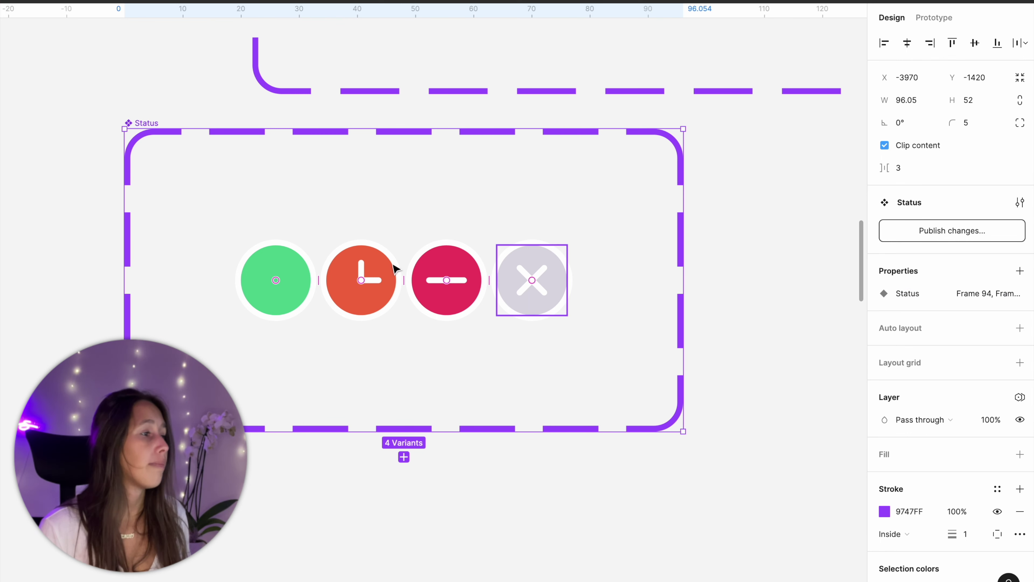
# - Set the Status value of the green variant to Online and of the orange clock variant to Warning
pyautogui.click(276, 280)
pyautogui.click(978, 291)
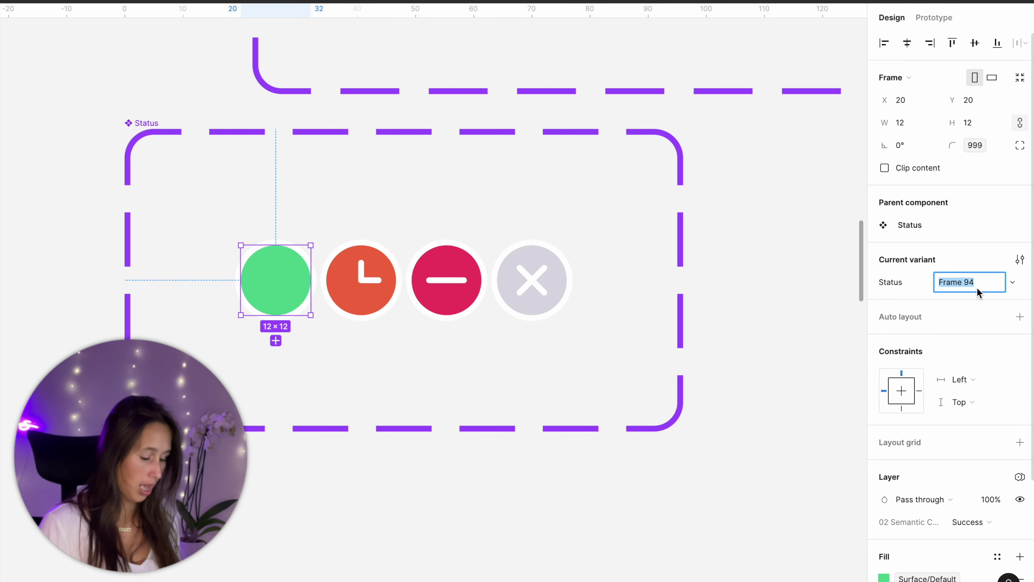
pyautogui.write('Online')
pyautogui.press('Return')
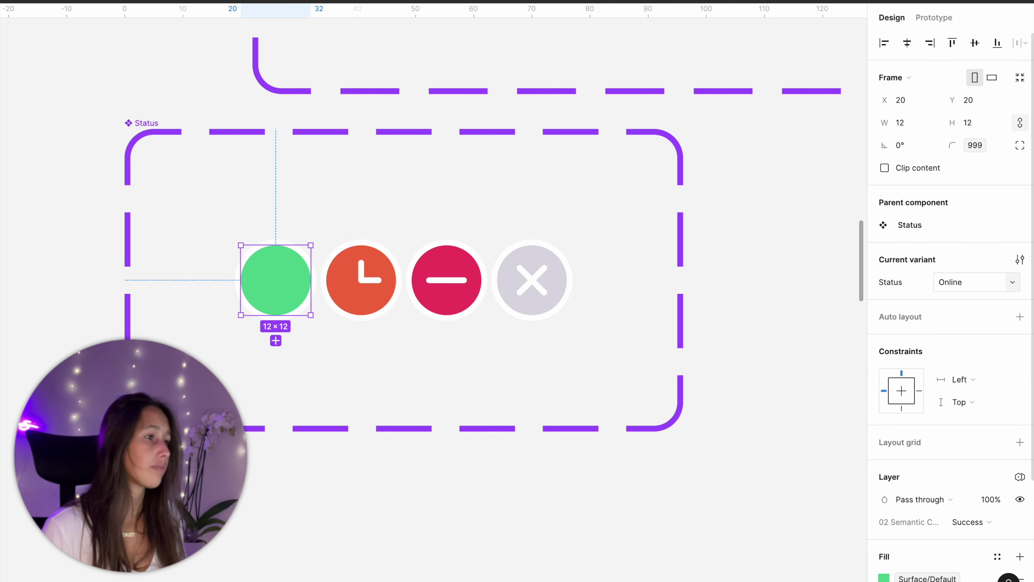
pyautogui.click(353, 271)
pyautogui.click(1013, 282)
pyautogui.press('Escape')
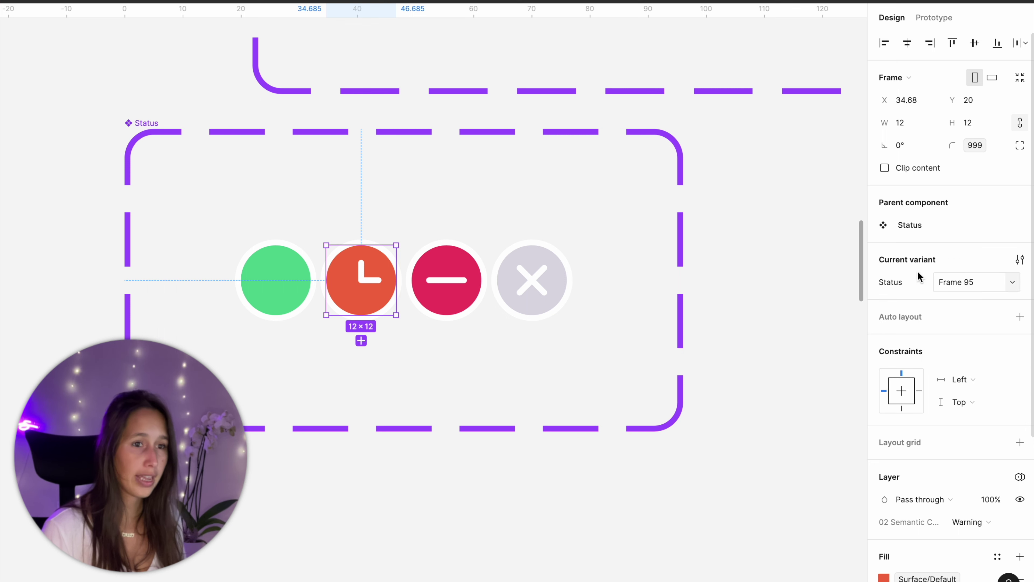
pyautogui.write('Warning')
# - Set the Status value of the red minus variant to Busy and of the grey cross variant to Offline
pyautogui.click(447, 279)
pyautogui.click(949, 282)
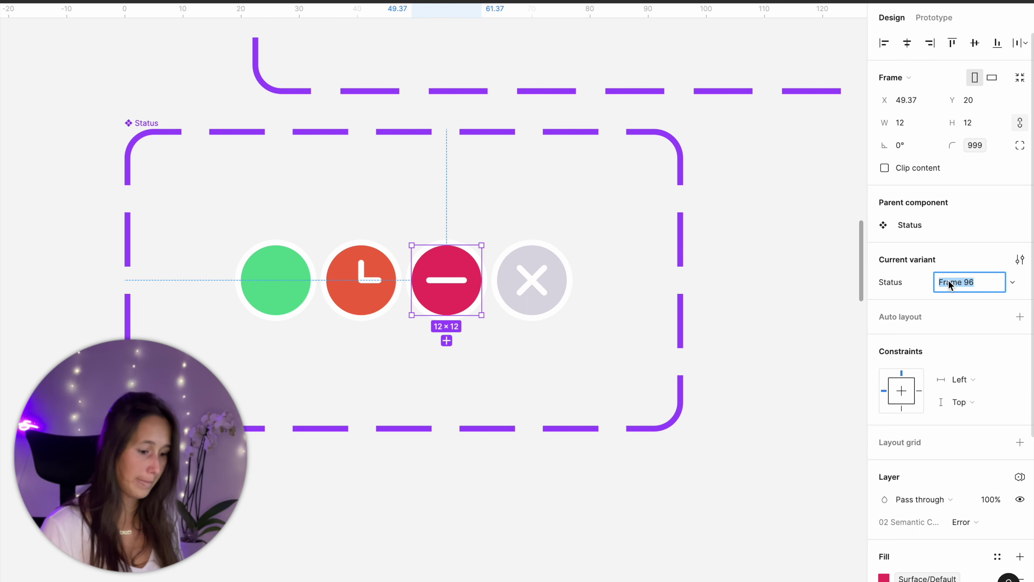
pyautogui.write('Busy')
pyautogui.press('Return')
pyautogui.click(532, 280)
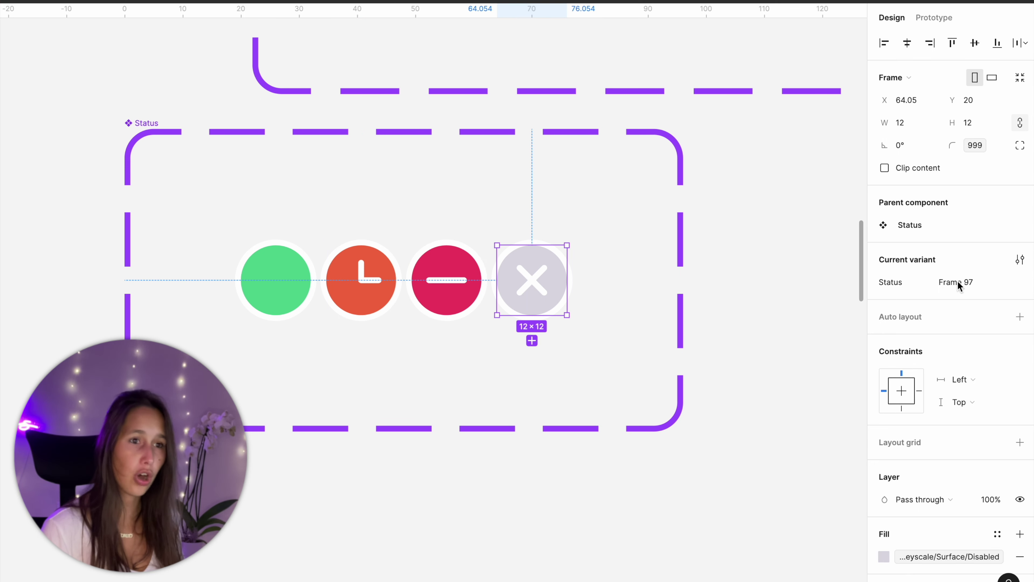
pyautogui.click(972, 282)
pyautogui.write('Offli')
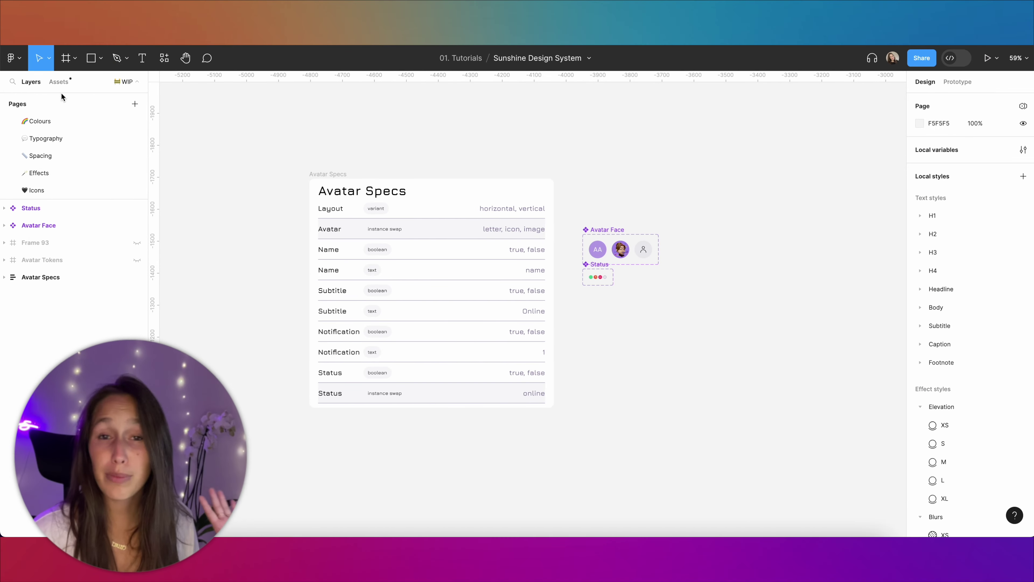
# - Place an instance of Avatar Face and an instance of Status from the local components on the empty canvas
pyautogui.click(159, 87)
pyautogui.moveTo(40, 241); pyautogui.dragTo(715, 302)
pyautogui.moveTo(94, 232); pyautogui.dragTo(750, 306)
# - Move the green status instance onto the lower-right edge of the AA avatar circle
pyautogui.scroll(5, 742, 334)
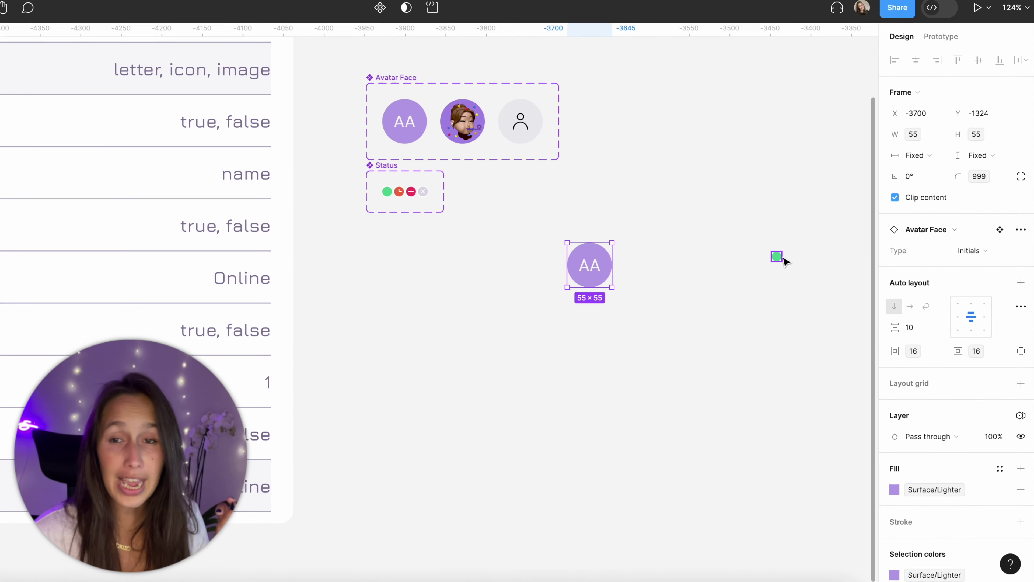
pyautogui.hscroll(3, 603, 268)
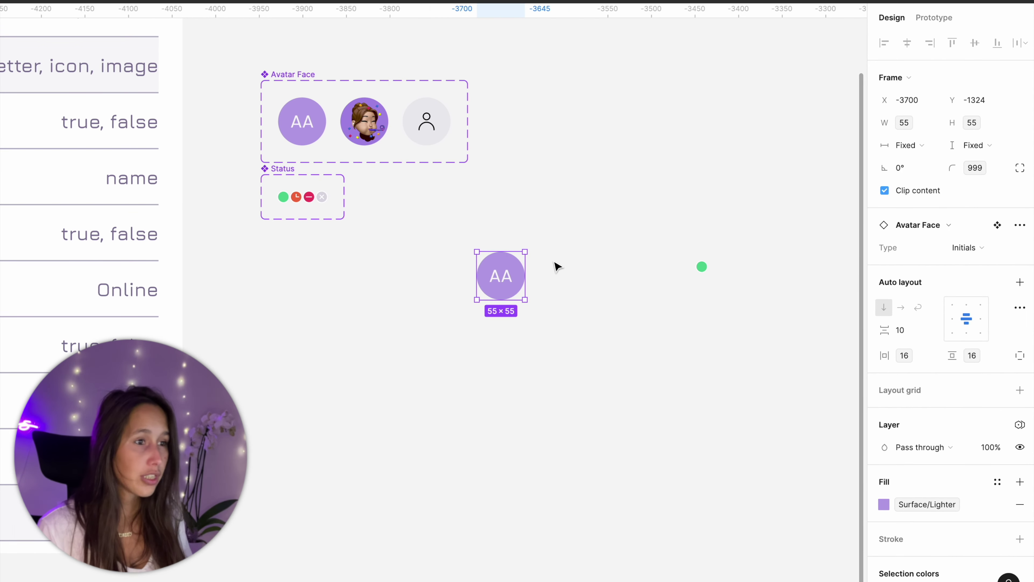
pyautogui.scroll(5, 557, 267)
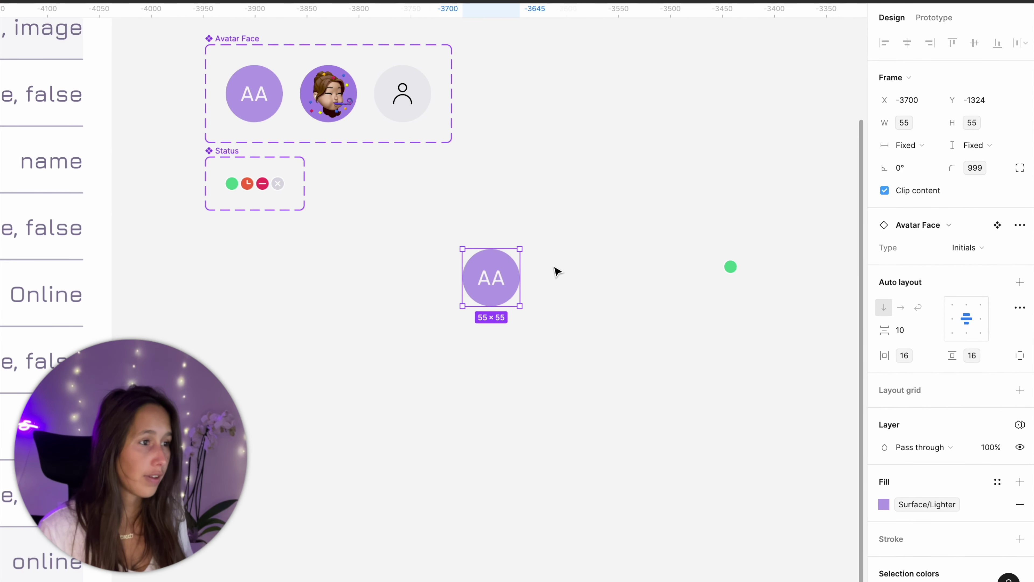
pyautogui.moveTo(821, 266); pyautogui.dragTo(503, 323)
pyautogui.click(602, 306)
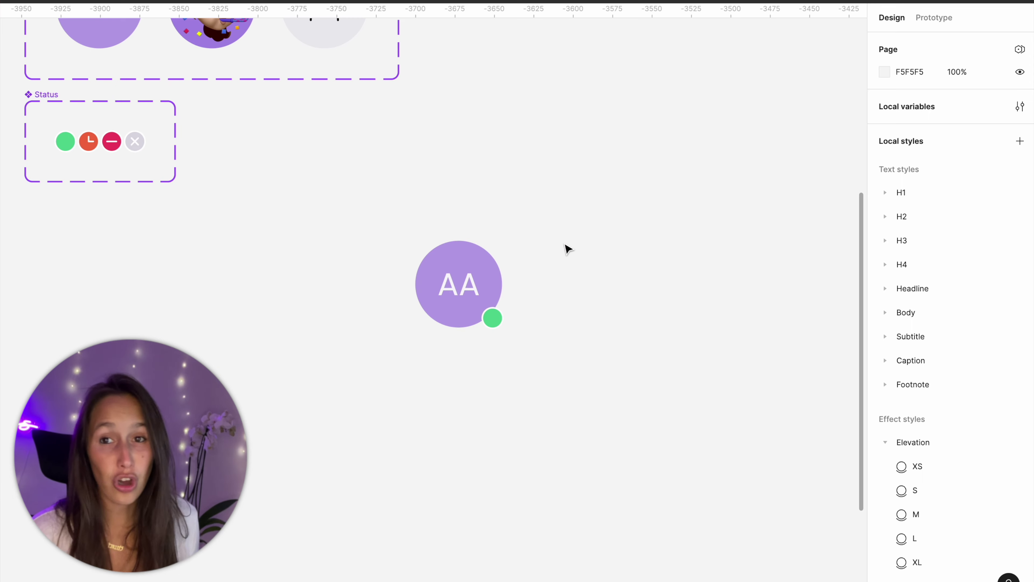
# - Add the text "00" just above and right of the avatar and wrap it in an auto layout frame
pyautogui.press('t')
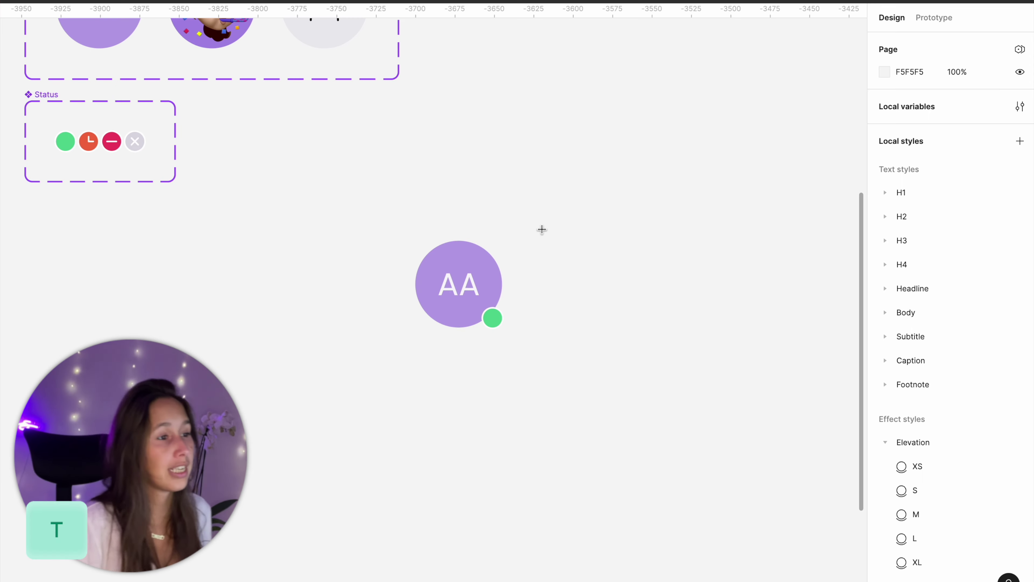
pyautogui.click(541, 225)
pyautogui.write('00')
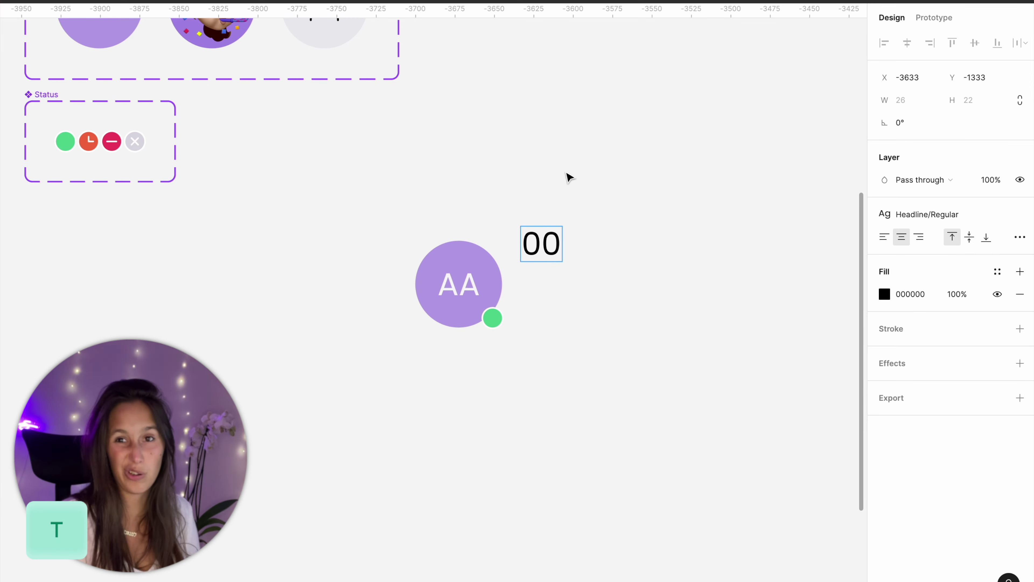
pyautogui.press('Escape')
pyautogui.hotkey('shift', 'a')
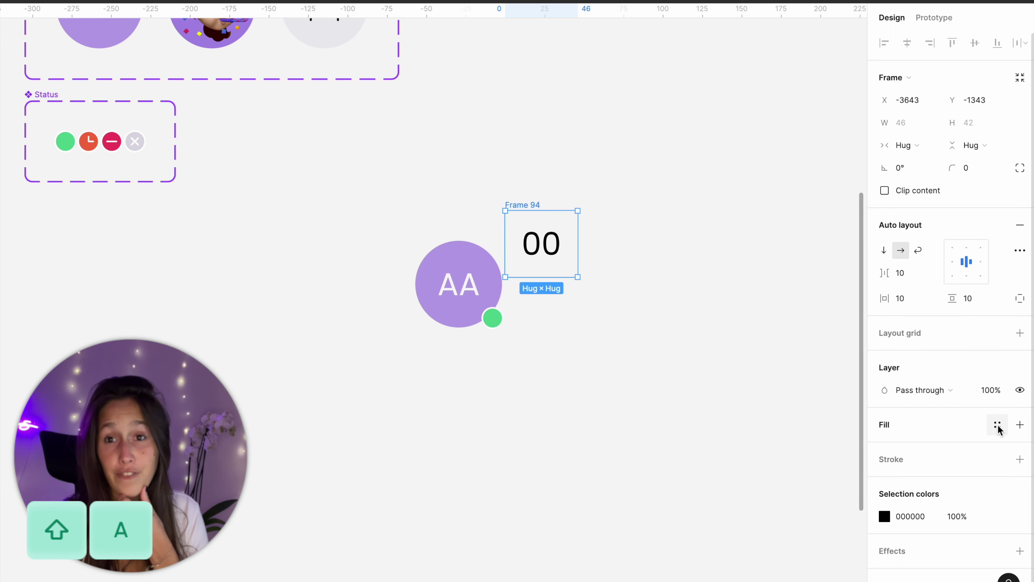
# - Fill the 00 frame with the Surface/Darker variable and its text with Greyscale/Text/Negative
pyautogui.click(998, 426)
pyautogui.scroll(-5, 804, 531)
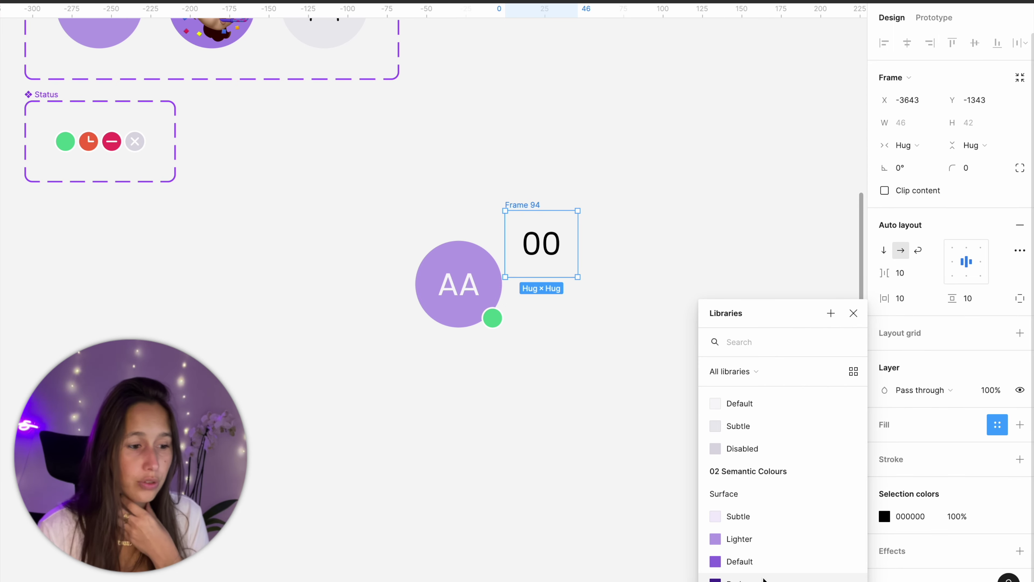
pyautogui.click(765, 579)
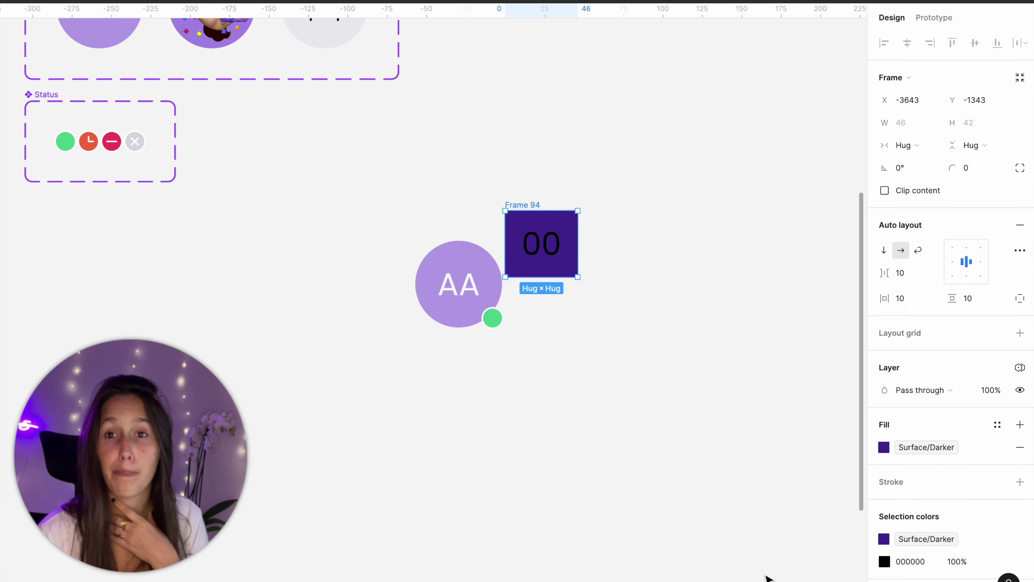
pyautogui.scroll(-3, 931, 513)
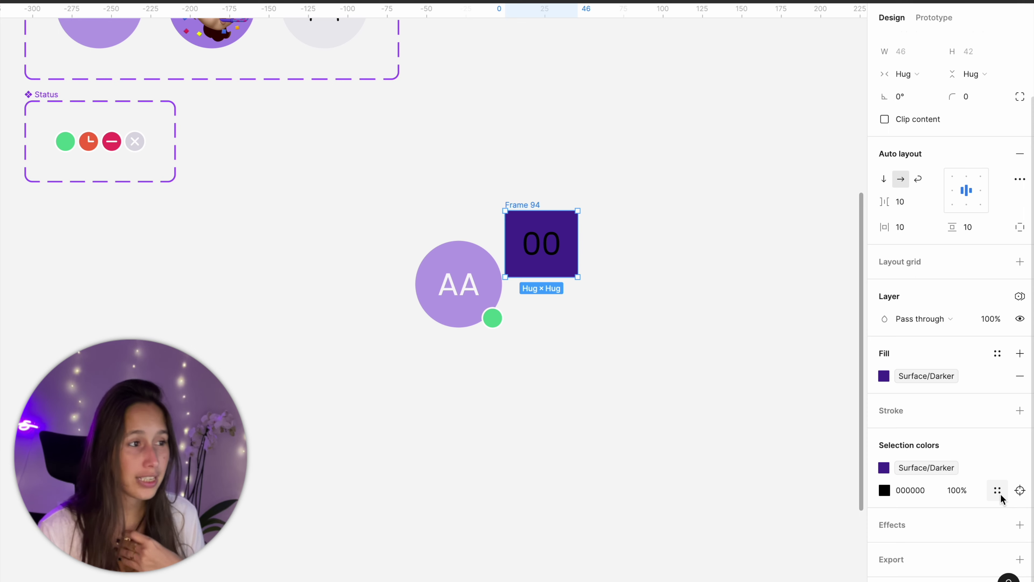
pyautogui.doubleClick(530, 244)
pyautogui.click(998, 294)
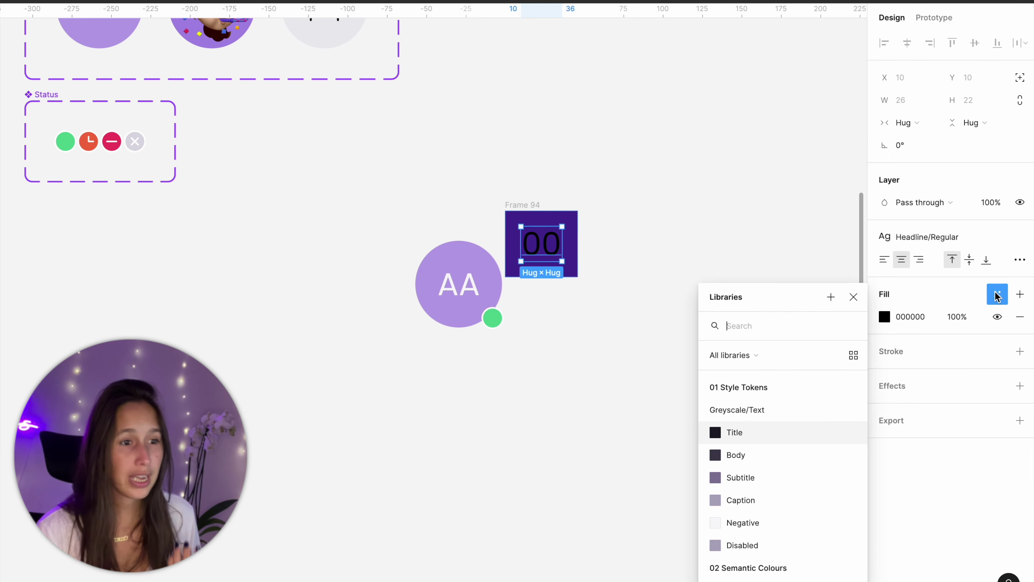
pyautogui.click(777, 525)
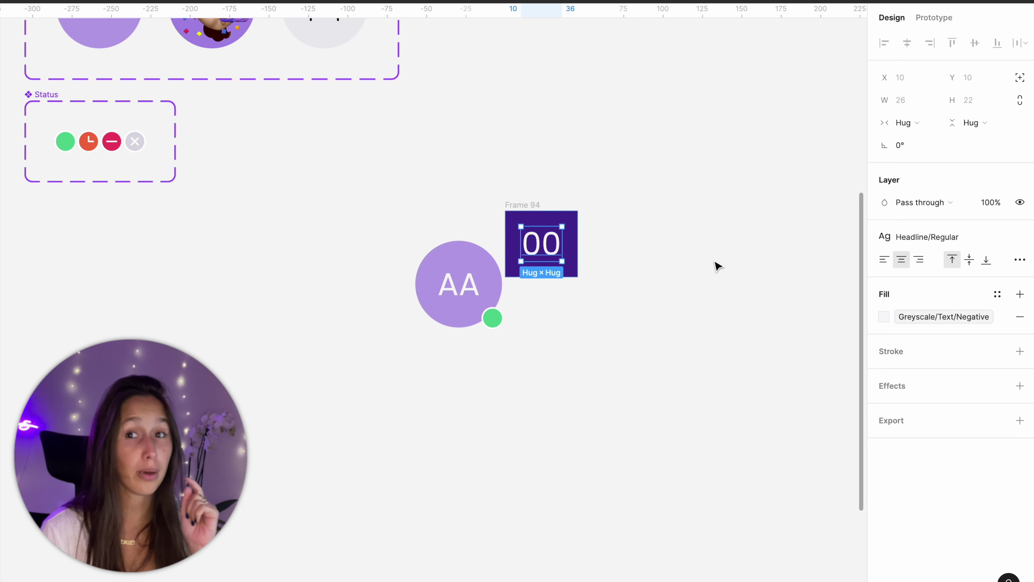
# - Apply the full radius variable to the corners of the 00 frame
pyautogui.press('Escape')
pyautogui.click(1001, 168)
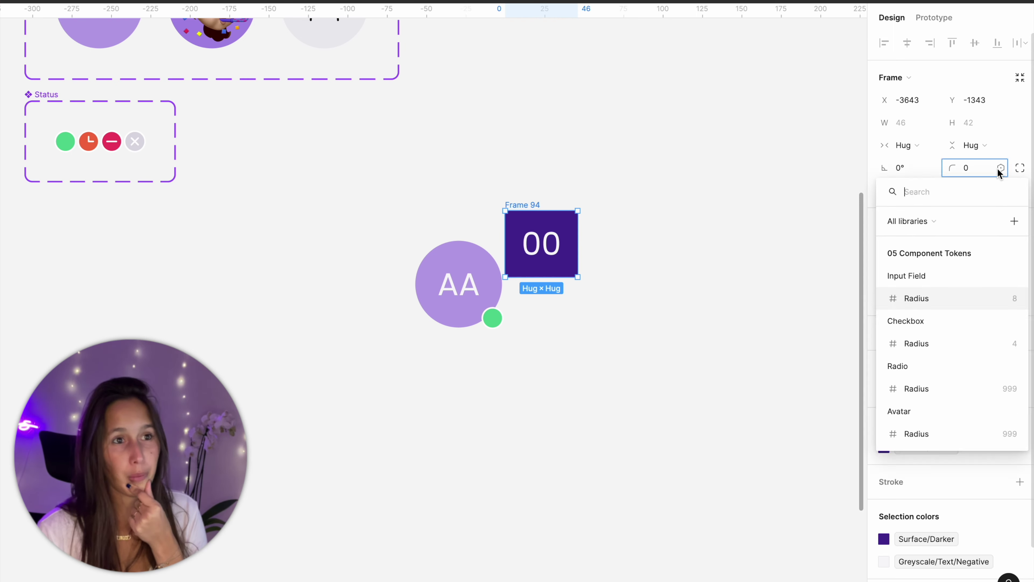
pyautogui.write('full')
pyautogui.press('Return')
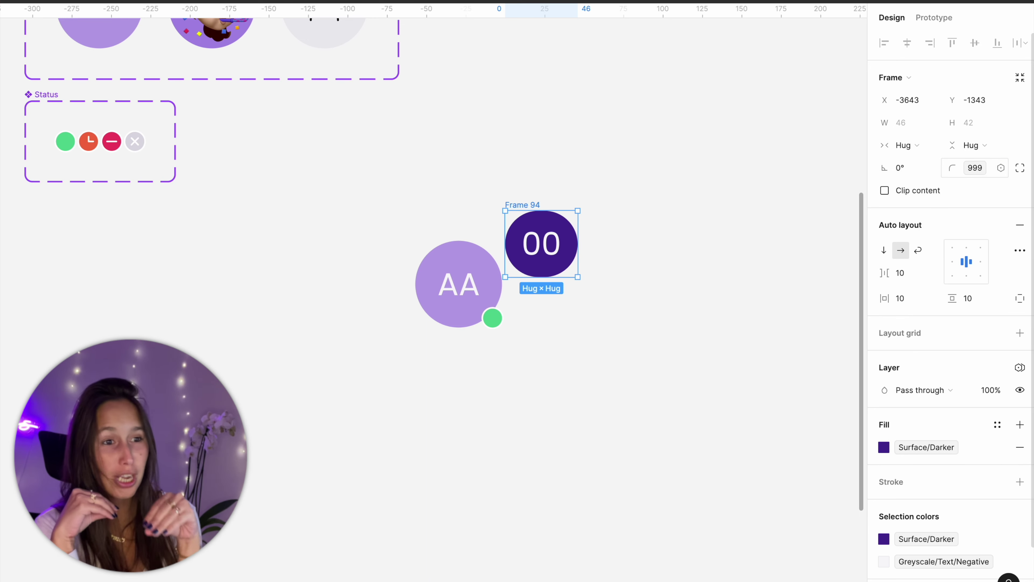
# - Apply the Caption/Regular text style to the 00 text inside the badge
pyautogui.press('Return')
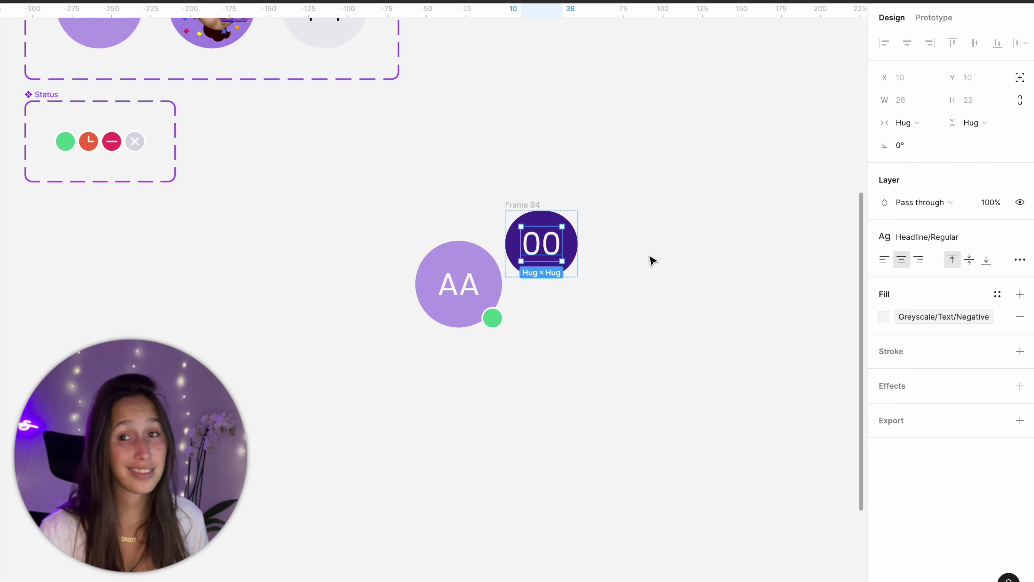
pyautogui.click(937, 237)
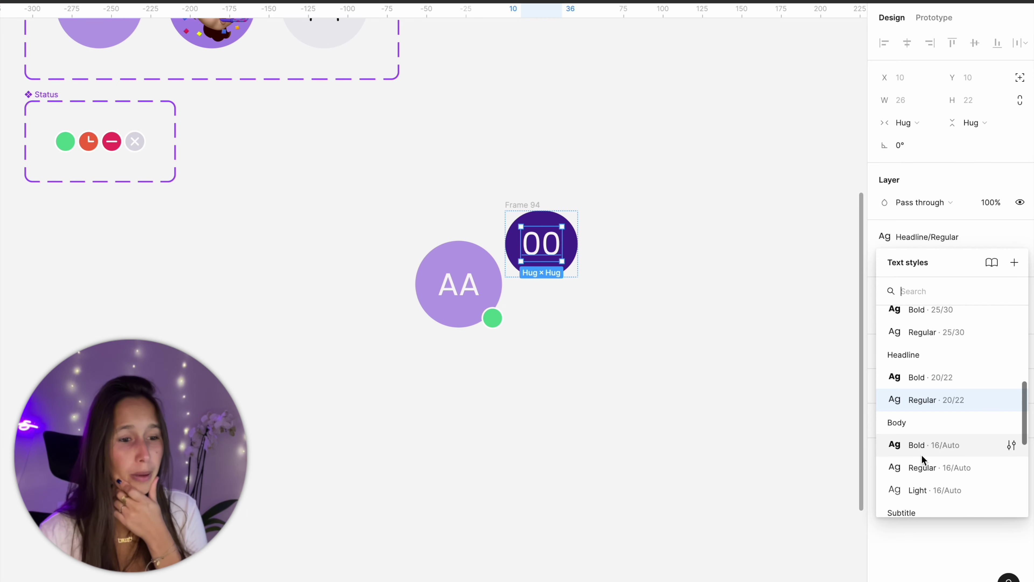
pyautogui.scroll(-5, 922, 454)
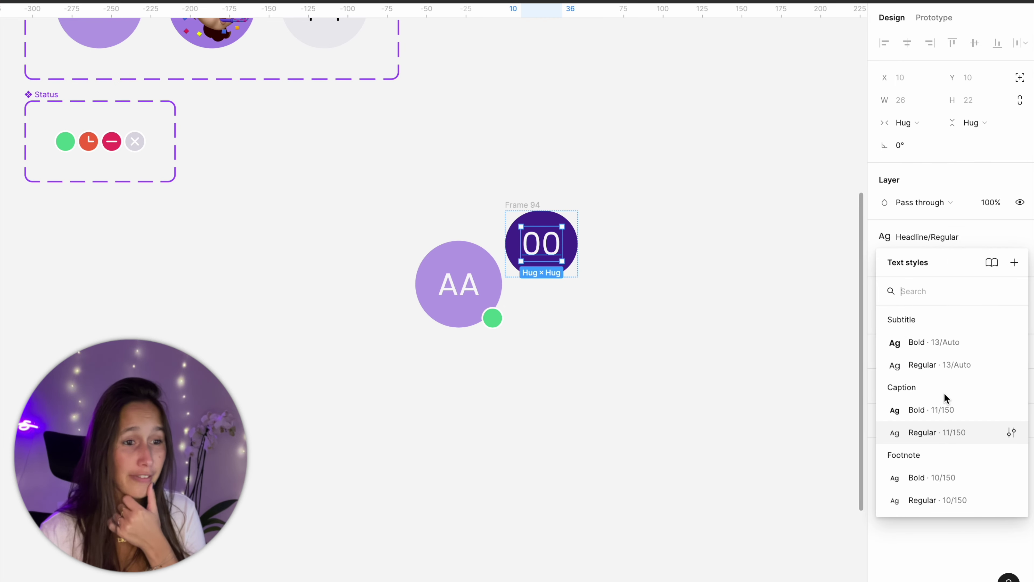
pyautogui.click(947, 365)
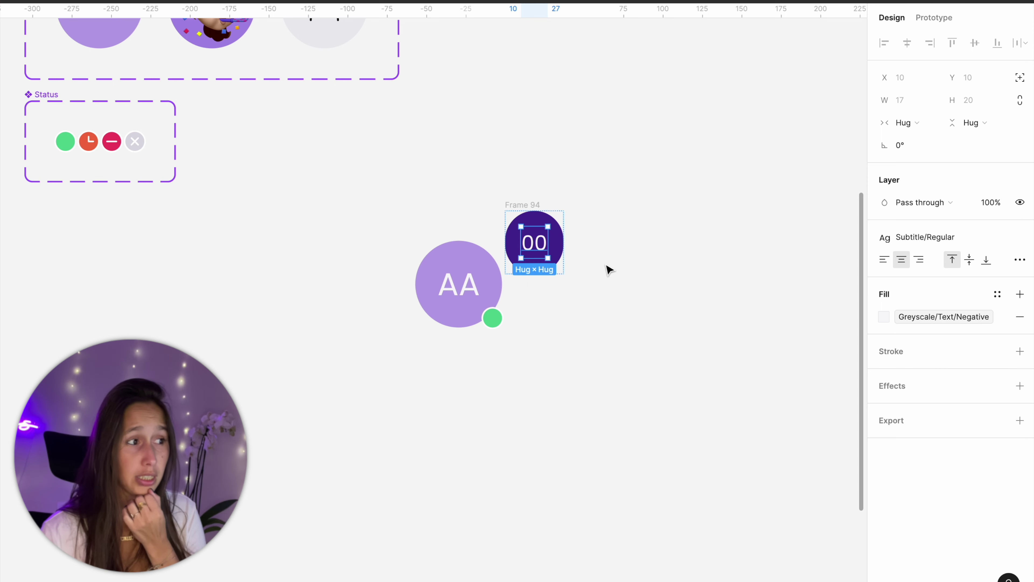
pyautogui.click(886, 238)
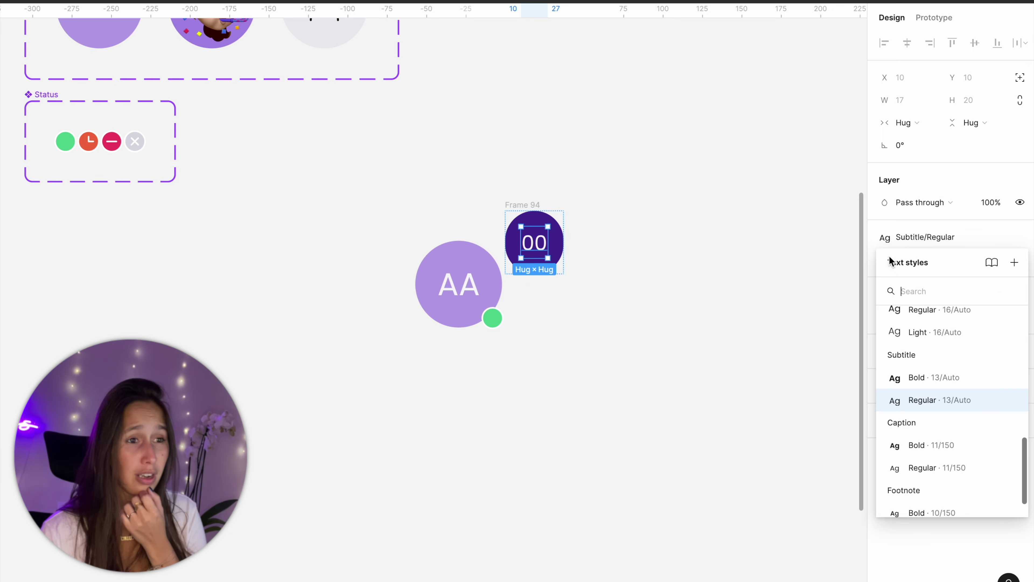
pyautogui.click(941, 469)
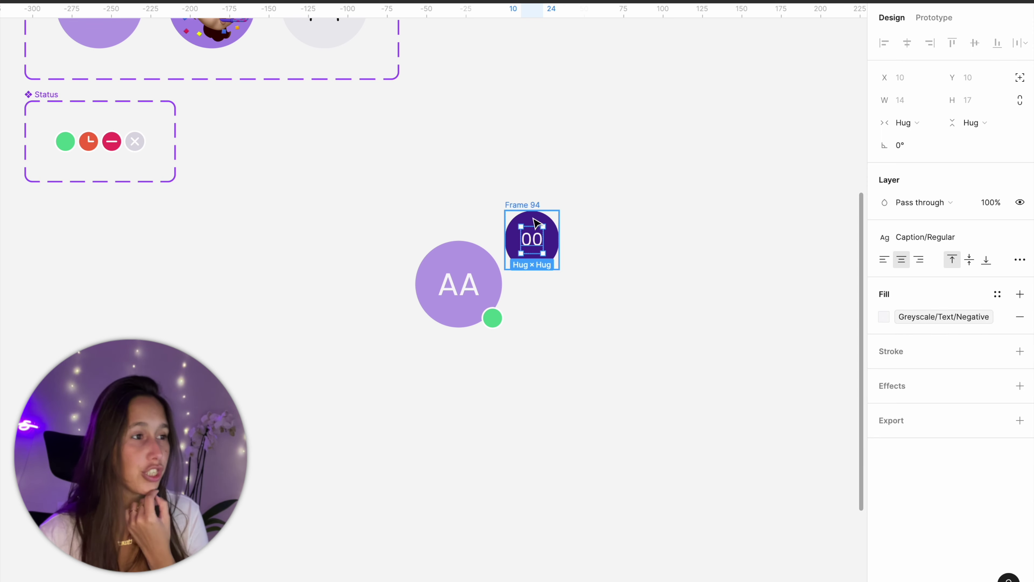
# - Set the 00 frame's vertical padding to 0 and its horizontal padding to 8
pyautogui.press('Escape')
pyautogui.click(965, 300)
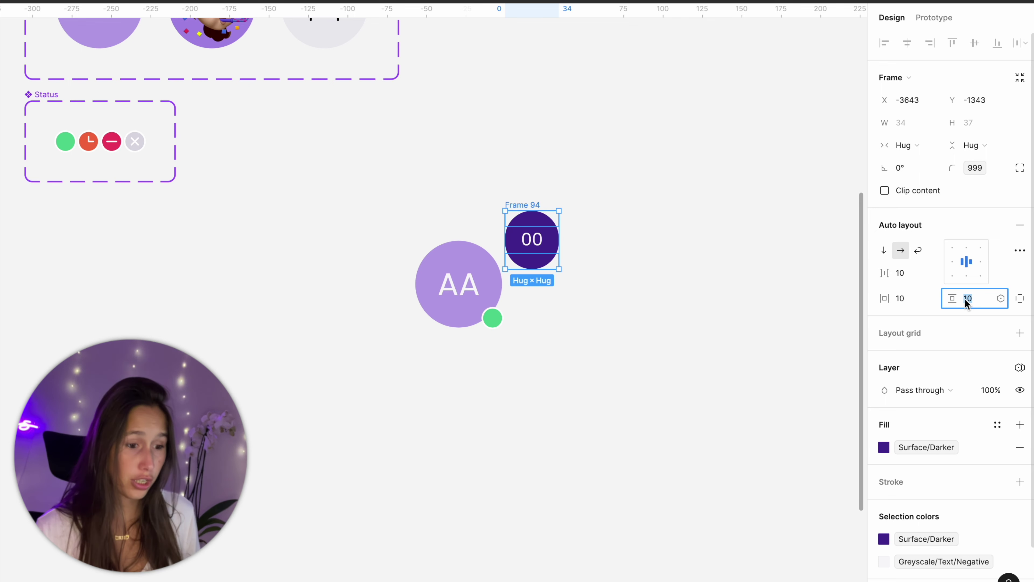
pyautogui.write('0')
pyautogui.press('Return')
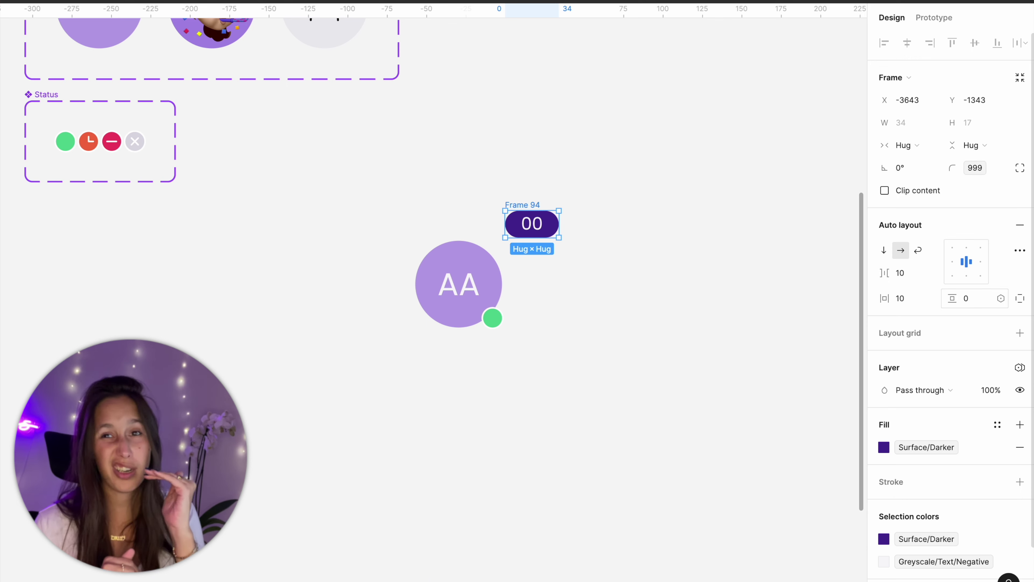
pyautogui.click(901, 298)
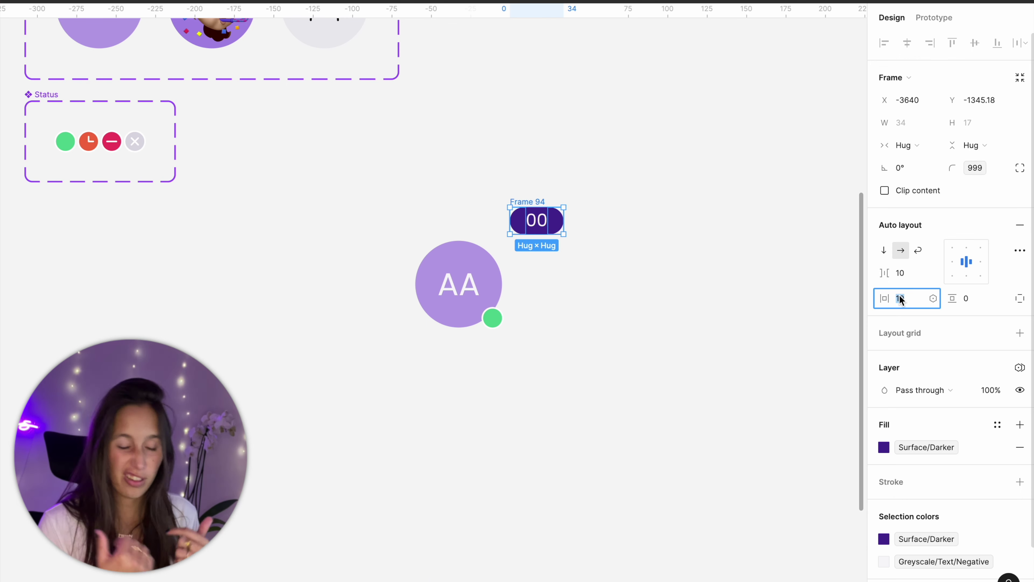
pyautogui.write('8')
pyautogui.press('Return')
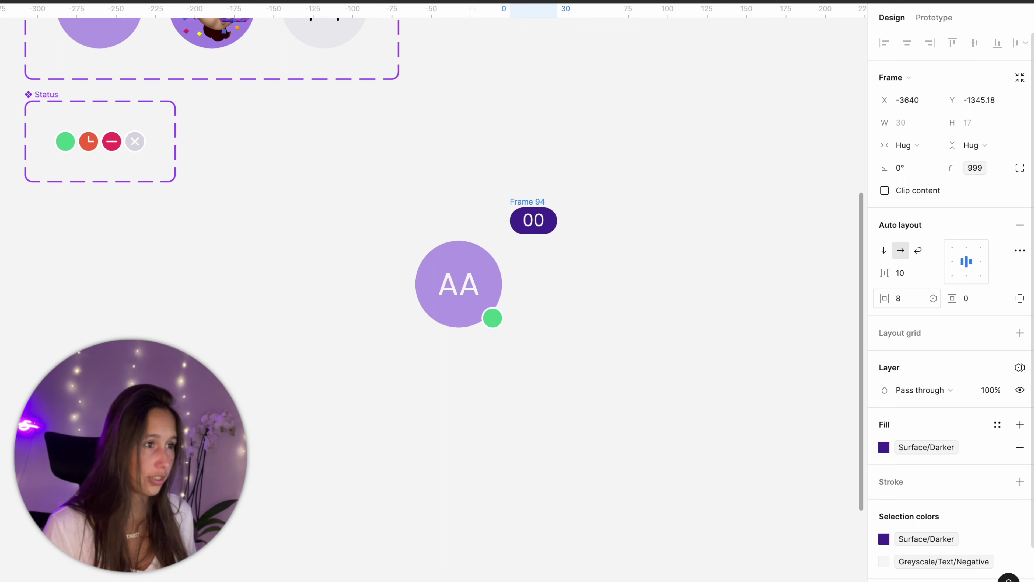
# - Rename the 00 frame as Notification and move it onto the upper-right edge of the avatar circle
pyautogui.doubleClick(523, 201)
pyautogui.write('Notification')
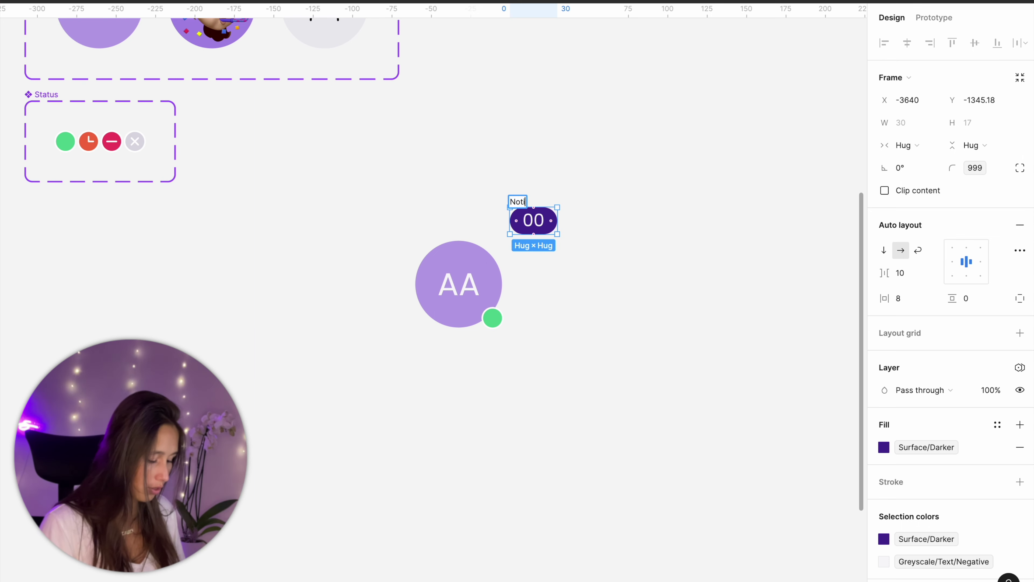
pyautogui.press('Return')
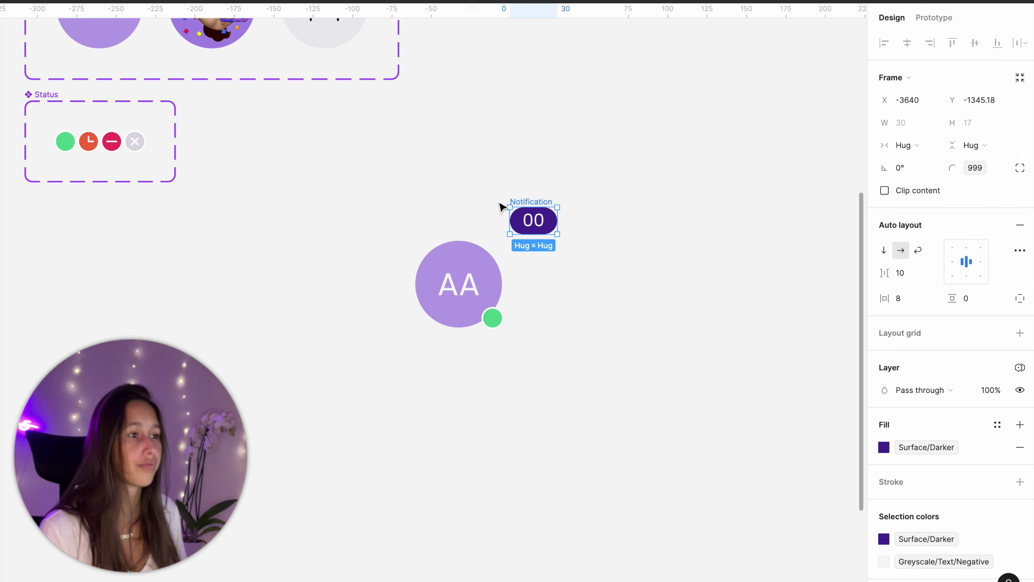
pyautogui.moveTo(537, 204); pyautogui.dragTo(496, 238)
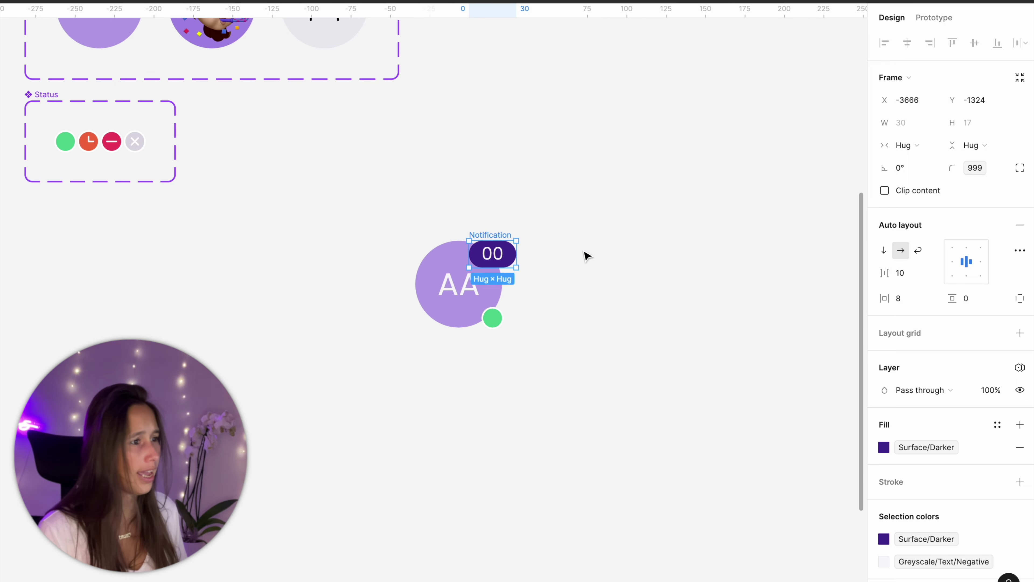
pyautogui.click(585, 254)
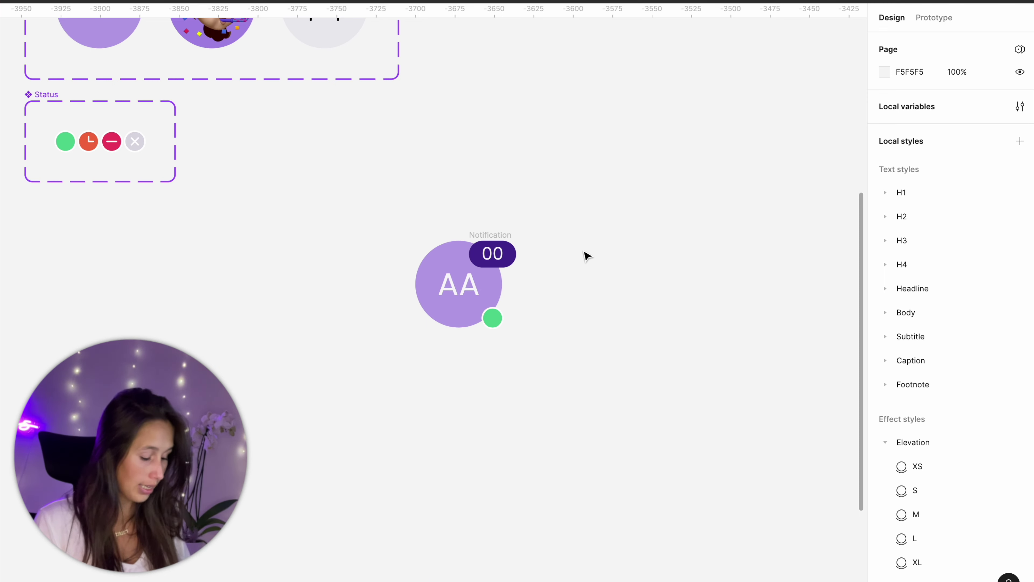
# - Add a text layer with a sample full name beside the avatar and left-align it
pyautogui.press('f')
pyautogui.click(571, 264)
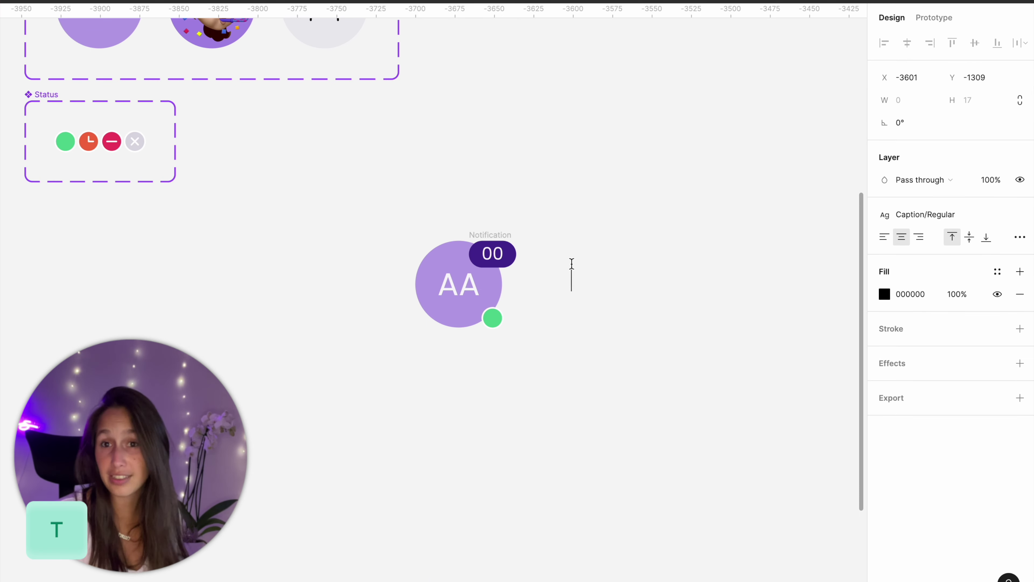
pyautogui.write('Anna ')
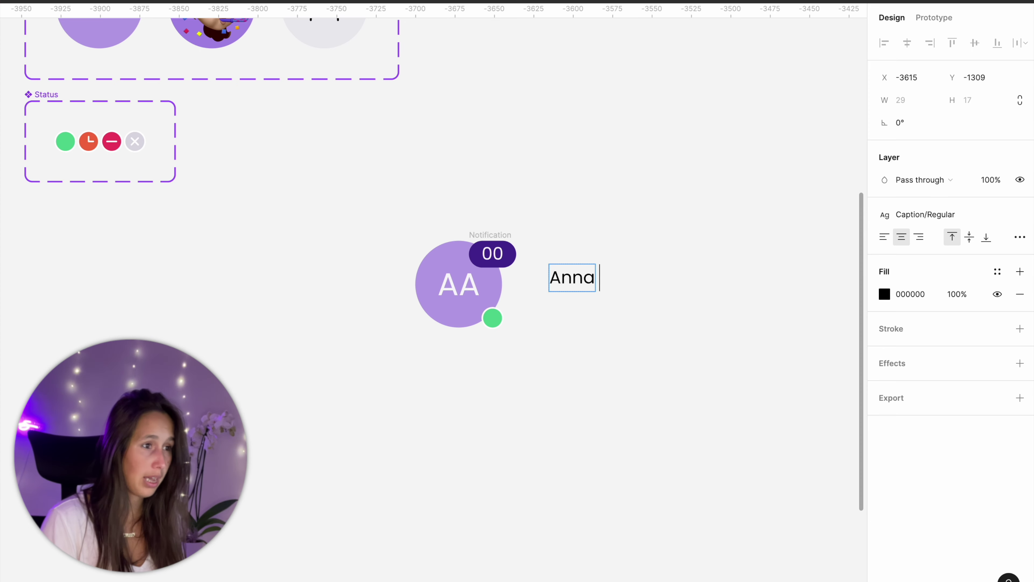
pyautogui.write('Aloha')
pyautogui.press('Escape')
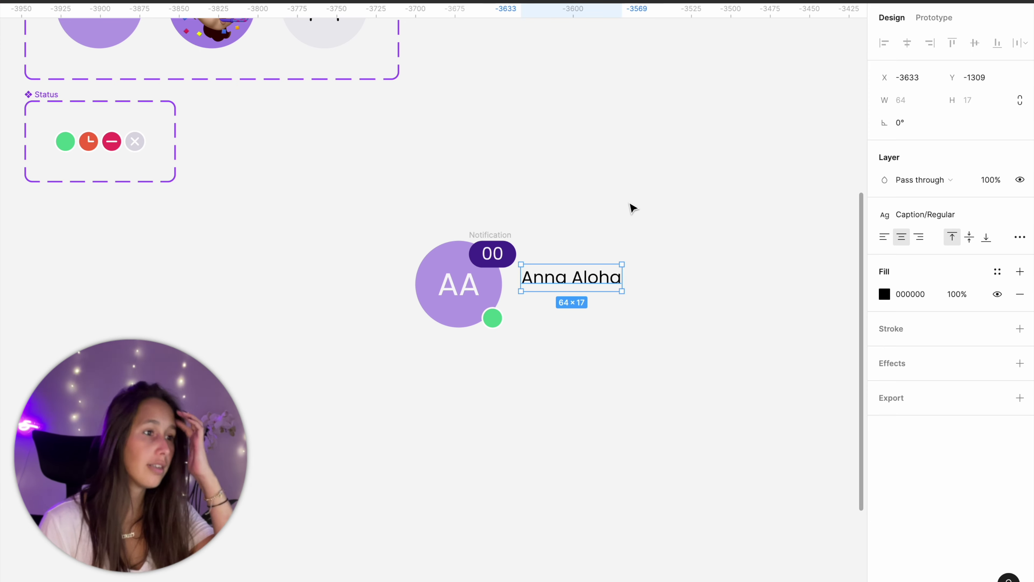
pyautogui.click(883, 237)
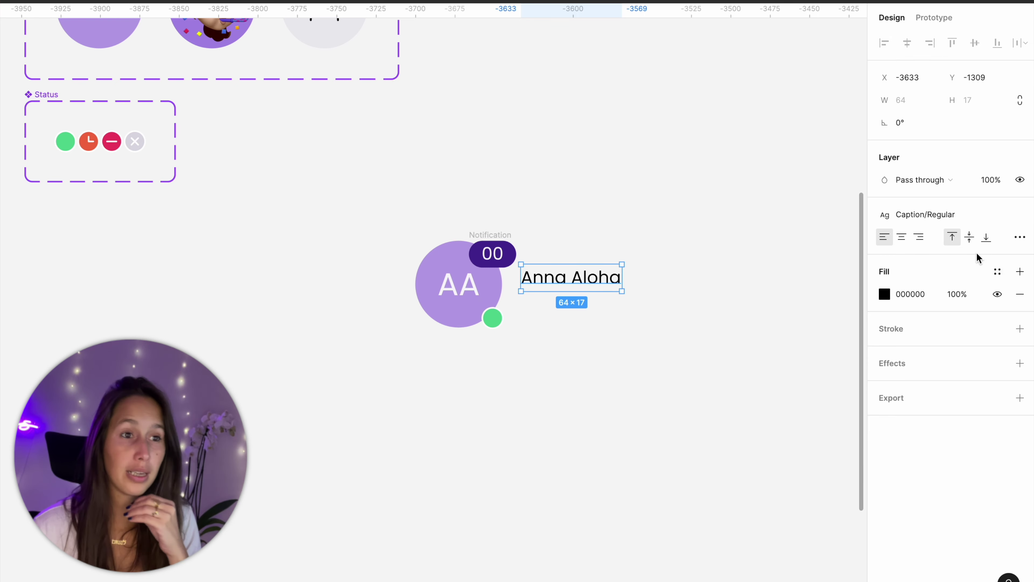
# - Apply the Body/Regular text style to the name text
pyautogui.click(941, 214)
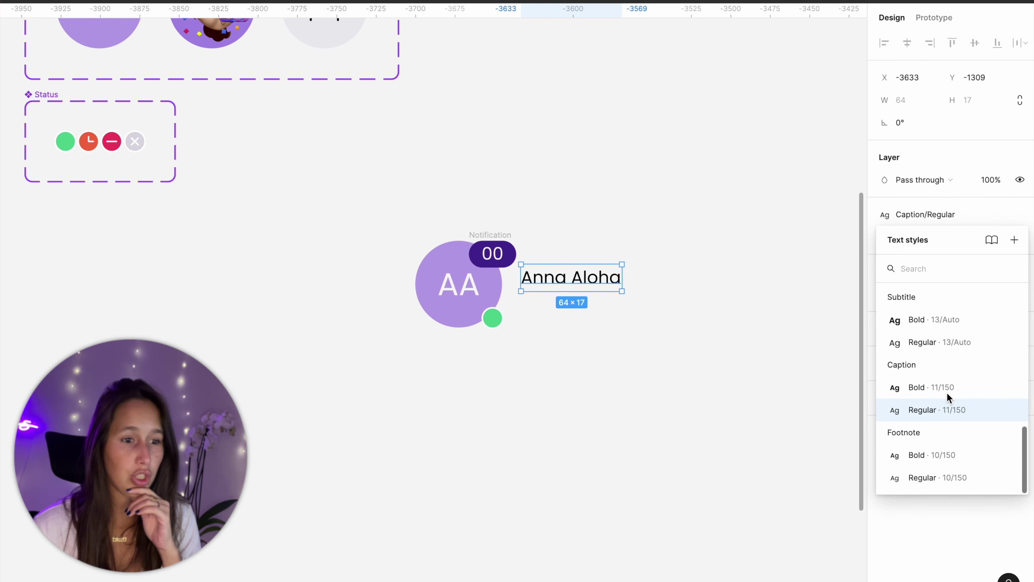
pyautogui.scroll(6, 947, 392)
pyautogui.scroll(-1, 949, 426)
pyautogui.scroll(-3, 950, 434)
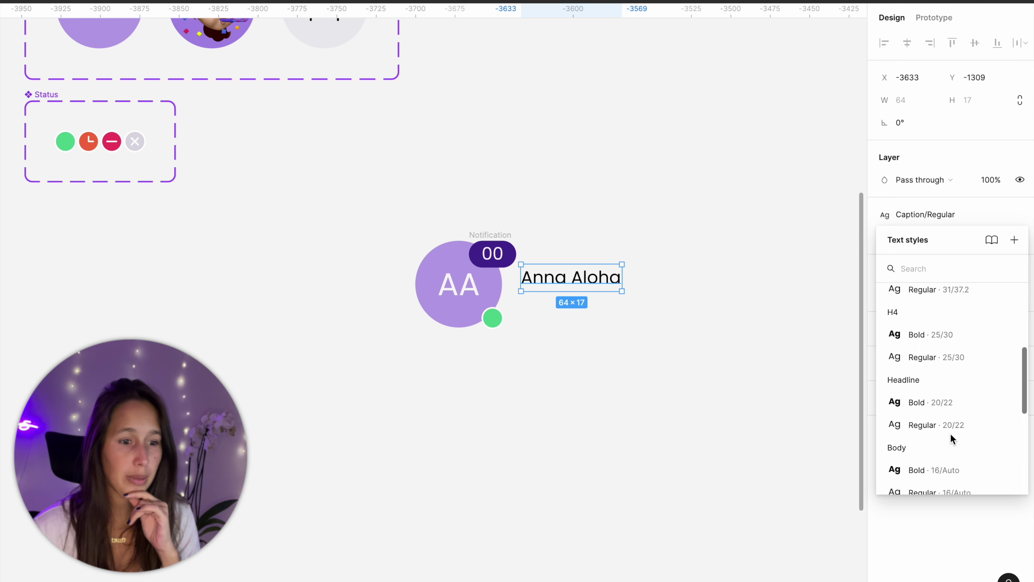
pyautogui.click(942, 484)
# - Duplicate the name text below itself, change the copy to "online" and move it up close beneath the name
pyautogui.scroll(2, 558, 366)
pyautogui.scroll(-1, 547, 343)
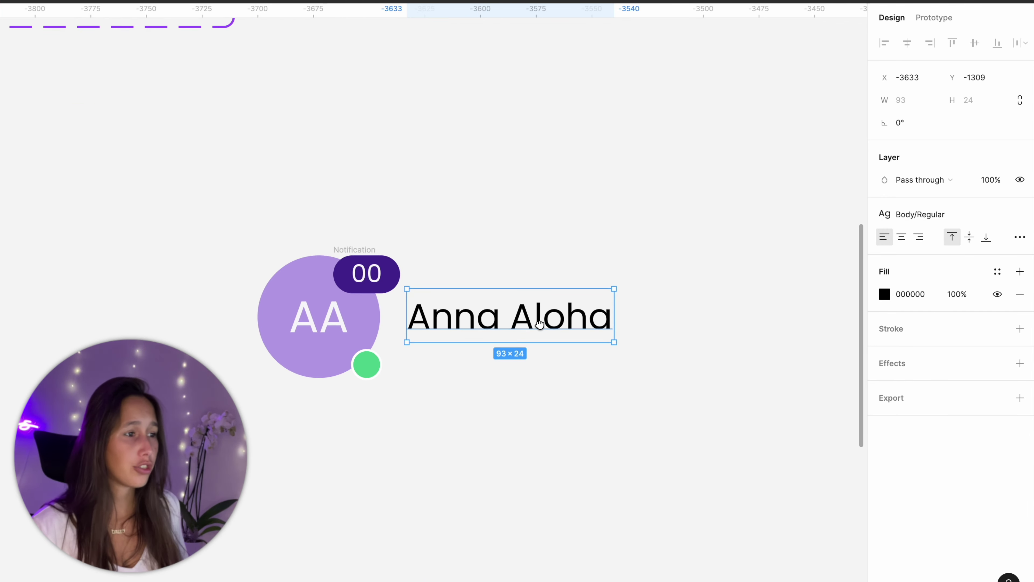
pyautogui.moveTo(545, 315); pyautogui.dragTo(548, 377)
pyautogui.doubleClick(547, 369)
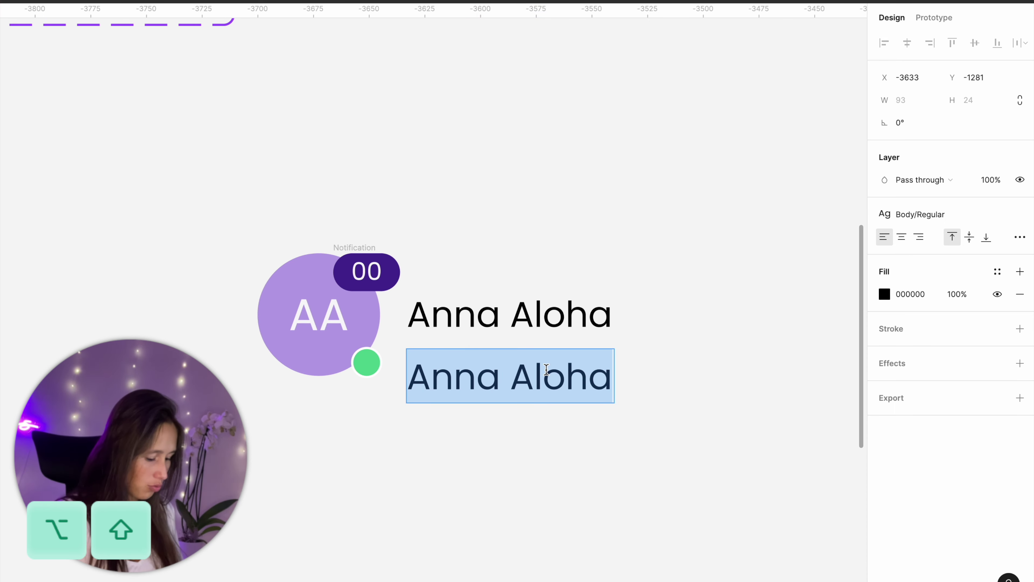
pyautogui.write('online')
pyautogui.press('Escape')
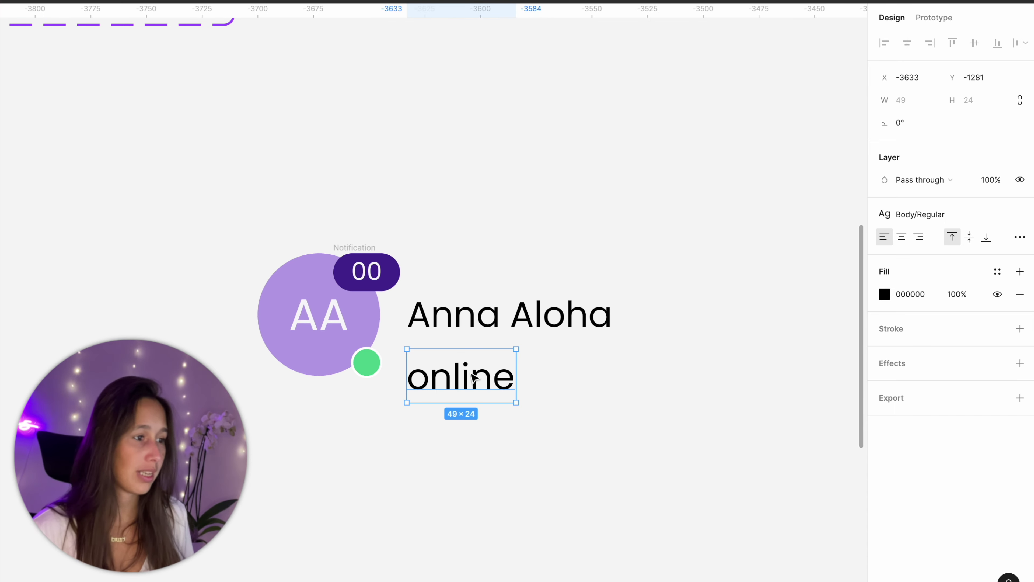
pyautogui.moveTo(475, 377); pyautogui.dragTo(473, 360)
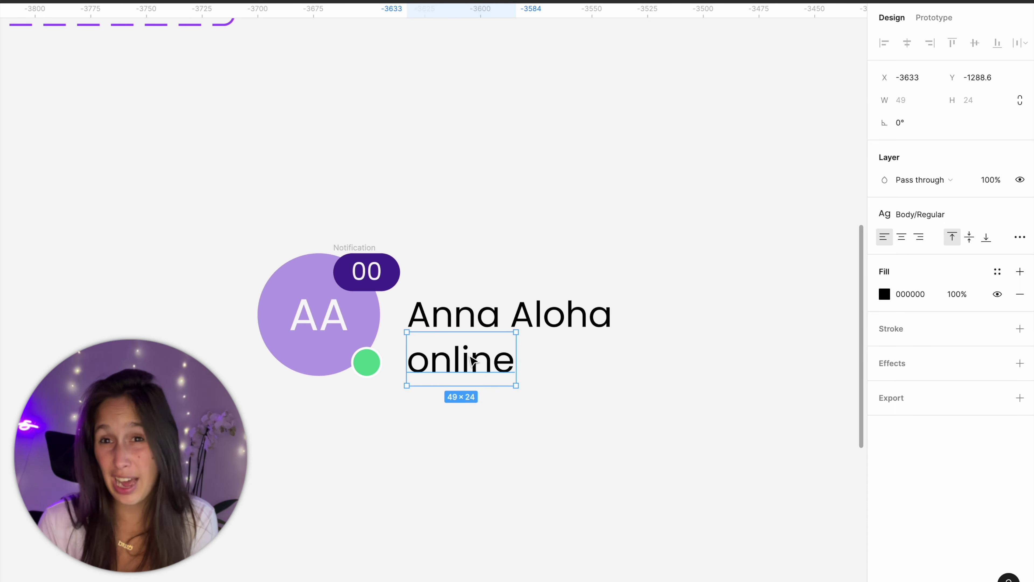
# - Apply the Subtitle/Regular text style and the Greyscale/Text/Subtitle fill to the "online" text
pyautogui.click(940, 222)
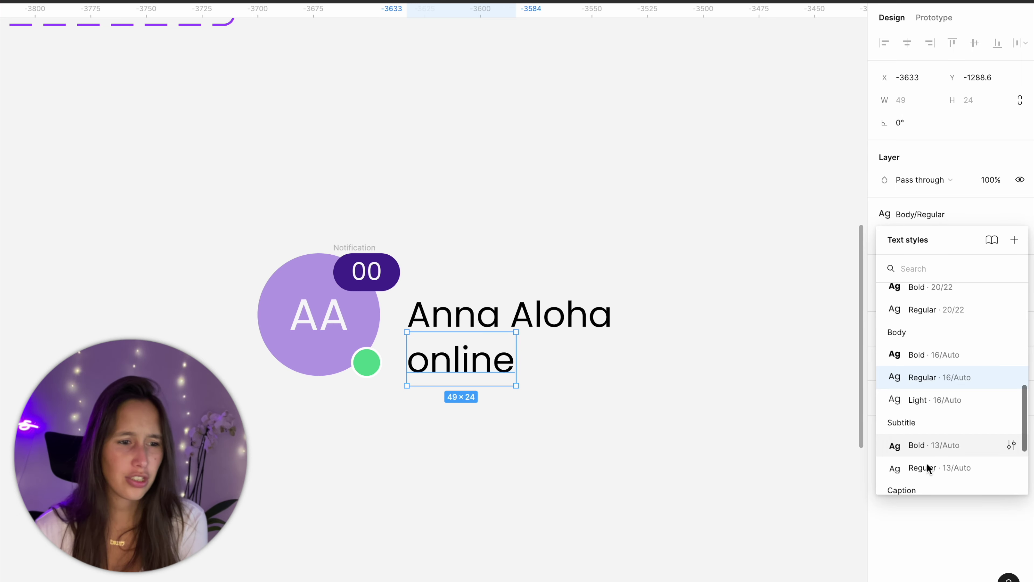
pyautogui.click(940, 457)
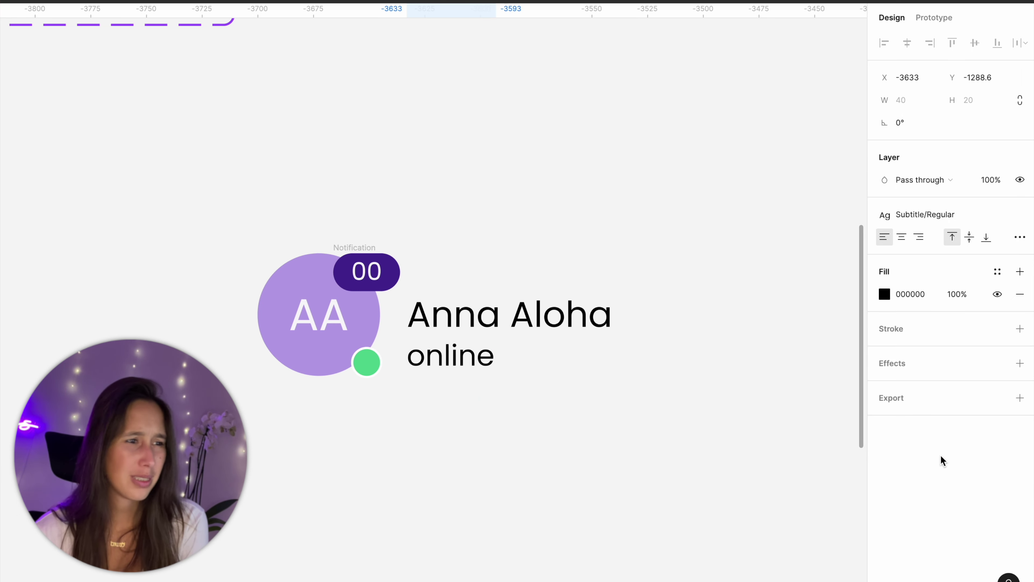
pyautogui.click(997, 272)
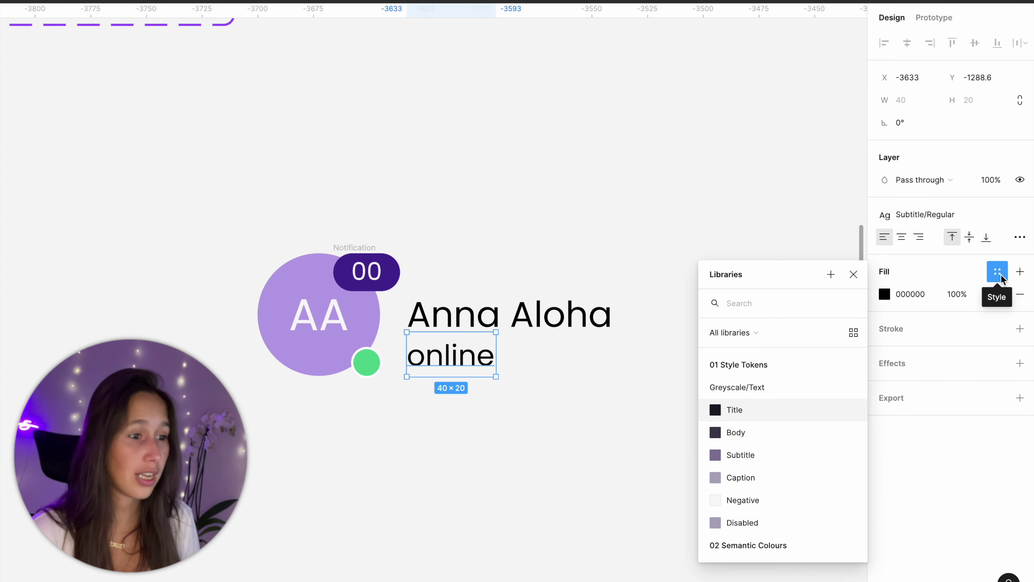
pyautogui.click(769, 455)
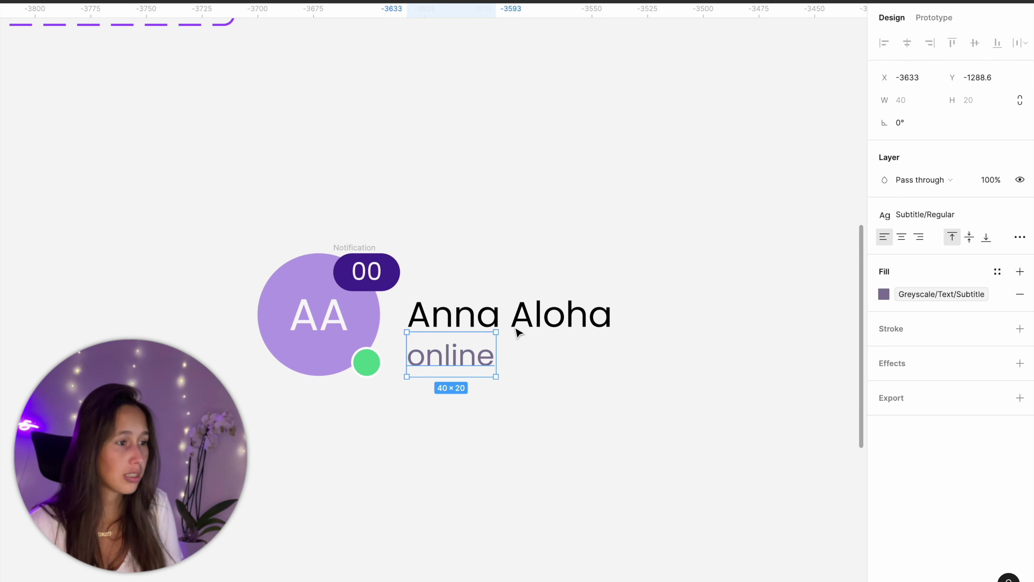
# - Apply the Greyscale/Text/Body colour to the name text
pyautogui.click(518, 328)
pyautogui.click(998, 271)
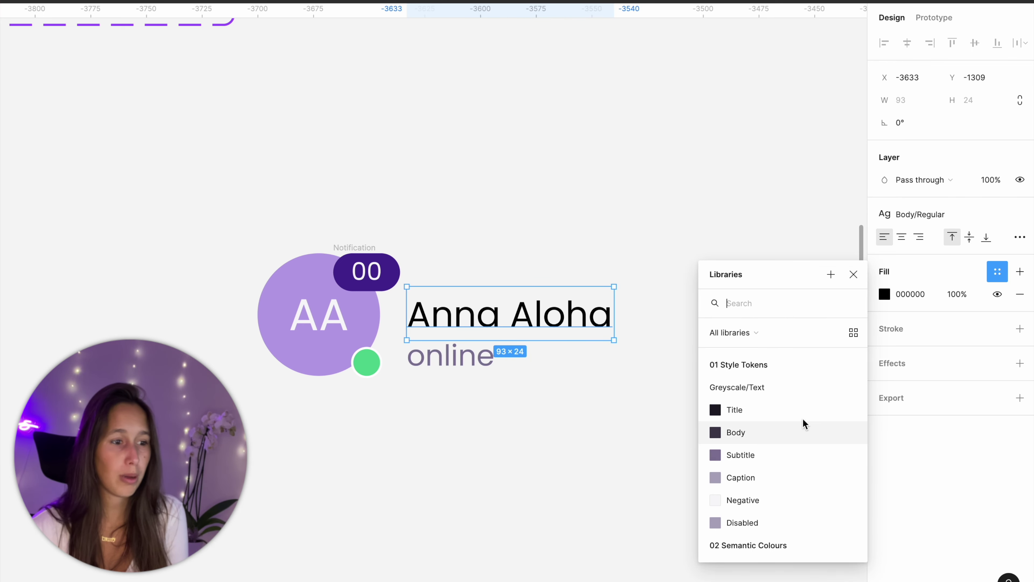
pyautogui.click(804, 432)
pyautogui.click(474, 390)
# - Wrap the name and "online" texts in a vertical auto layout frame, rename it Text and position it beside the avatar
pyautogui.scroll(5, 440, 351)
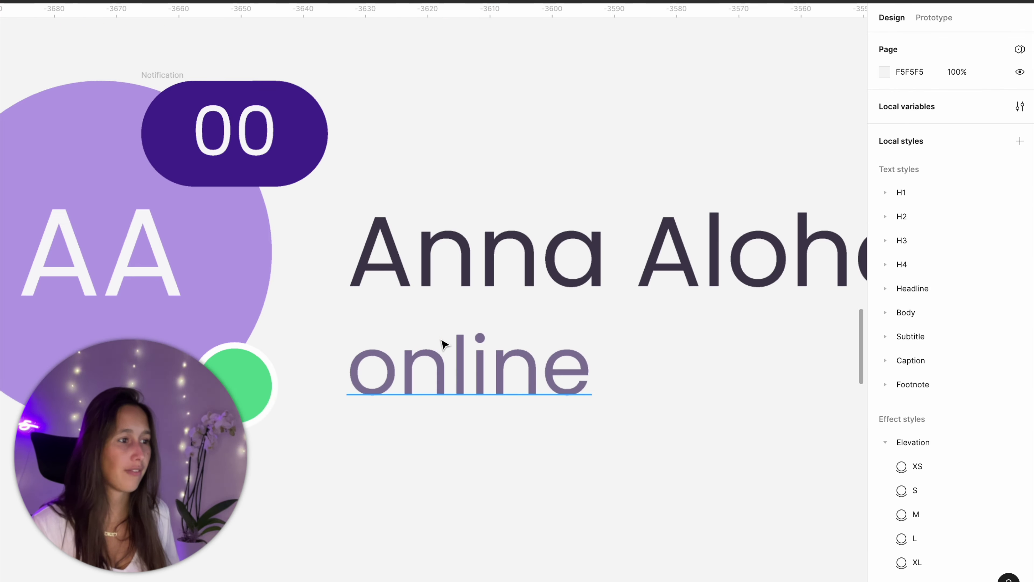
pyautogui.scroll(5, 456, 351)
pyautogui.scroll(-4, 514, 372)
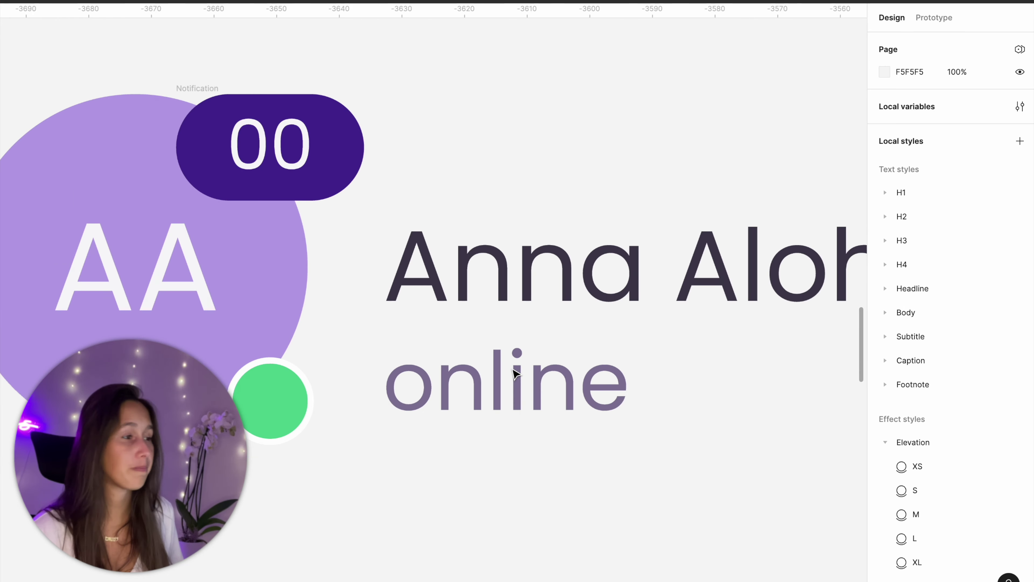
pyautogui.scroll(-3, 514, 371)
pyautogui.click(522, 399)
pyautogui.keyDown('shift'); pyautogui.click(529, 325); pyautogui.keyUp('shift')
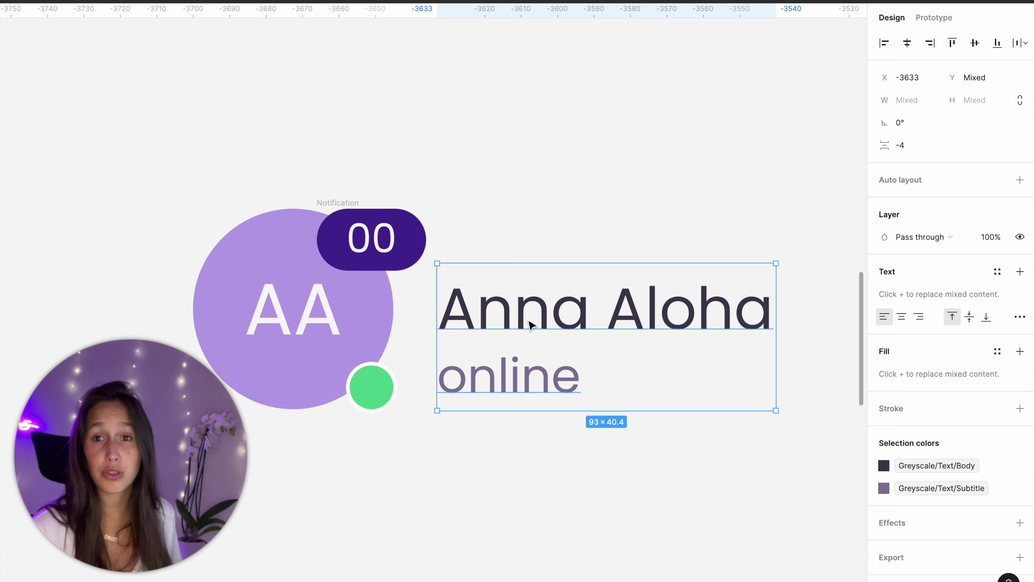
pyautogui.hotkey('shift', 'a')
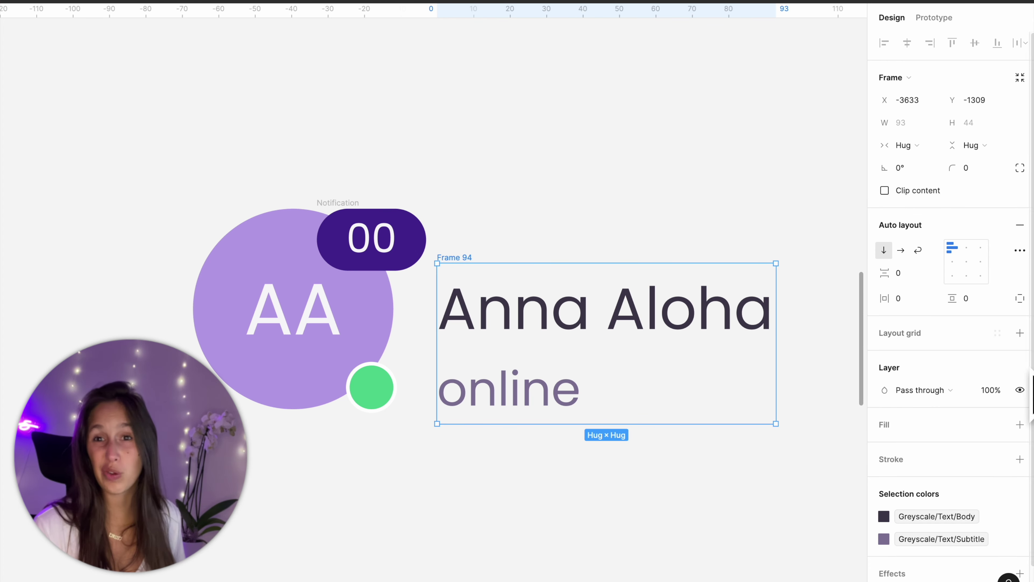
pyautogui.moveTo(439, 261); pyautogui.dragTo(490, 202)
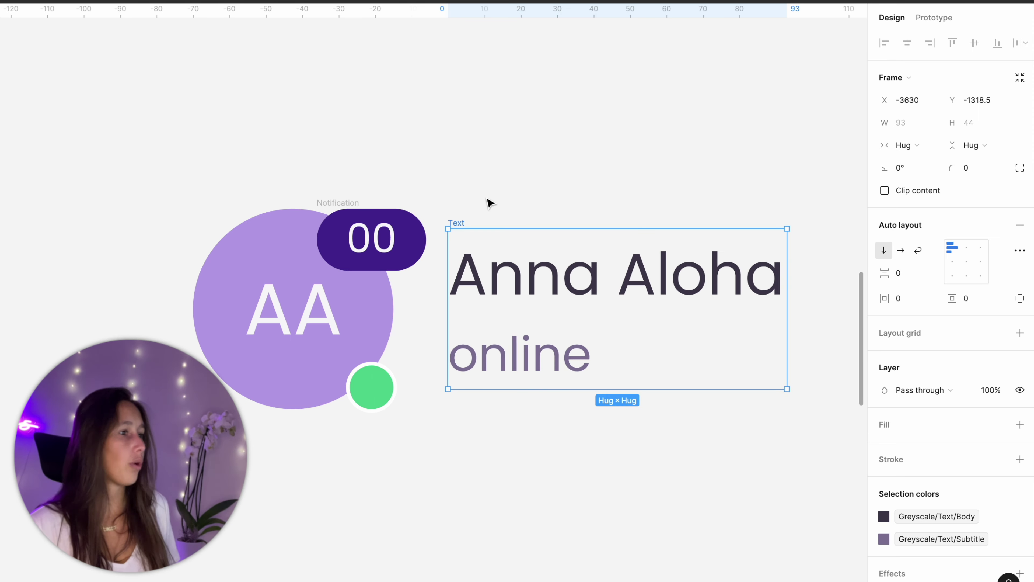
pyautogui.click(490, 202)
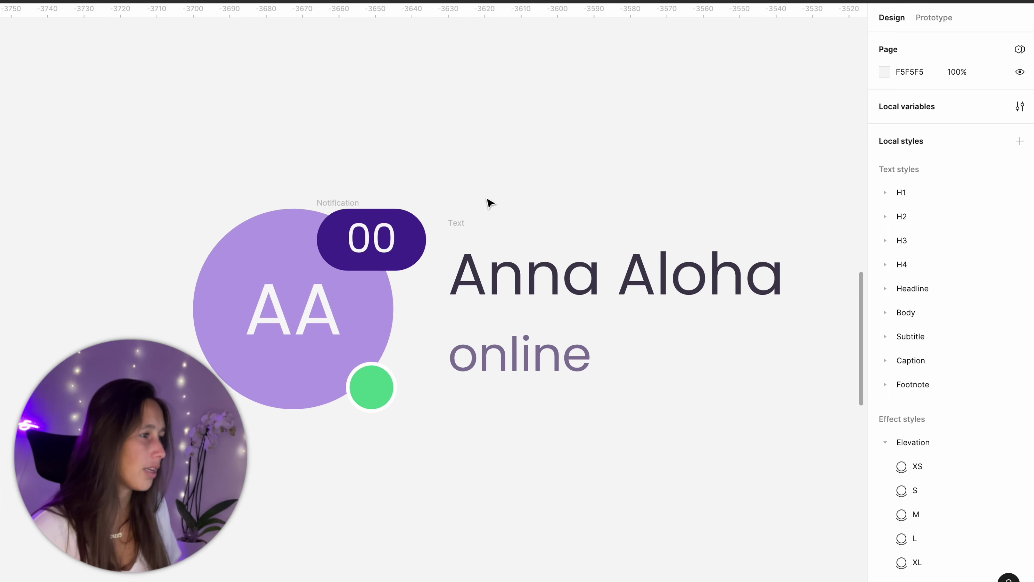
pyautogui.moveTo(180, 176); pyautogui.dragTo(436, 442)
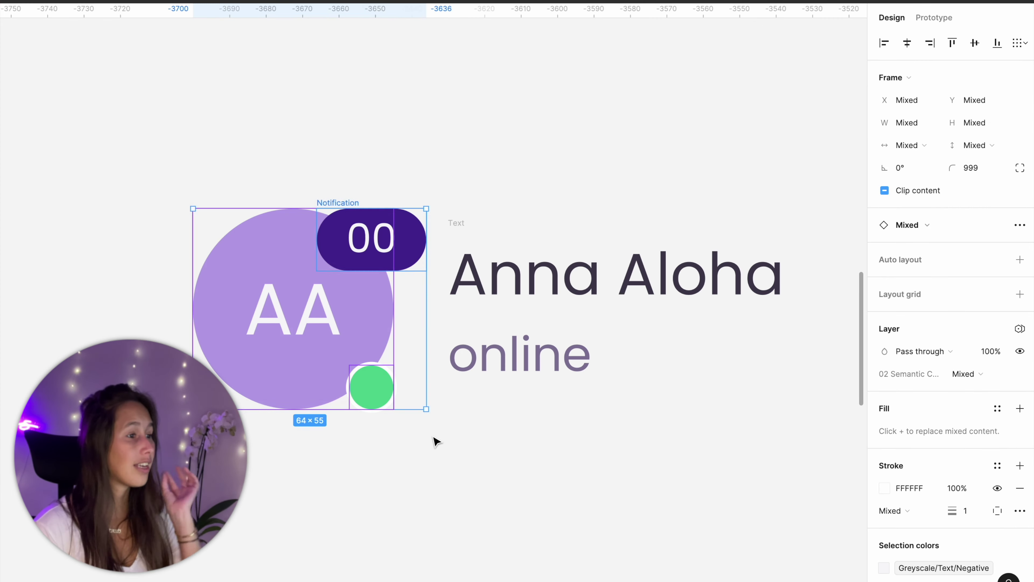
pyautogui.click(436, 442)
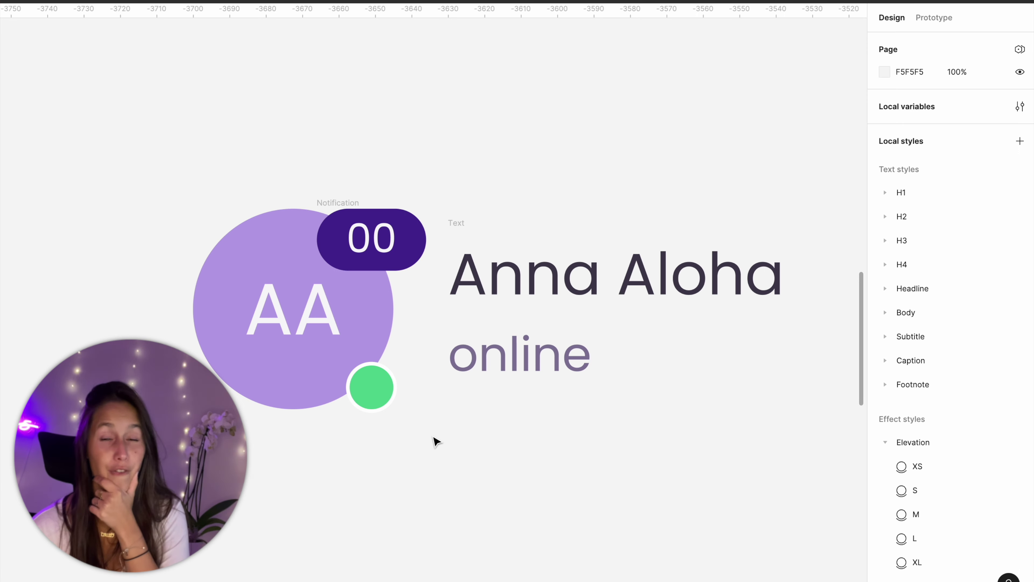
# - Wrap the Avatar Face instance in a frame and rename the frame as Avatar Elements
pyautogui.click(250, 236)
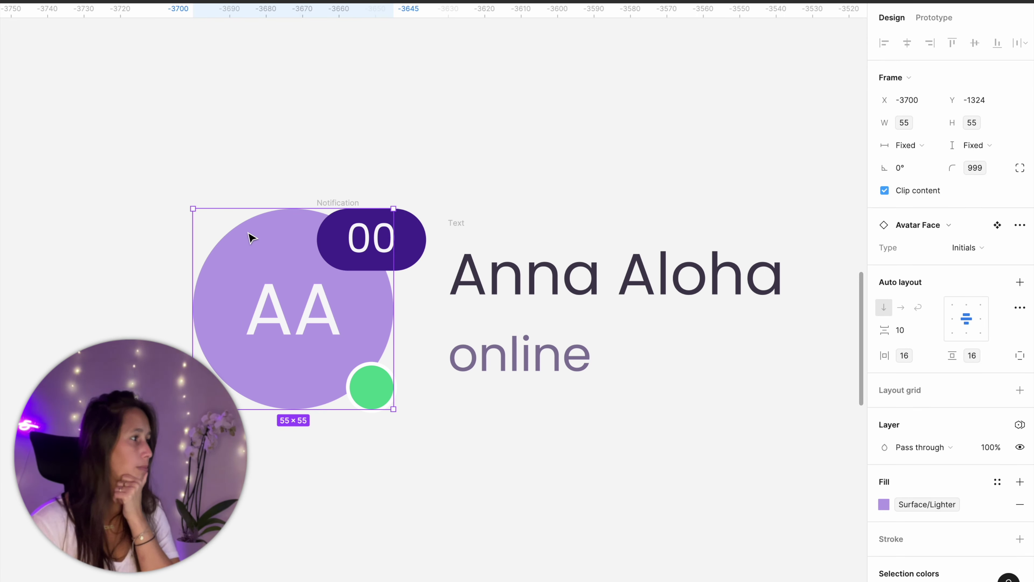
pyautogui.rightClick(251, 238)
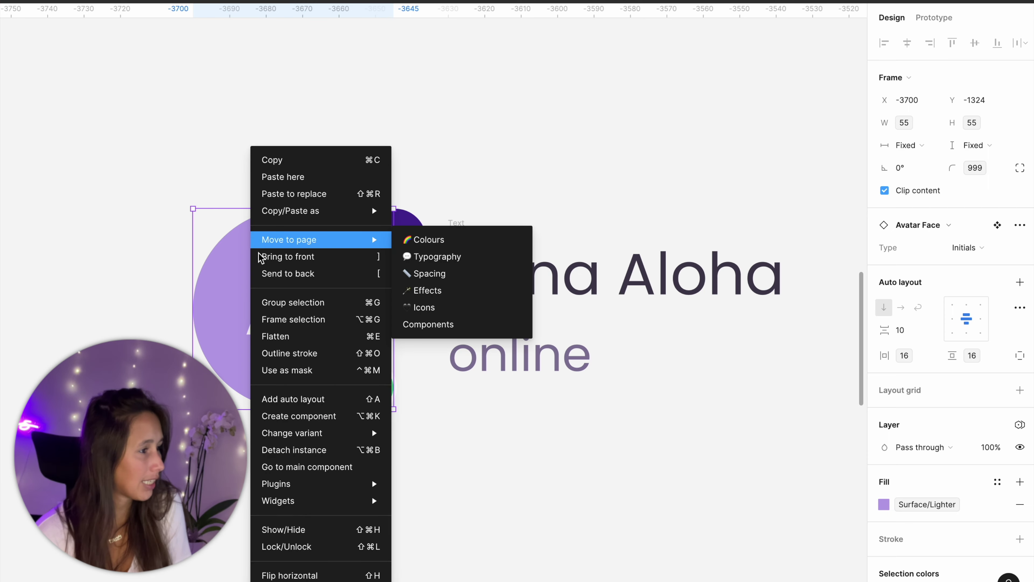
pyautogui.click(288, 321)
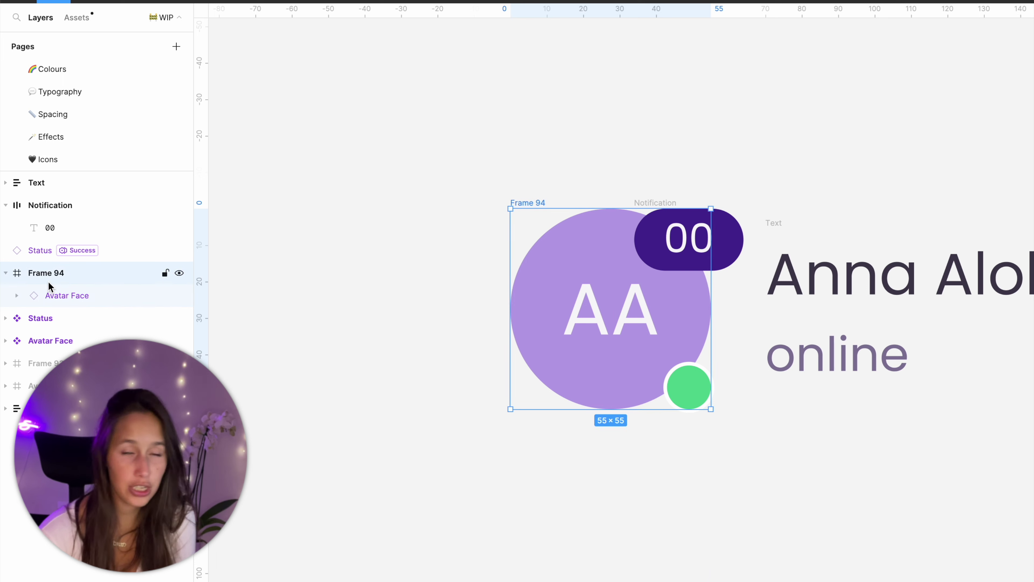
pyautogui.doubleClick(48, 282)
pyautogui.press('BackSpace')
pyautogui.write('A')
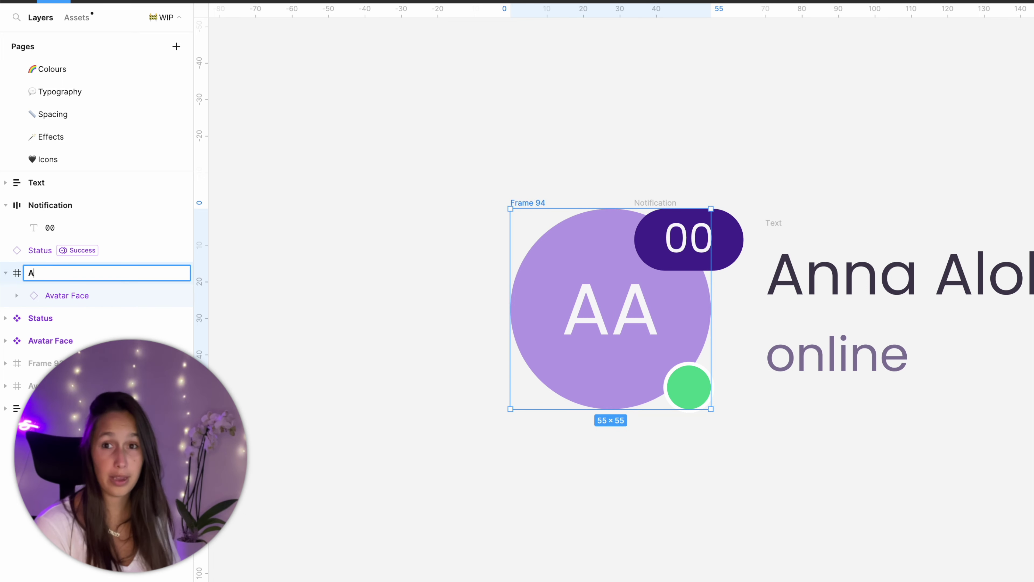
pyautogui.write('vatar Element')
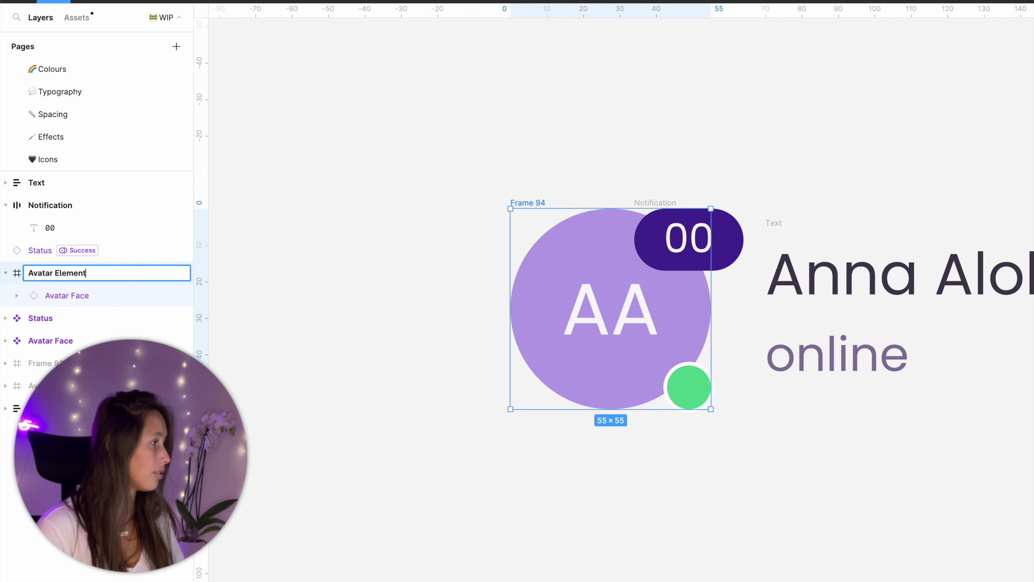
pyautogui.write('s')
pyautogui.press('Return')
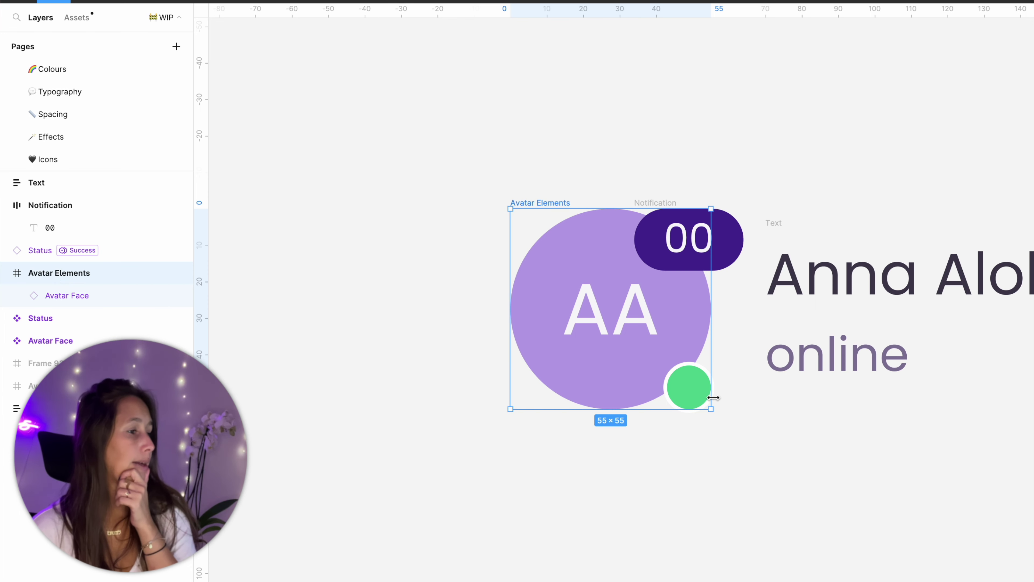
# - Nest the Status and Notification layers inside the Avatar Elements frame and give that frame a black stroke
pyautogui.click(707, 394)
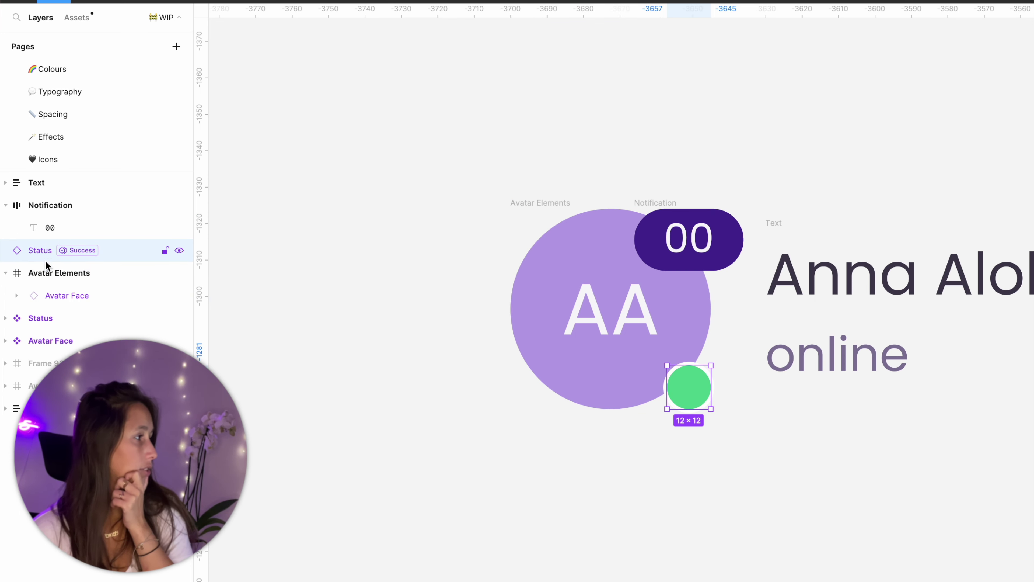
pyautogui.moveTo(45, 264); pyautogui.dragTo(46, 273)
pyautogui.moveTo(47, 206); pyautogui.dragTo(74, 272)
pyautogui.click(62, 274)
pyautogui.press('Escape')
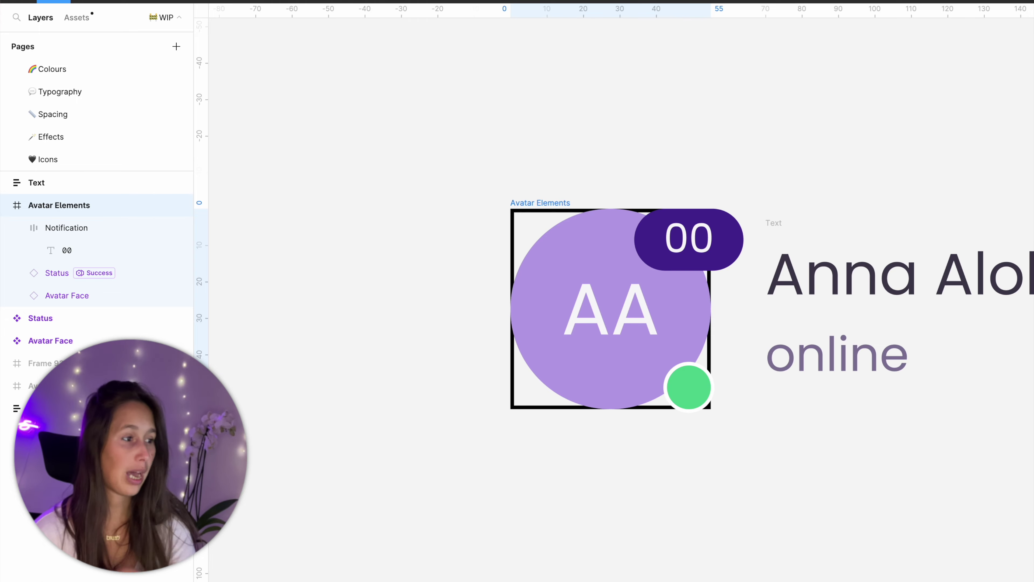
# - Align the Status instance to the bottom and right of the Avatar Elements frame, so its constraints are Right and Bottom
pyautogui.click(29, 279)
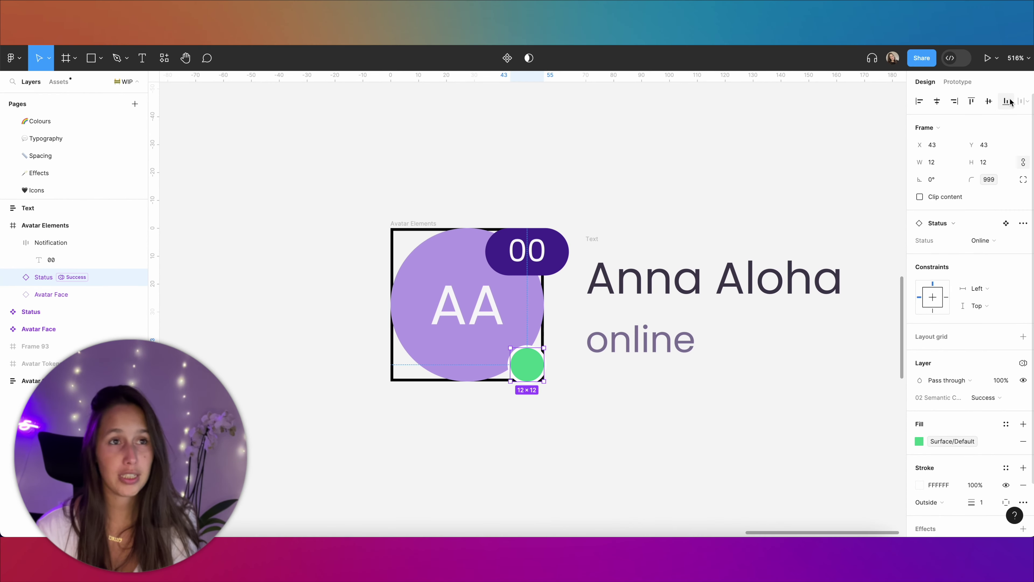
pyautogui.click(1007, 101)
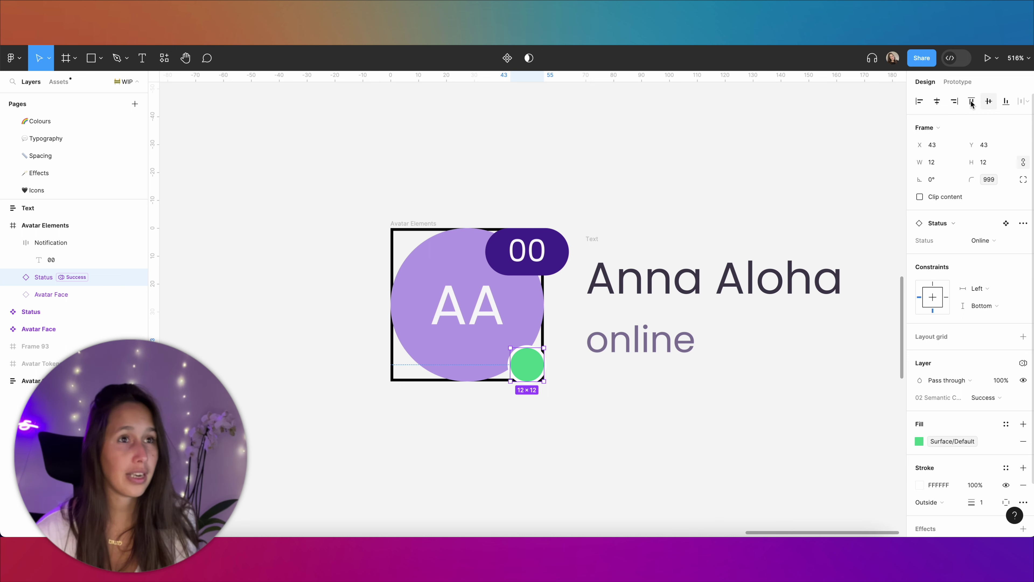
pyautogui.click(957, 103)
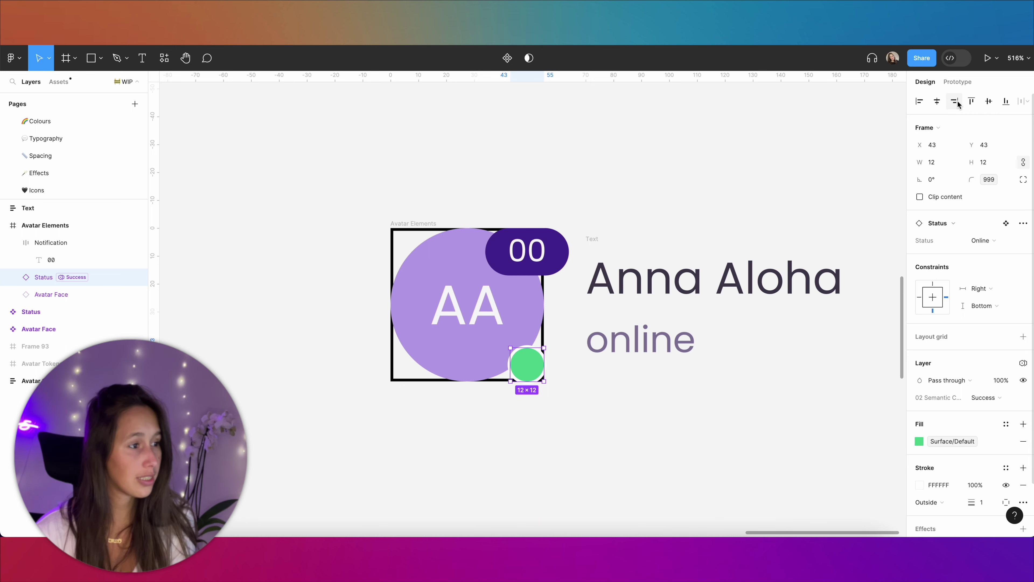
# - Align the Notification badge to the right of the Avatar Elements frame and remove that frame's black stroke
pyautogui.click(542, 267)
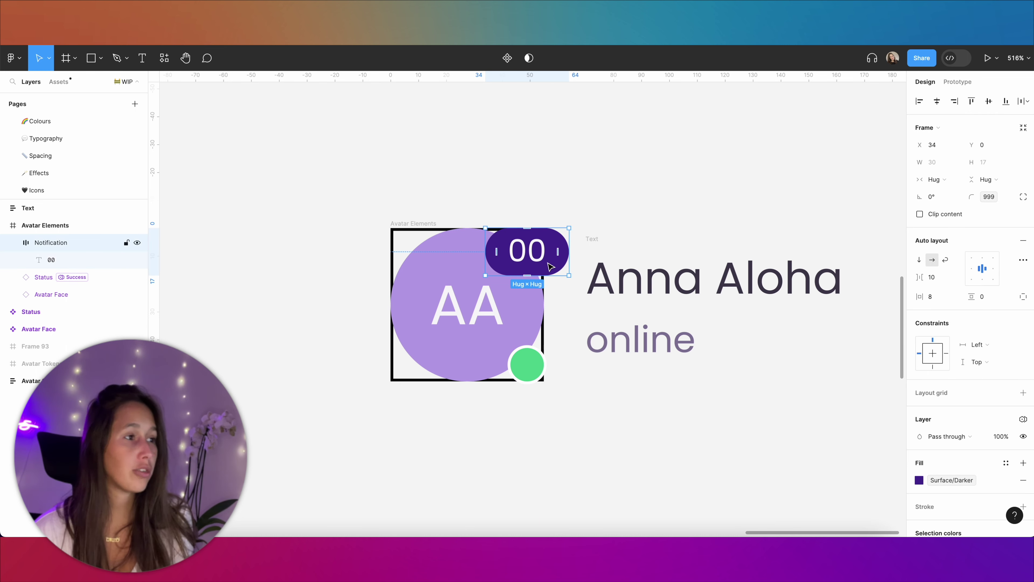
pyautogui.click(956, 103)
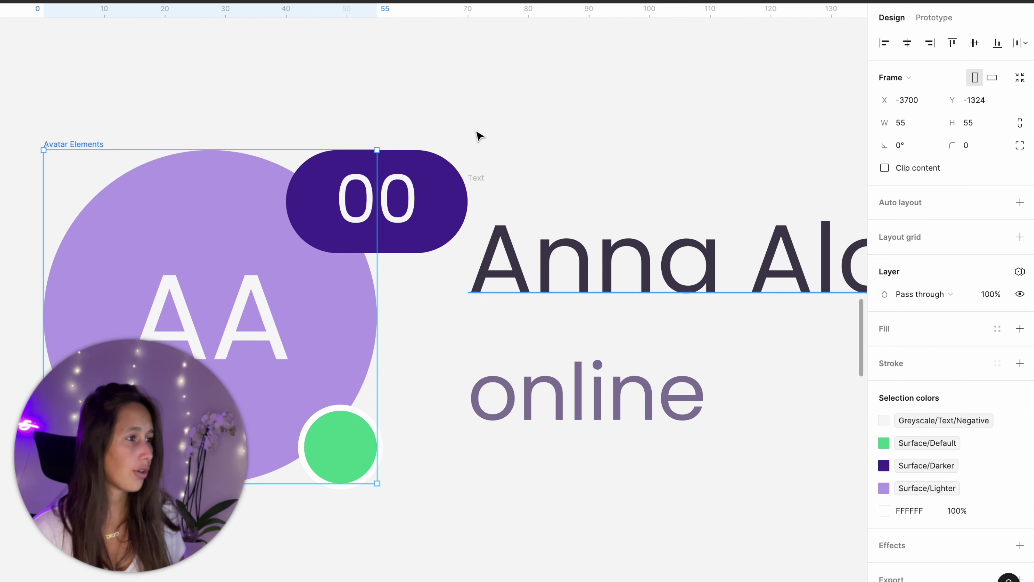
pyautogui.click(478, 134)
pyautogui.scroll(-5, 481, 294)
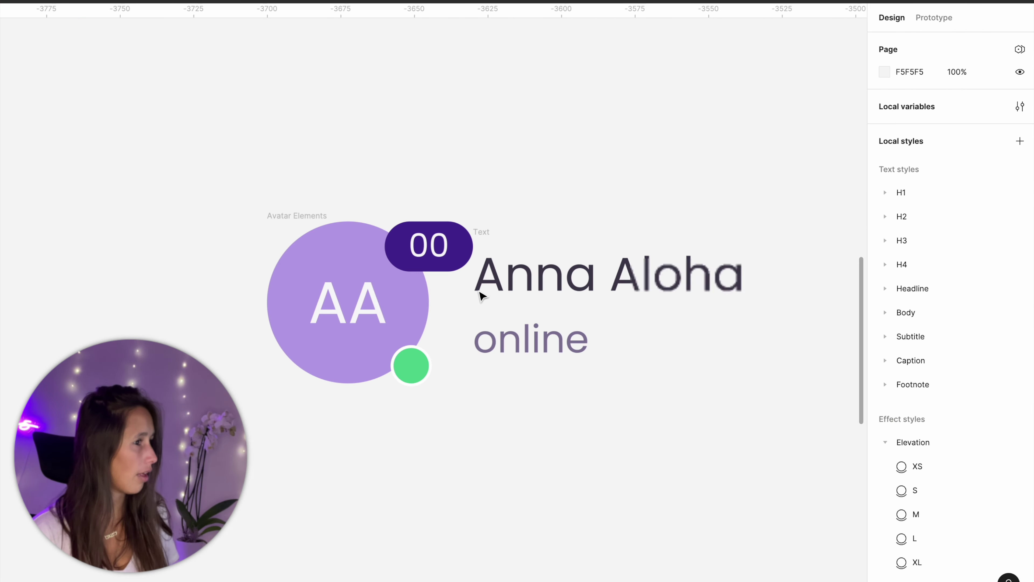
# - Wrap the Avatar Elements and Text frames together in a horizontal auto layout frame with 16 spacing between them
pyautogui.moveTo(490, 232)
pyautogui.mouseDown()
pyautogui.moveTo(496, 241)
pyautogui.moveTo(497, 231)
pyautogui.mouseUp()
pyautogui.click(566, 206)
pyautogui.moveTo(162, 183); pyautogui.dragTo(436, 273)
pyautogui.moveTo(727, 428); pyautogui.dragTo(778, 456)
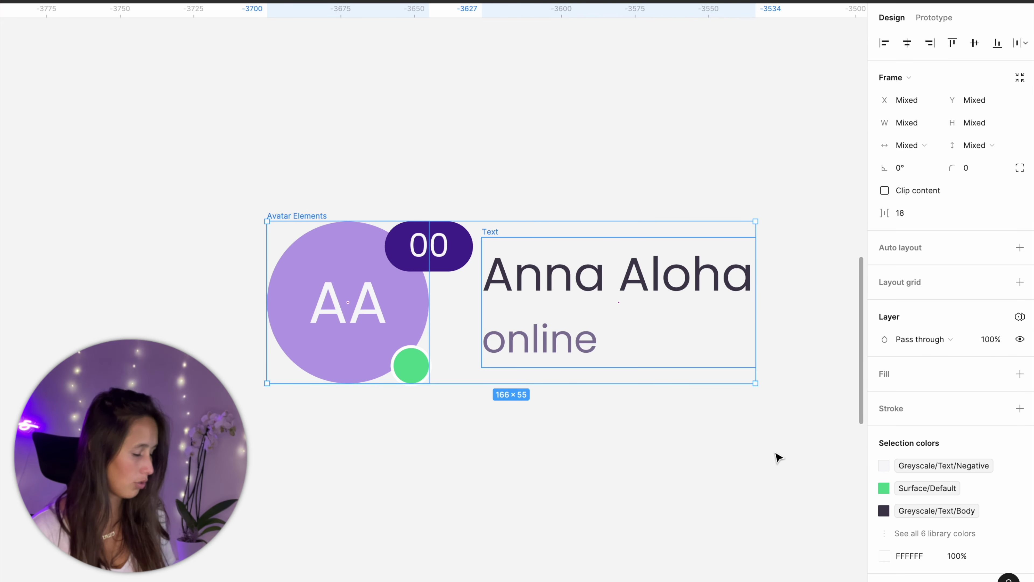
pyautogui.hotkey('shift', 'a')
pyautogui.click(903, 274)
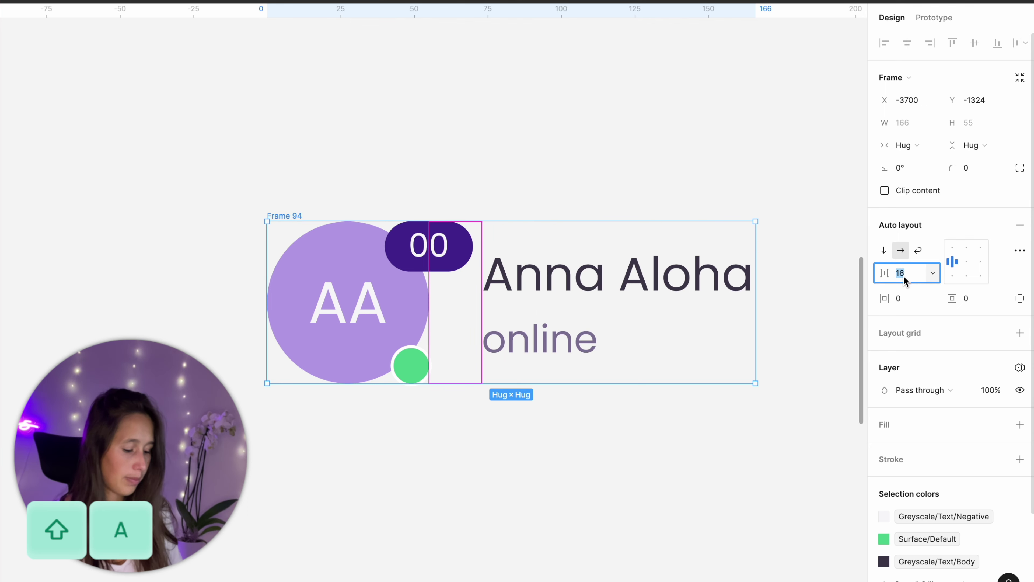
pyautogui.write('16')
pyautogui.press('Return')
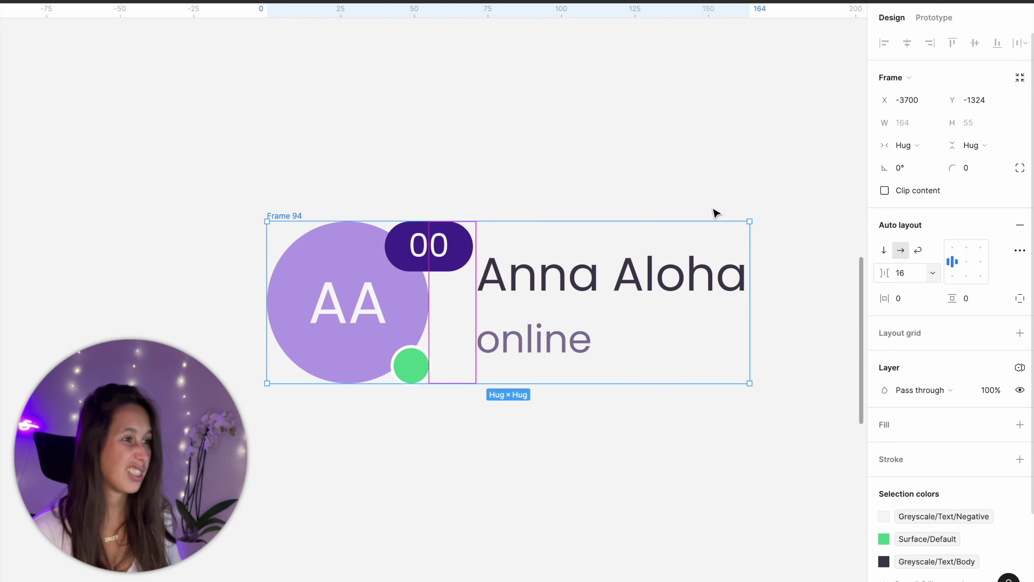
# - Apply the Footnote/Regular text style to the "00" text in the Notification badge
pyautogui.click(523, 164)
pyautogui.scroll(-2, 523, 164)
pyautogui.click(464, 223)
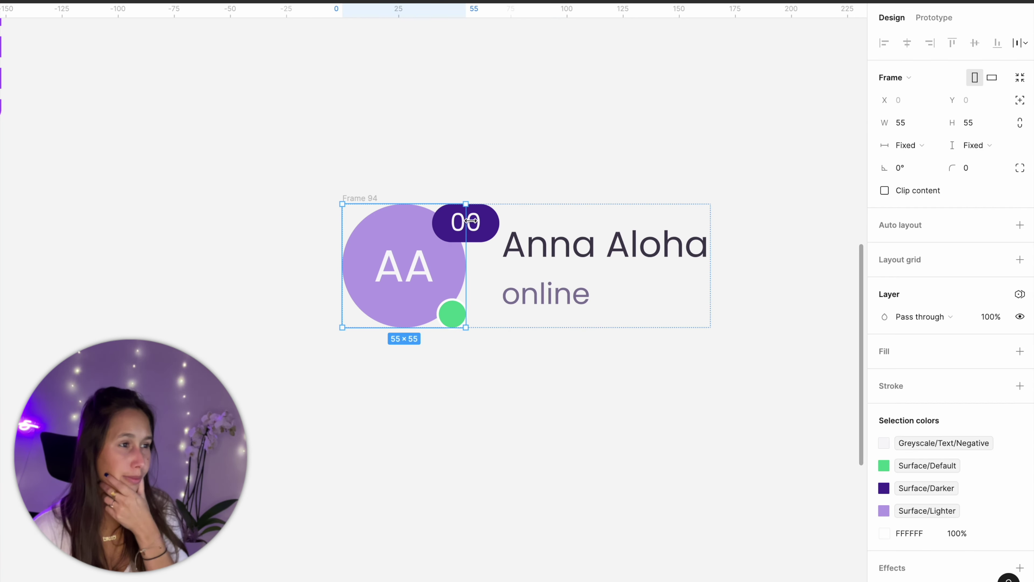
pyautogui.doubleClick(464, 223)
pyautogui.click(933, 239)
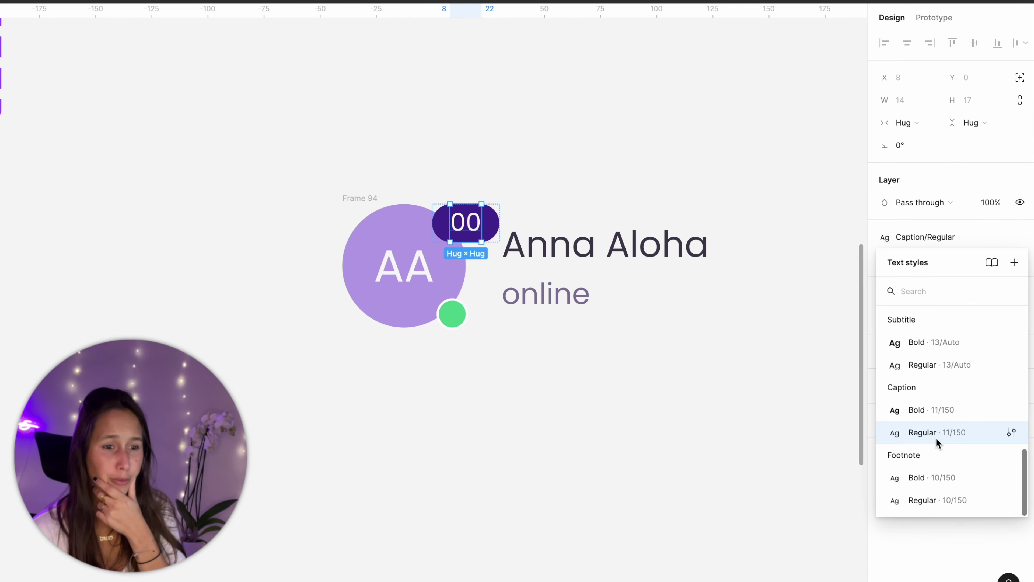
pyautogui.click(950, 503)
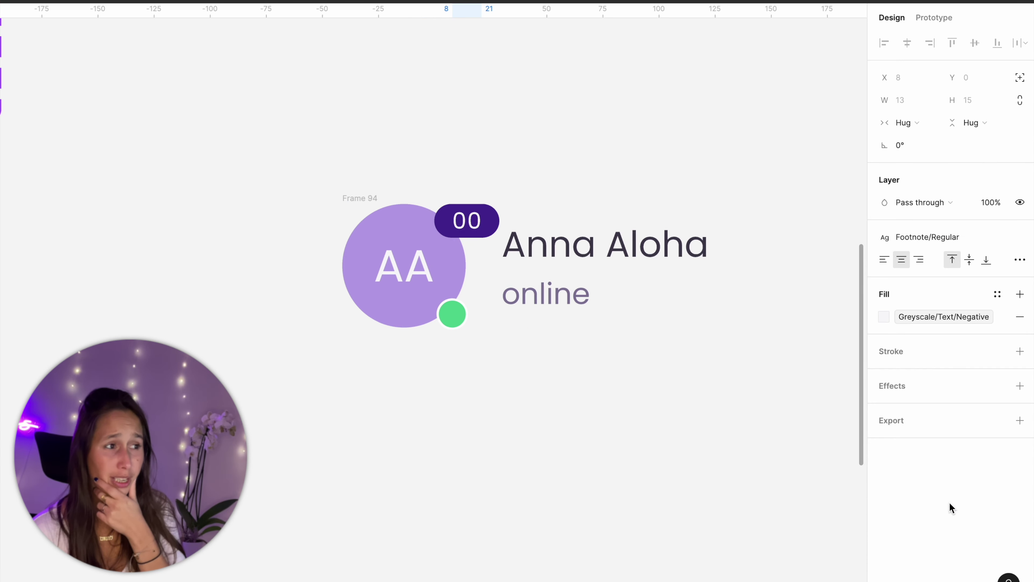
# - Set the Notification badge's horizontal padding to 6
pyautogui.click(499, 205)
pyautogui.click(919, 297)
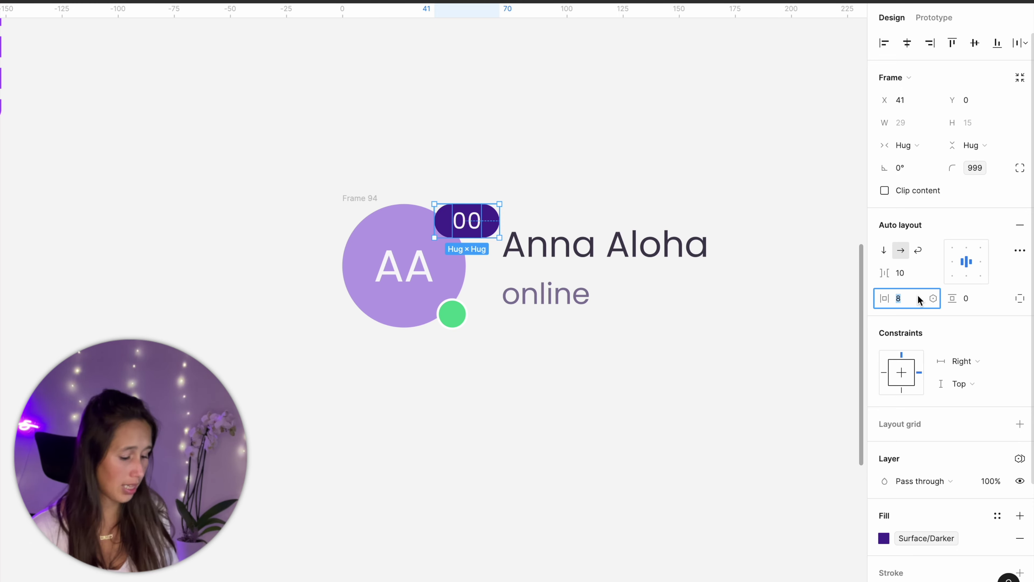
pyautogui.write('6')
pyautogui.press('Return')
pyautogui.click(428, 92)
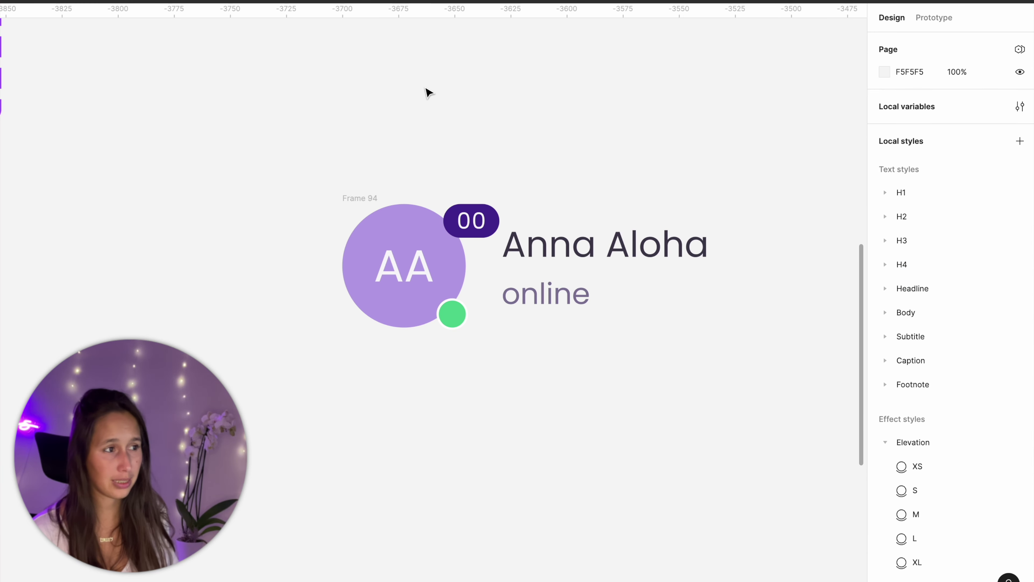
# - Place the Notification badge flush with the avatar's right edge and test its growth with "000", restoring the text to "00"
pyautogui.click(480, 215)
pyautogui.click(391, 216)
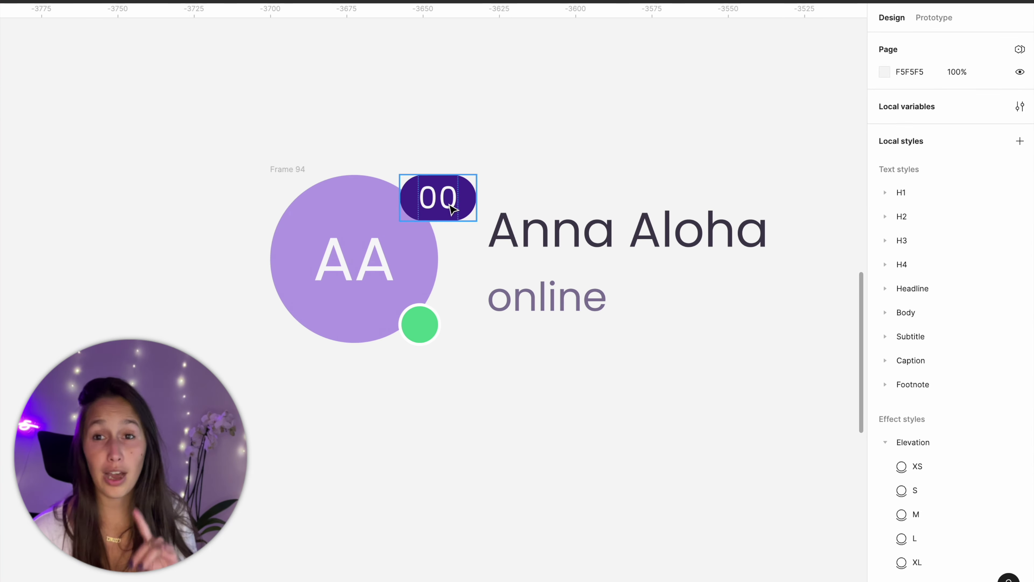
pyautogui.doubleClick(450, 204)
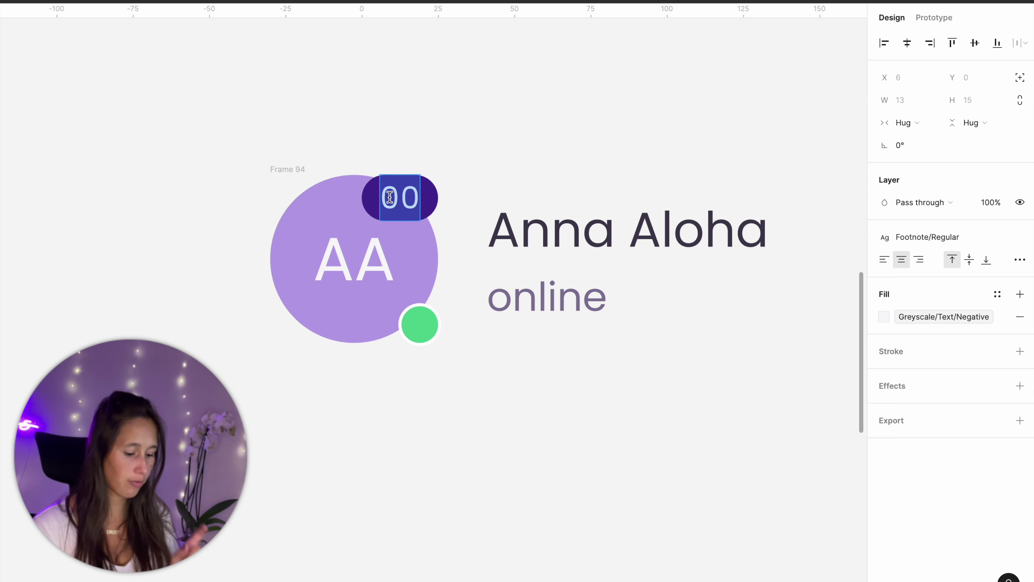
pyautogui.write('000')
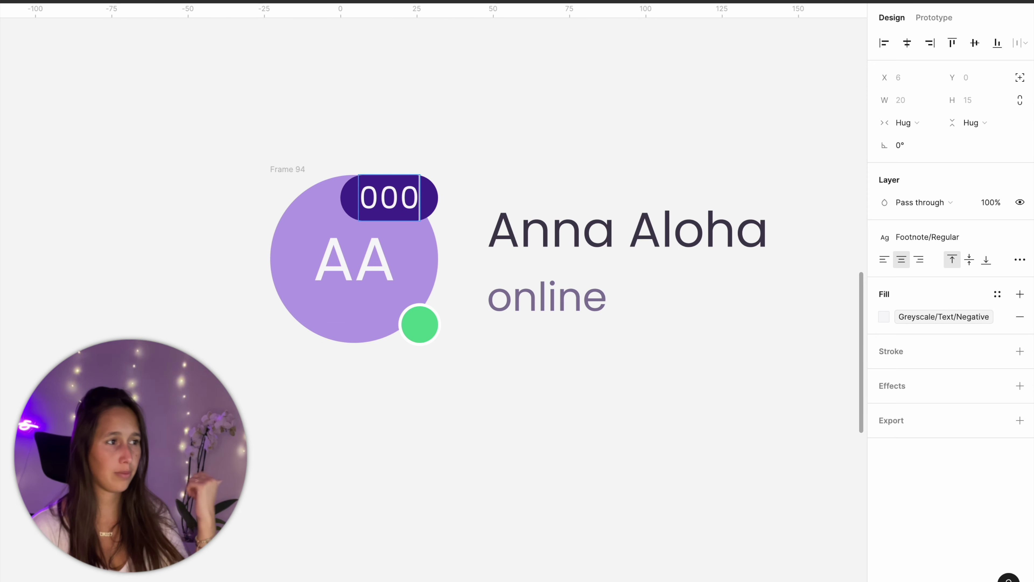
pyautogui.write('0')
pyautogui.press('BackSpace')
pyautogui.press('BackSpace')
pyautogui.press('BackSpace')
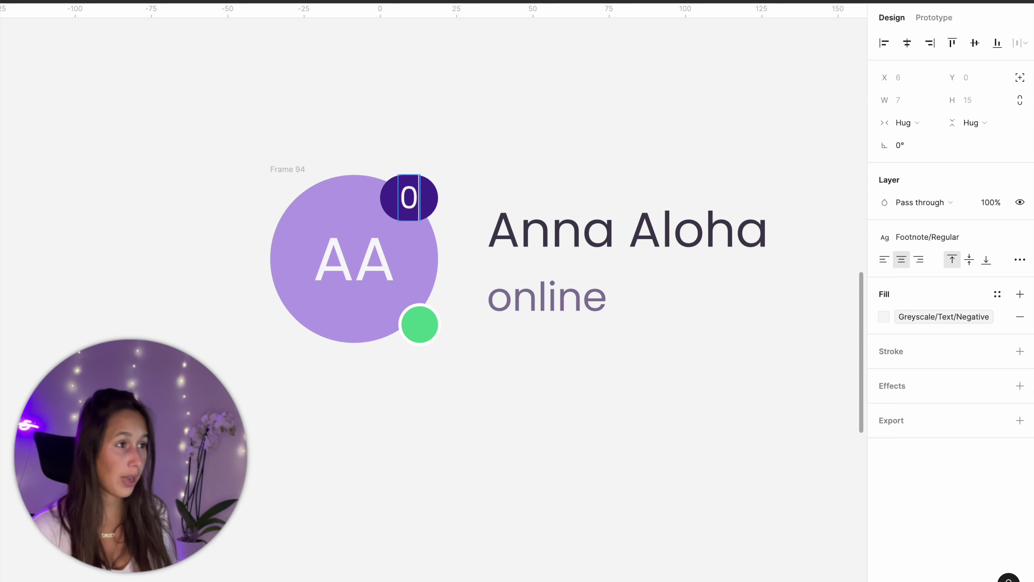
pyautogui.write('0')
pyautogui.press('Escape')
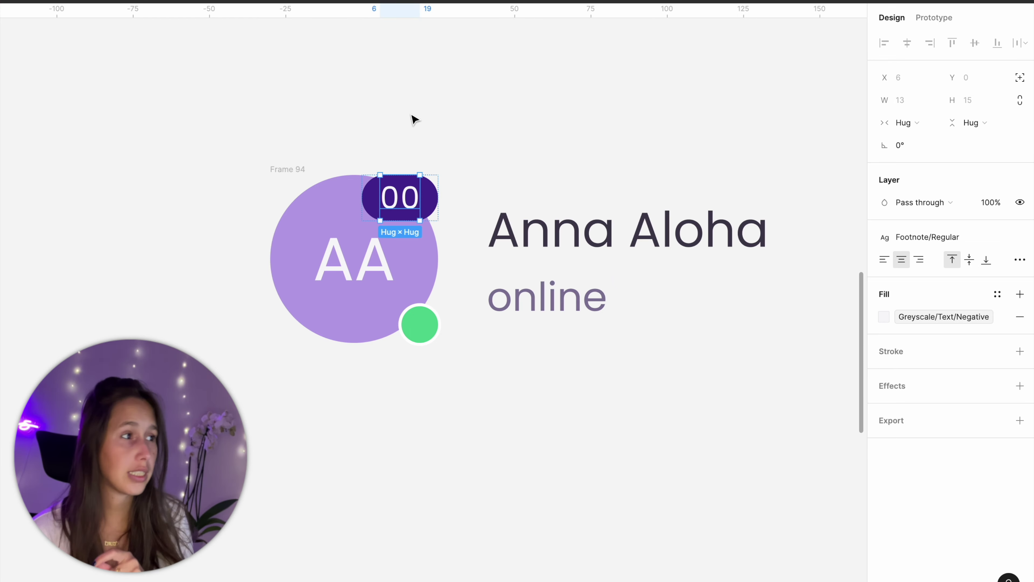
# - Set the Notification badge's horizontal constraint to Left, test it with the text "00000000" and undo that text change
pyautogui.click(429, 199)
pyautogui.click(428, 200)
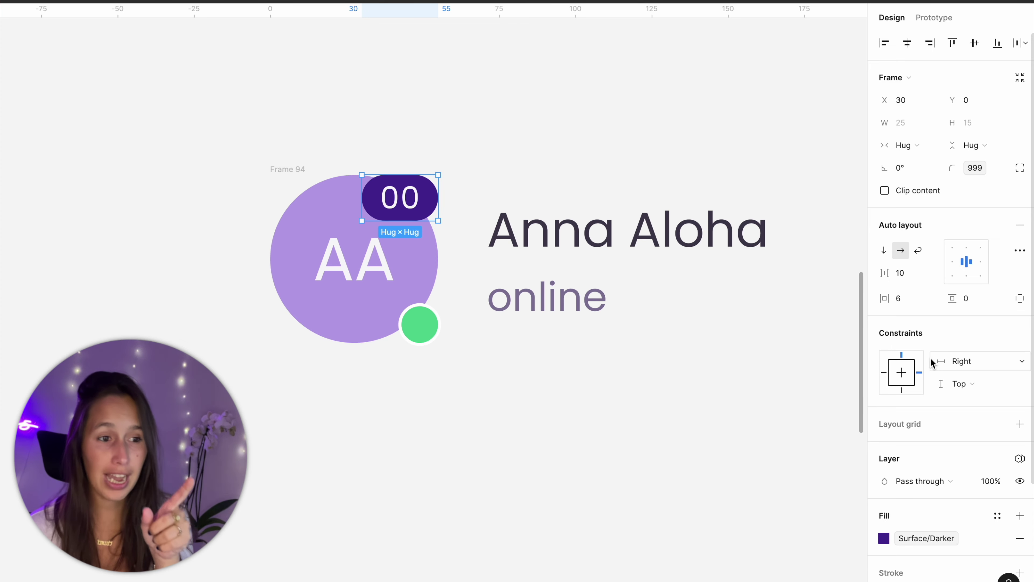
pyautogui.click(884, 374)
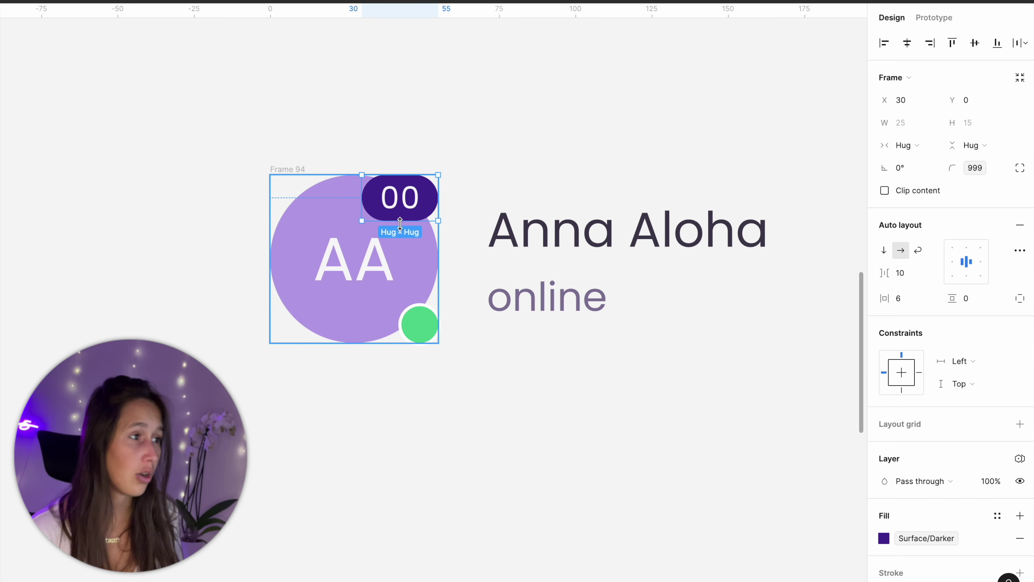
pyautogui.click(404, 216)
pyautogui.doubleClick(404, 215)
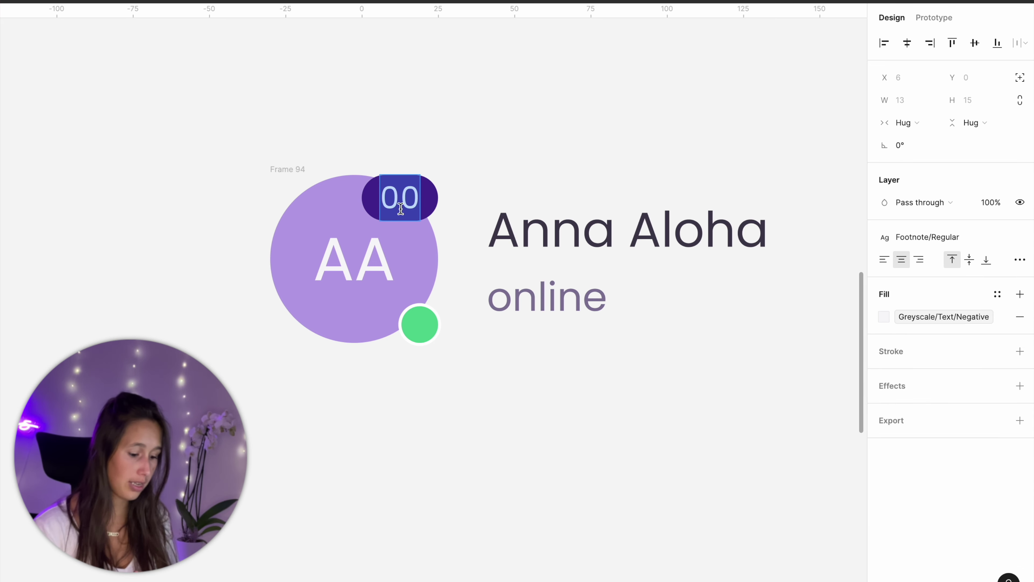
pyautogui.write('00000000')
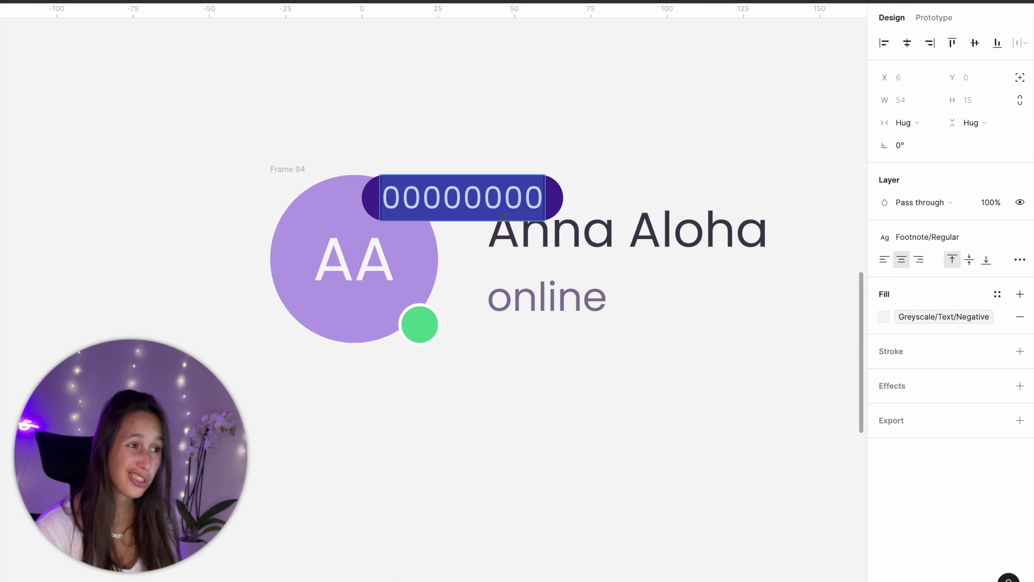
pyautogui.hotkey('ctrl', 'z')
pyautogui.press('Escape')
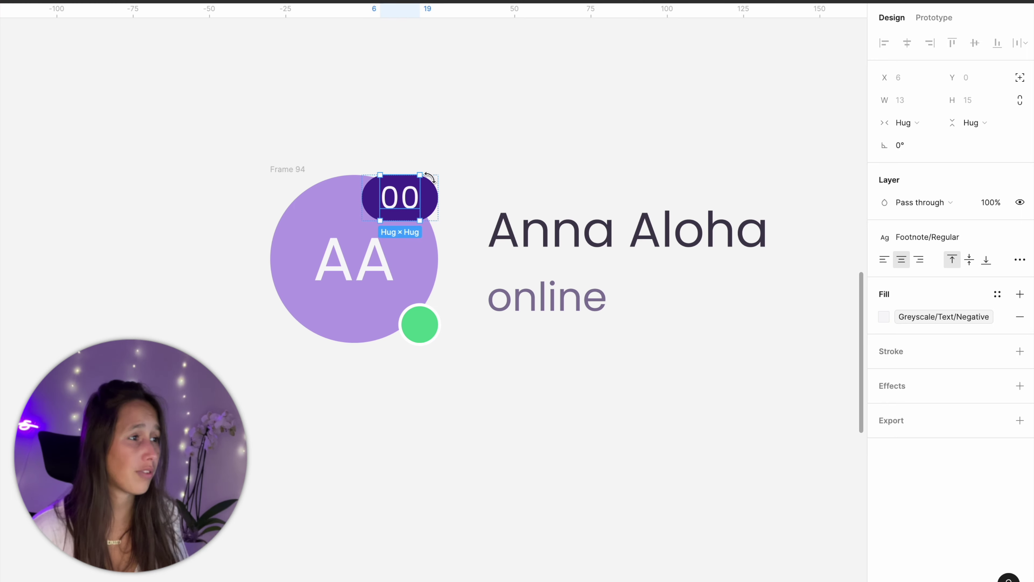
# - Test the left-constrained Notification badge once more with the text "00000" and undo the text change
pyautogui.click(429, 193)
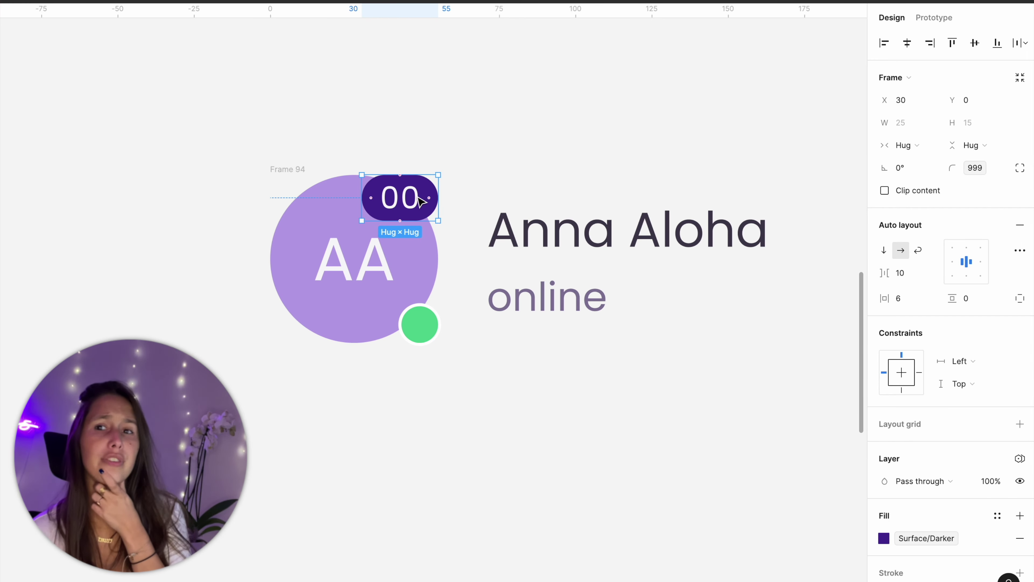
pyautogui.click(401, 207)
pyautogui.doubleClick(400, 203)
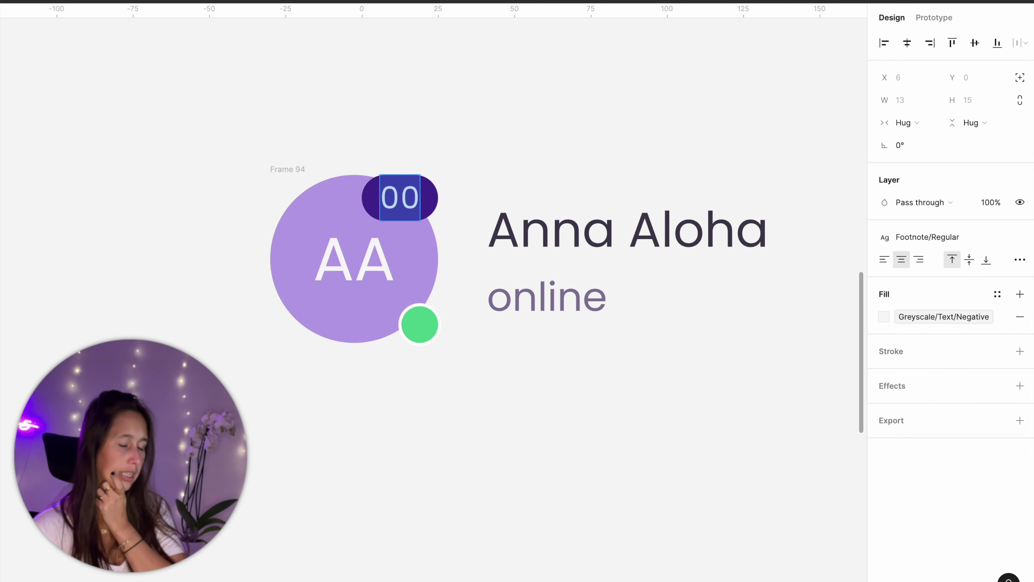
pyautogui.write('00000')
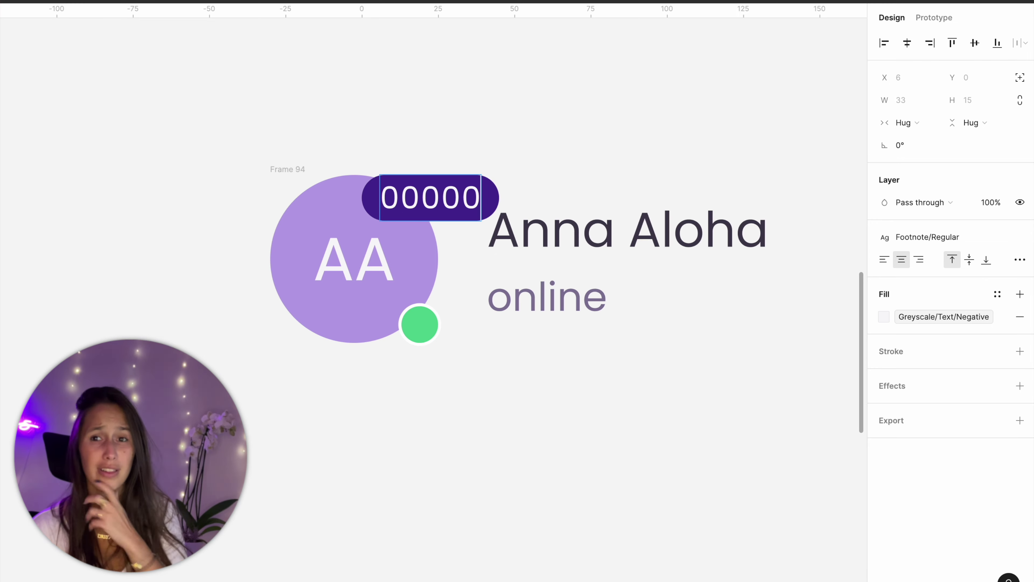
pyautogui.hotkey('ctrl', 'z')
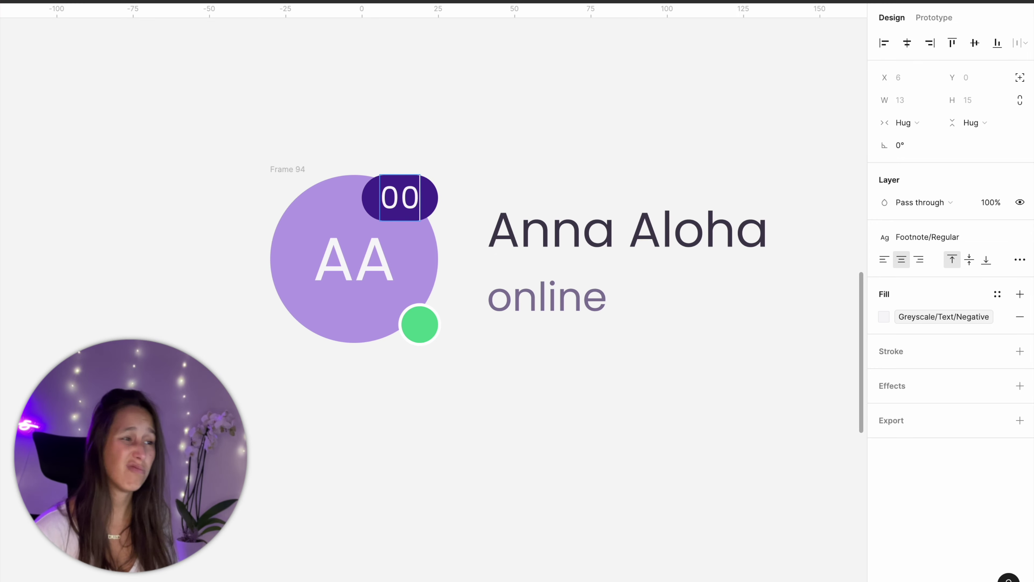
pyautogui.press('Escape')
pyautogui.press('Escape')
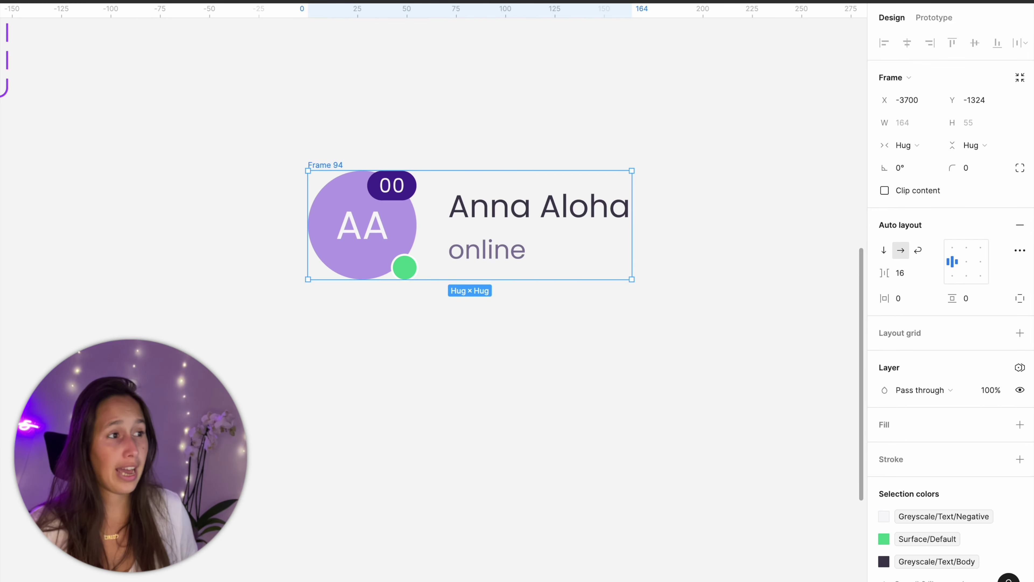
# - Duplicate the complete avatar frame about 28 px to its right and give the copy a vertical auto layout with centred content
pyautogui.hscroll(-5, 166, 303)
pyautogui.scroll(-6, 166, 303)
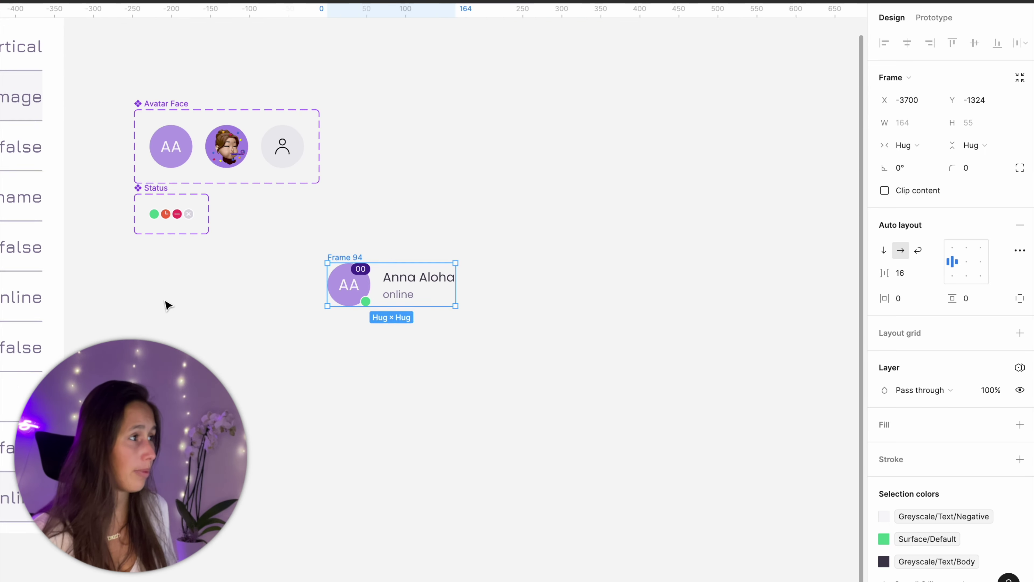
pyautogui.hscroll(-4, 299, 313)
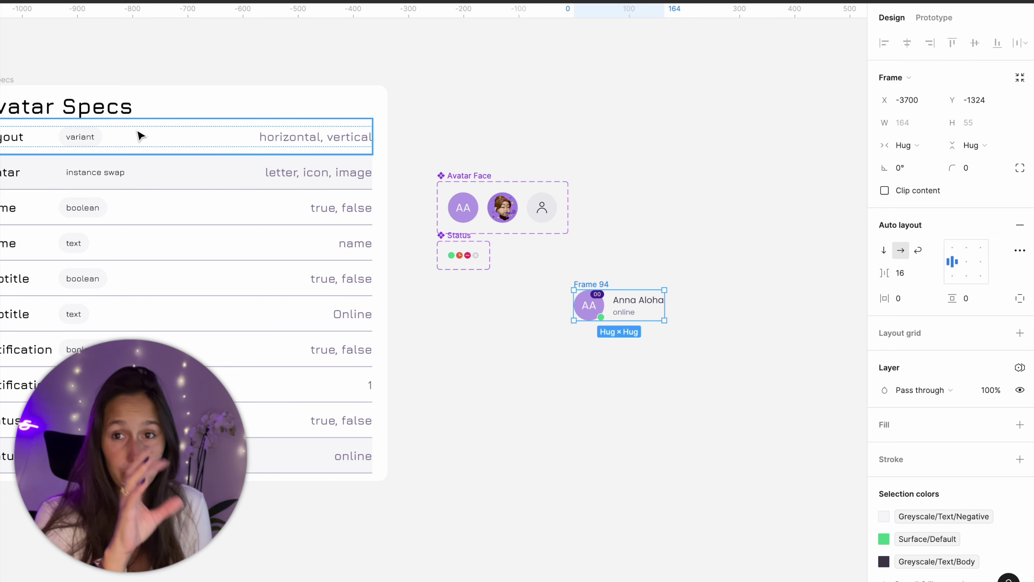
pyautogui.keyDown('ctrl'); pyautogui.scroll(5, 461, 307); pyautogui.keyUp('ctrl')
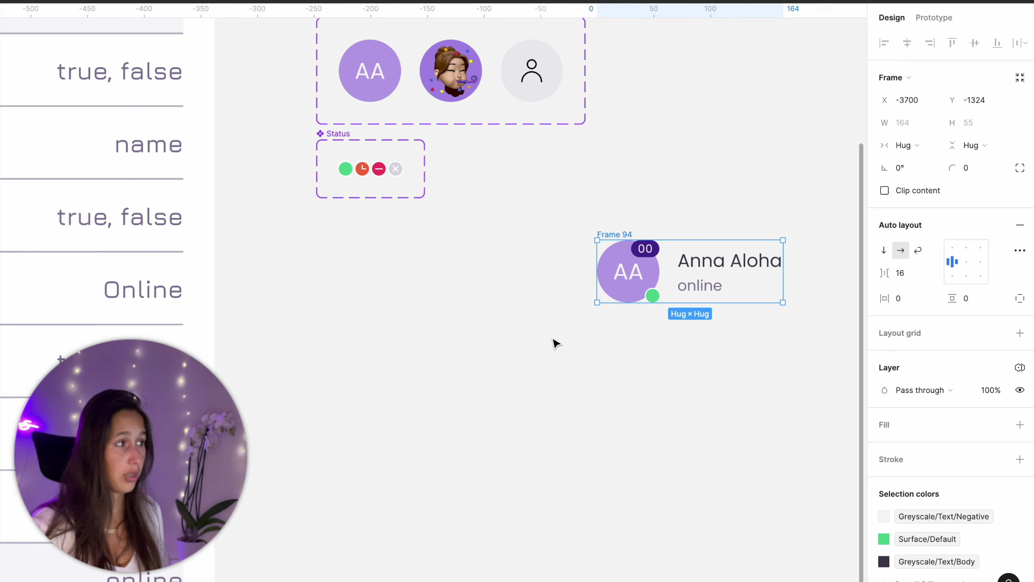
pyautogui.hscroll(6, 455, 340)
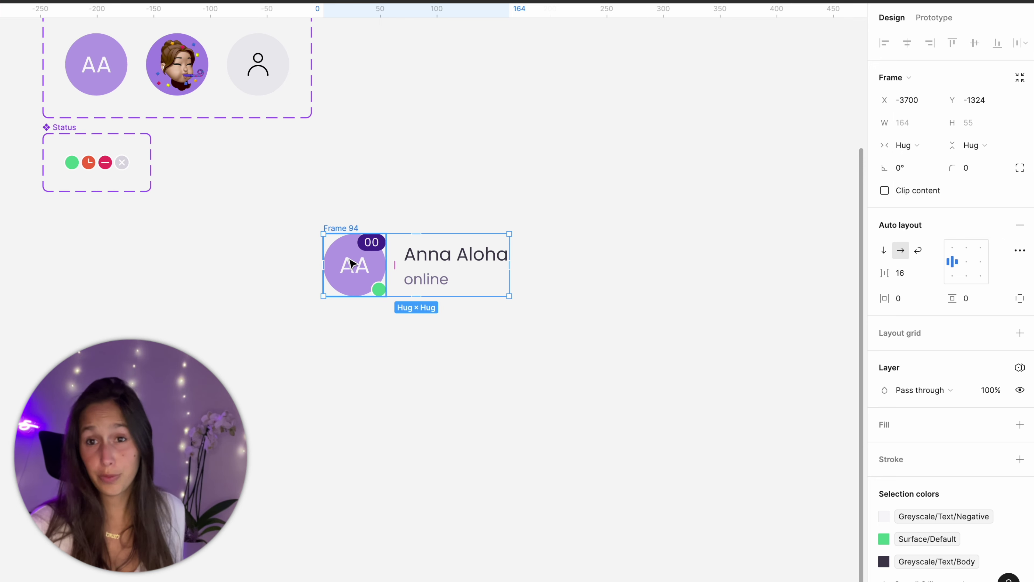
pyautogui.moveTo(514, 272); pyautogui.dragTo(660, 271)
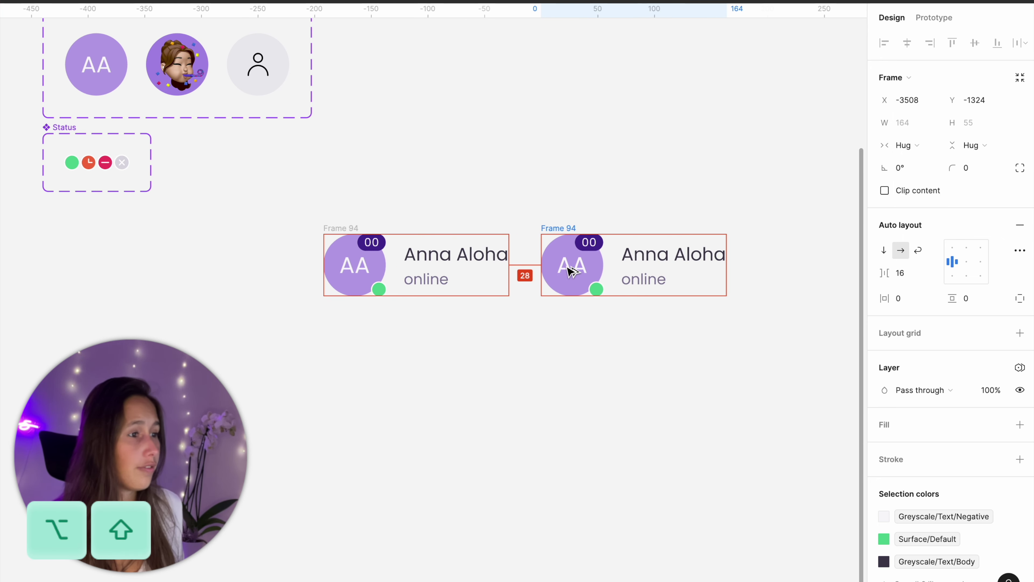
pyautogui.click(886, 249)
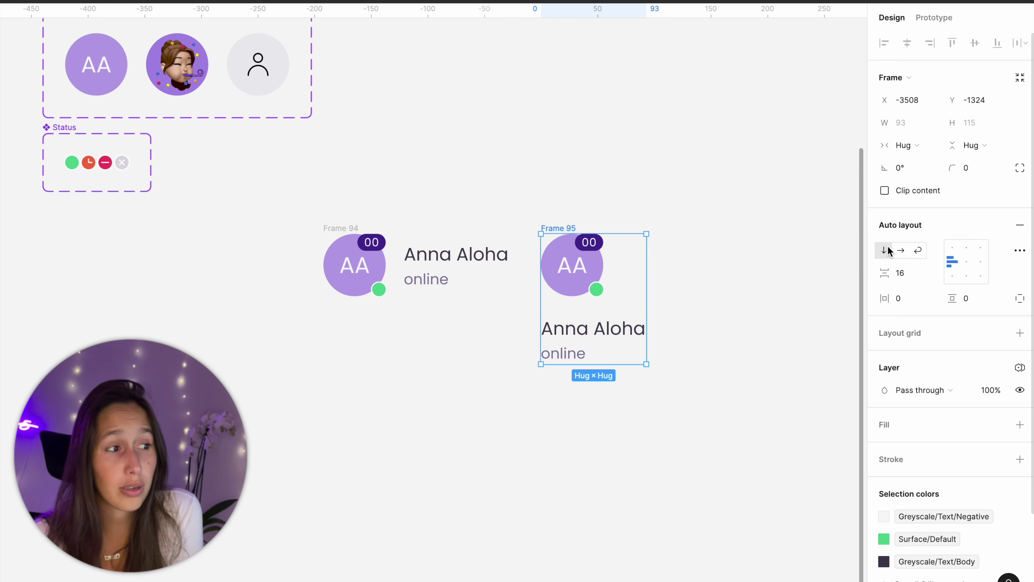
pyautogui.click(970, 260)
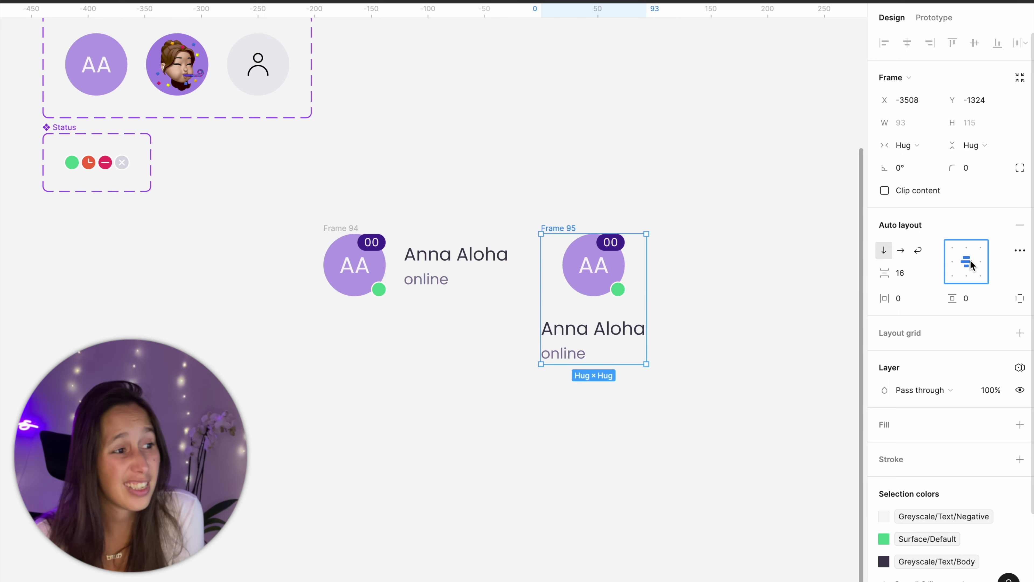
# - Set the Text frame in the vertical avatar copy to top centre alignment
pyautogui.click(591, 354)
pyautogui.click(964, 247)
pyautogui.click(642, 199)
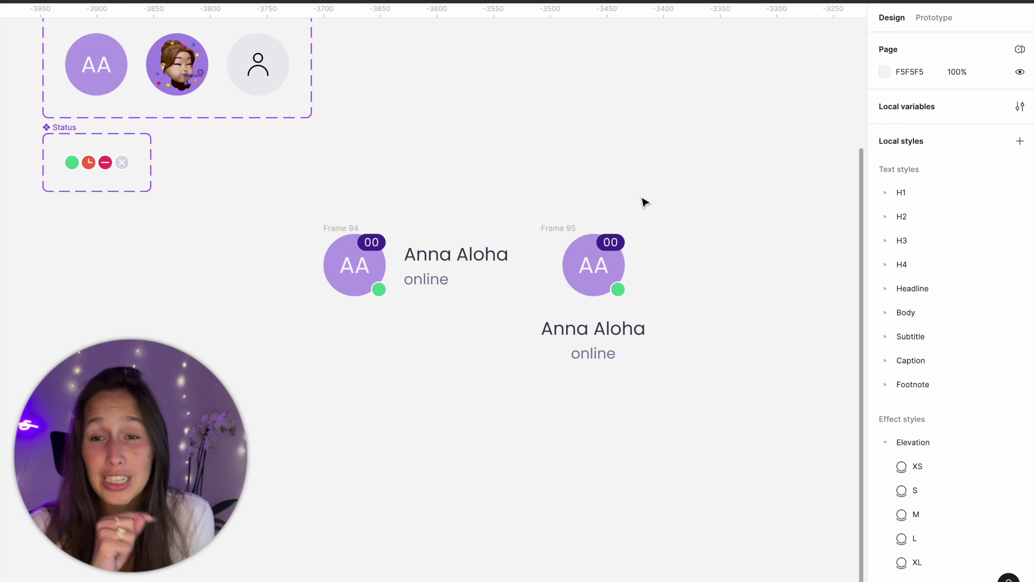
# - Combine the horizontal and vertical avatar frames into one component set and name it "Avatar"
pyautogui.moveTo(715, 193); pyautogui.dragTo(298, 412)
pyautogui.click(339, 2)
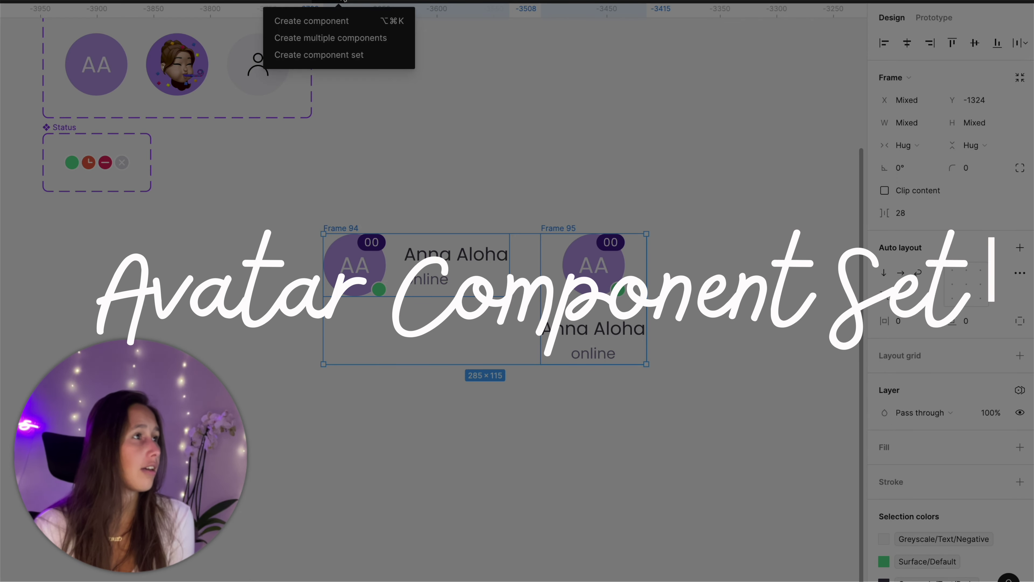
pyautogui.click(355, 55)
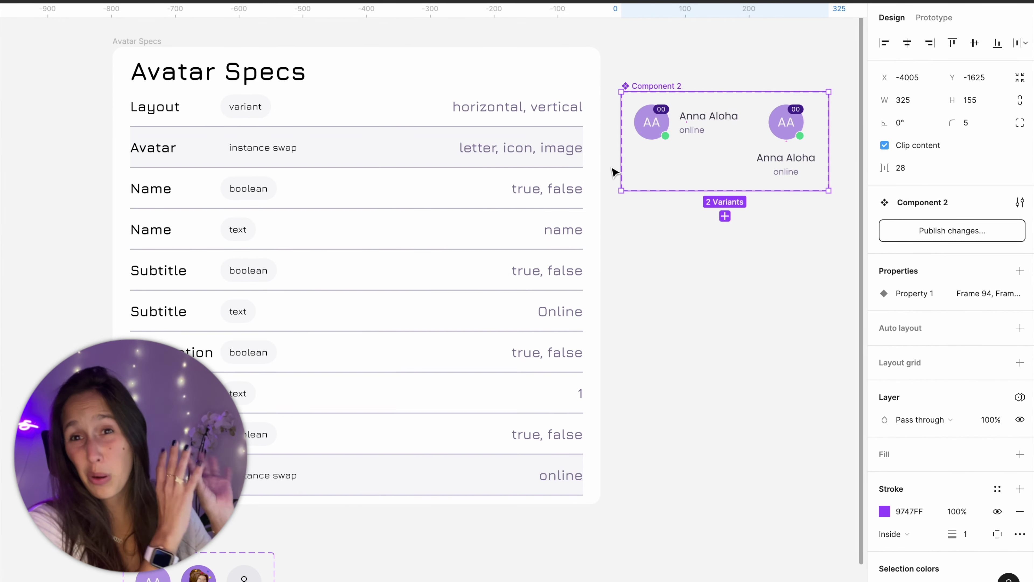
pyautogui.doubleClick(657, 86)
pyautogui.write('Avatar')
pyautogui.press('Return')
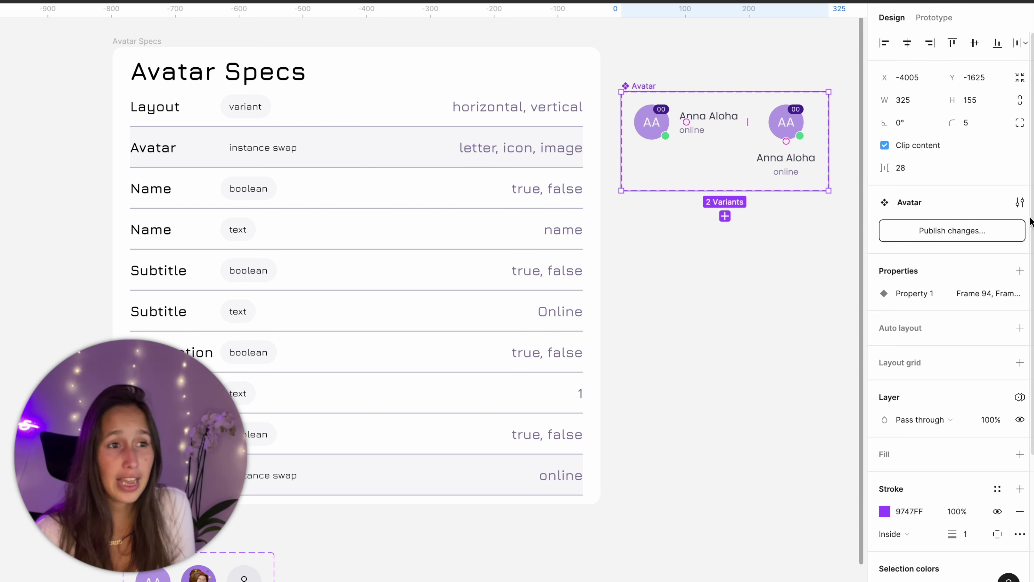
# - Rename the Avatar component set's variant property to "Layout"
pyautogui.doubleClick(912, 298)
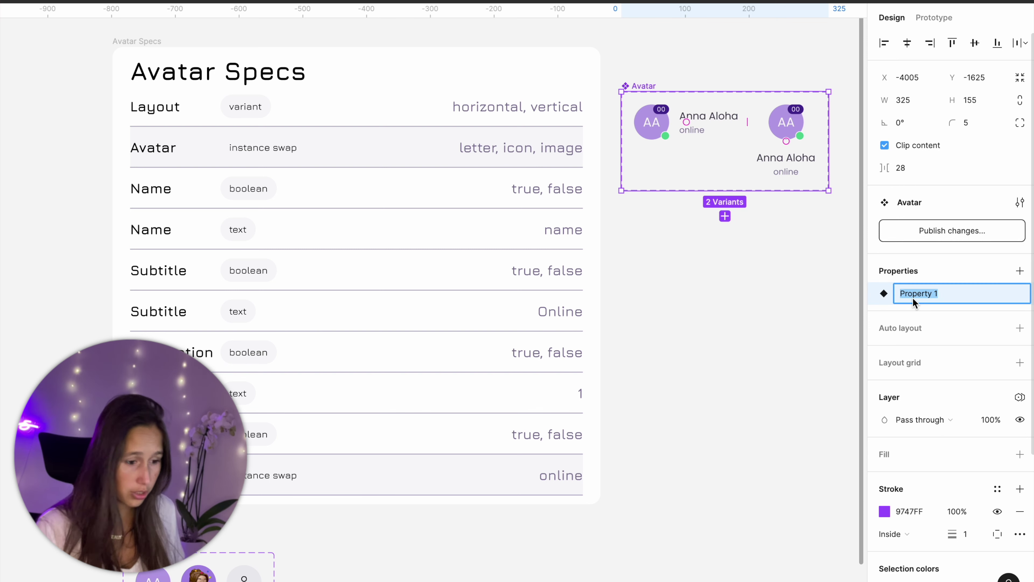
pyautogui.write('Layout')
pyautogui.press('Return')
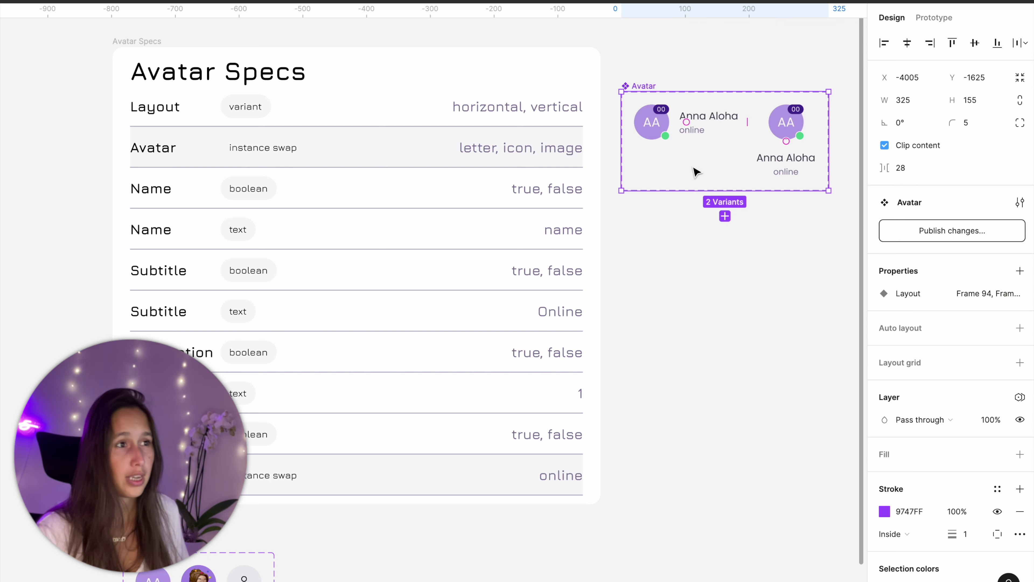
# - Set the Layout value of the side-by-side avatar variant to "Horizontal" and of the stacked variant to "Vertical"
pyautogui.click(688, 136)
pyautogui.click(963, 304)
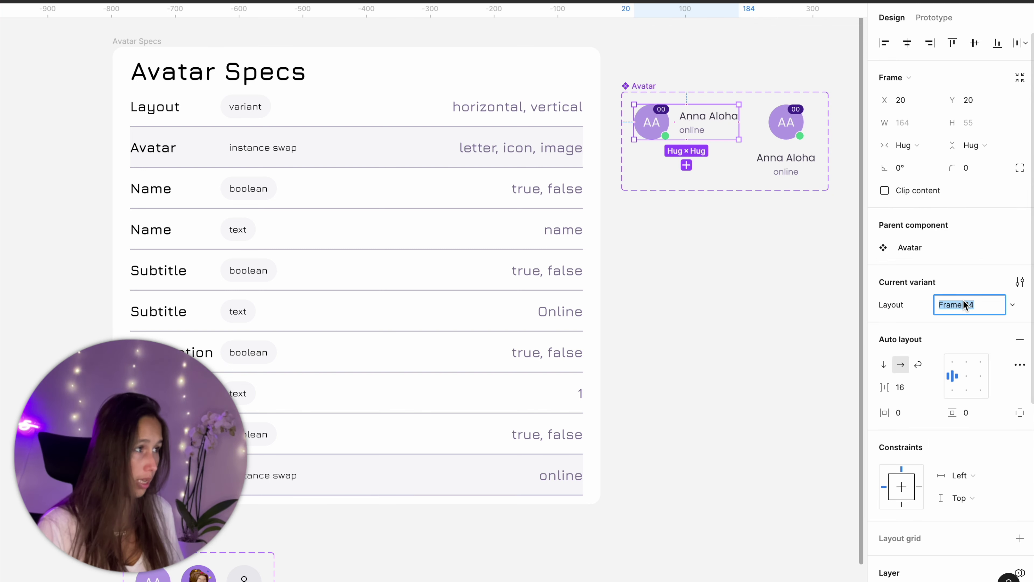
pyautogui.press('Escape')
pyautogui.press('Tab')
pyautogui.click(949, 303)
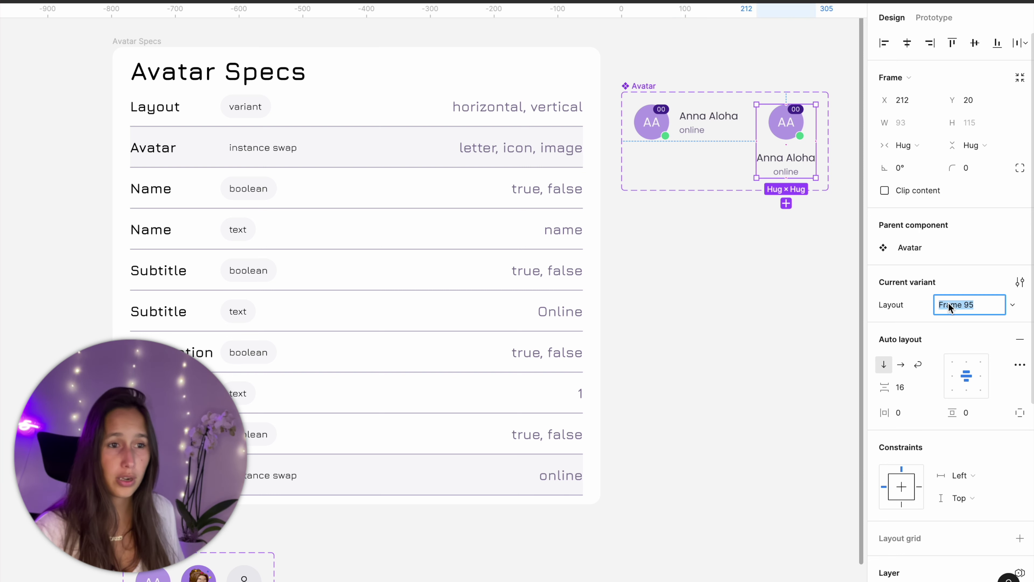
pyautogui.write('Vertical')
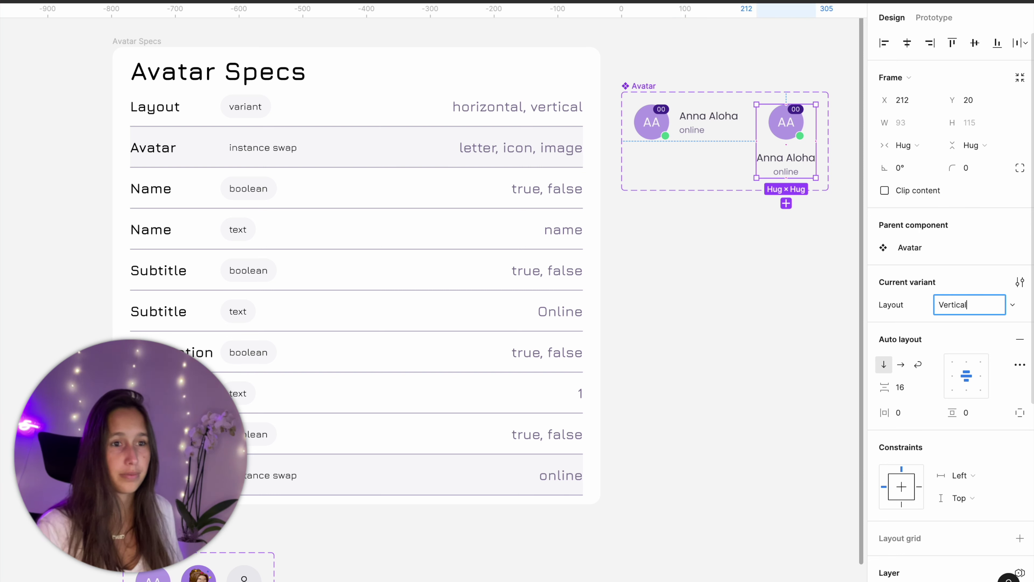
pyautogui.press('Escape')
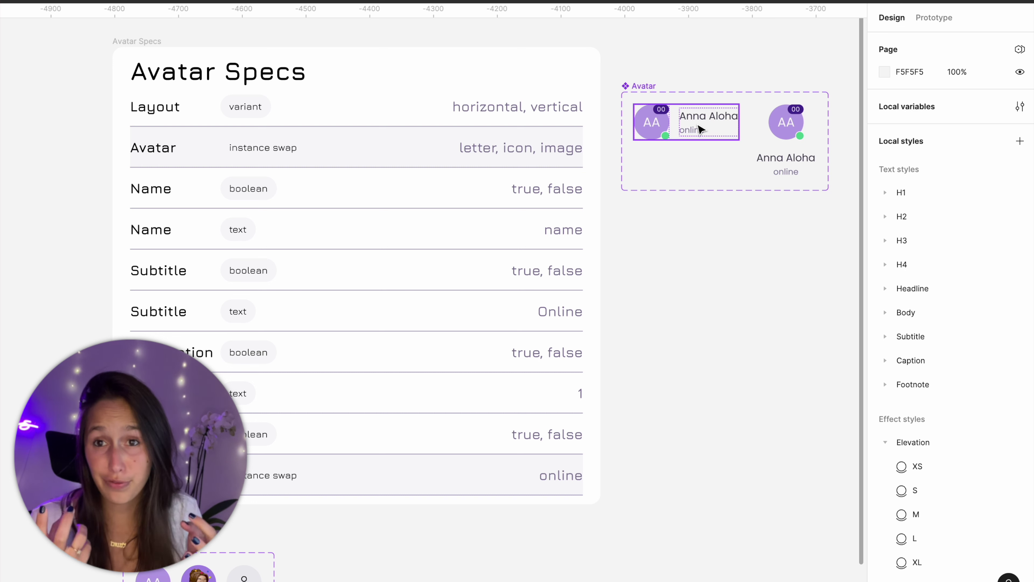
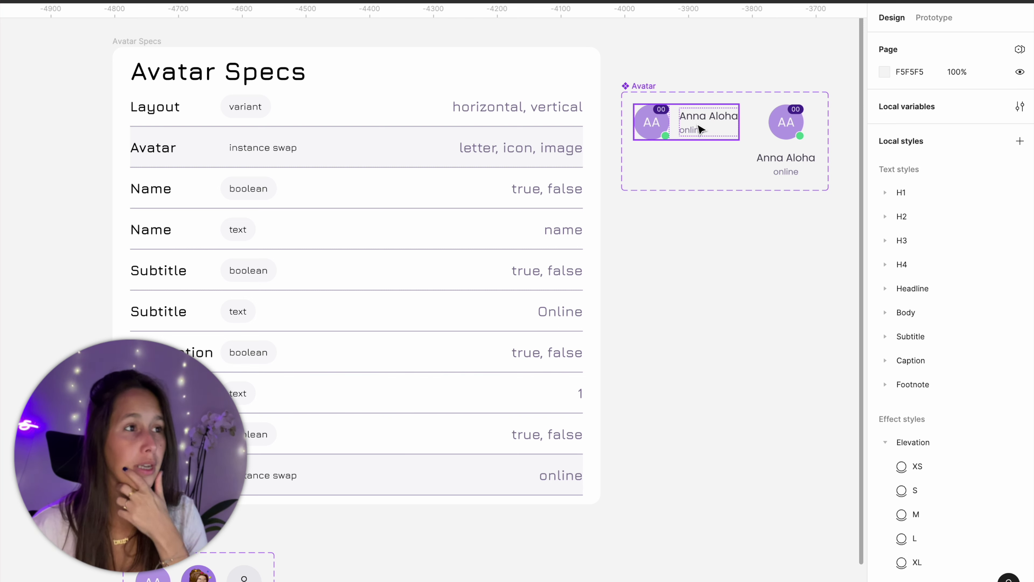
# - Expose the properties of the nested Avatar Face and Status instances on the Avatar component set
pyautogui.click(650, 90)
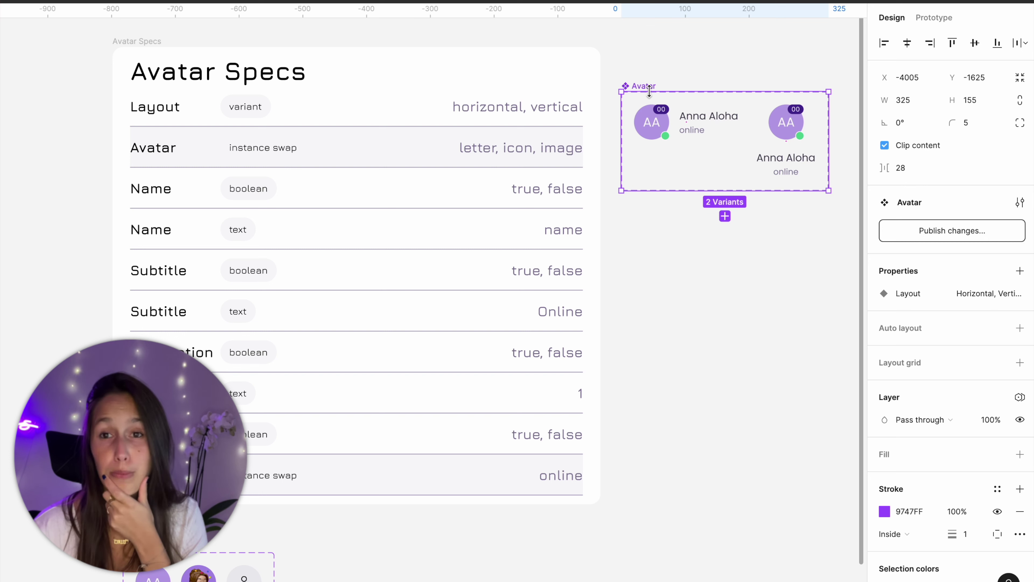
pyautogui.click(1020, 271)
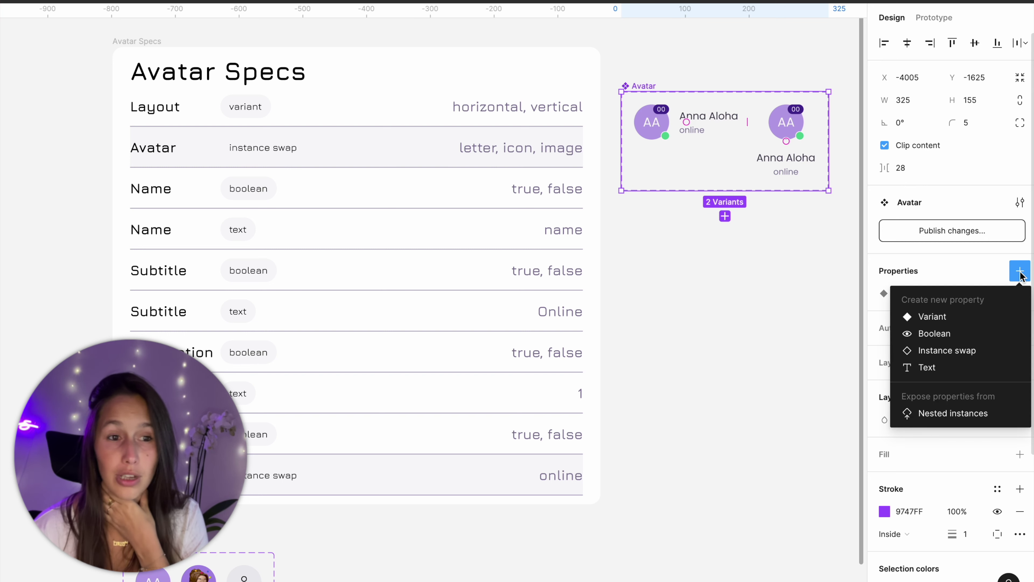
pyautogui.click(990, 415)
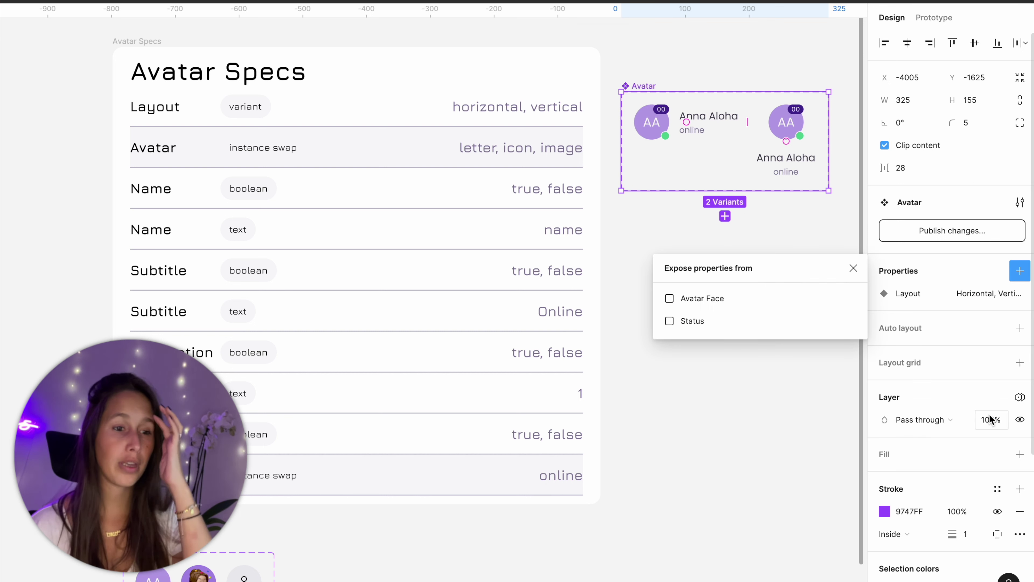
pyautogui.click(713, 303)
pyautogui.click(695, 318)
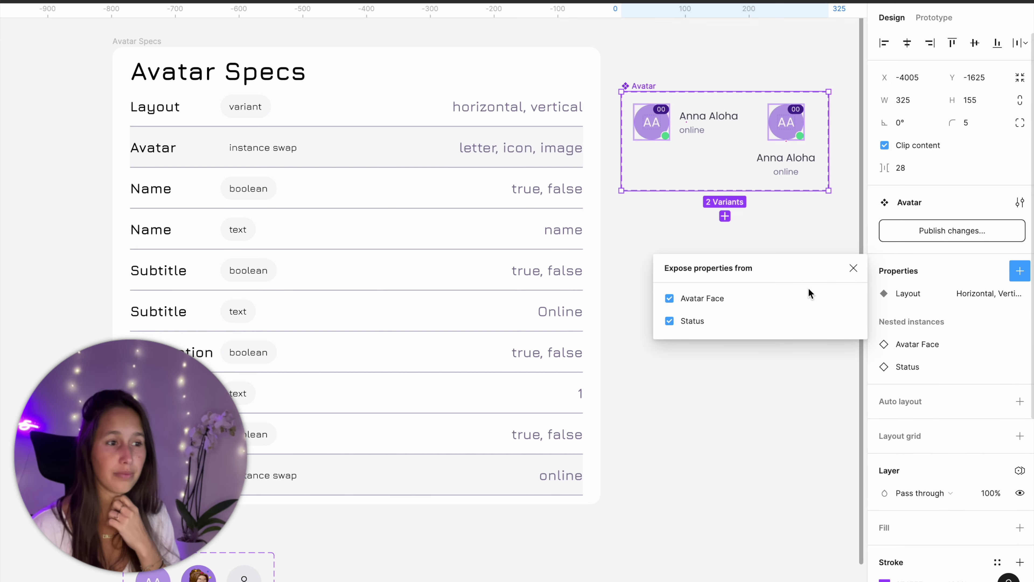
pyautogui.click(852, 269)
pyautogui.click(658, 247)
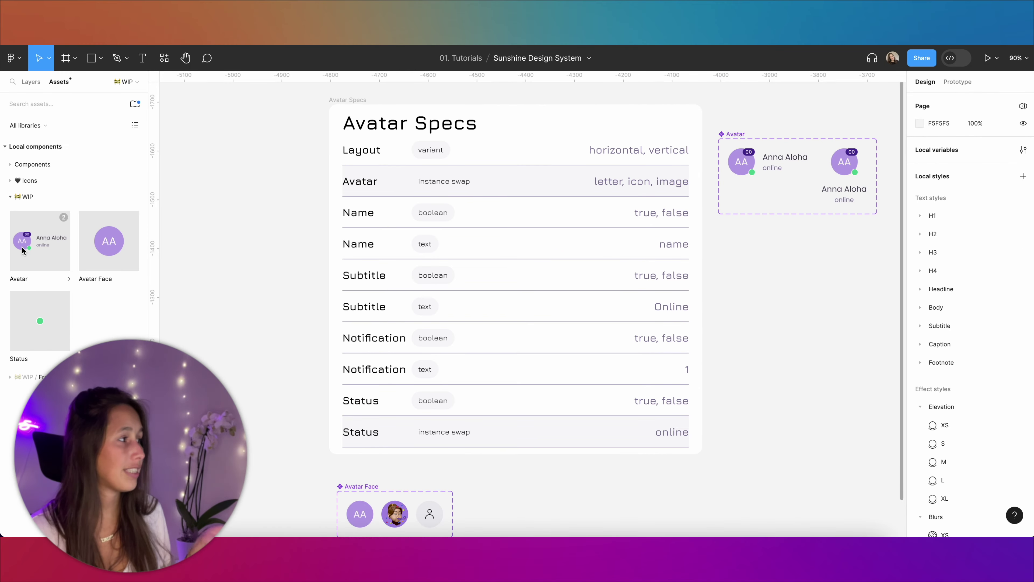
# - Place an Avatar instance about 49 px below the component set, try face type Icon, and set the type to Image and the status to Busy
pyautogui.moveTo(65, 250); pyautogui.dragTo(752, 263)
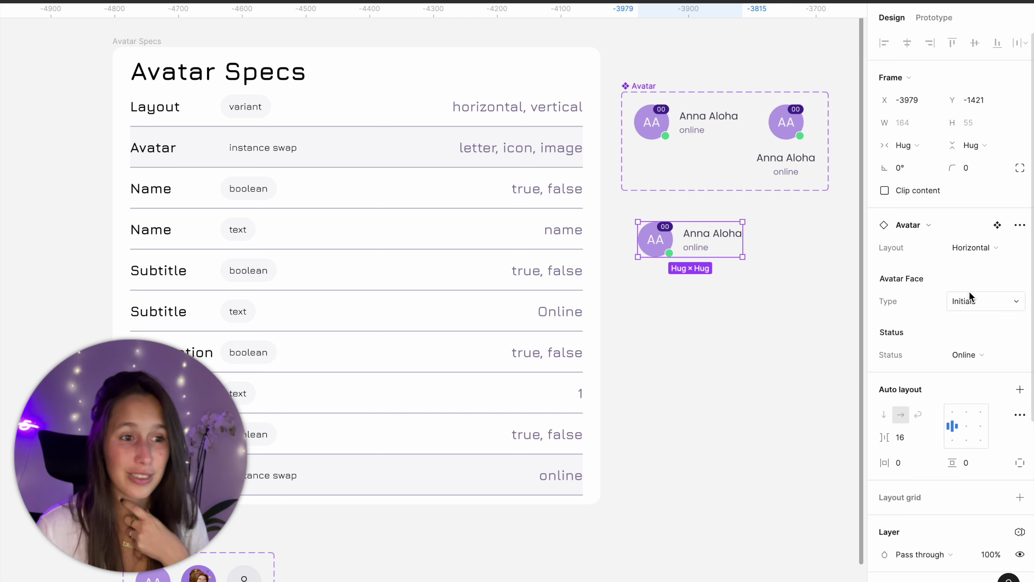
pyautogui.click(968, 300)
pyautogui.click(945, 334)
pyautogui.click(973, 302)
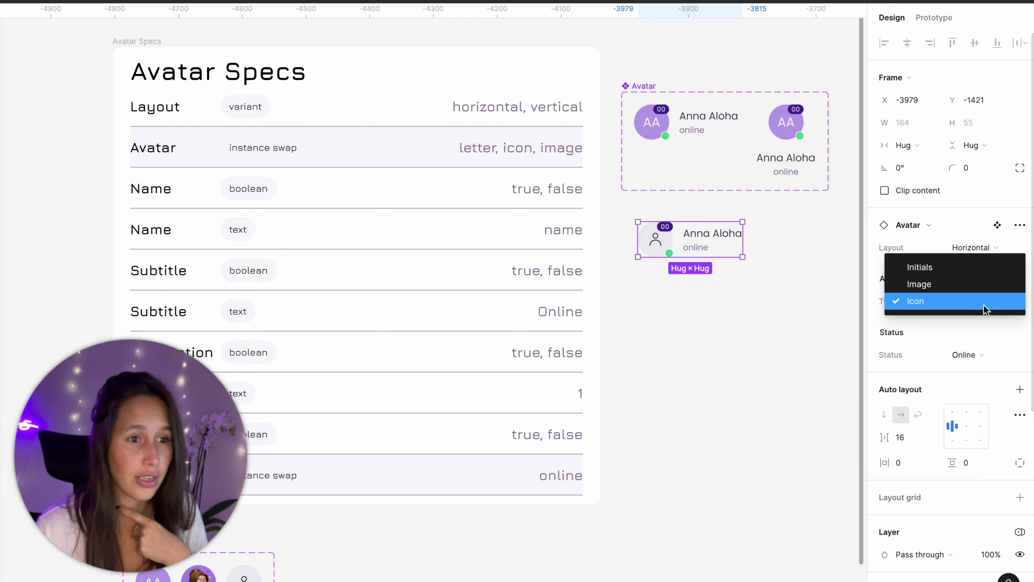
pyautogui.click(954, 289)
pyautogui.click(968, 355)
pyautogui.click(951, 389)
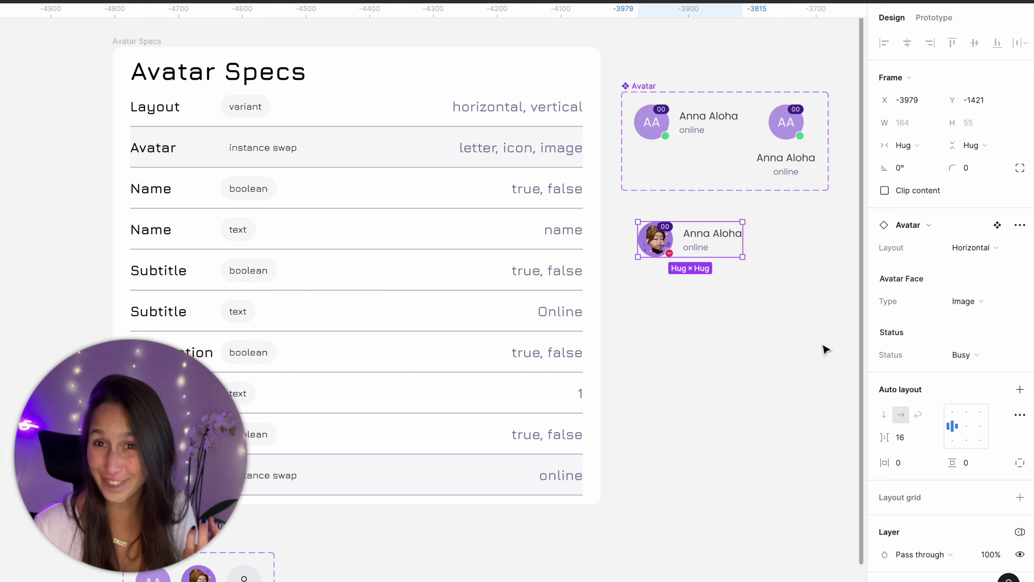
pyautogui.click(676, 314)
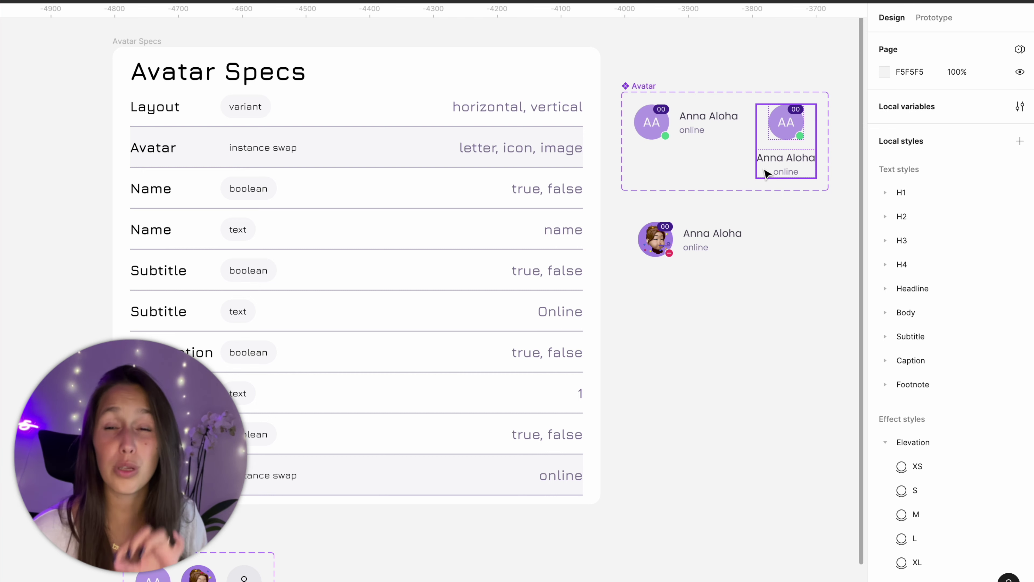
# - Create a boolean property "Name" with value True controlling the visibility of the name text layers in both Avatar variants
pyautogui.keyDown('ctrl'); pyautogui.click(713, 122); pyautogui.keyUp('ctrl')
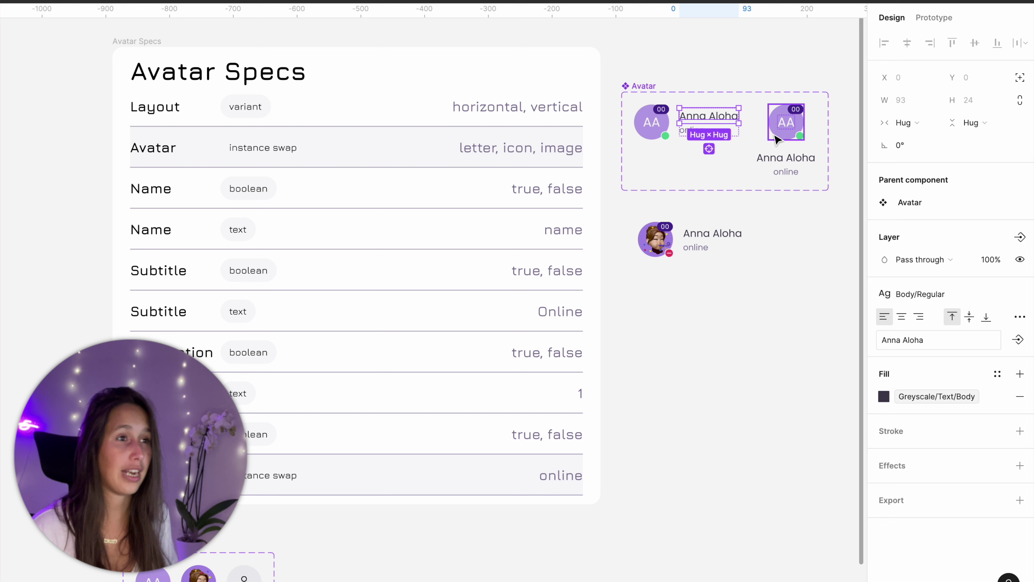
pyautogui.keyDown('ctrl'); pyautogui.keyDown('shift'); pyautogui.click(785, 157); pyautogui.keyUp('shift'); pyautogui.keyUp('ctrl')
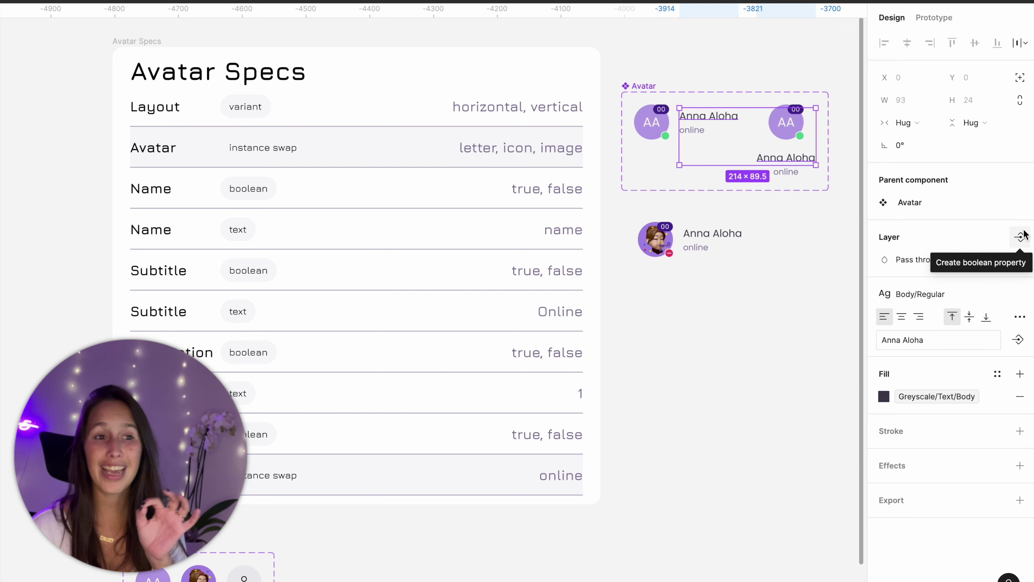
pyautogui.click(1021, 237)
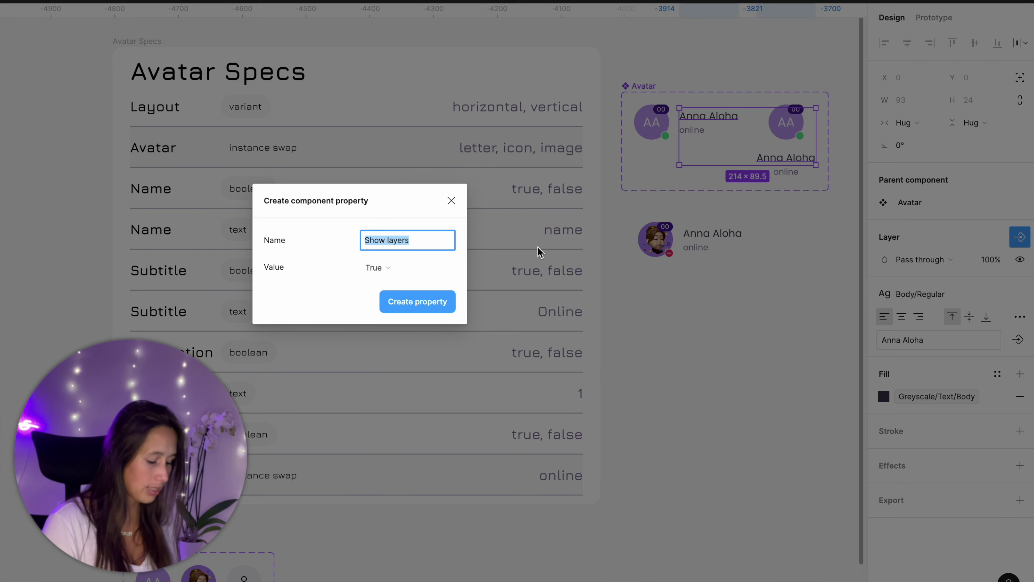
pyautogui.write('Name')
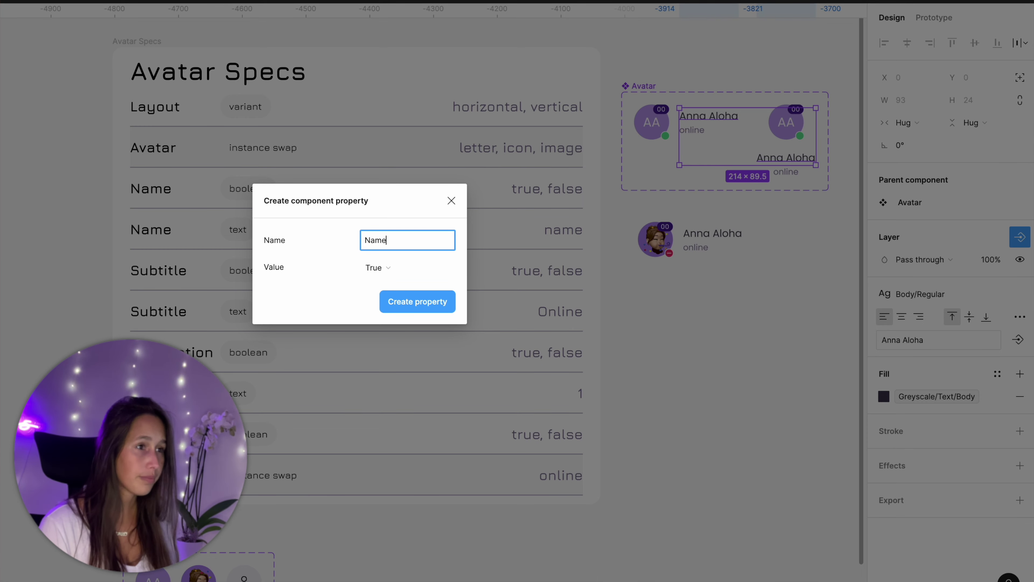
pyautogui.press('Return')
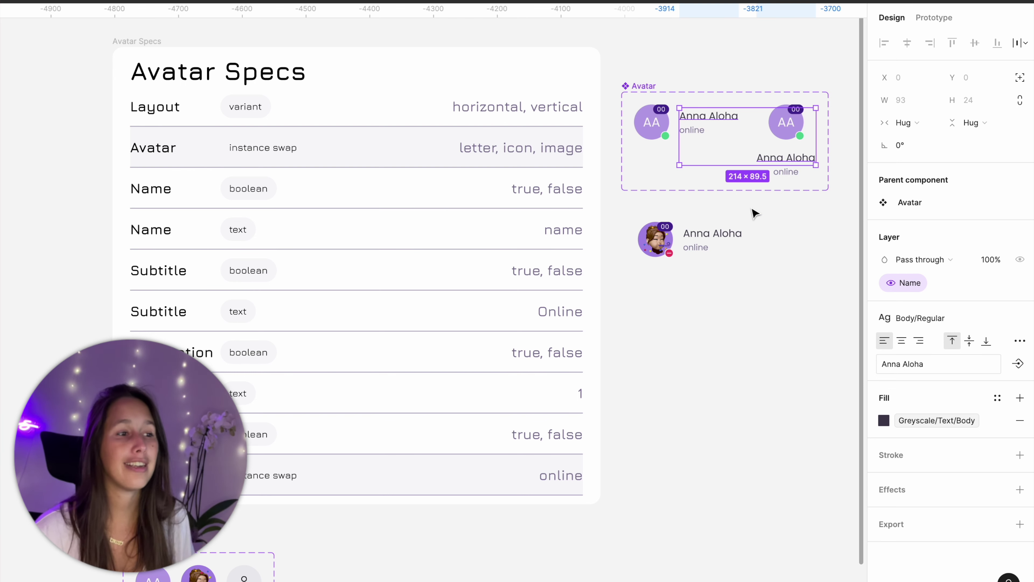
# - Test the Name boolean on the Avatar instance by switching it off and on several times, leaving it on
pyautogui.click(749, 227)
pyautogui.click(729, 236)
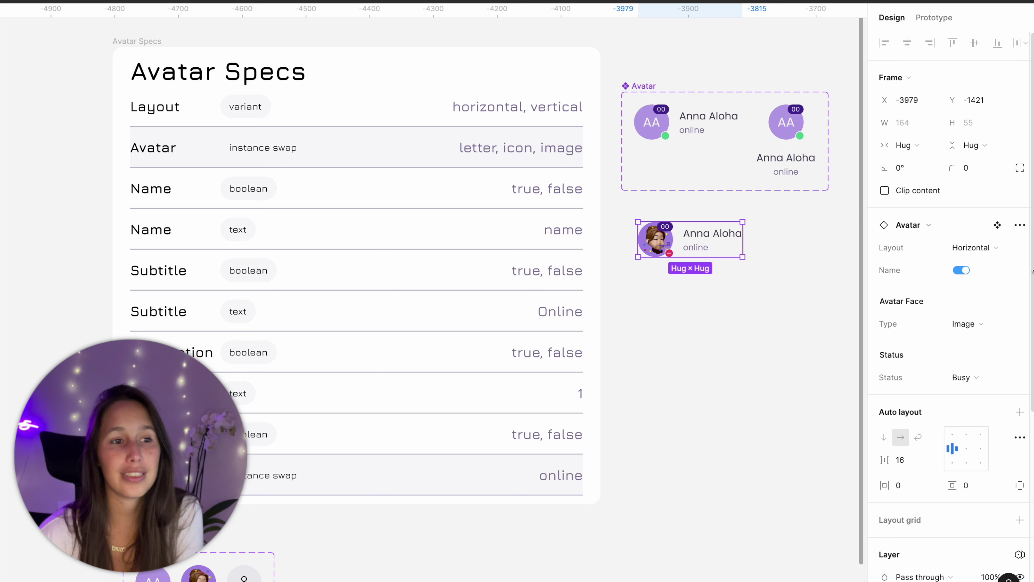
pyautogui.click(966, 270)
pyautogui.click(966, 270)
pyautogui.click(966, 270)
pyautogui.click(965, 270)
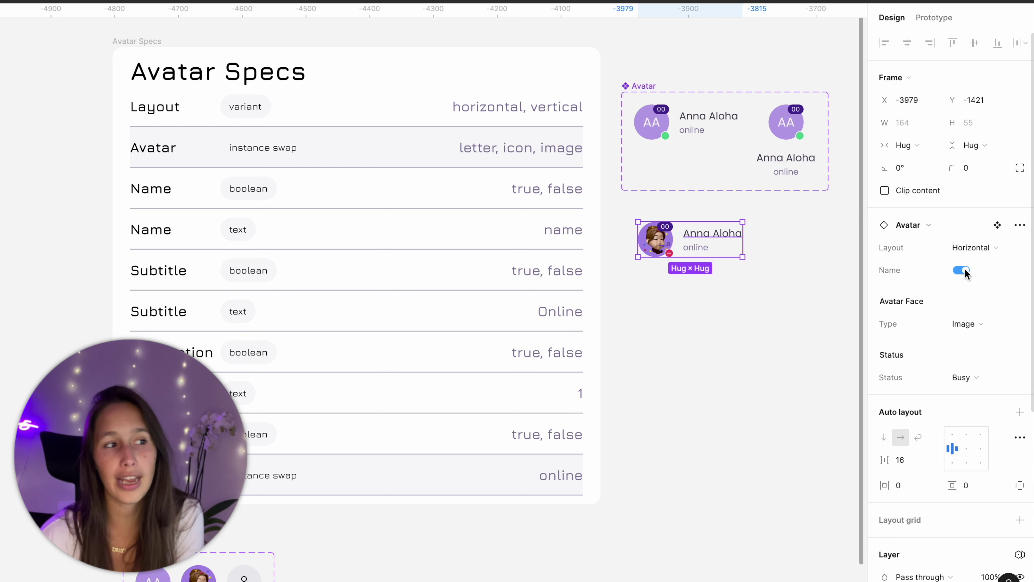
pyautogui.click(965, 270)
pyautogui.click(965, 270)
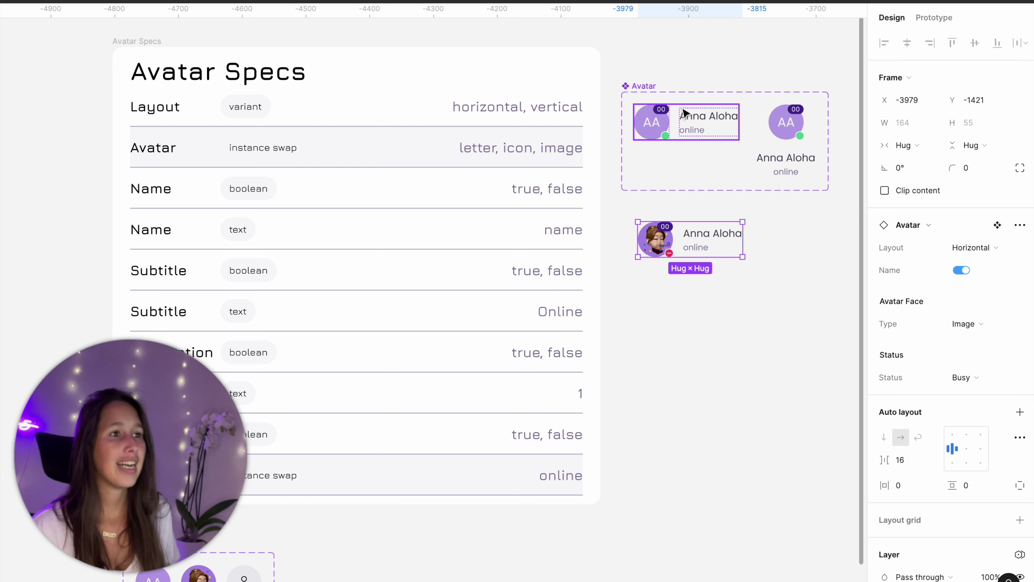
# - Create a text property named "✏️ Name" for the name text layers in both Avatar variants
pyautogui.doubleClick(717, 119)
pyautogui.keyDown('shift'); pyautogui.click(804, 162); pyautogui.keyUp('shift')
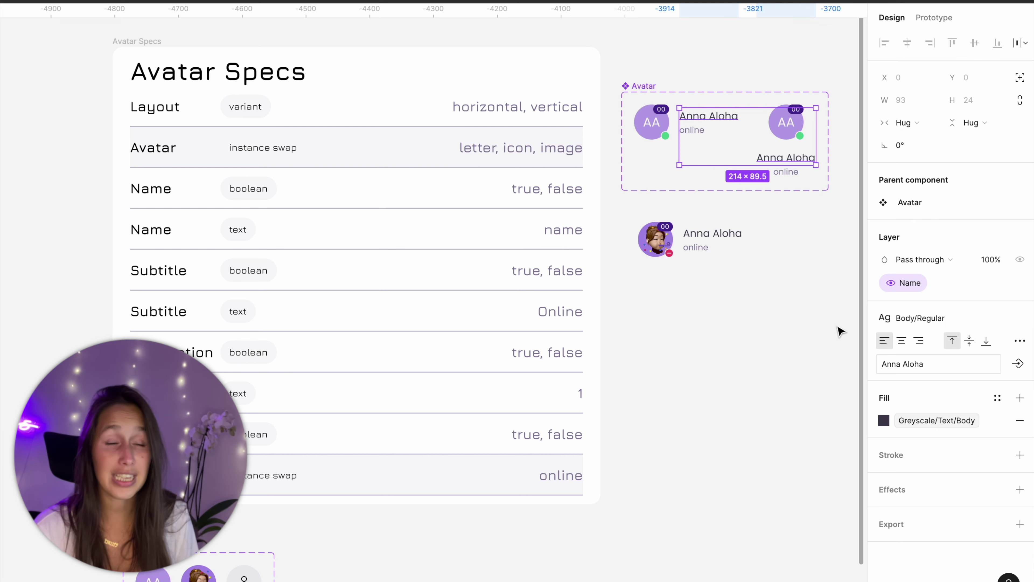
pyautogui.click(1020, 366)
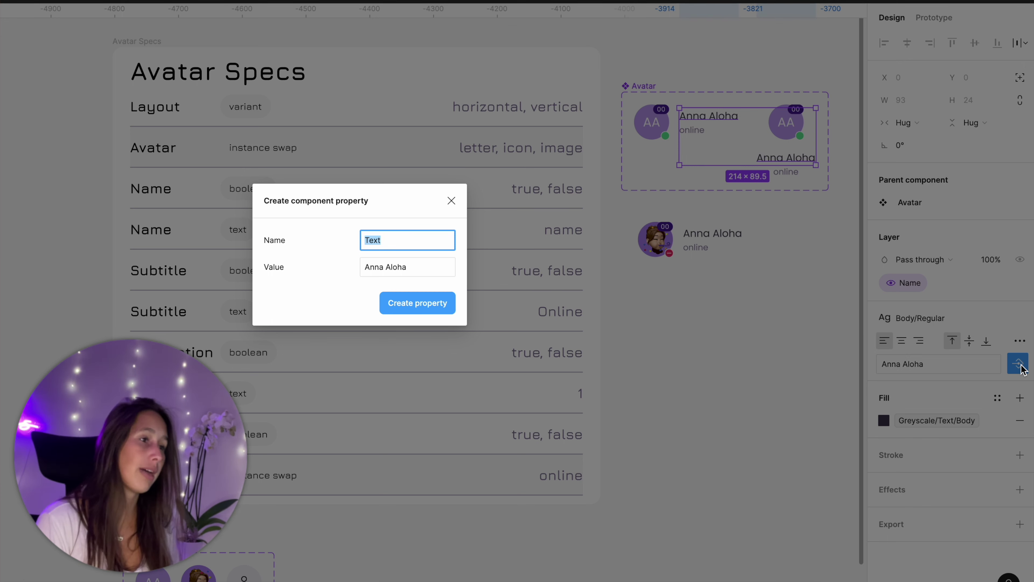
pyautogui.press('ctrl+super+space')
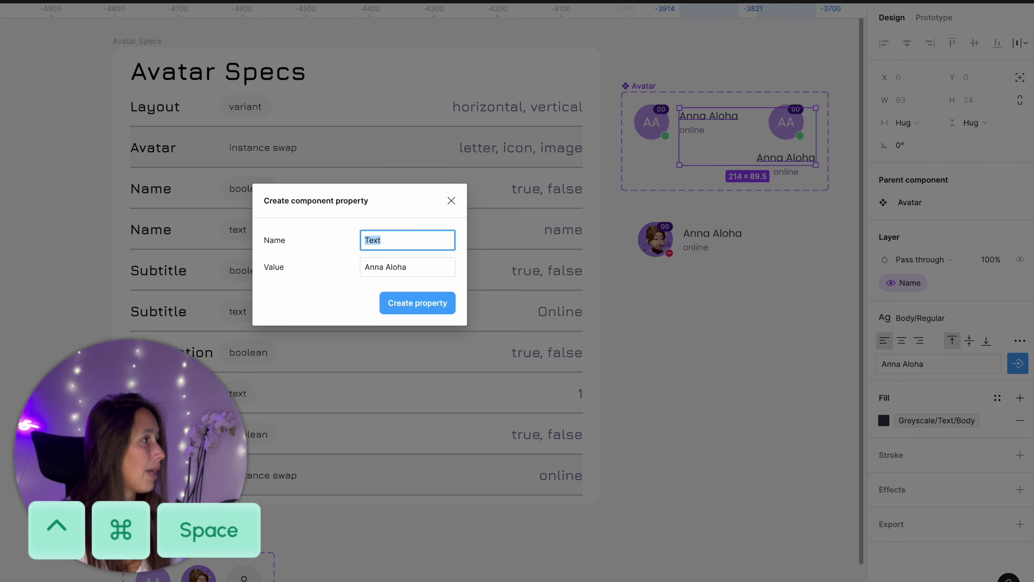
pyautogui.click(215, 198)
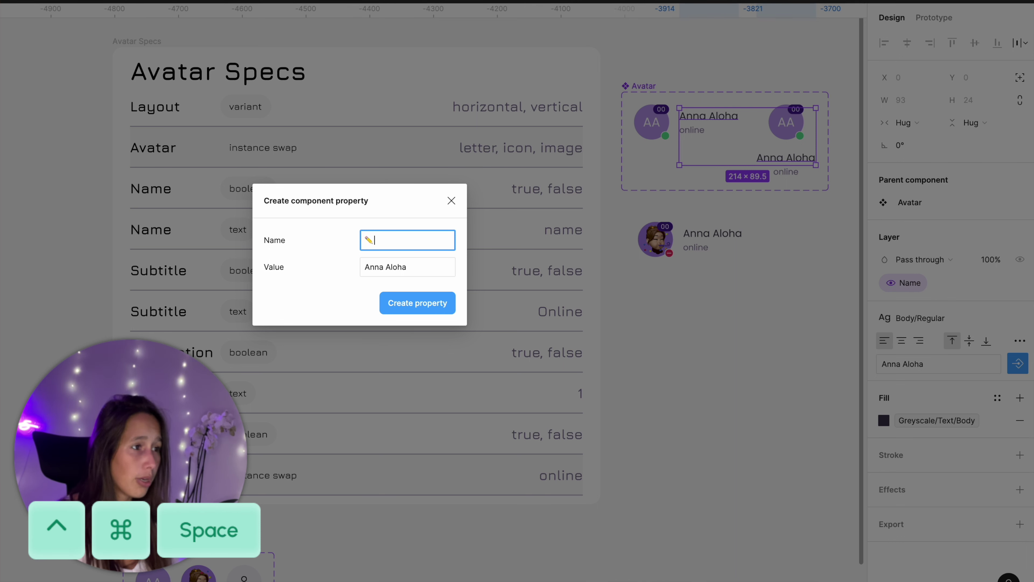
pyautogui.write('Name')
pyautogui.press('Return')
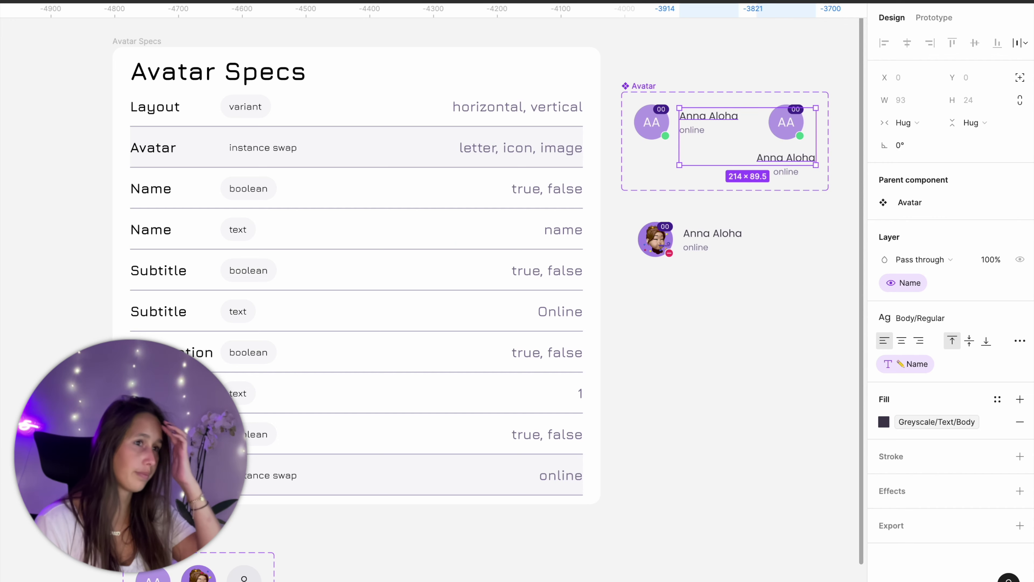
# - Set the ✏️ Name text of the Avatar test instance to "hello all"
pyautogui.click(688, 235)
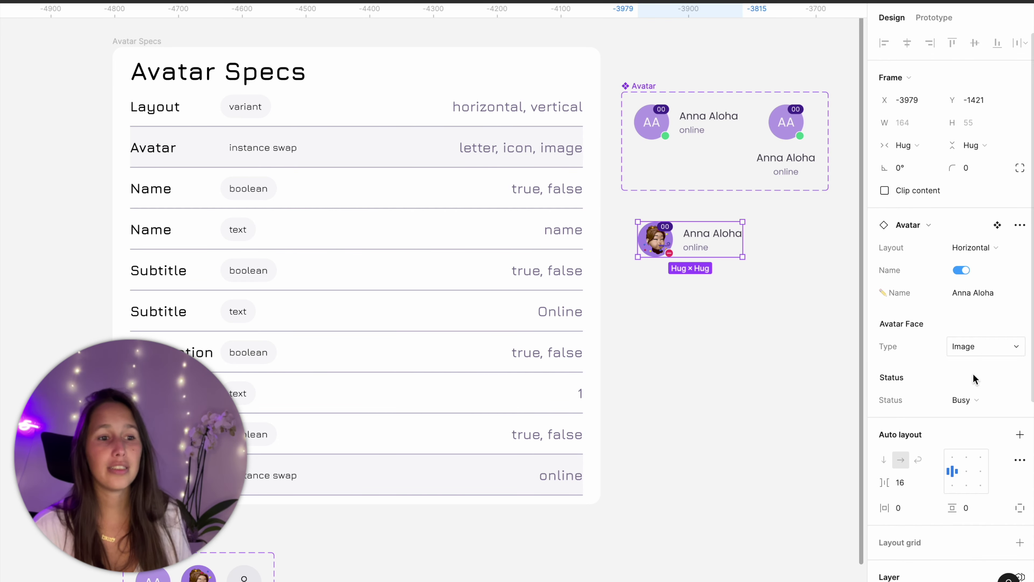
pyautogui.click(968, 290)
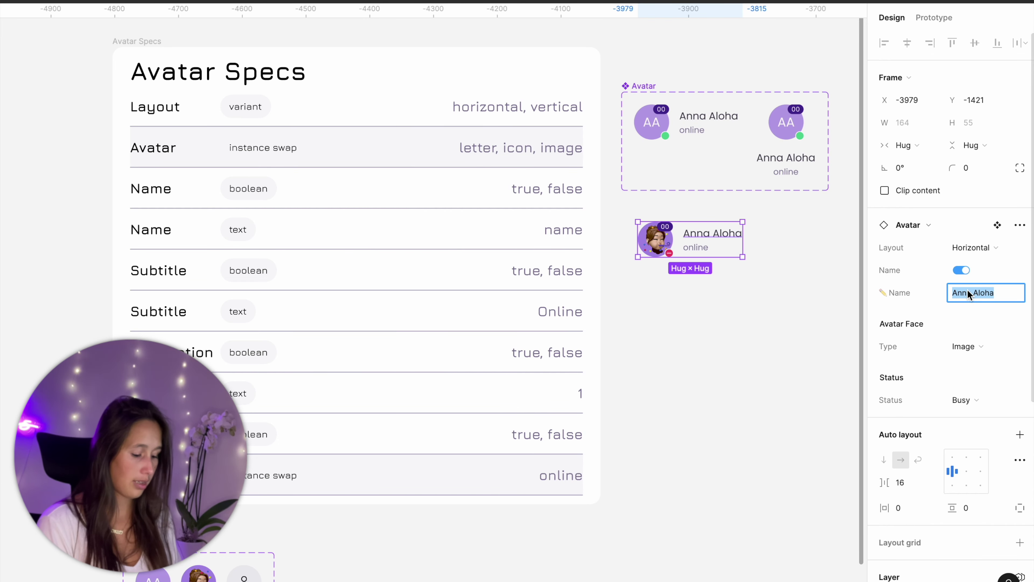
pyautogui.write('hello all')
pyautogui.press('Return')
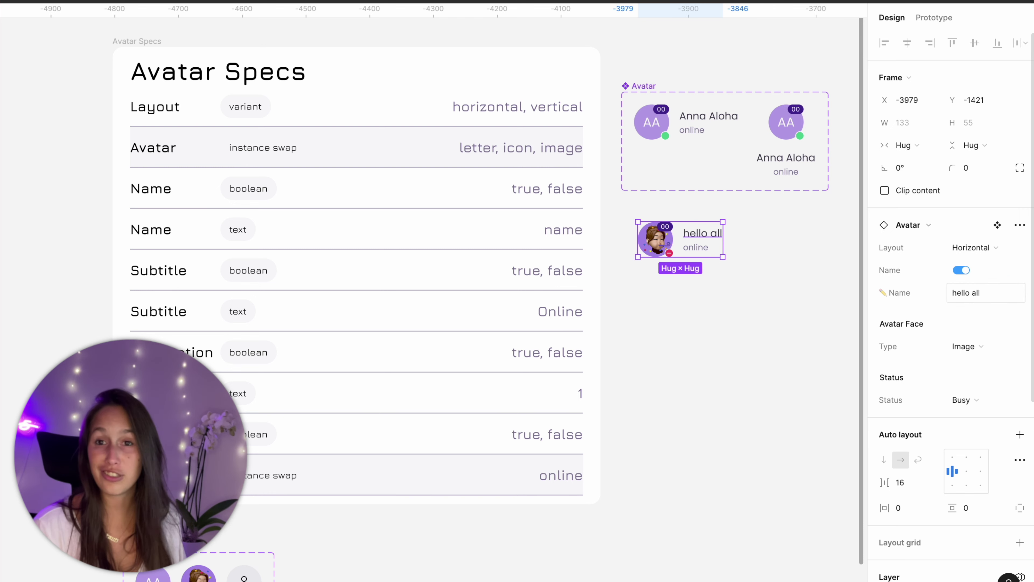
# - Undo the last name text change on the Avatar test instance and deselect it
pyautogui.hotkey('ctrl', 'z')
pyautogui.click(799, 356)
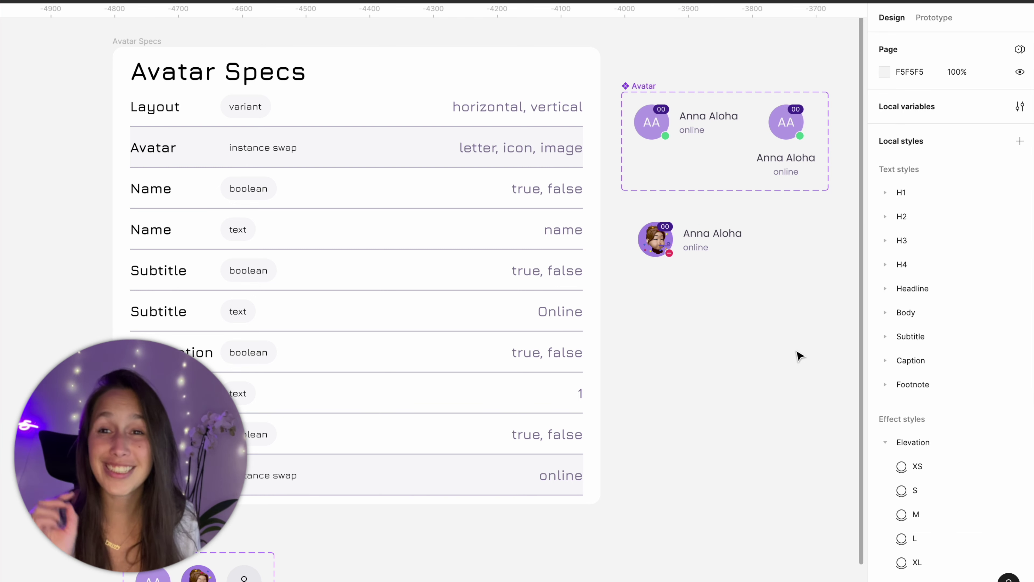
# - Try switching Subtitle off and setting Layout to Vertical on the Avatar test instance, and undo both changes
pyautogui.click(700, 245)
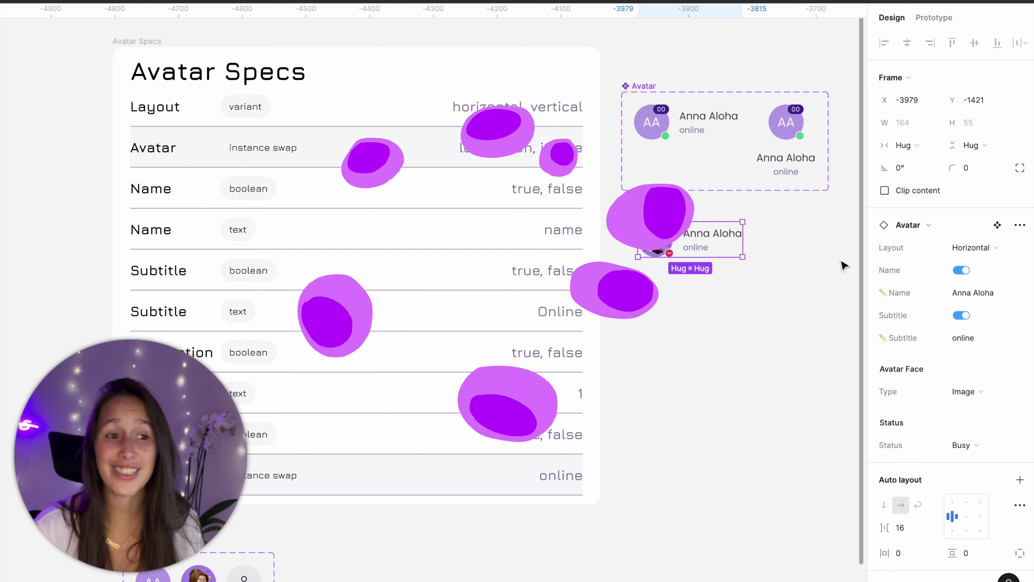
pyautogui.click(968, 319)
pyautogui.click(968, 319)
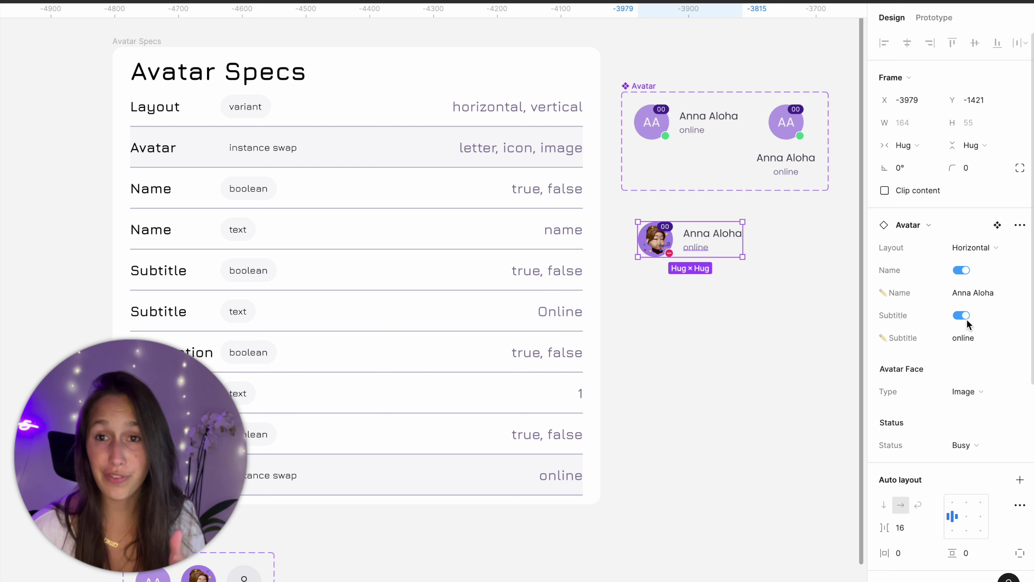
pyautogui.click(964, 318)
pyautogui.click(975, 248)
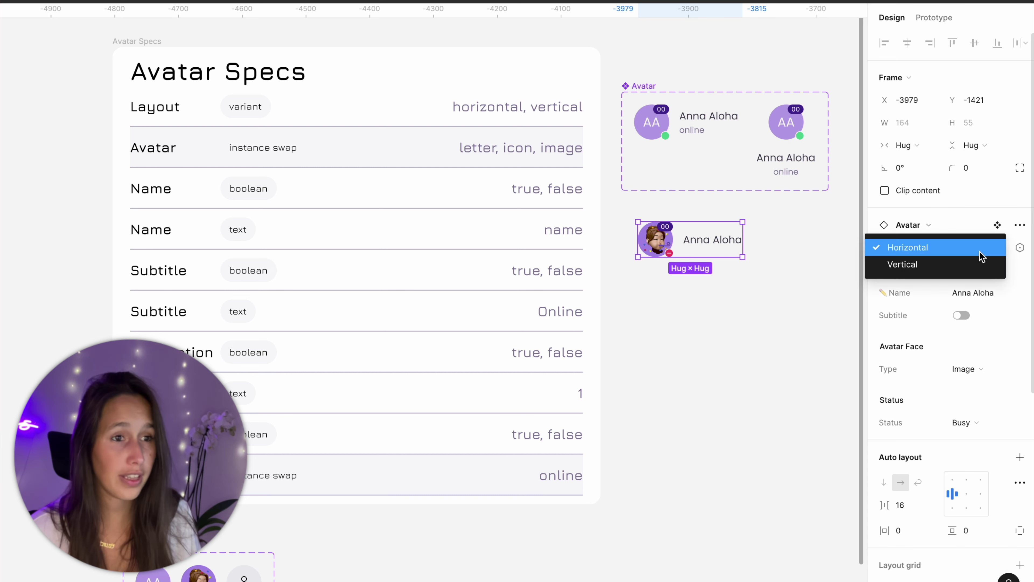
pyautogui.click(960, 265)
pyautogui.click(790, 311)
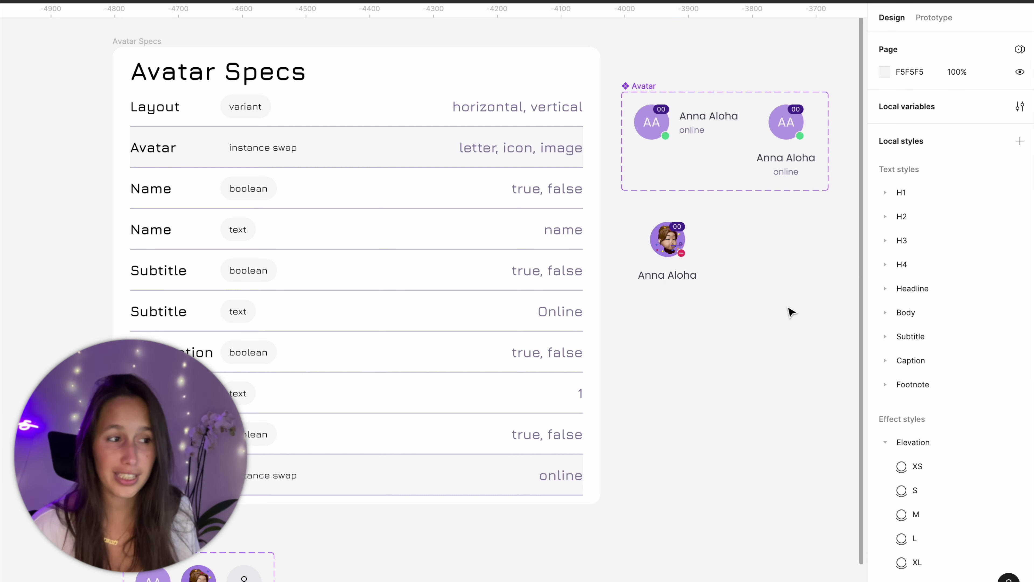
pyautogui.hotkey('ctrl', 'z')
pyautogui.hotkey('ctrl', 'z')
# - Create a boolean property "Notification" with value True for the badges in both Avatar variants, and a text property "✏️ Notification" for their text
pyautogui.click(596, 399)
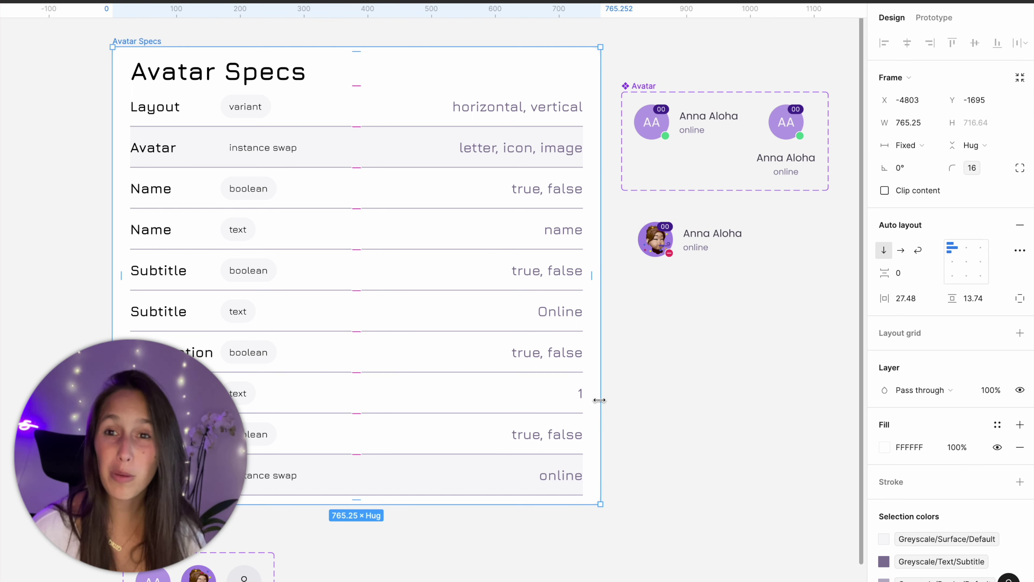
pyautogui.click(665, 226)
pyautogui.click(662, 118)
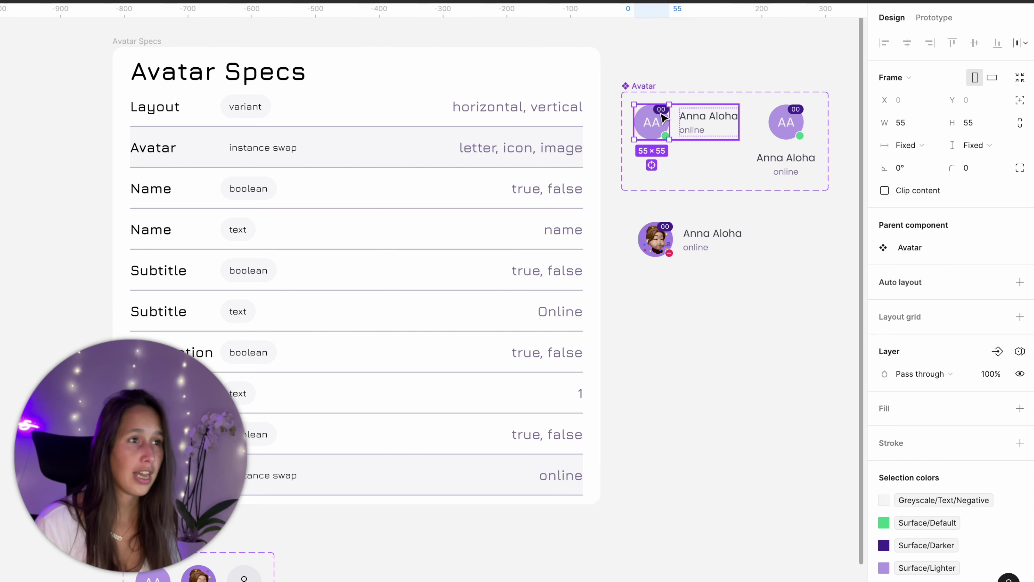
pyautogui.click(662, 117)
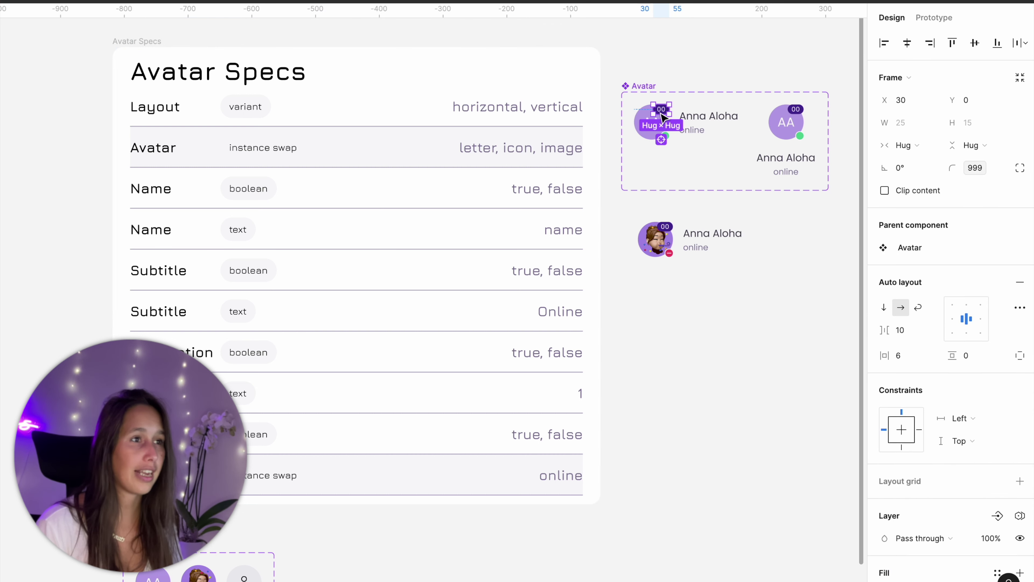
pyautogui.keyDown('shift'); pyautogui.click(801, 116); pyautogui.keyUp('shift')
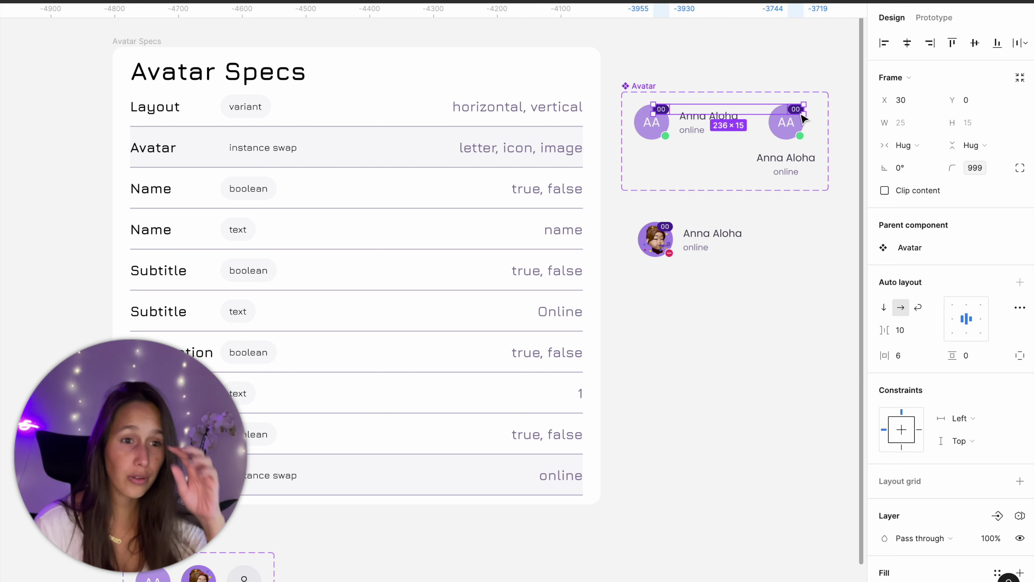
pyautogui.scroll(-5, 1032, 427)
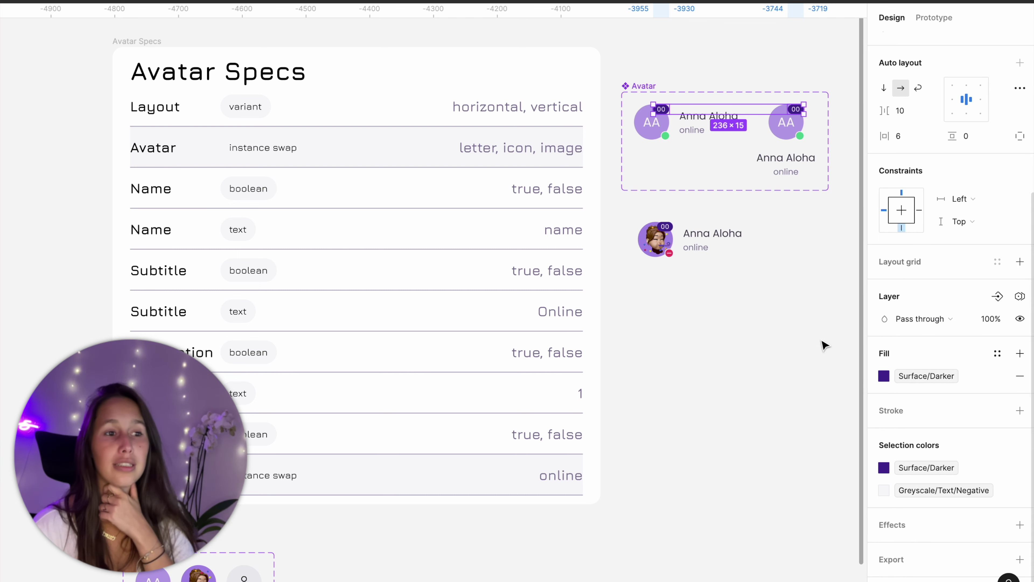
pyautogui.click(998, 297)
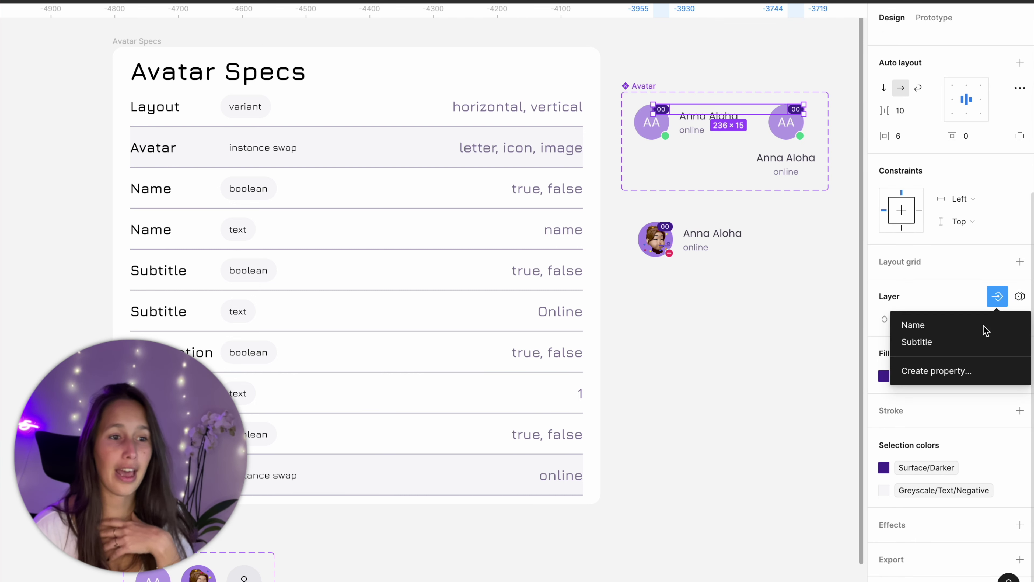
pyautogui.click(943, 379)
pyautogui.write('Notification')
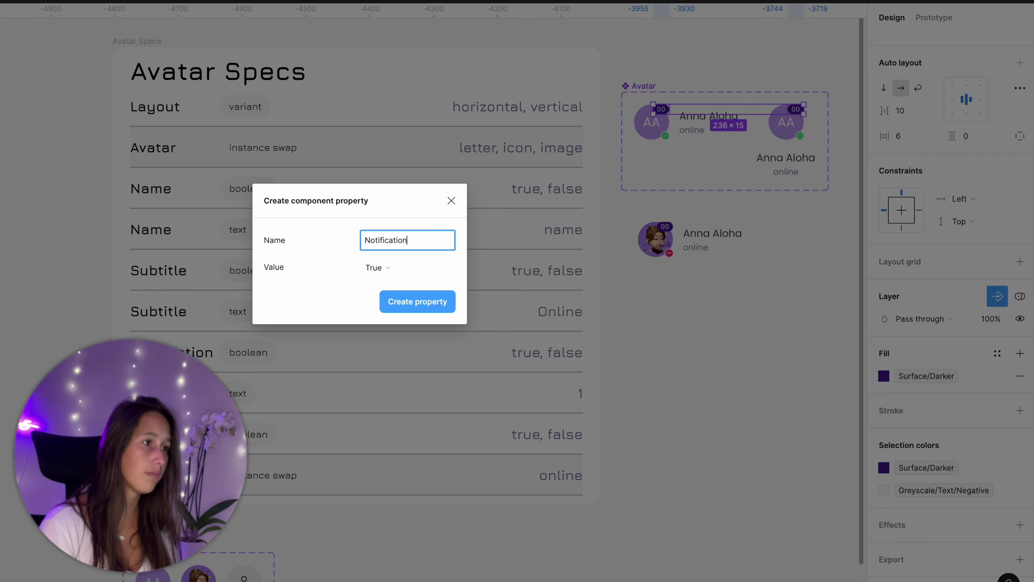
pyautogui.press('Return')
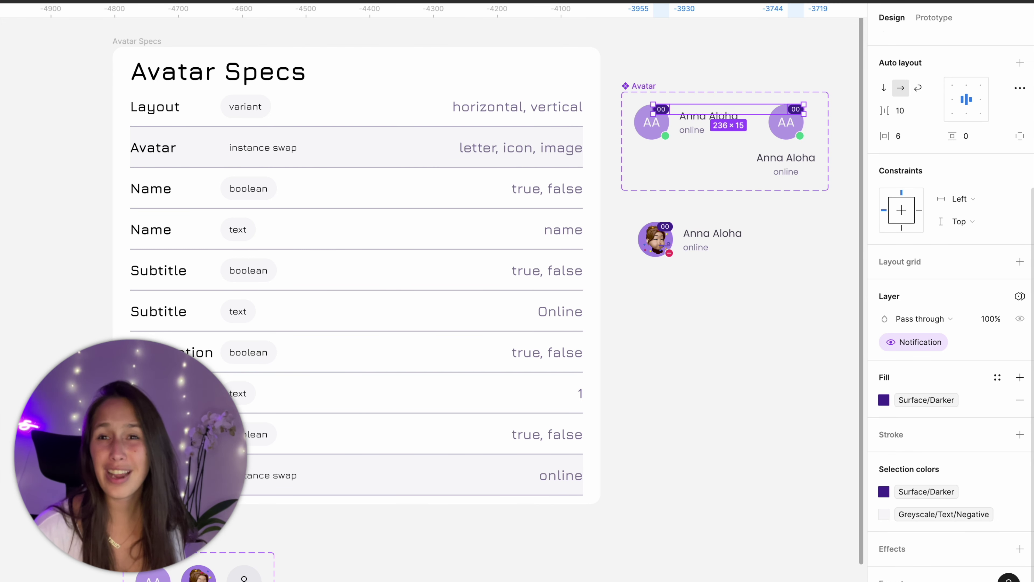
pyautogui.press('Return')
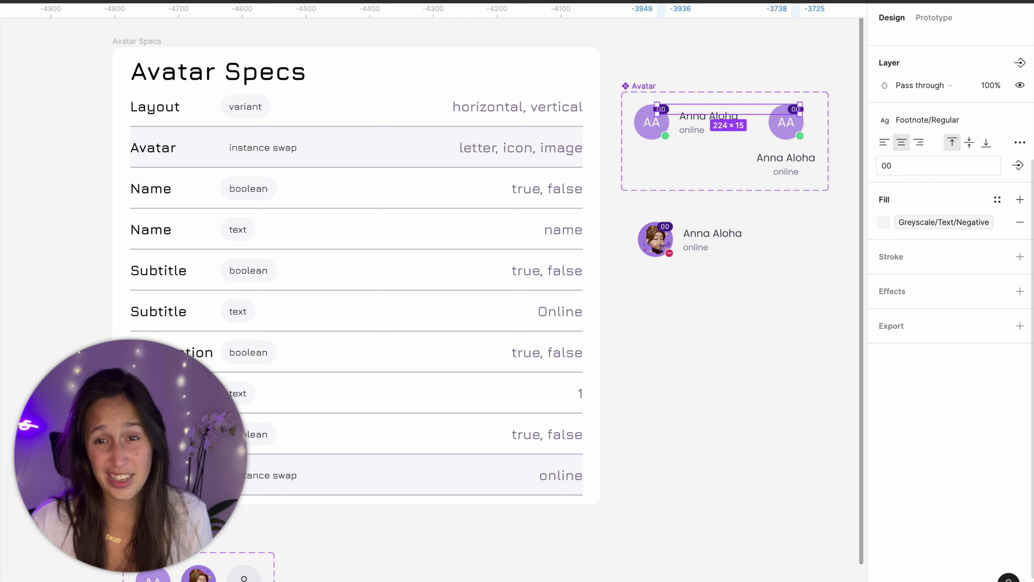
# - Test the Notification boolean off and on in the Avatar instance, and try the ✏️ Notification text with 9999 and 0
pyautogui.click(701, 246)
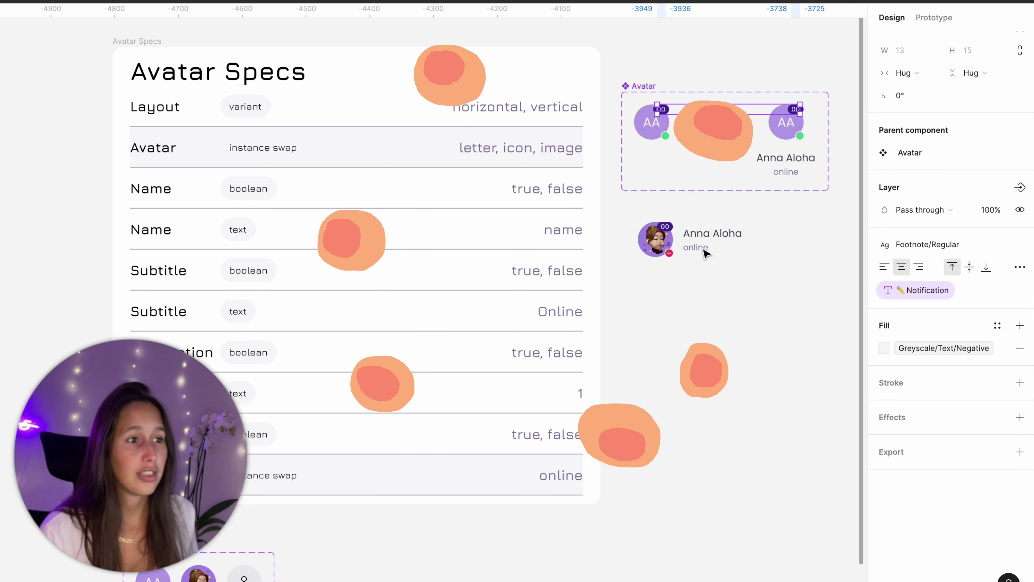
pyautogui.click(962, 361)
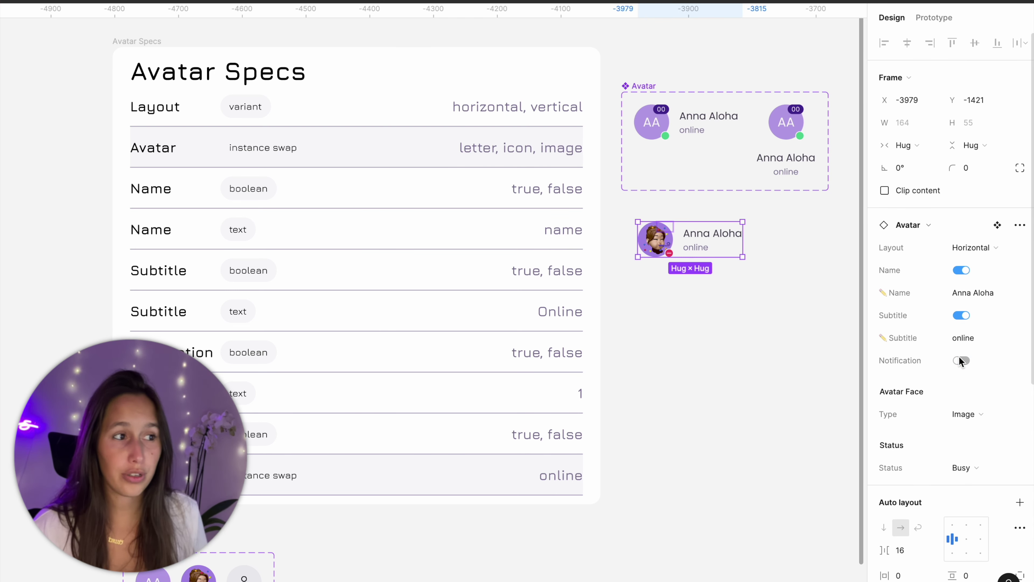
pyautogui.click(962, 360)
pyautogui.click(958, 383)
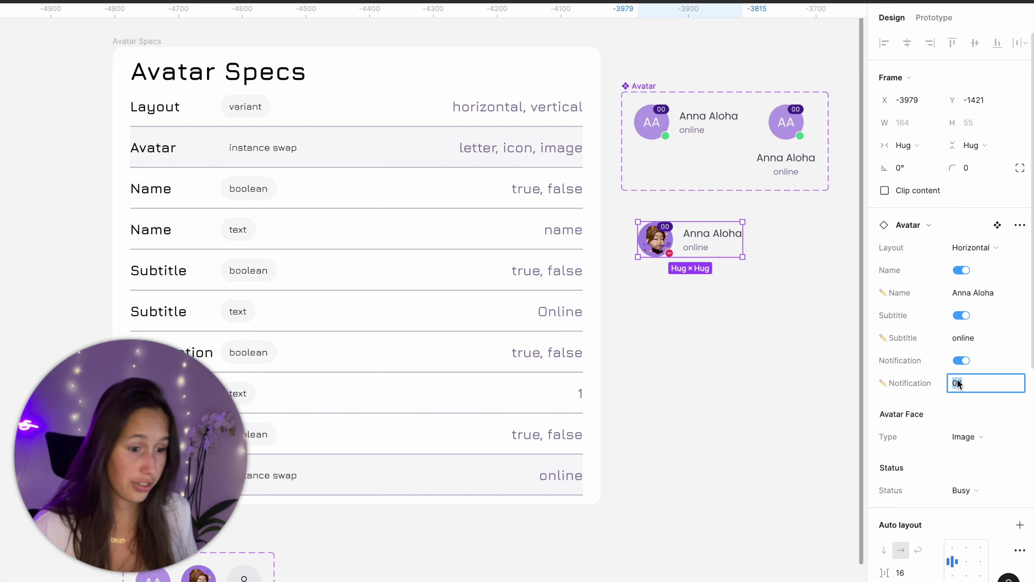
pyautogui.write('9999')
pyautogui.press('Return')
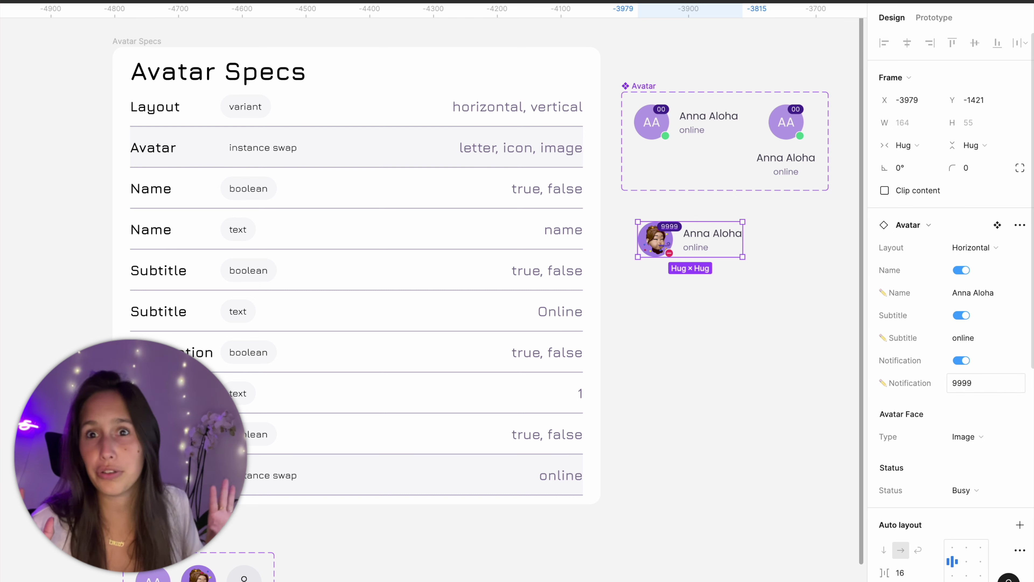
pyautogui.click(829, 404)
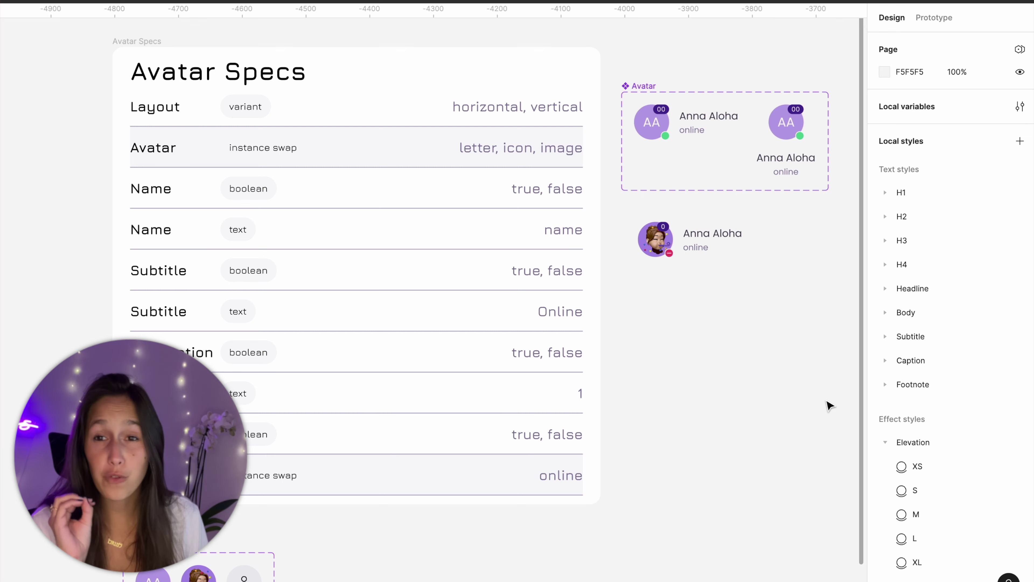
# - Select the status dot of the Horizontal Avatar variant together with its matching layer in the Vertical variant
pyautogui.click(667, 138)
pyautogui.doubleClick(668, 139)
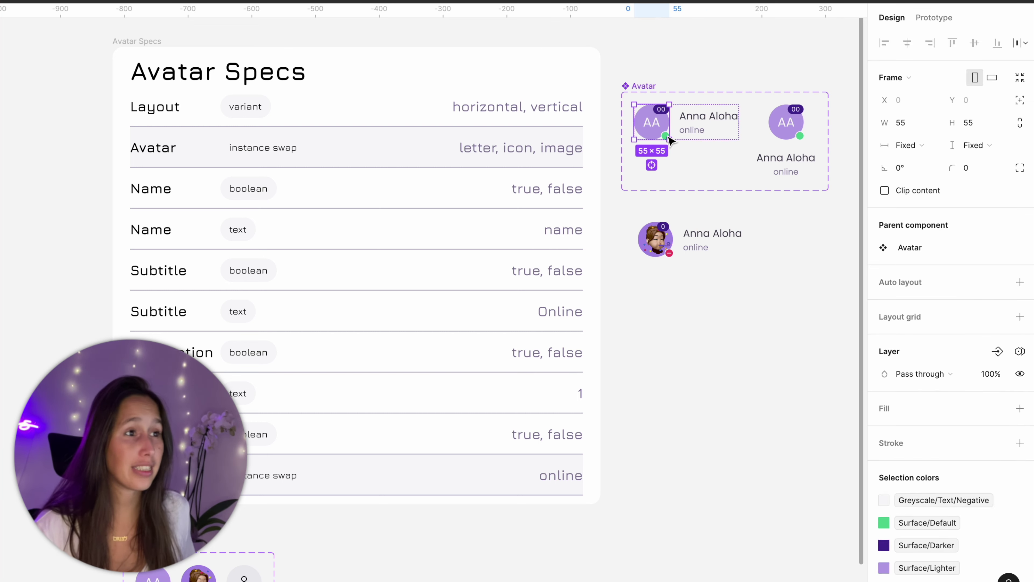
pyautogui.doubleClick(669, 140)
pyautogui.scroll(10, 670, 140)
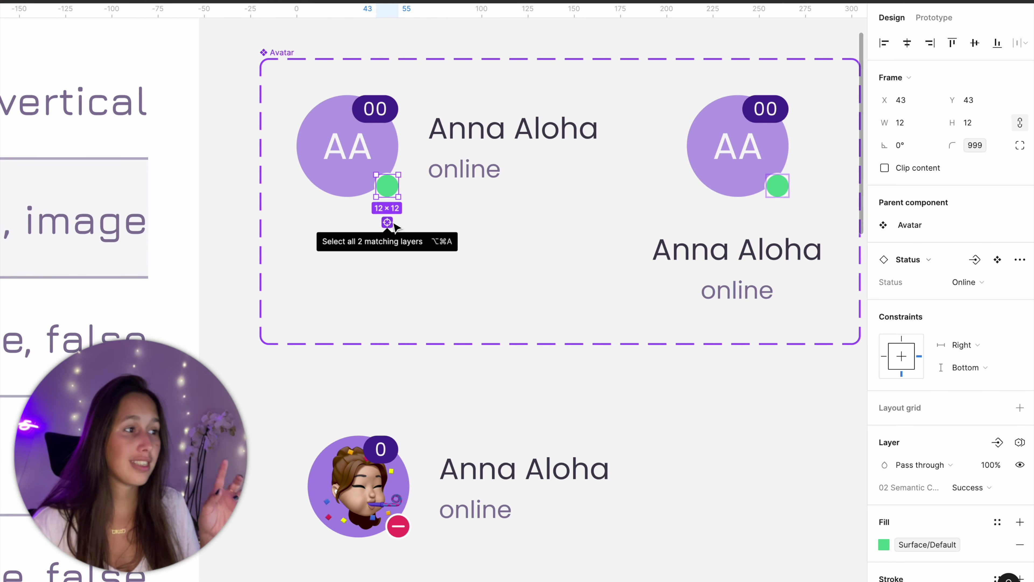
pyautogui.click(387, 222)
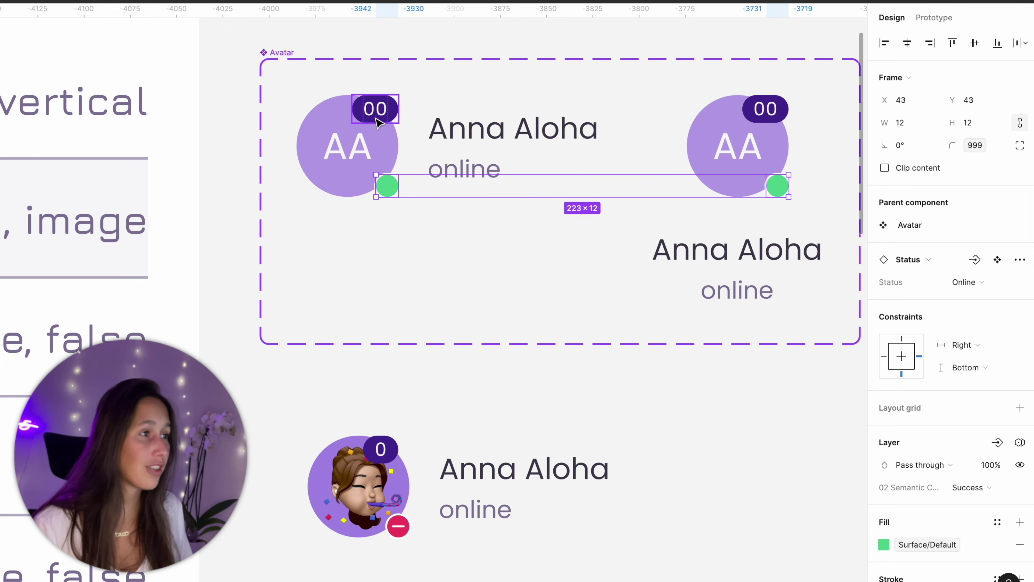
# - Select the notification badge of the Horizontal Avatar variant together with its matching layer in the Vertical variant
pyautogui.click(377, 109)
pyautogui.click(422, 93)
pyautogui.click(390, 107)
pyautogui.click(389, 107)
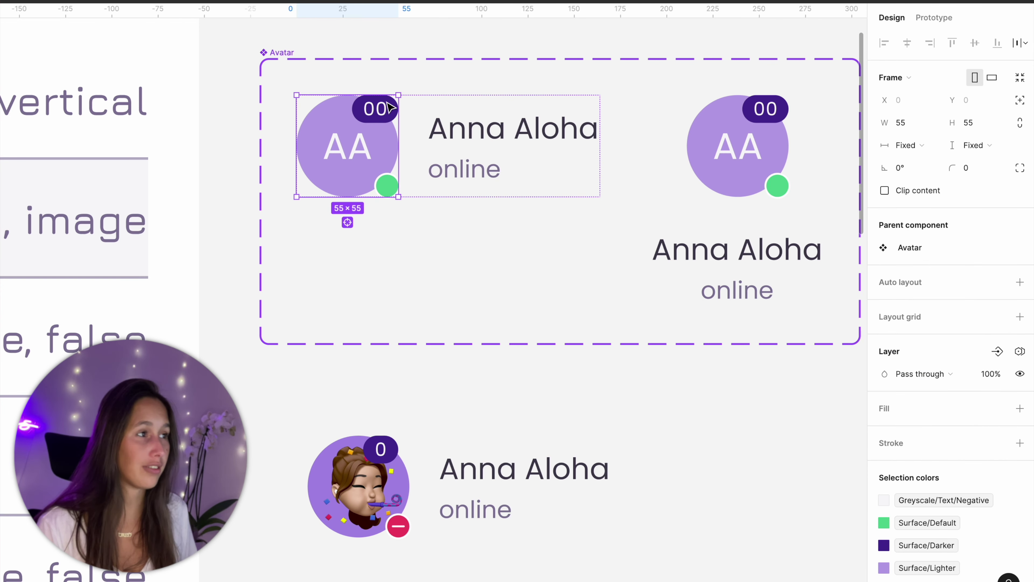
pyautogui.click(385, 109)
pyautogui.click(379, 153)
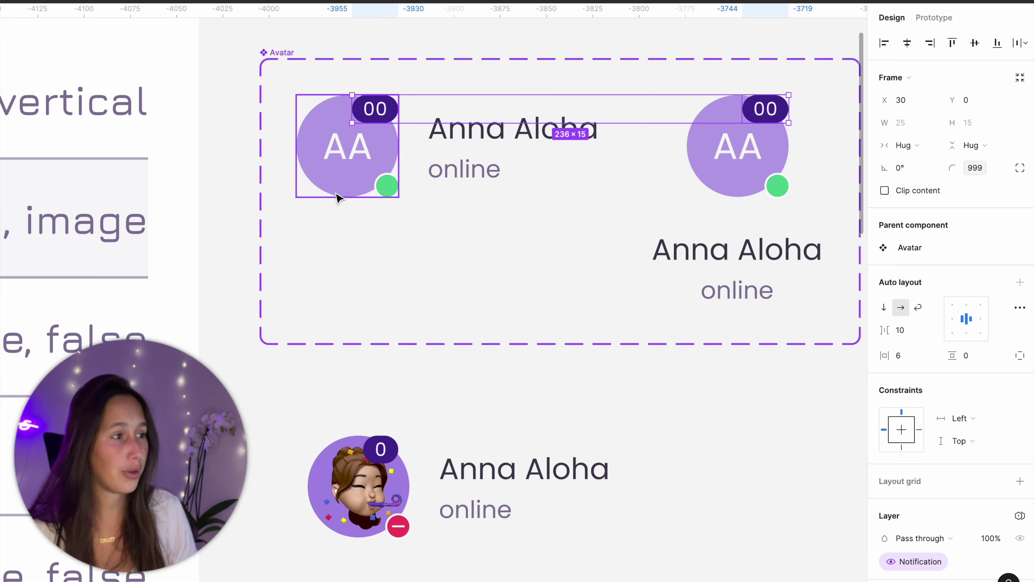
# - Create a boolean property "Status" with value True controlling the visibility of the status dots in both Avatar variants
pyautogui.click(390, 187)
pyautogui.press('super+alt+a')
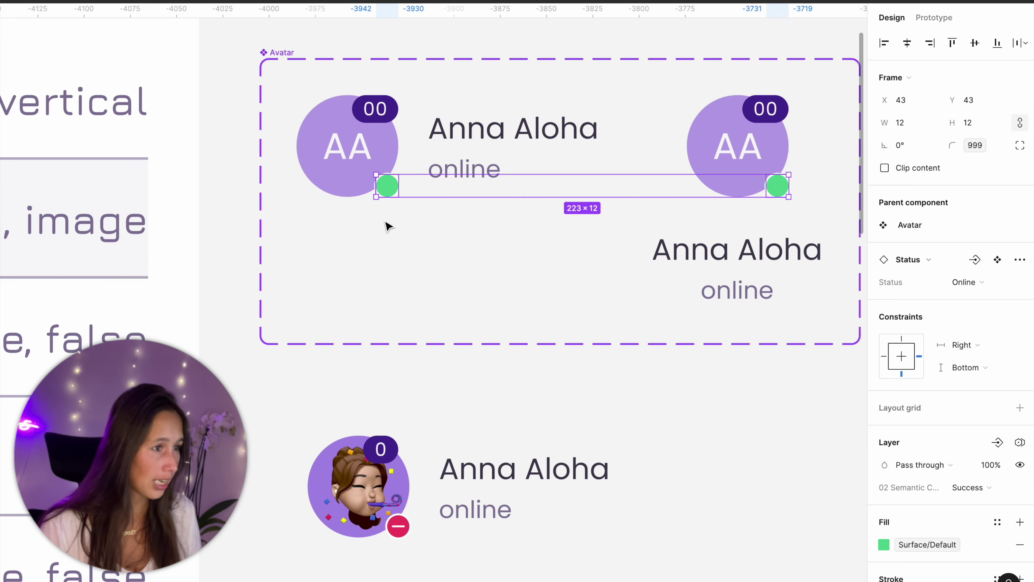
pyautogui.scroll(-2, 949, 366)
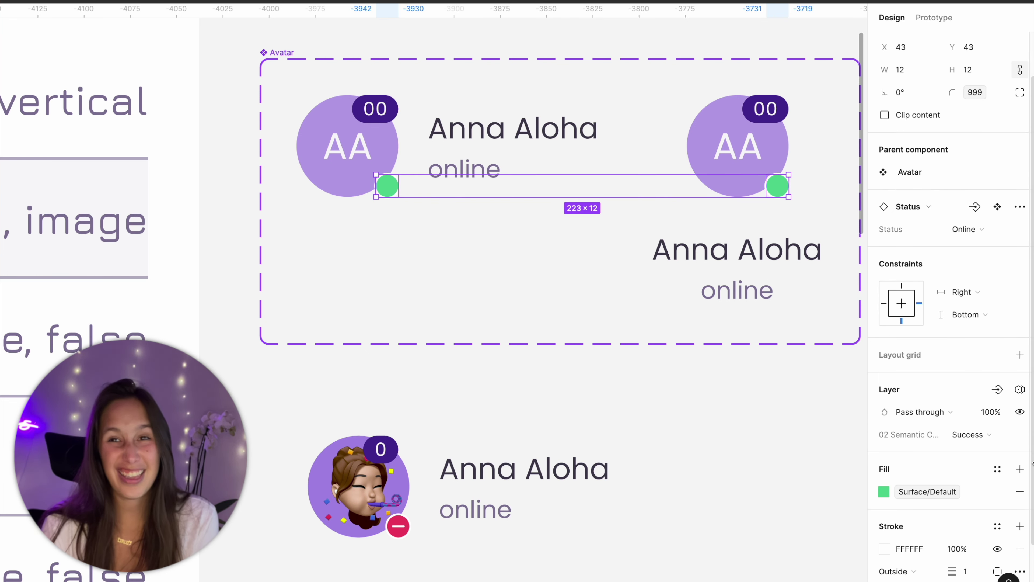
pyautogui.click(997, 390)
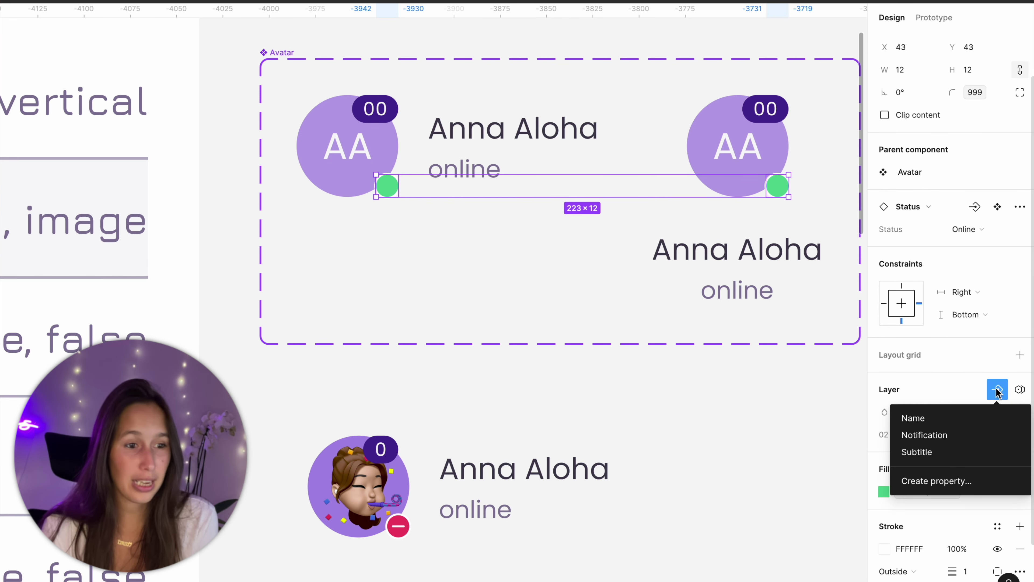
pyautogui.click(937, 478)
pyautogui.write('Status')
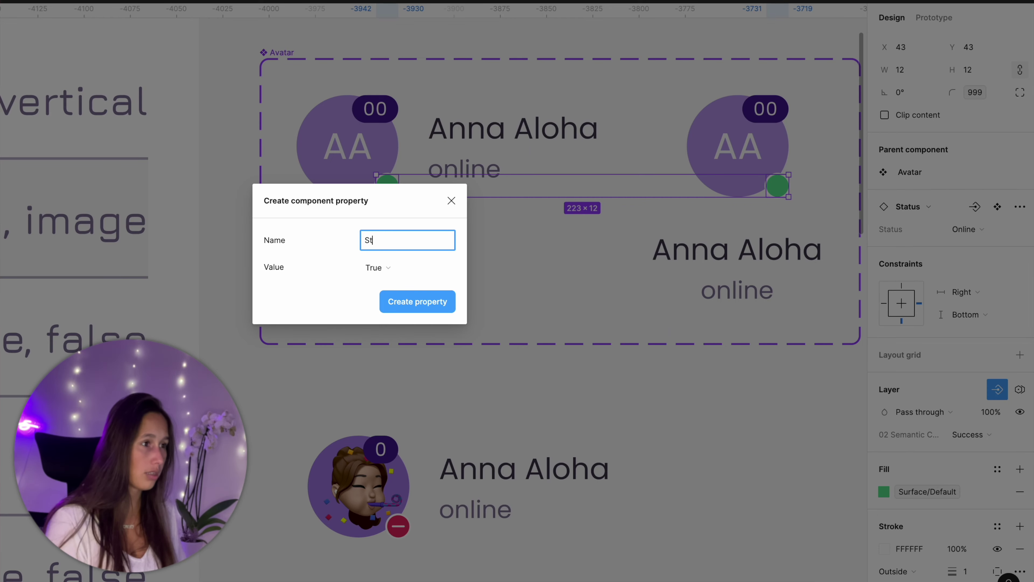
pyautogui.press('Return')
# - Test the Status boolean on the Avatar test instance, and switch Status, Notification, Subtitle and Name all off
pyautogui.click(611, 506)
pyautogui.scroll(-3, 611, 505)
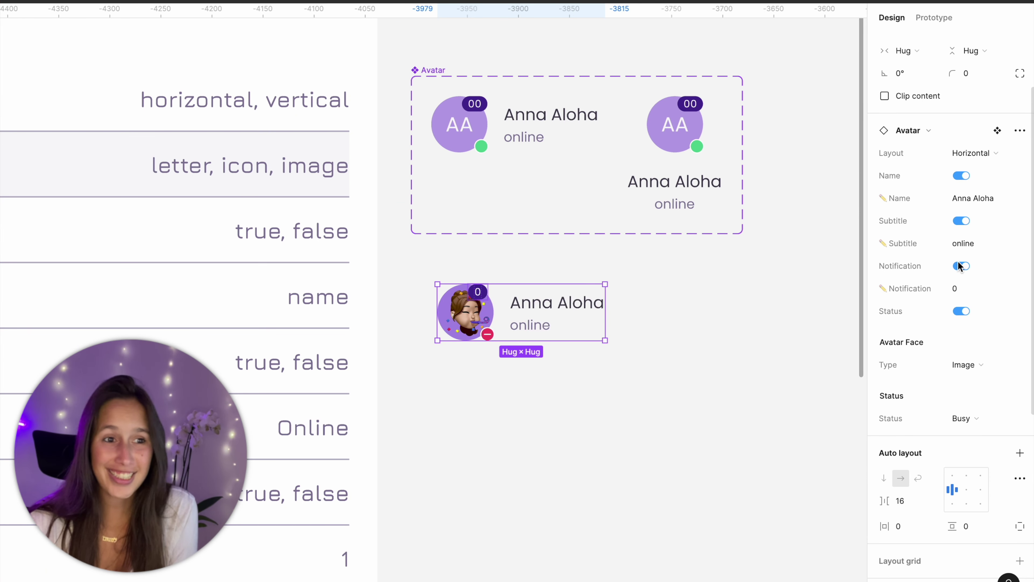
pyautogui.click(969, 312)
pyautogui.click(969, 311)
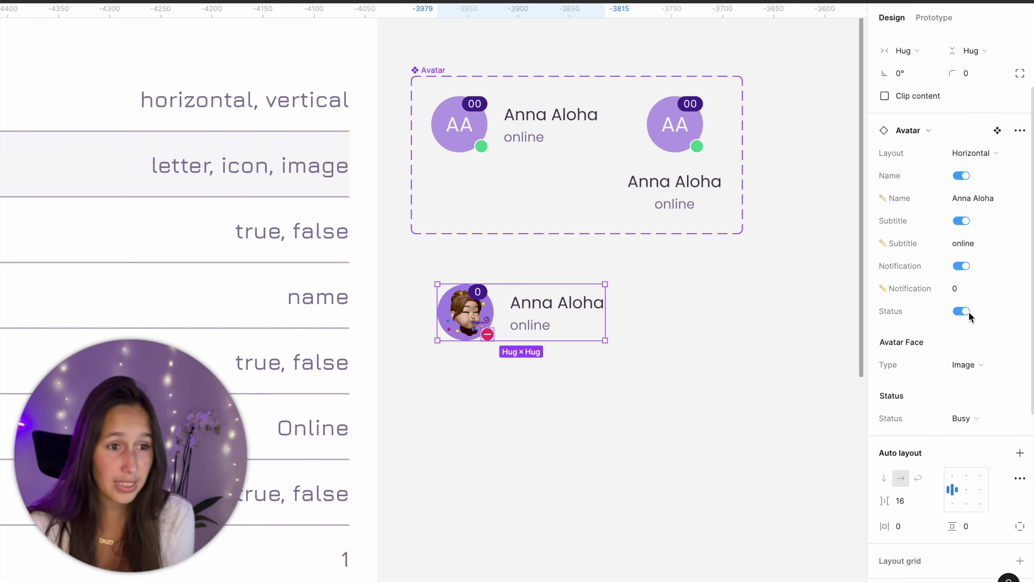
pyautogui.click(970, 312)
pyautogui.click(966, 267)
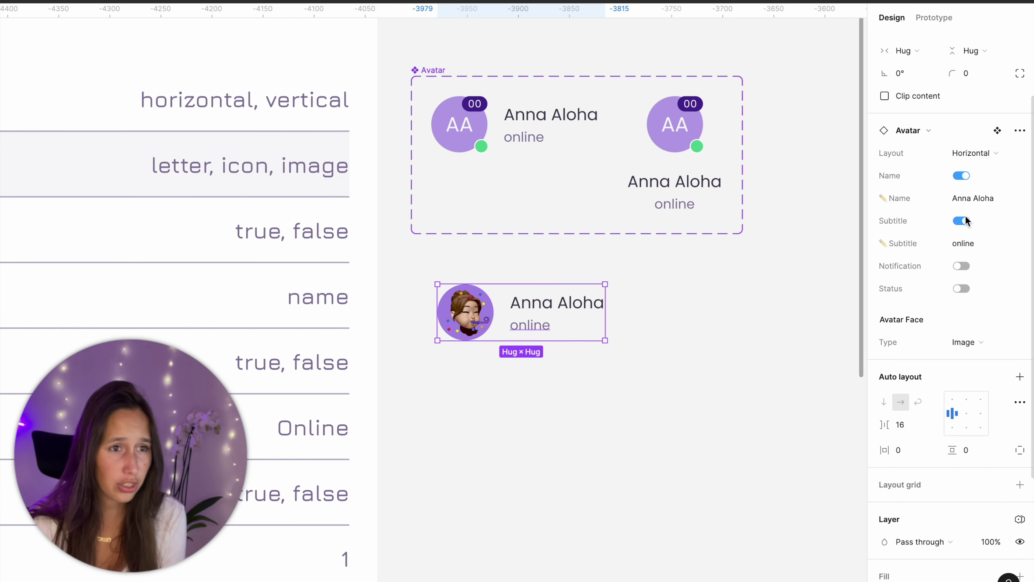
pyautogui.click(963, 221)
pyautogui.click(966, 175)
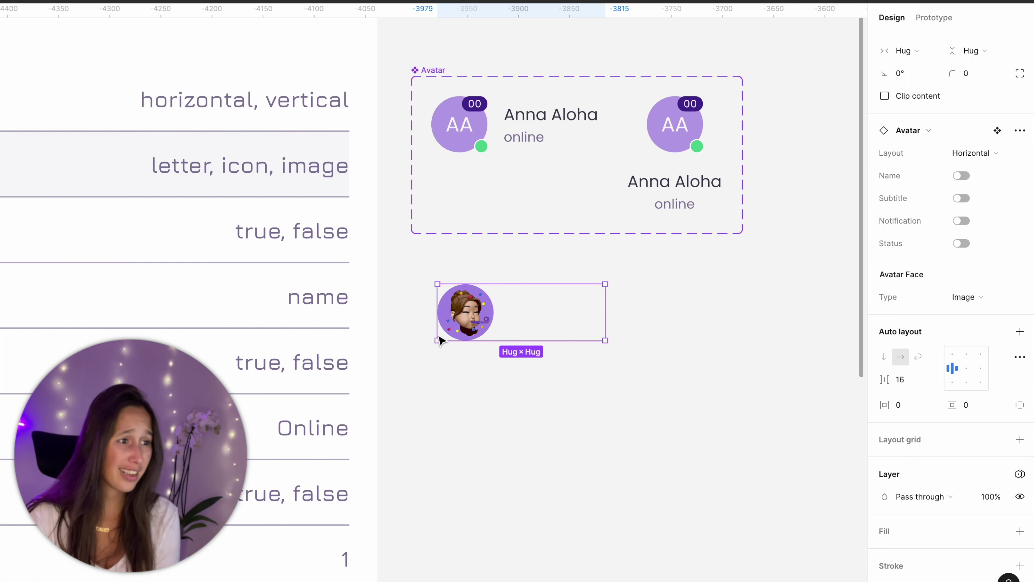